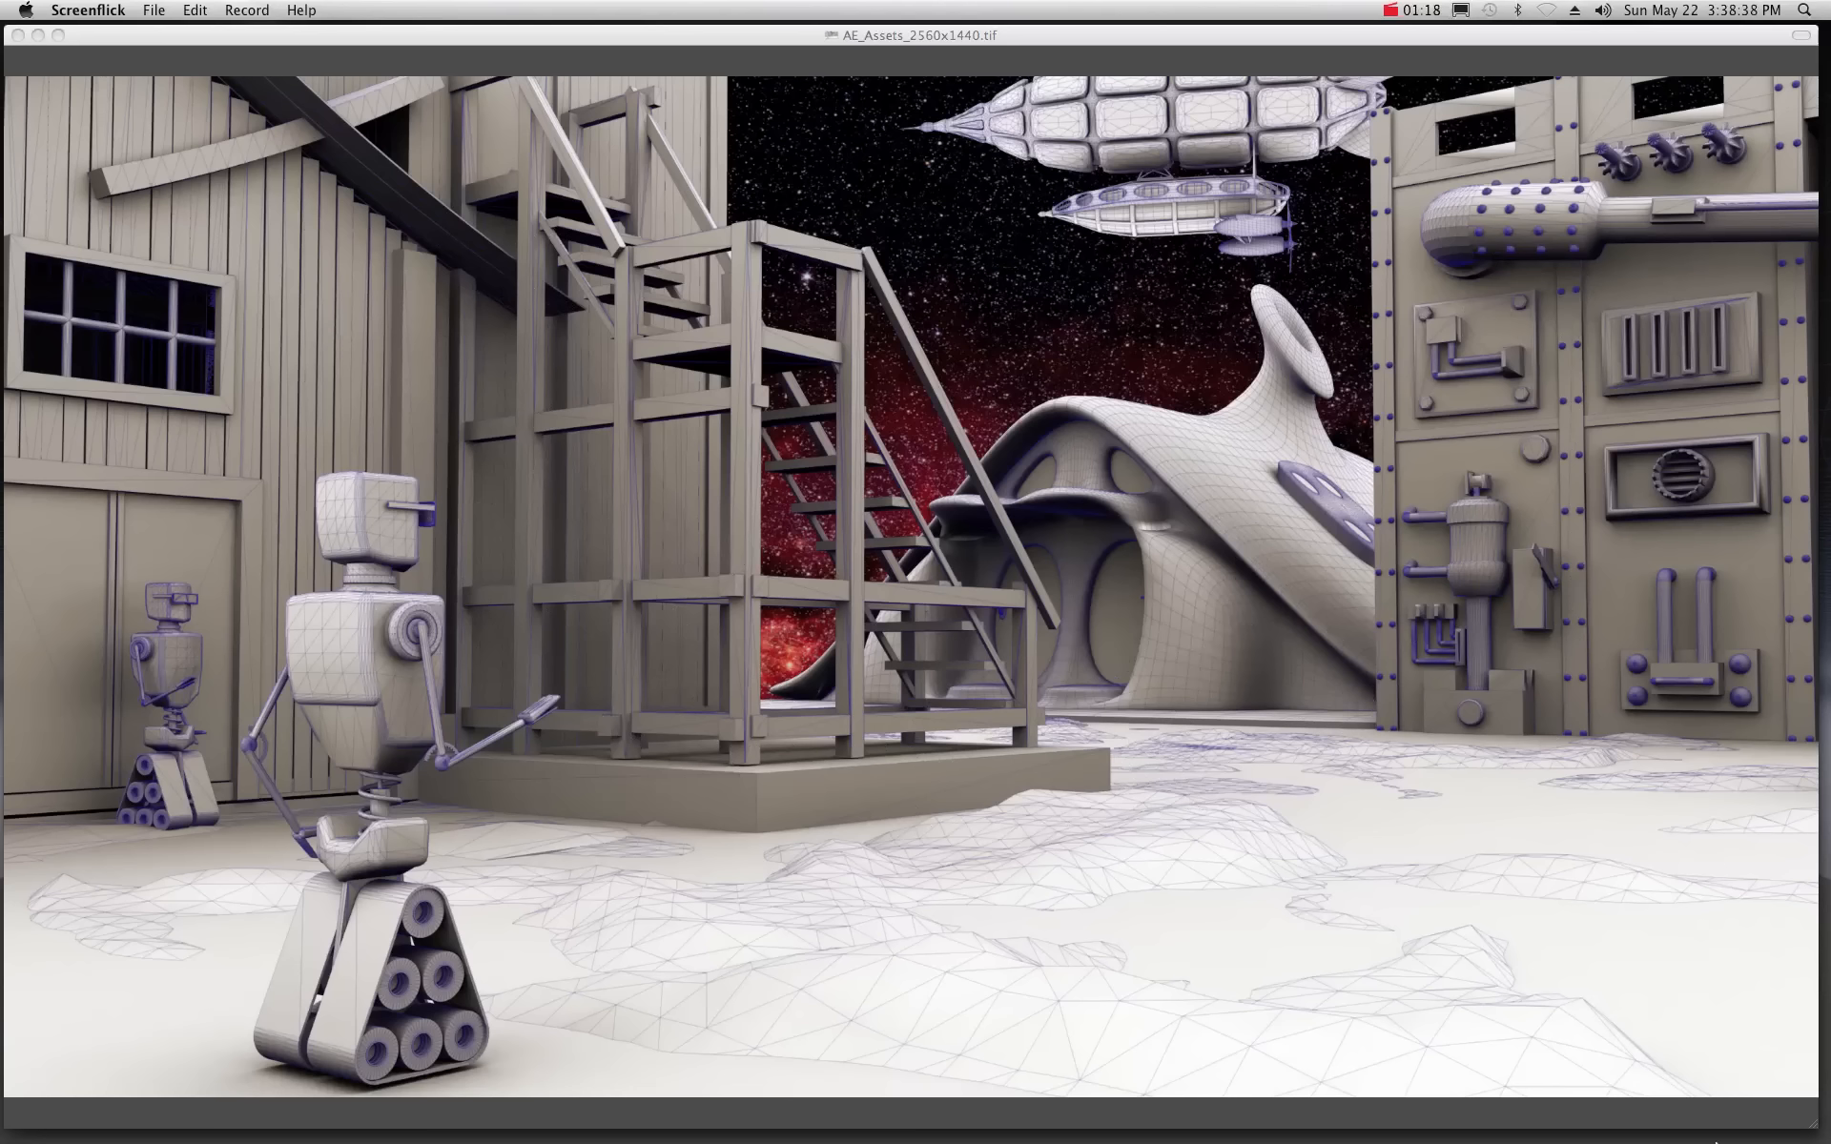
Bring up the FBX Converter 2012.1 window to view its converter and viewer panes, and minimize it again.
{"action": "mouse_move", "coordinate": [1693, 1120]}
{"action": "left_click", "coordinate": [1748, 1117]}
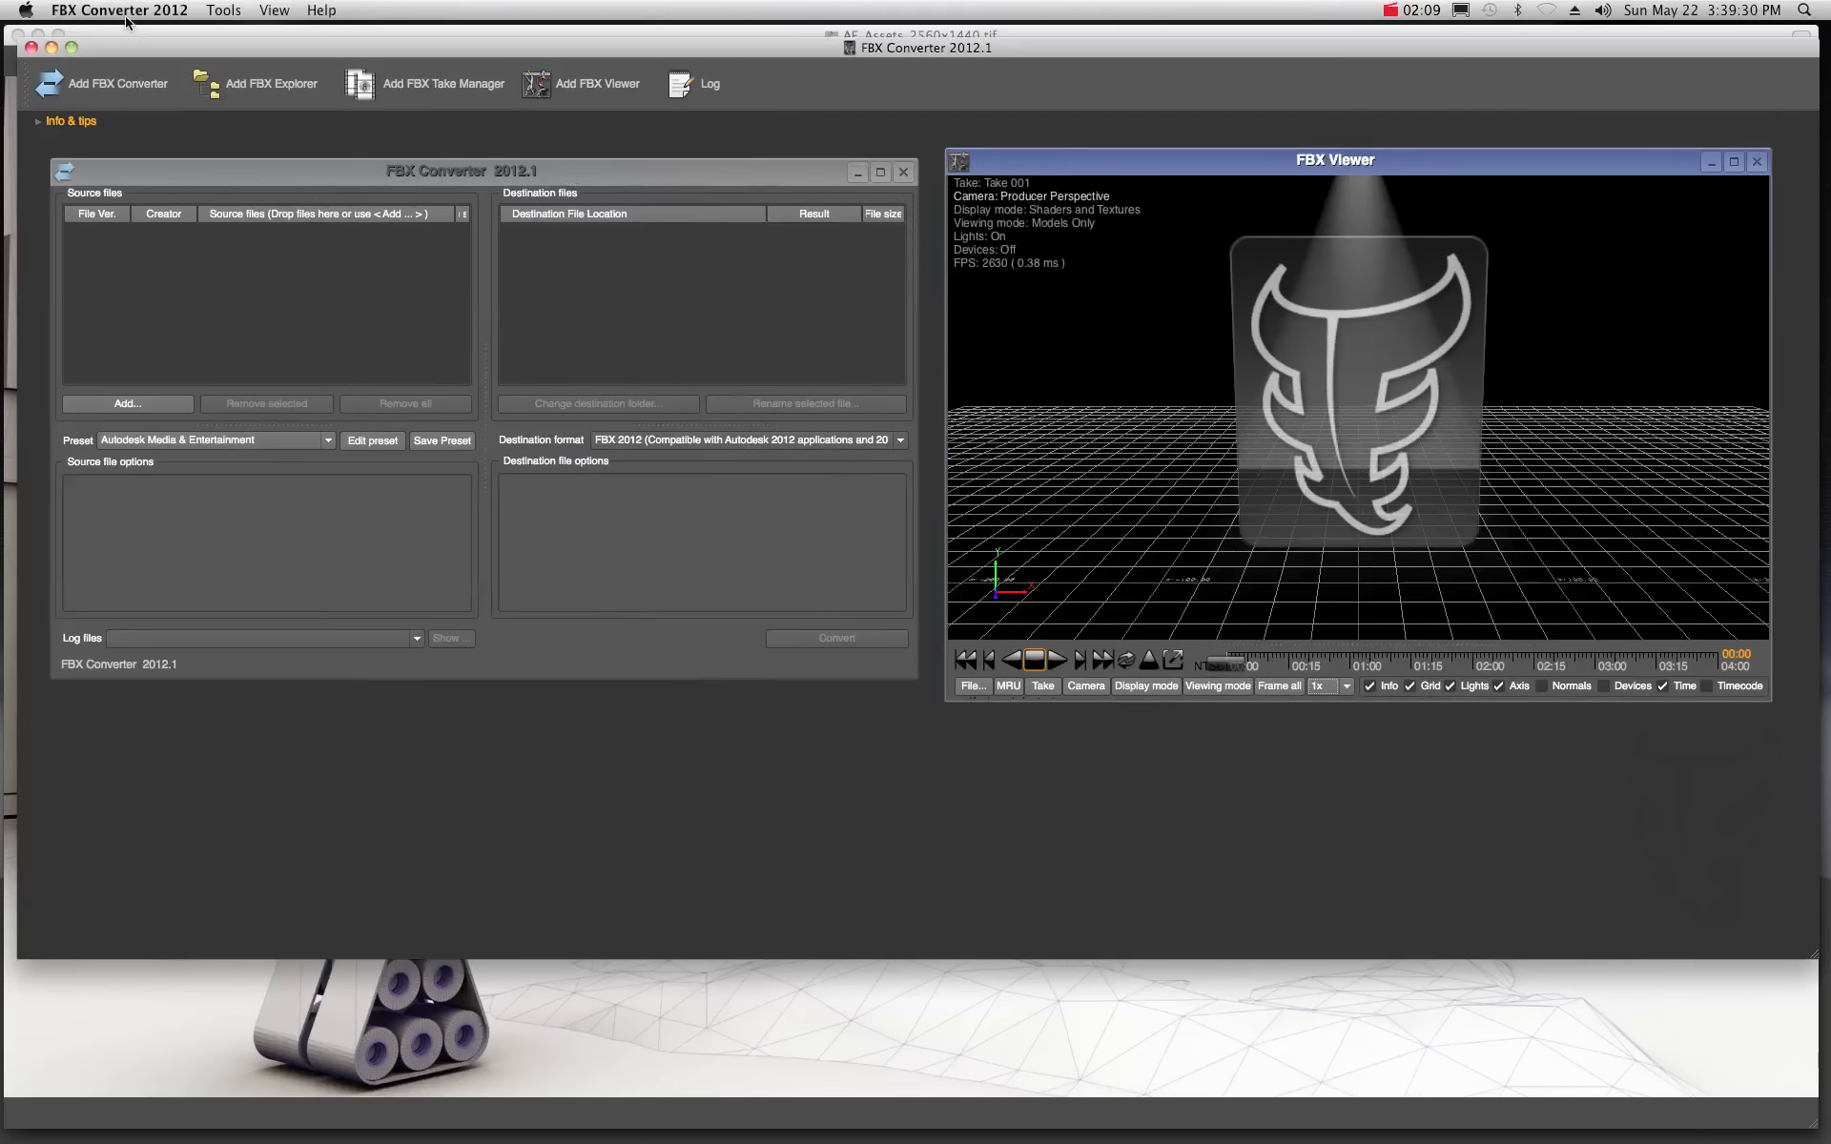
{"action": "left_click", "coordinate": [52, 48]}
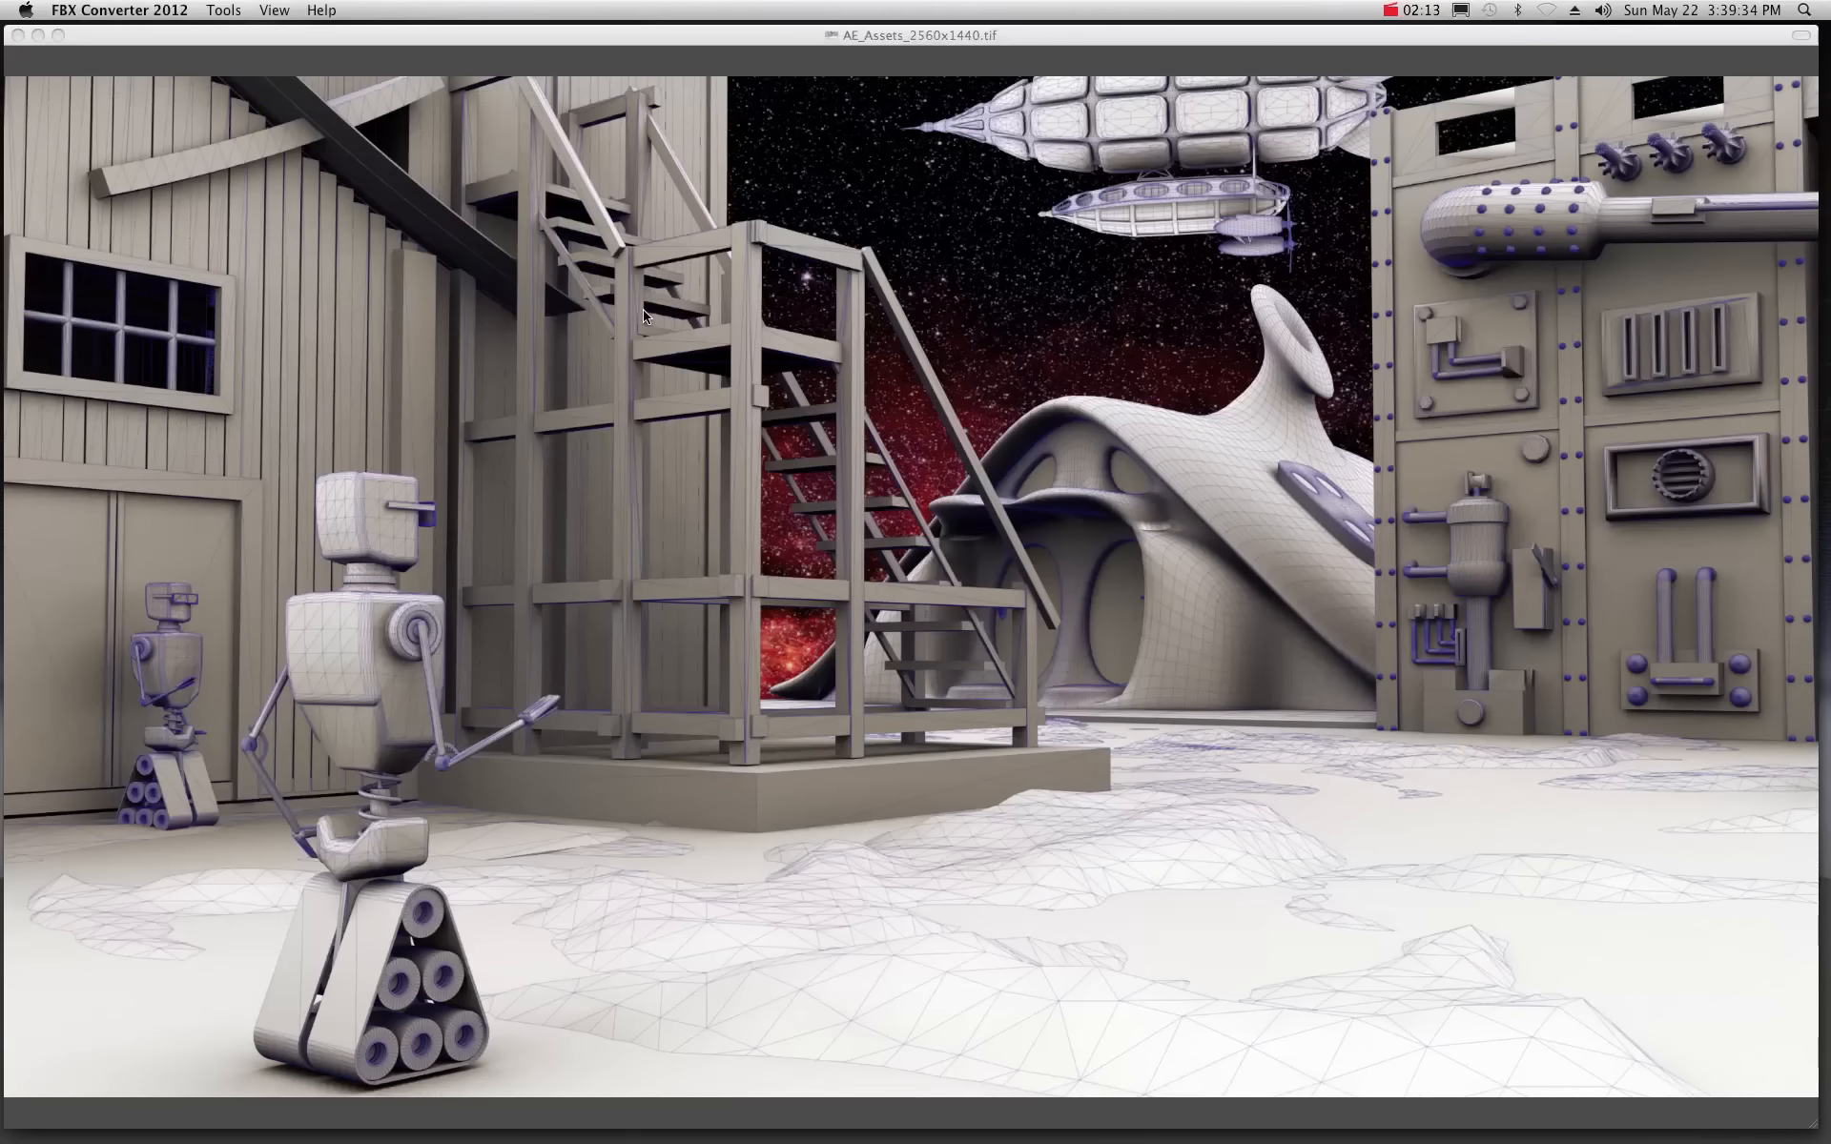
Minimize the AE_Assets_2560x1440.tif, Lesterbanks_Newest_2.tif and Cyrenn's Channel_Master.tif image windows to clear the desktop.
{"action": "left_click", "coordinate": [38, 36]}
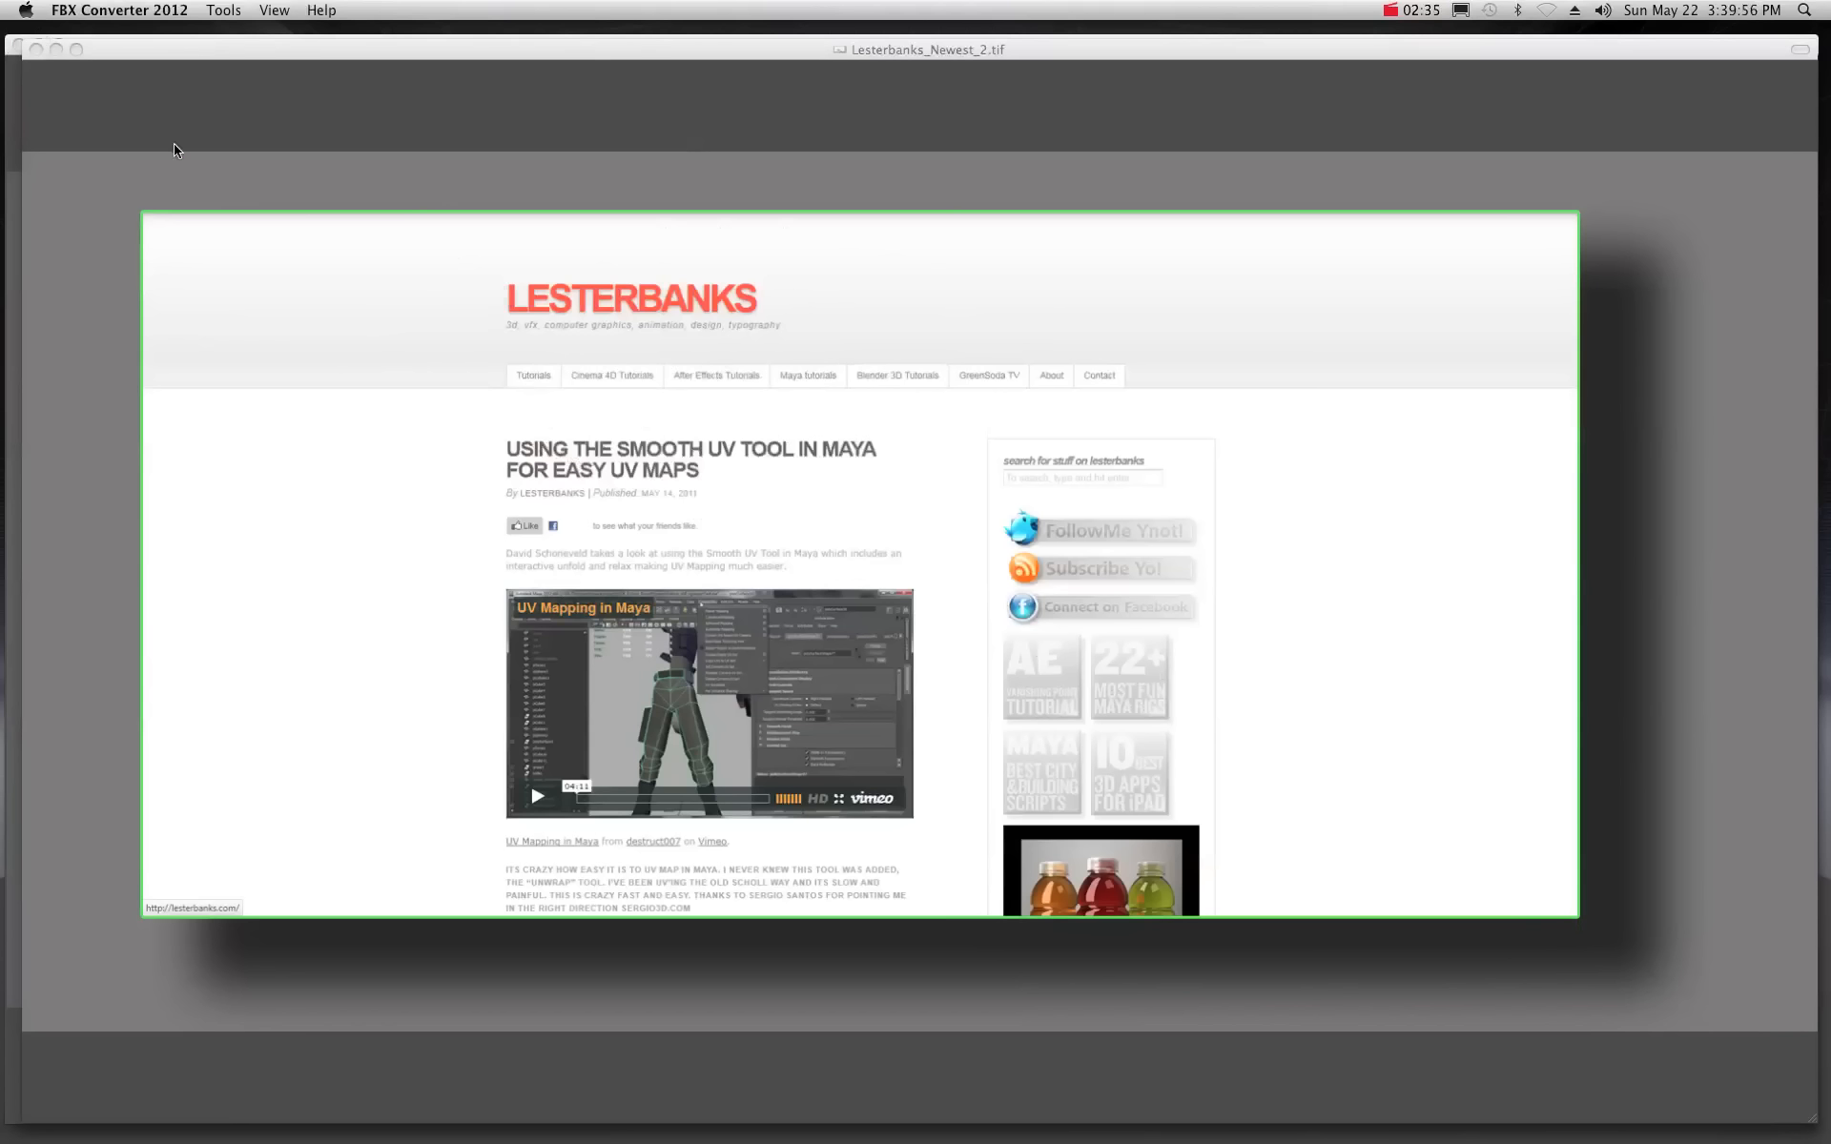
{"action": "left_click", "coordinate": [37, 49]}
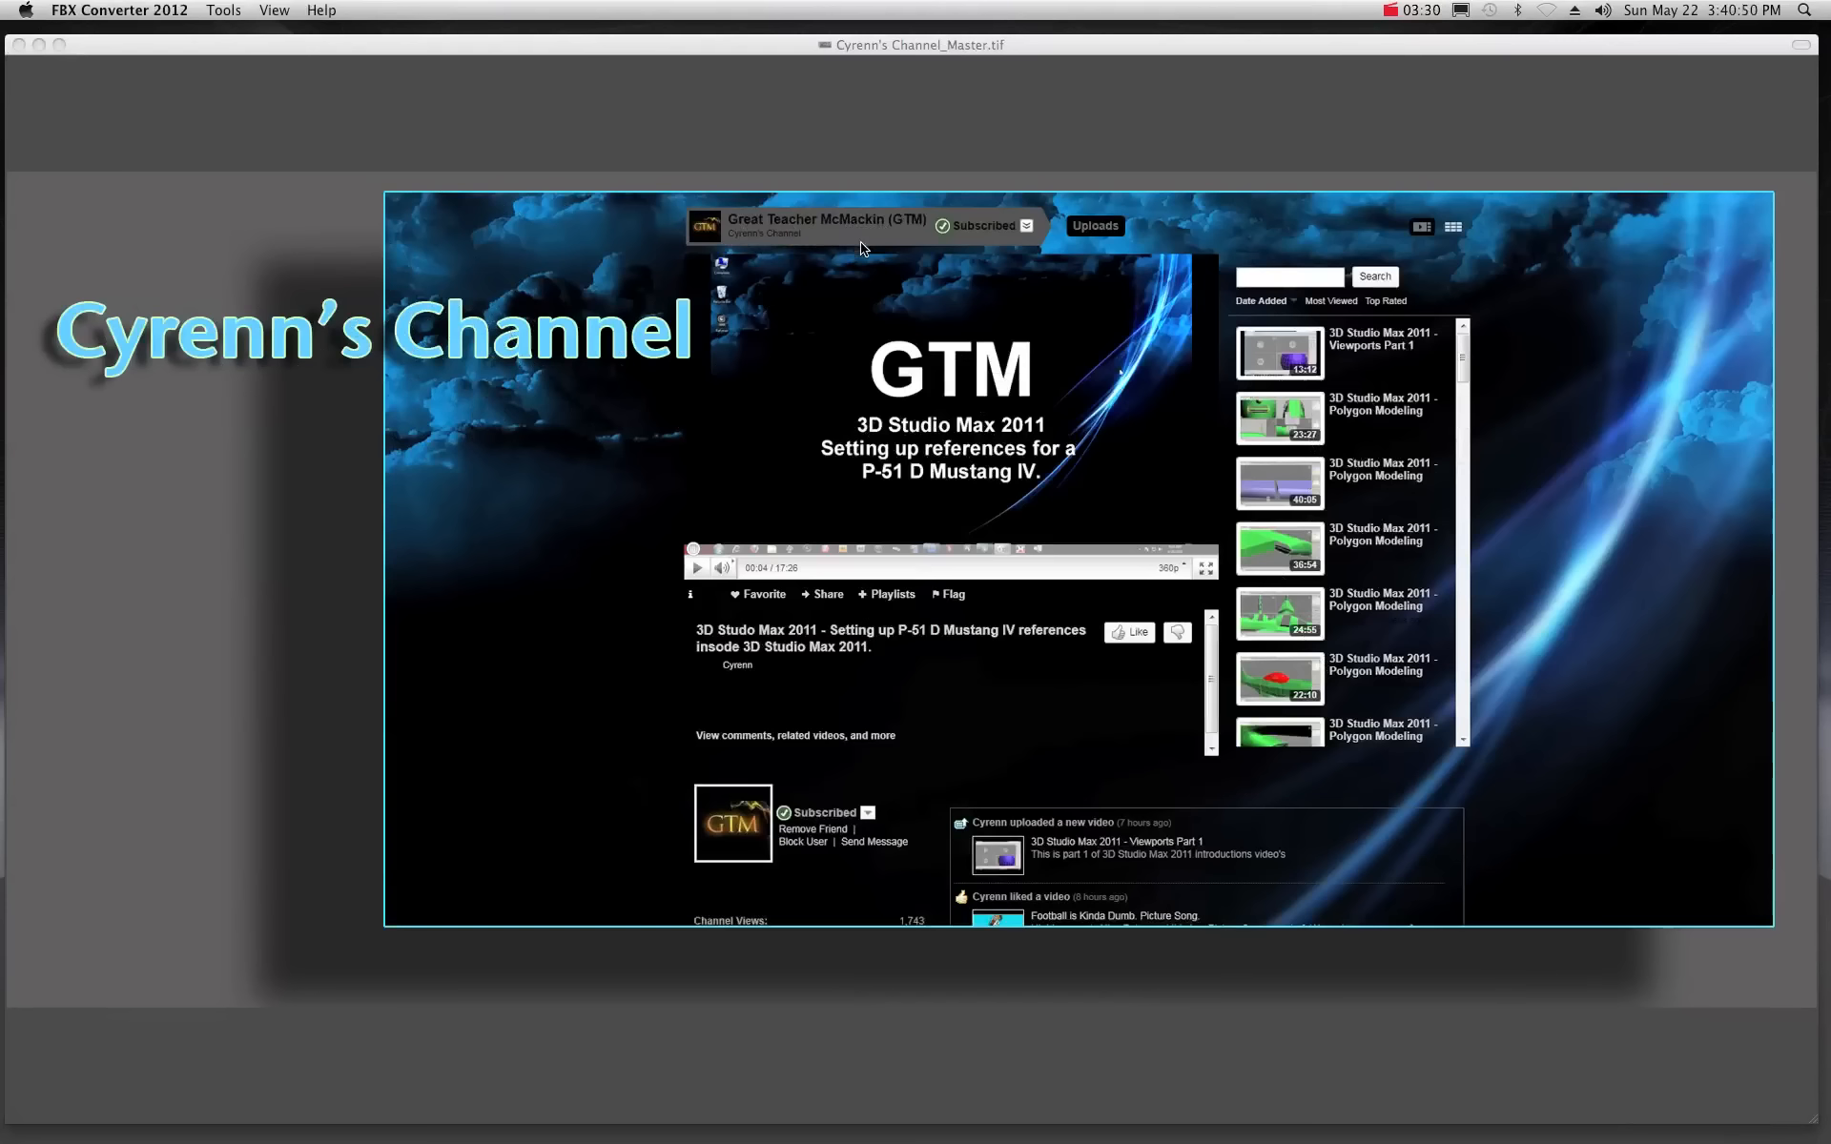
{"action": "left_click", "coordinate": [40, 45]}
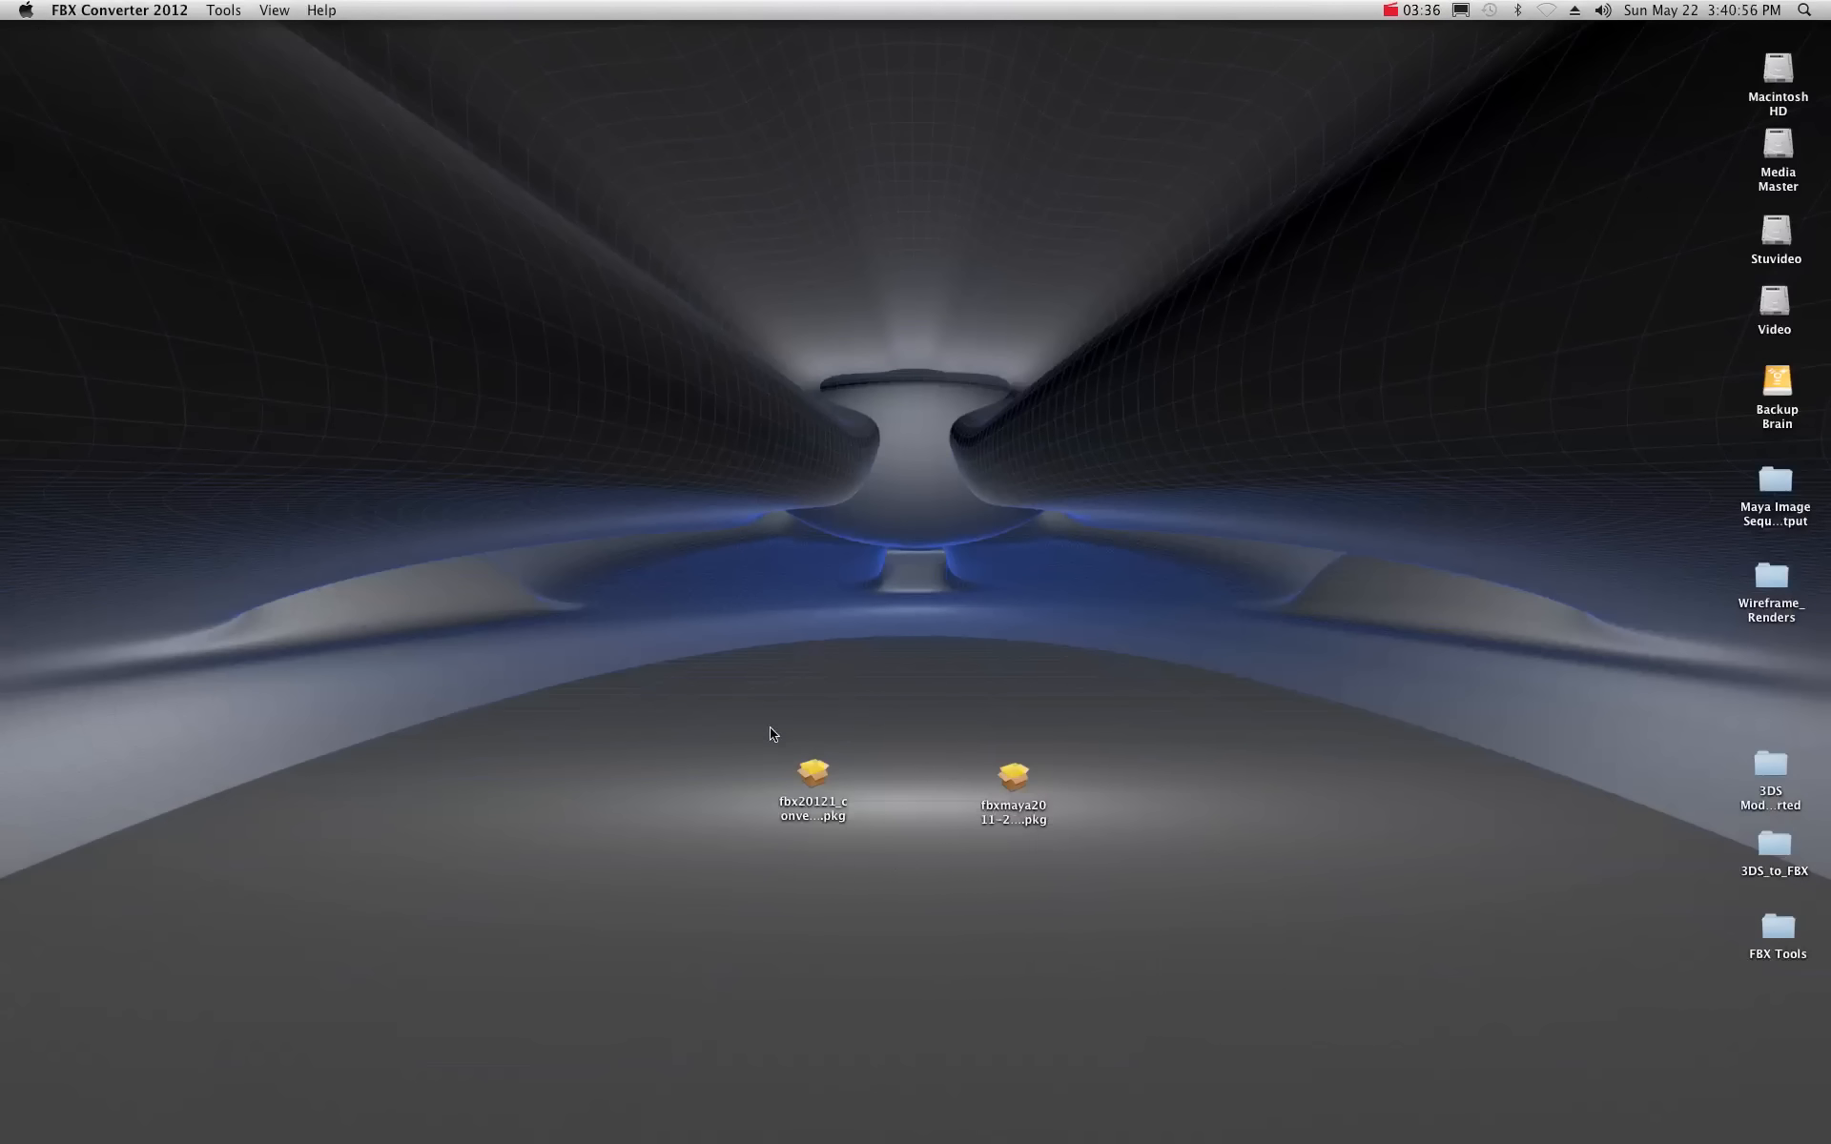
Reposition the FBX converter and FBX Maya plug-in installer packages slightly higher on the desktop.
{"action": "left_click_drag", "start_coordinate": [829, 804], "coordinate": [766, 735]}
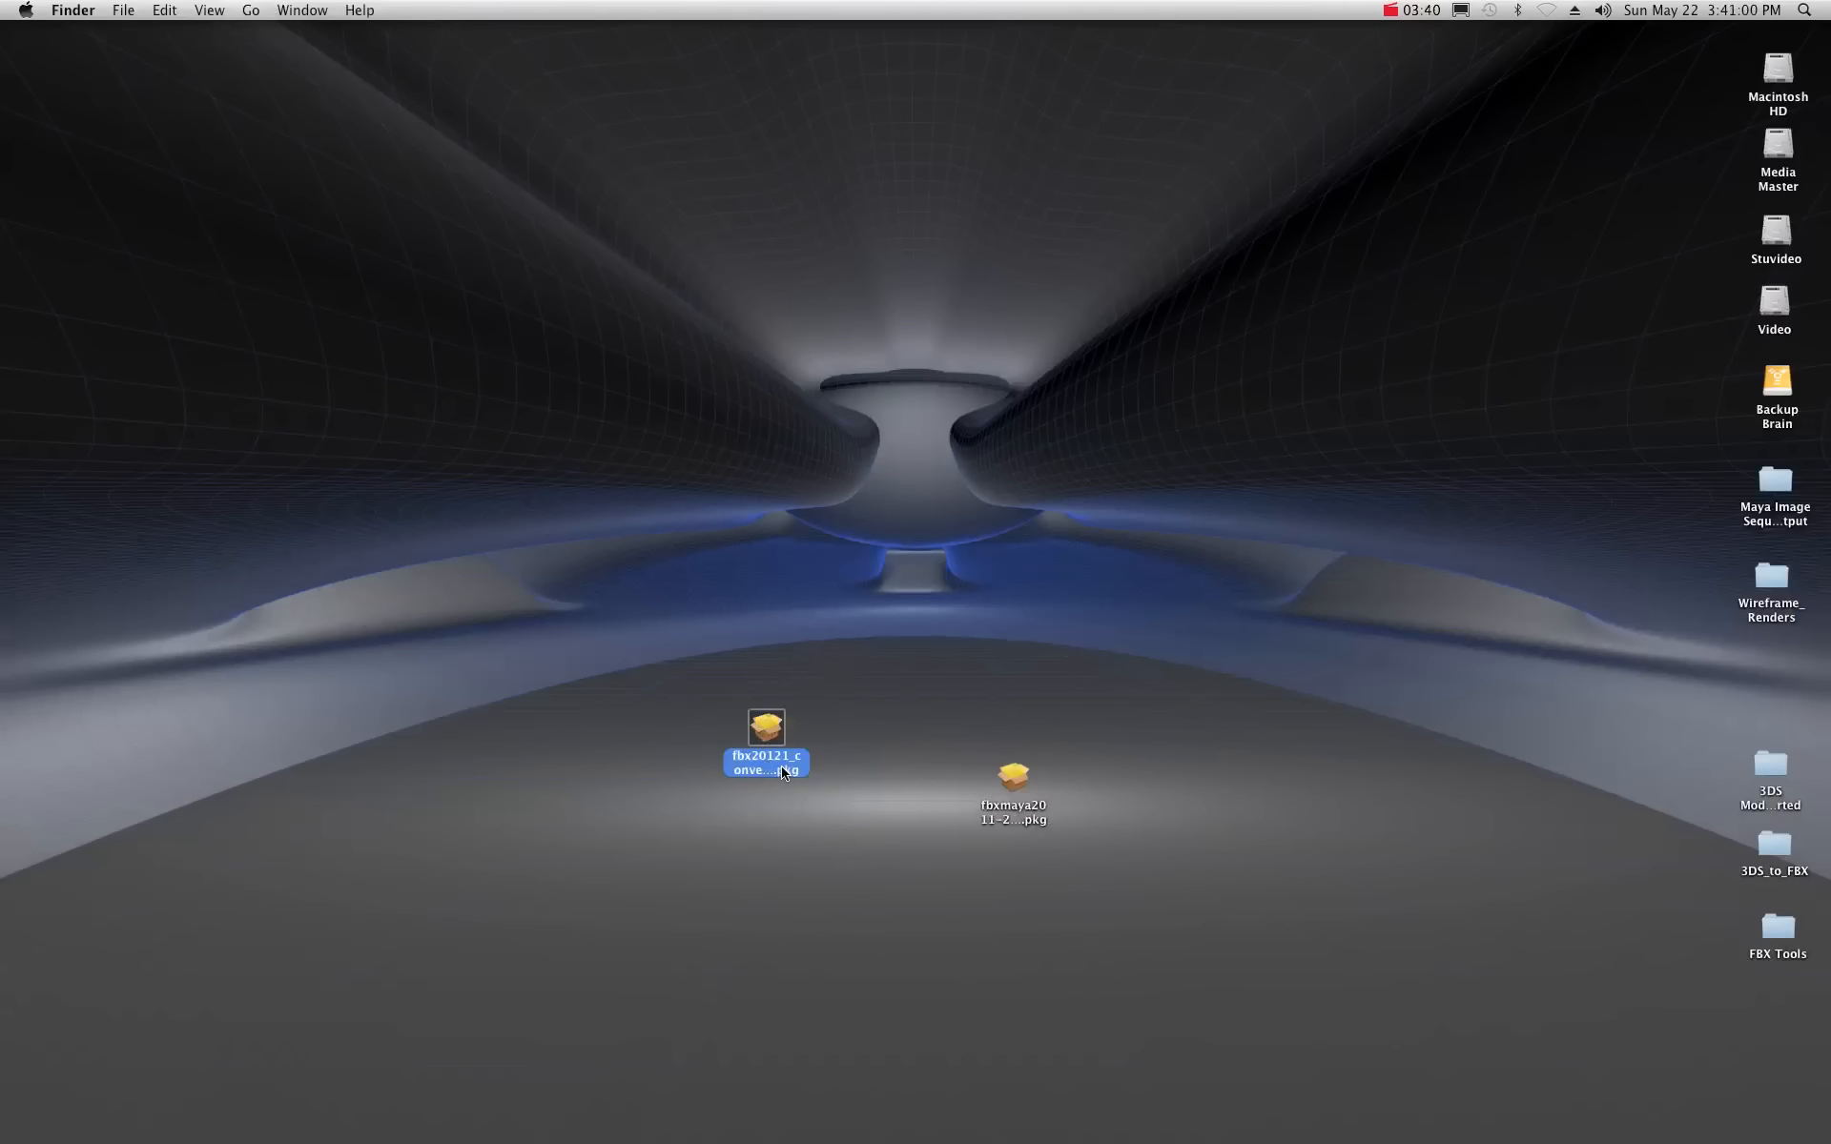
{"action": "left_click_drag", "start_coordinate": [1009, 782], "coordinate": [986, 733]}
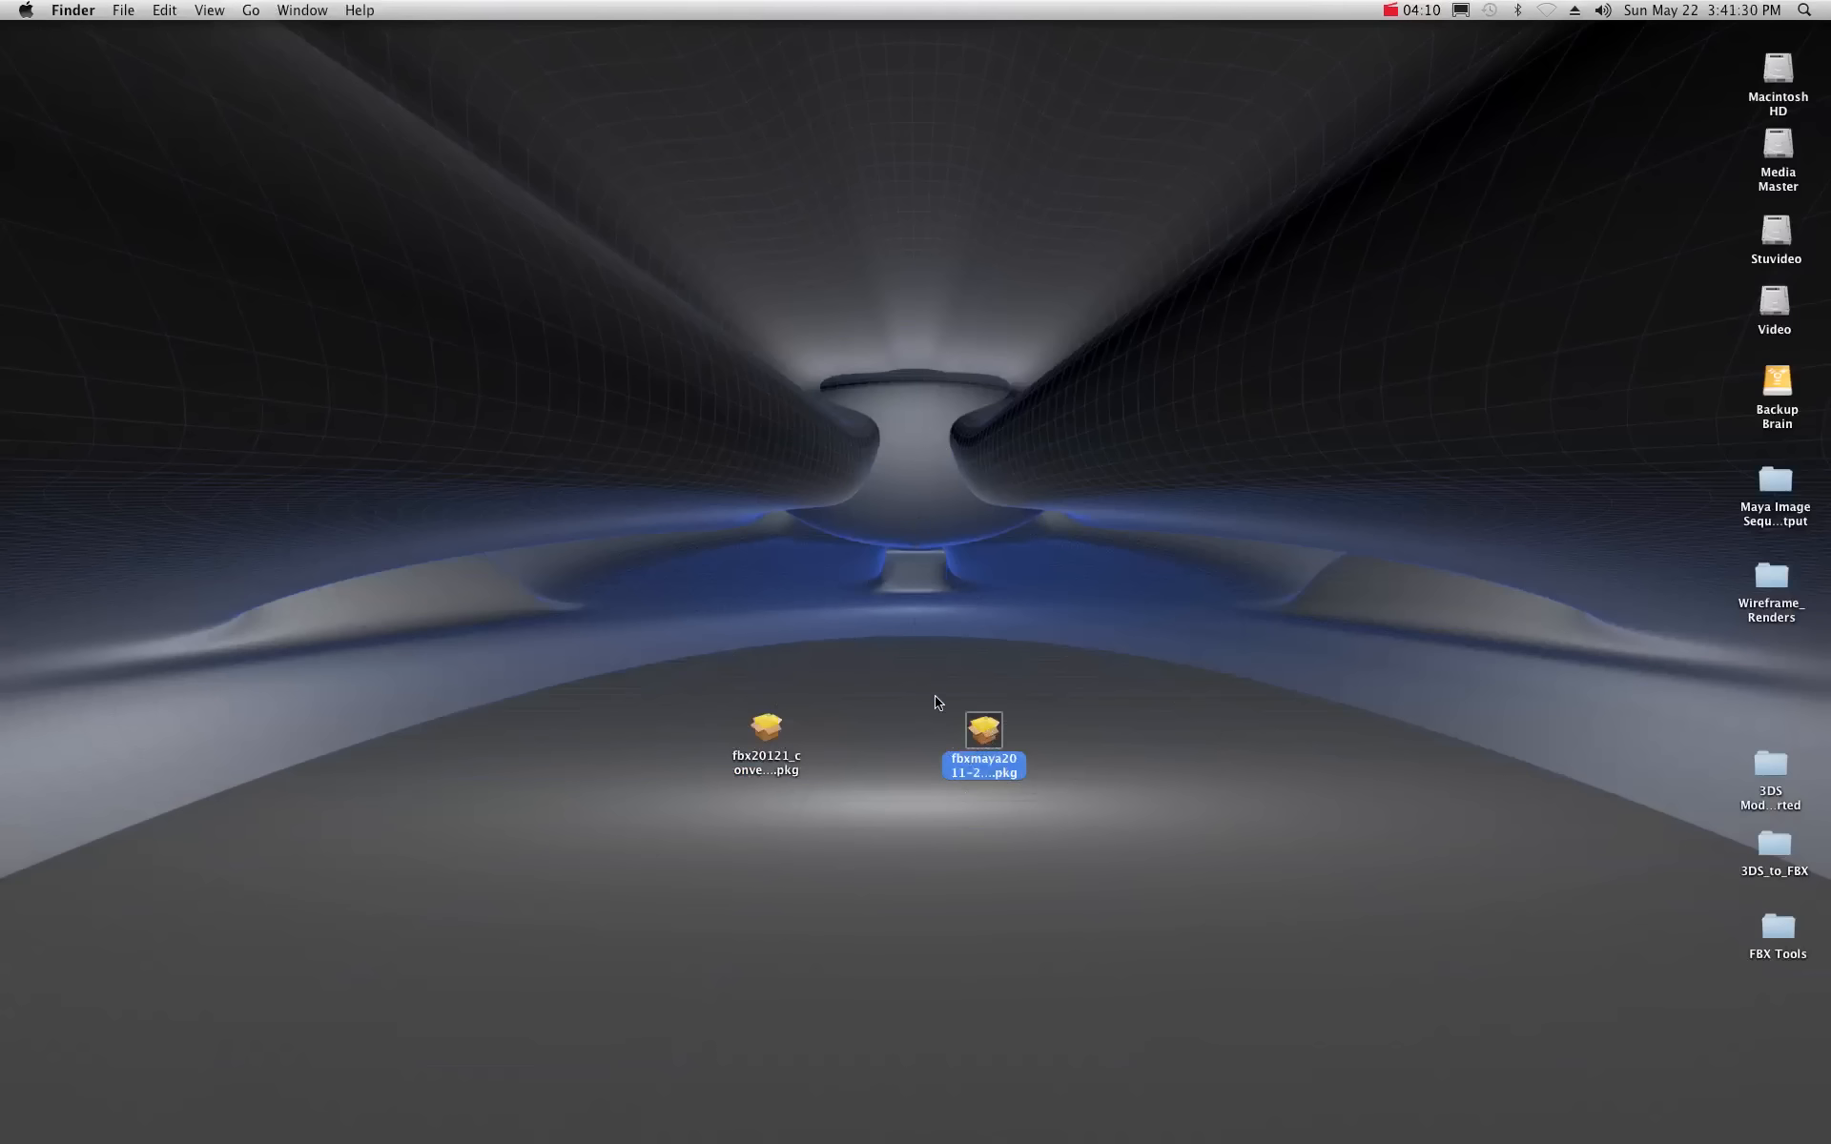
Switch to Maya and open the Plug-in Manager.
{"action": "mouse_move", "coordinate": [1688, 1137]}
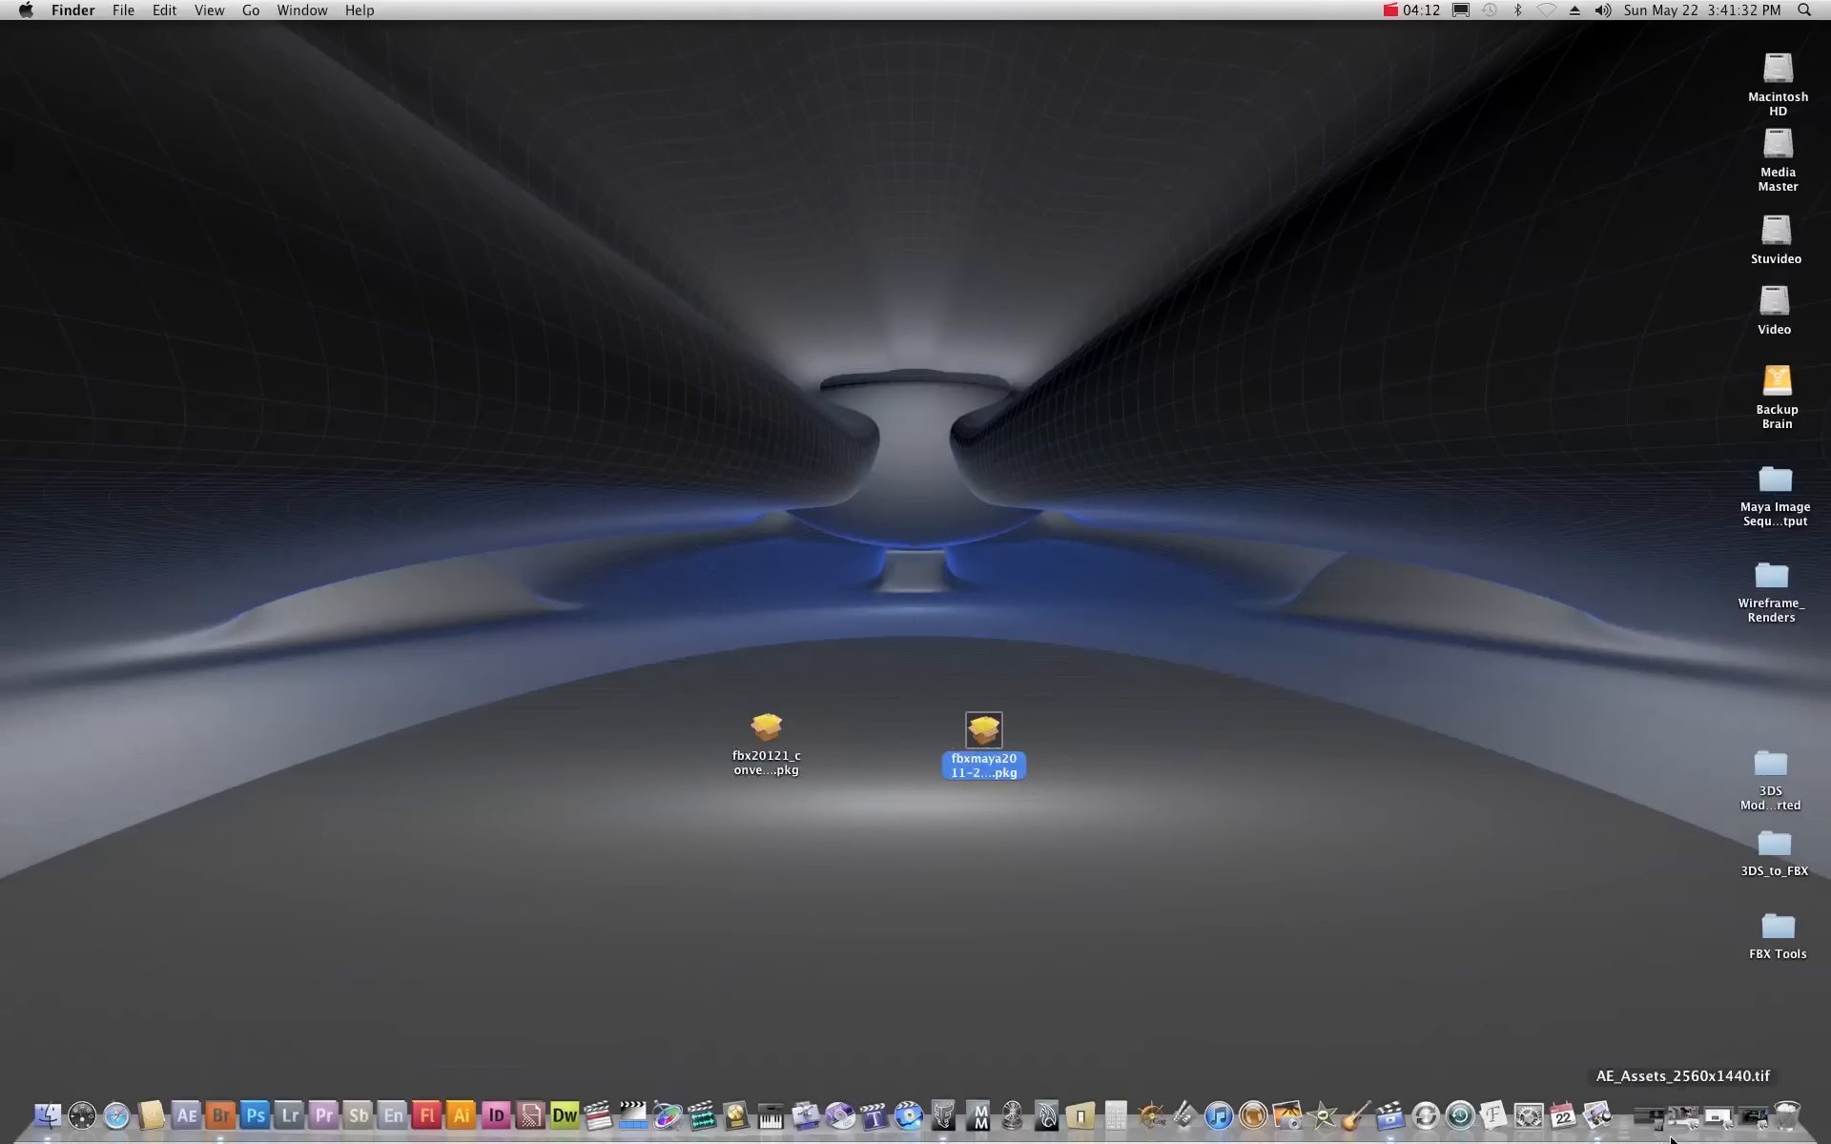
{"action": "left_click", "coordinate": [1048, 1116]}
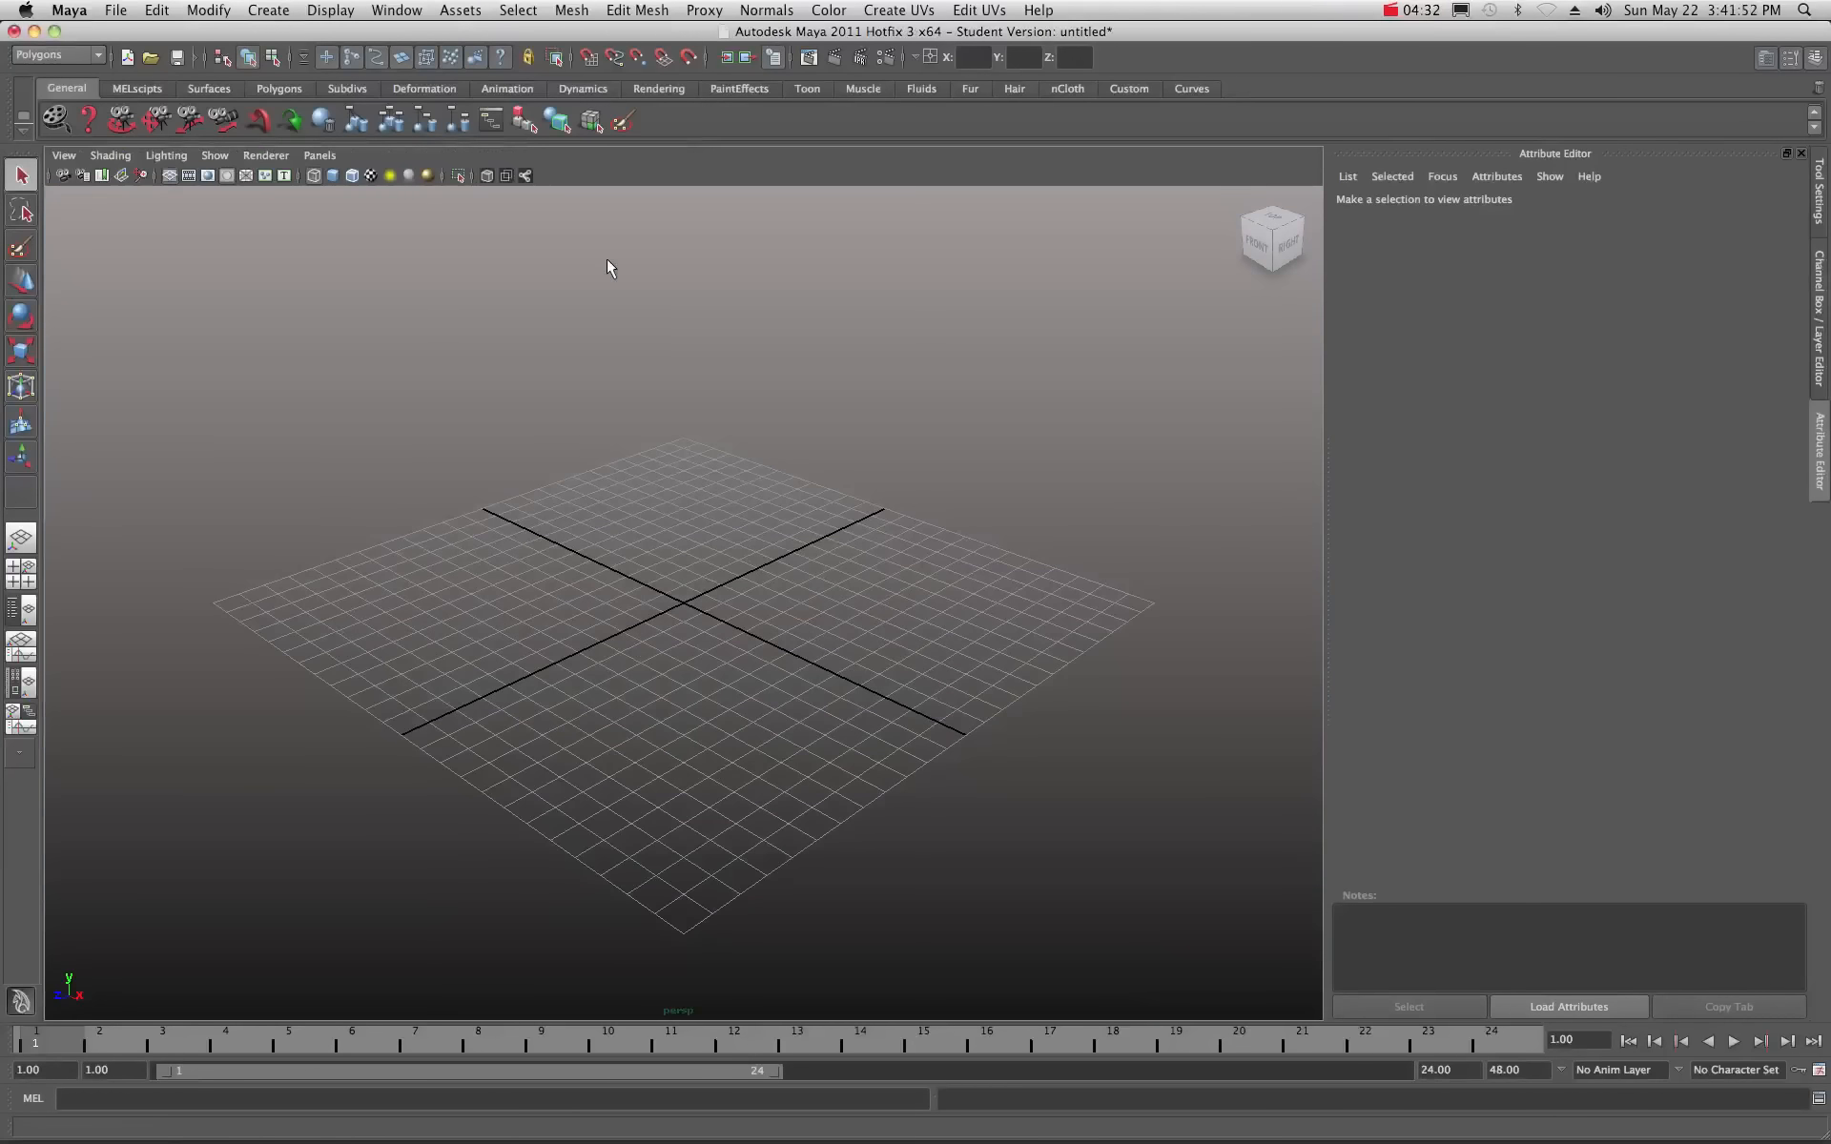
{"action": "left_click", "coordinate": [397, 12]}
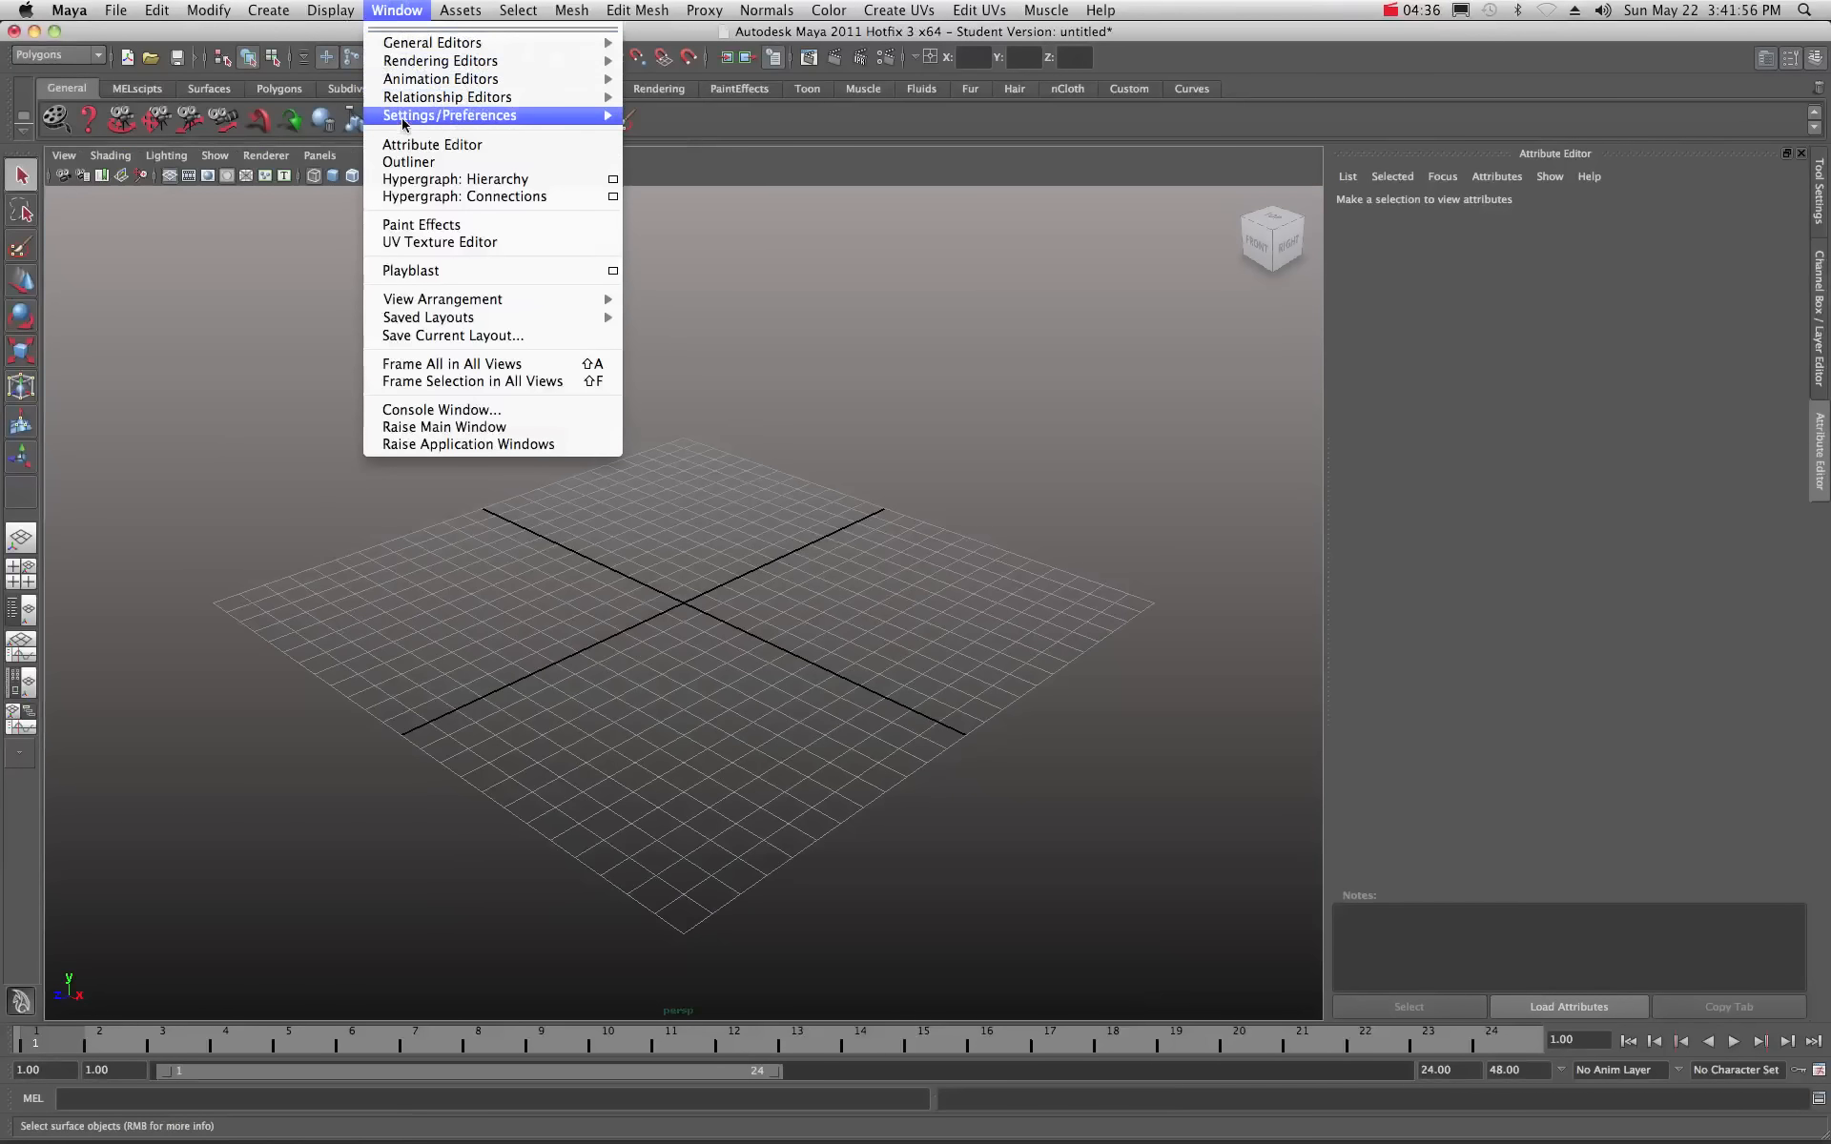
{"action": "mouse_move", "coordinate": [579, 116]}
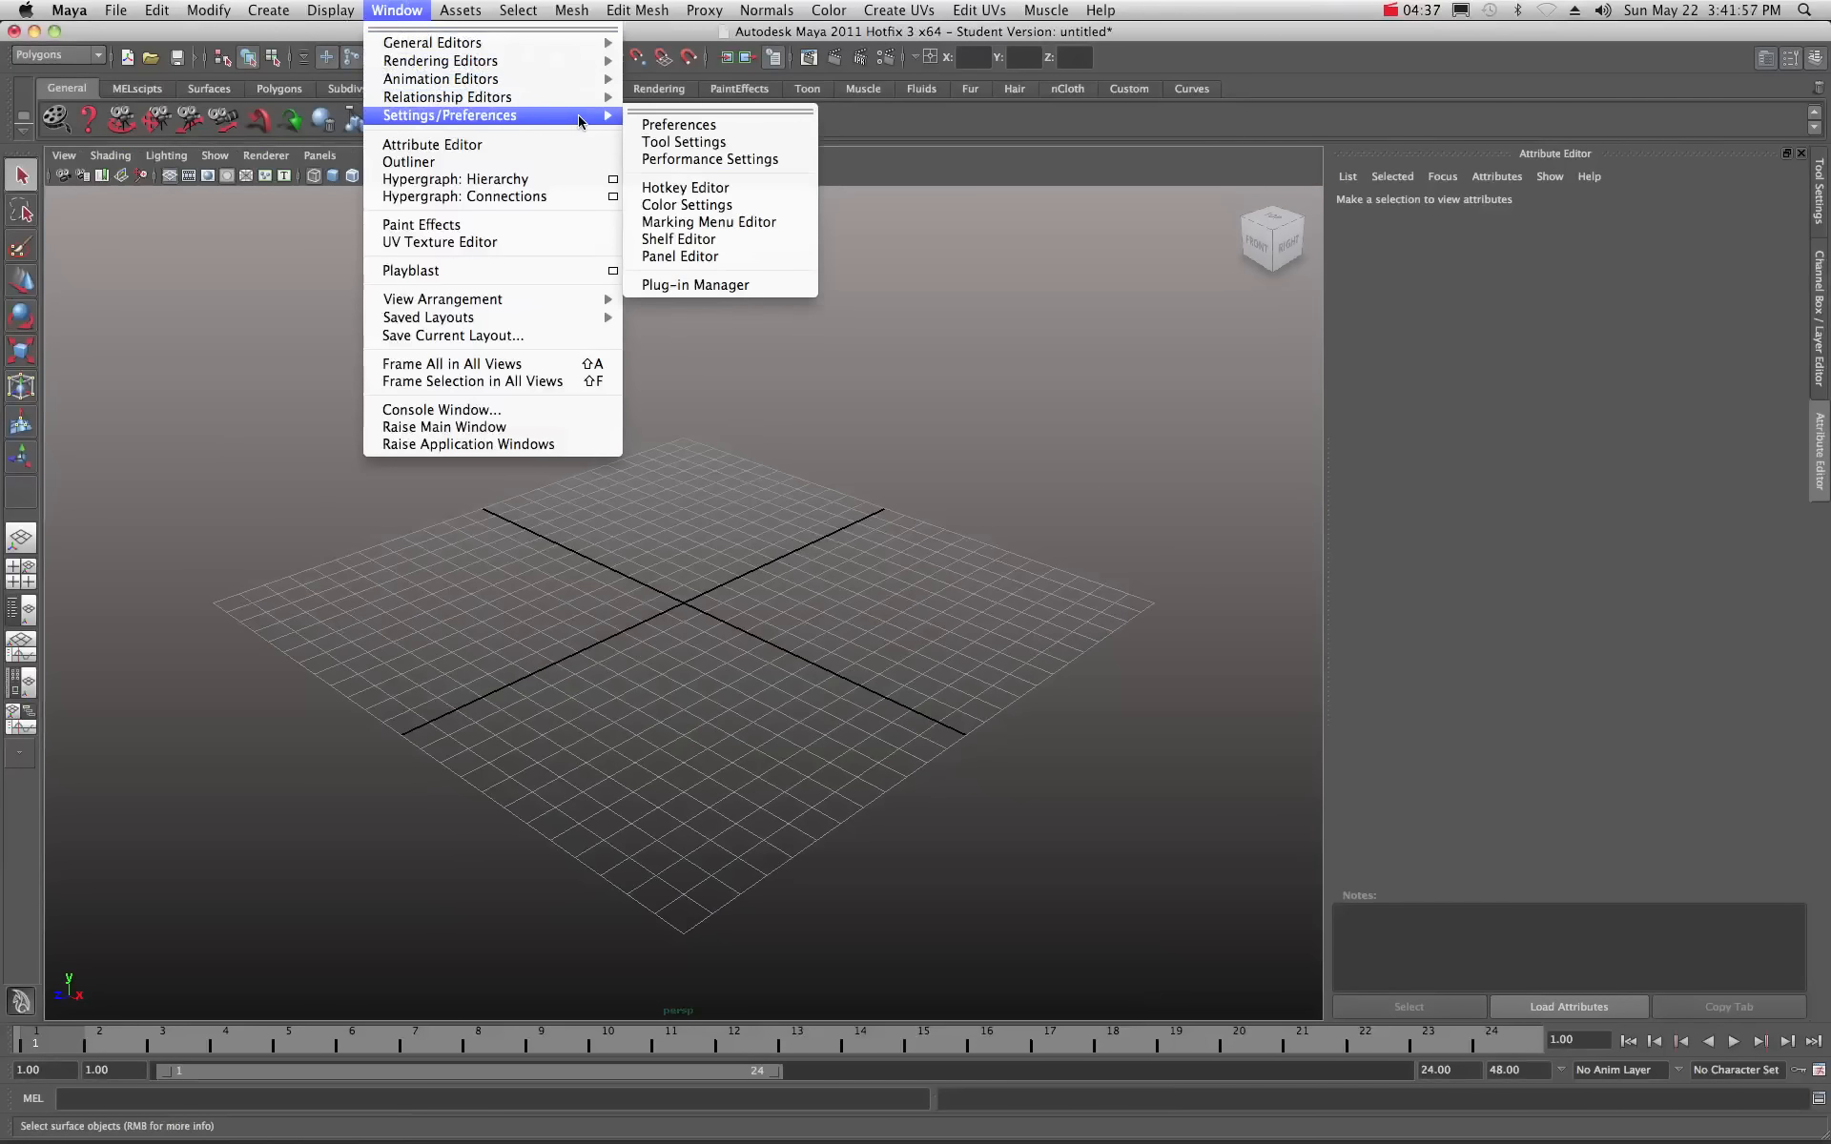
{"action": "left_click", "coordinate": [695, 284]}
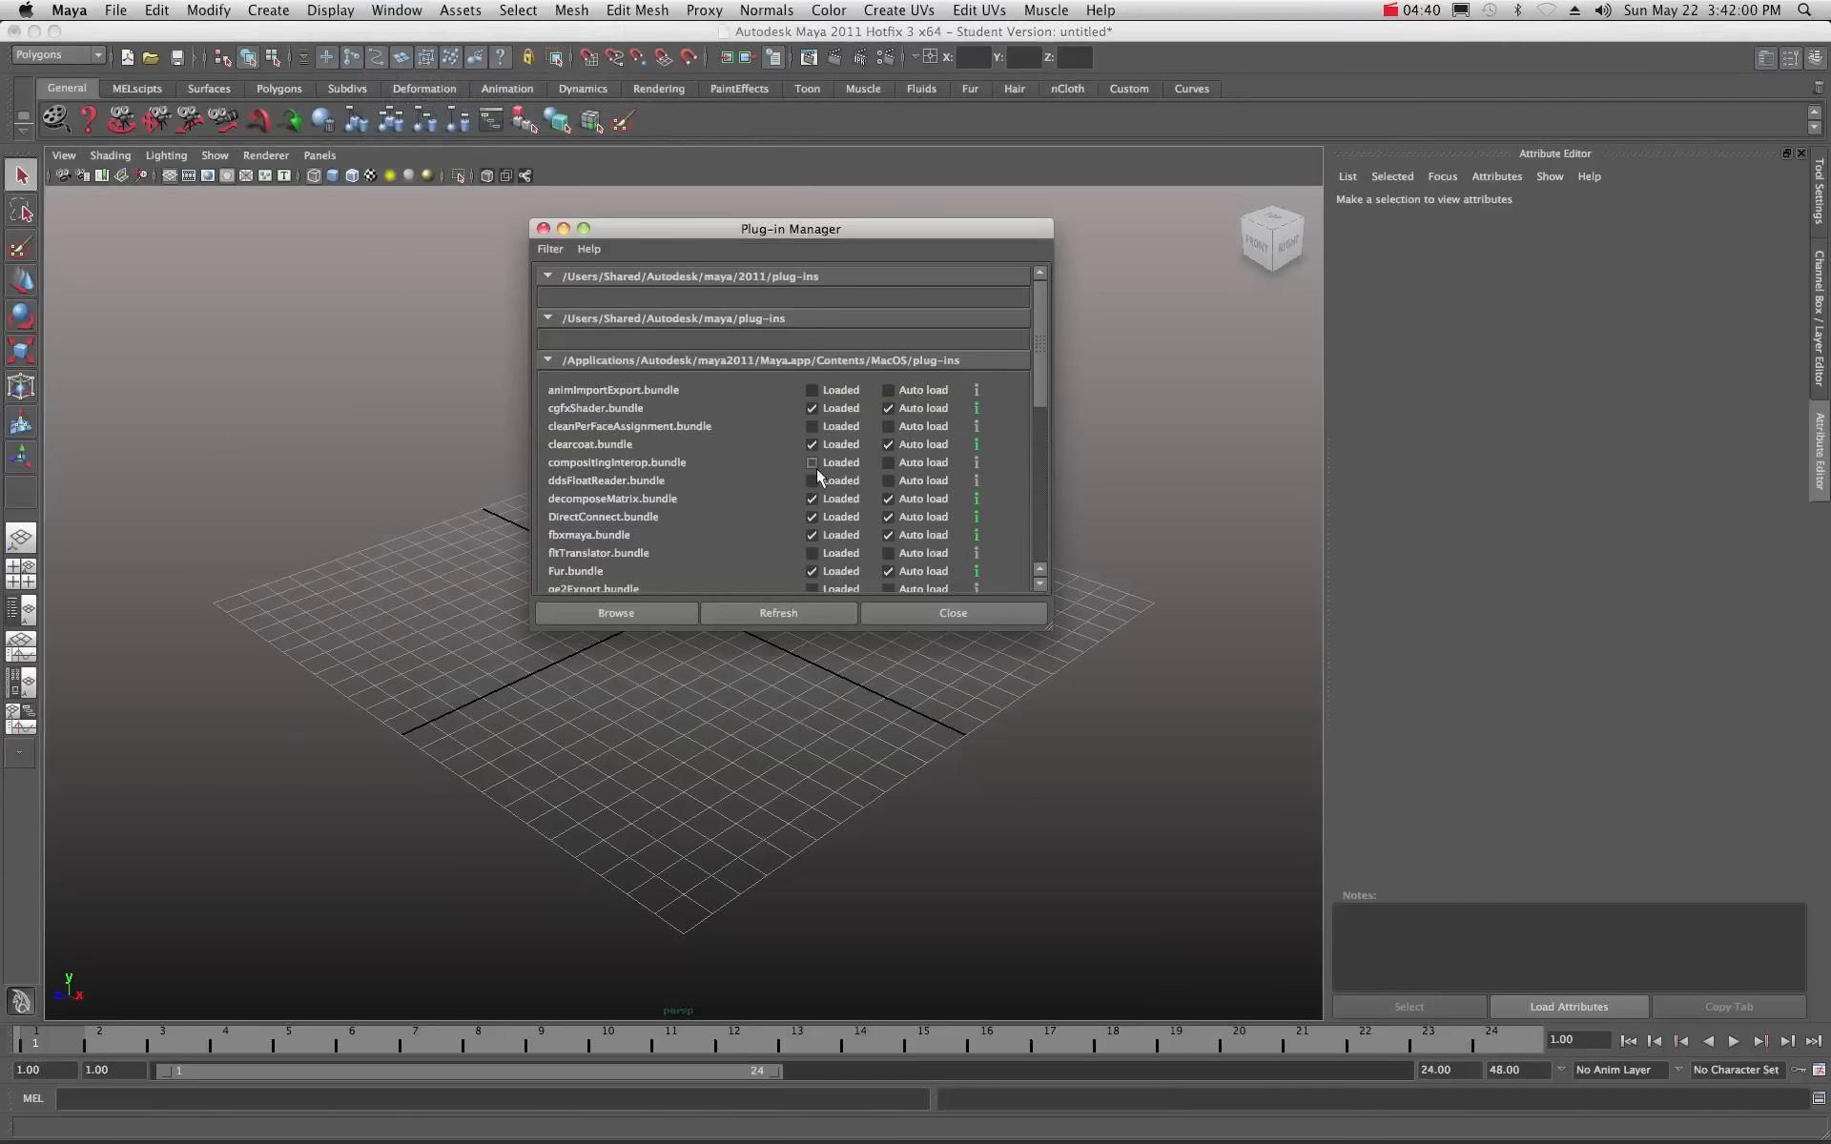
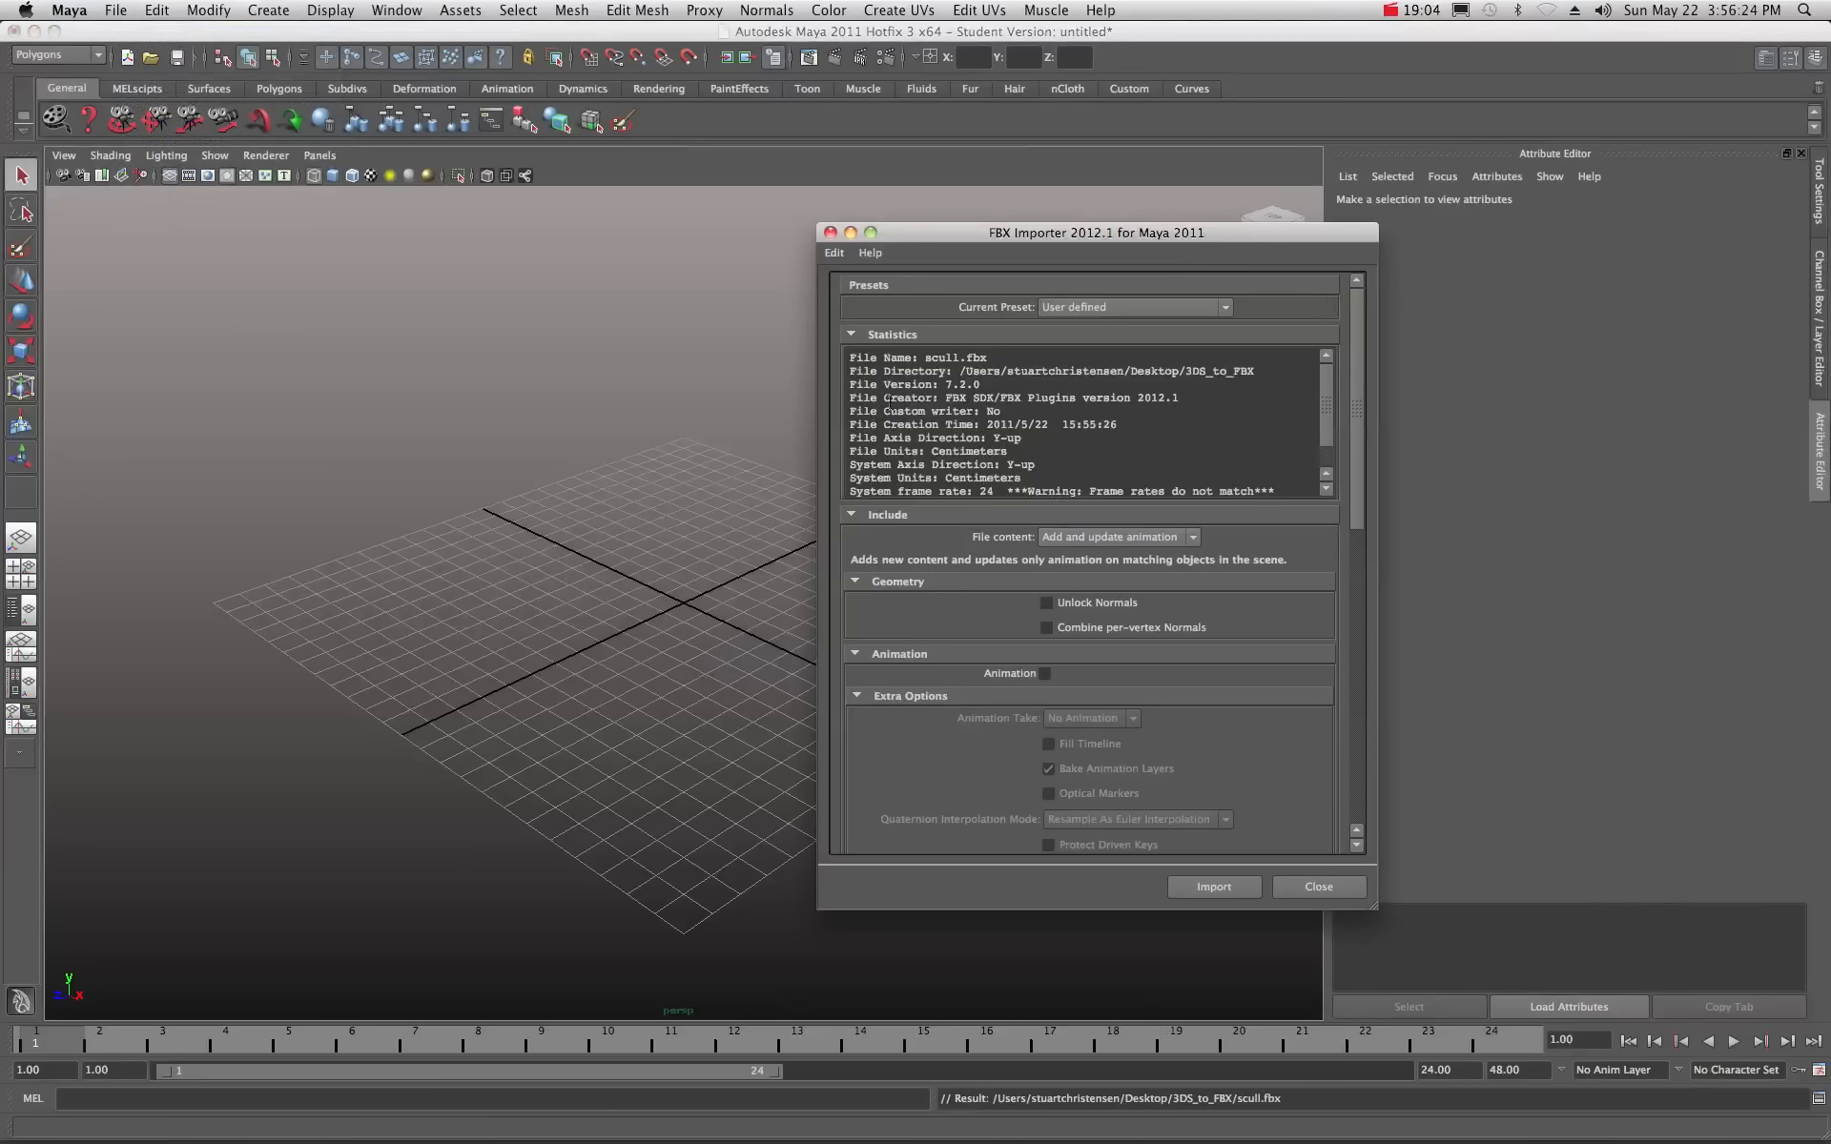
Set the FBX importer to convert file units to Inches and import scull.fbx into the empty scene.
{"action": "scroll", "coordinate": [927, 551], "scroll_direction": "down", "scroll_amount": 5}
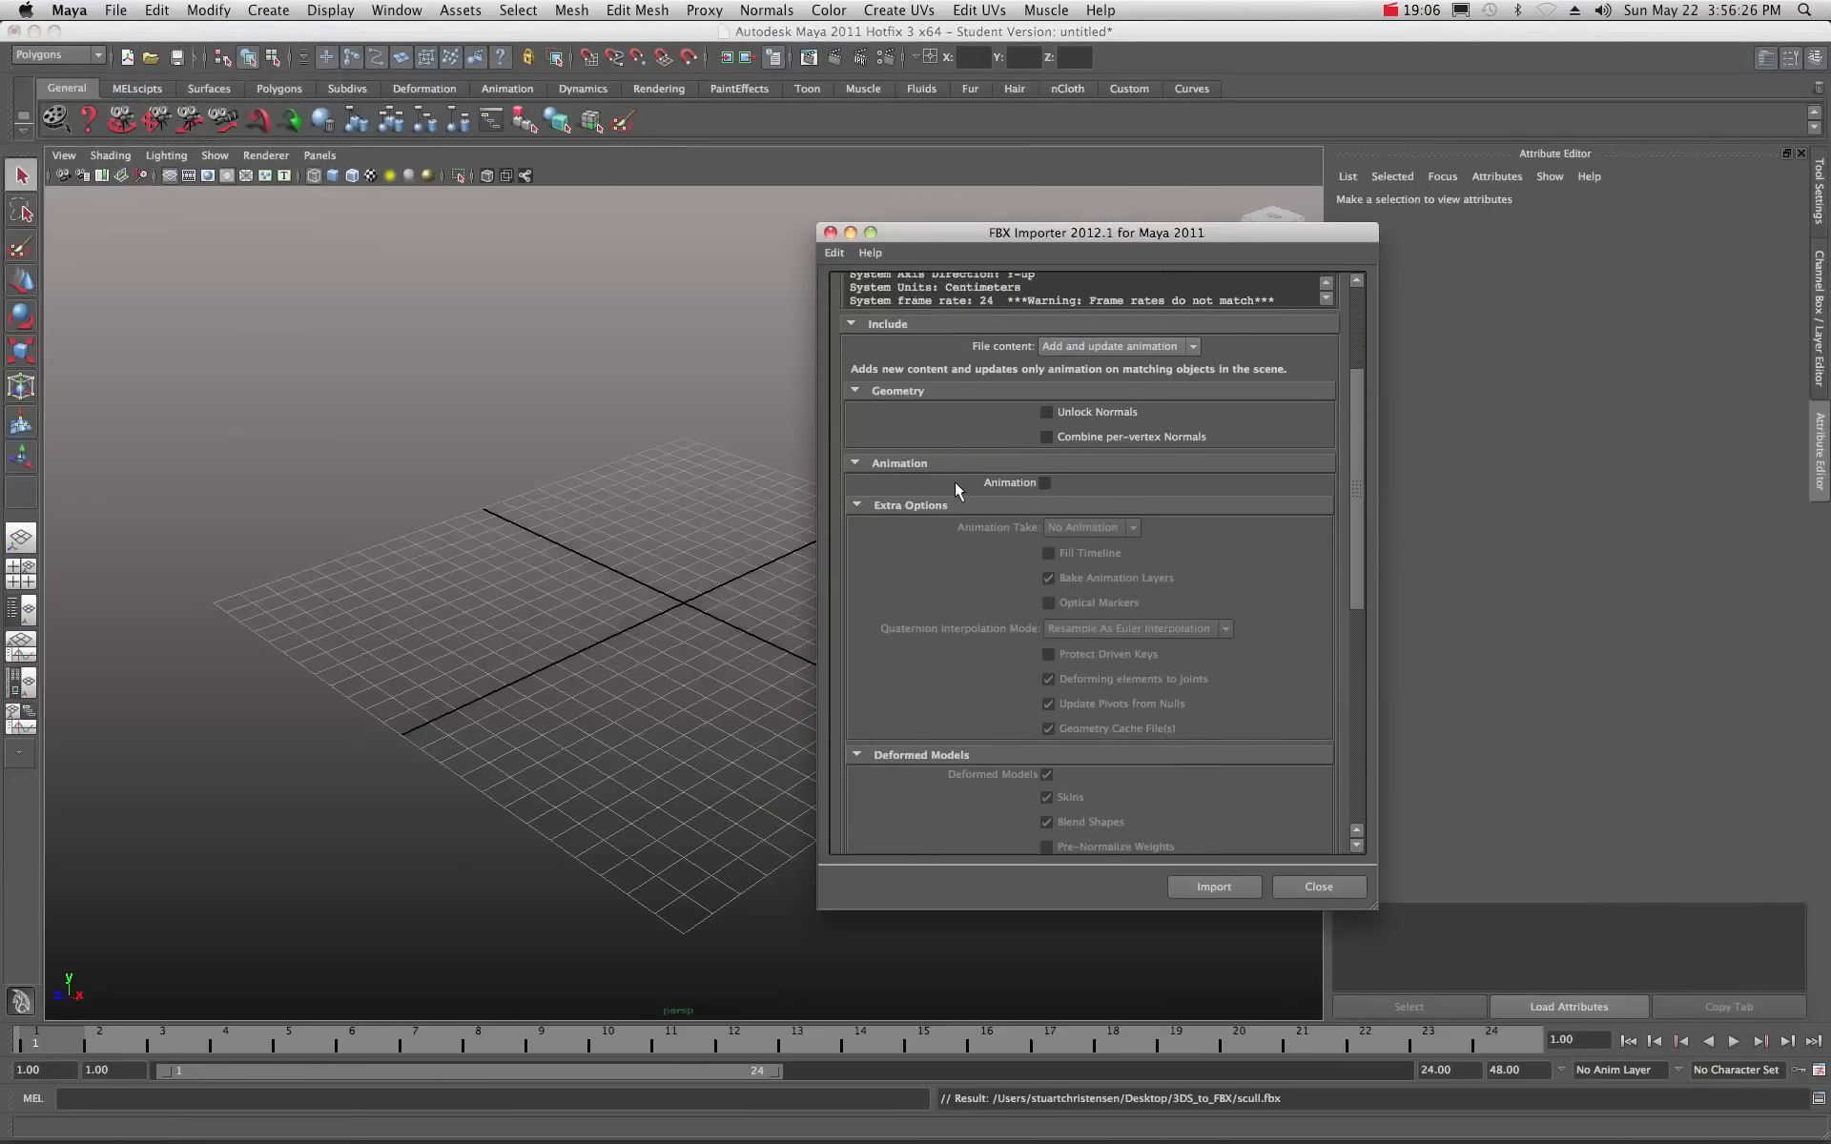
{"action": "scroll", "coordinate": [986, 465], "scroll_direction": "down", "scroll_amount": 5}
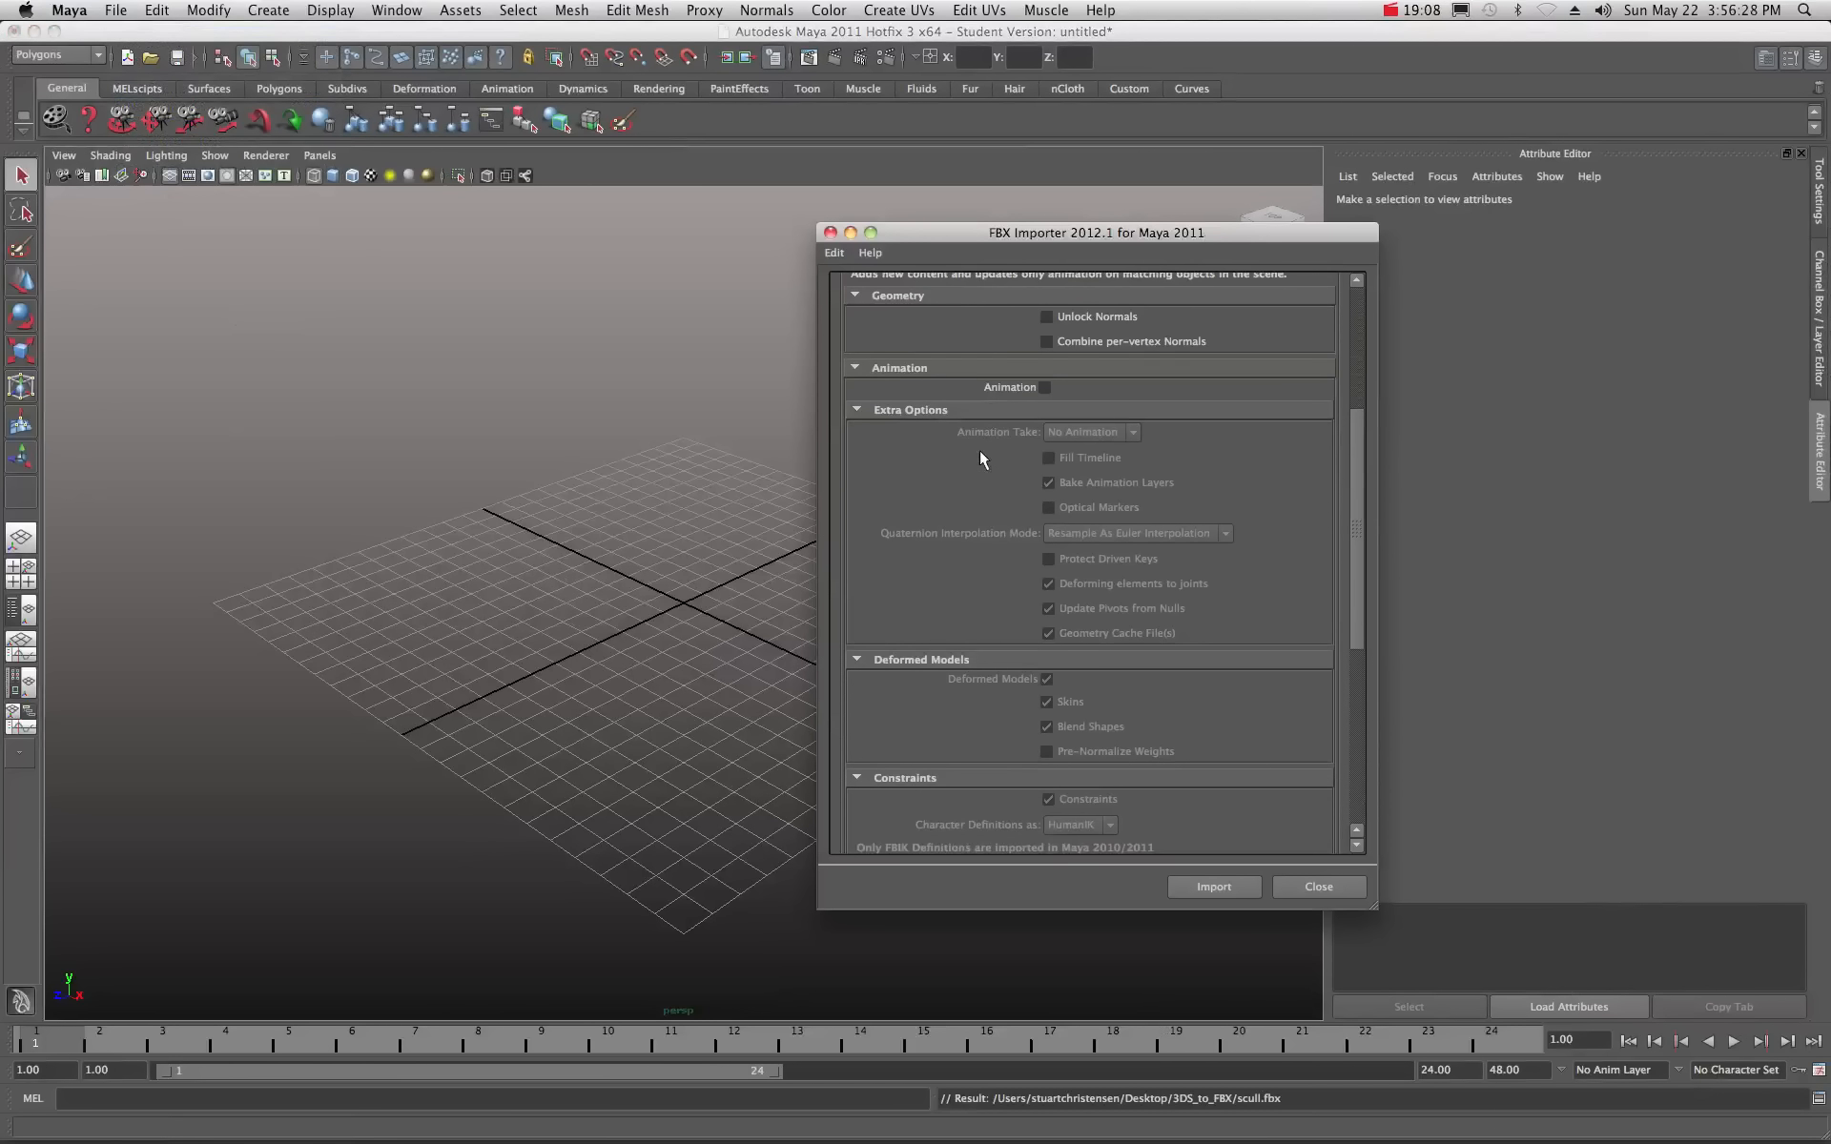
{"action": "scroll", "coordinate": [976, 400], "scroll_direction": "down", "scroll_amount": 6}
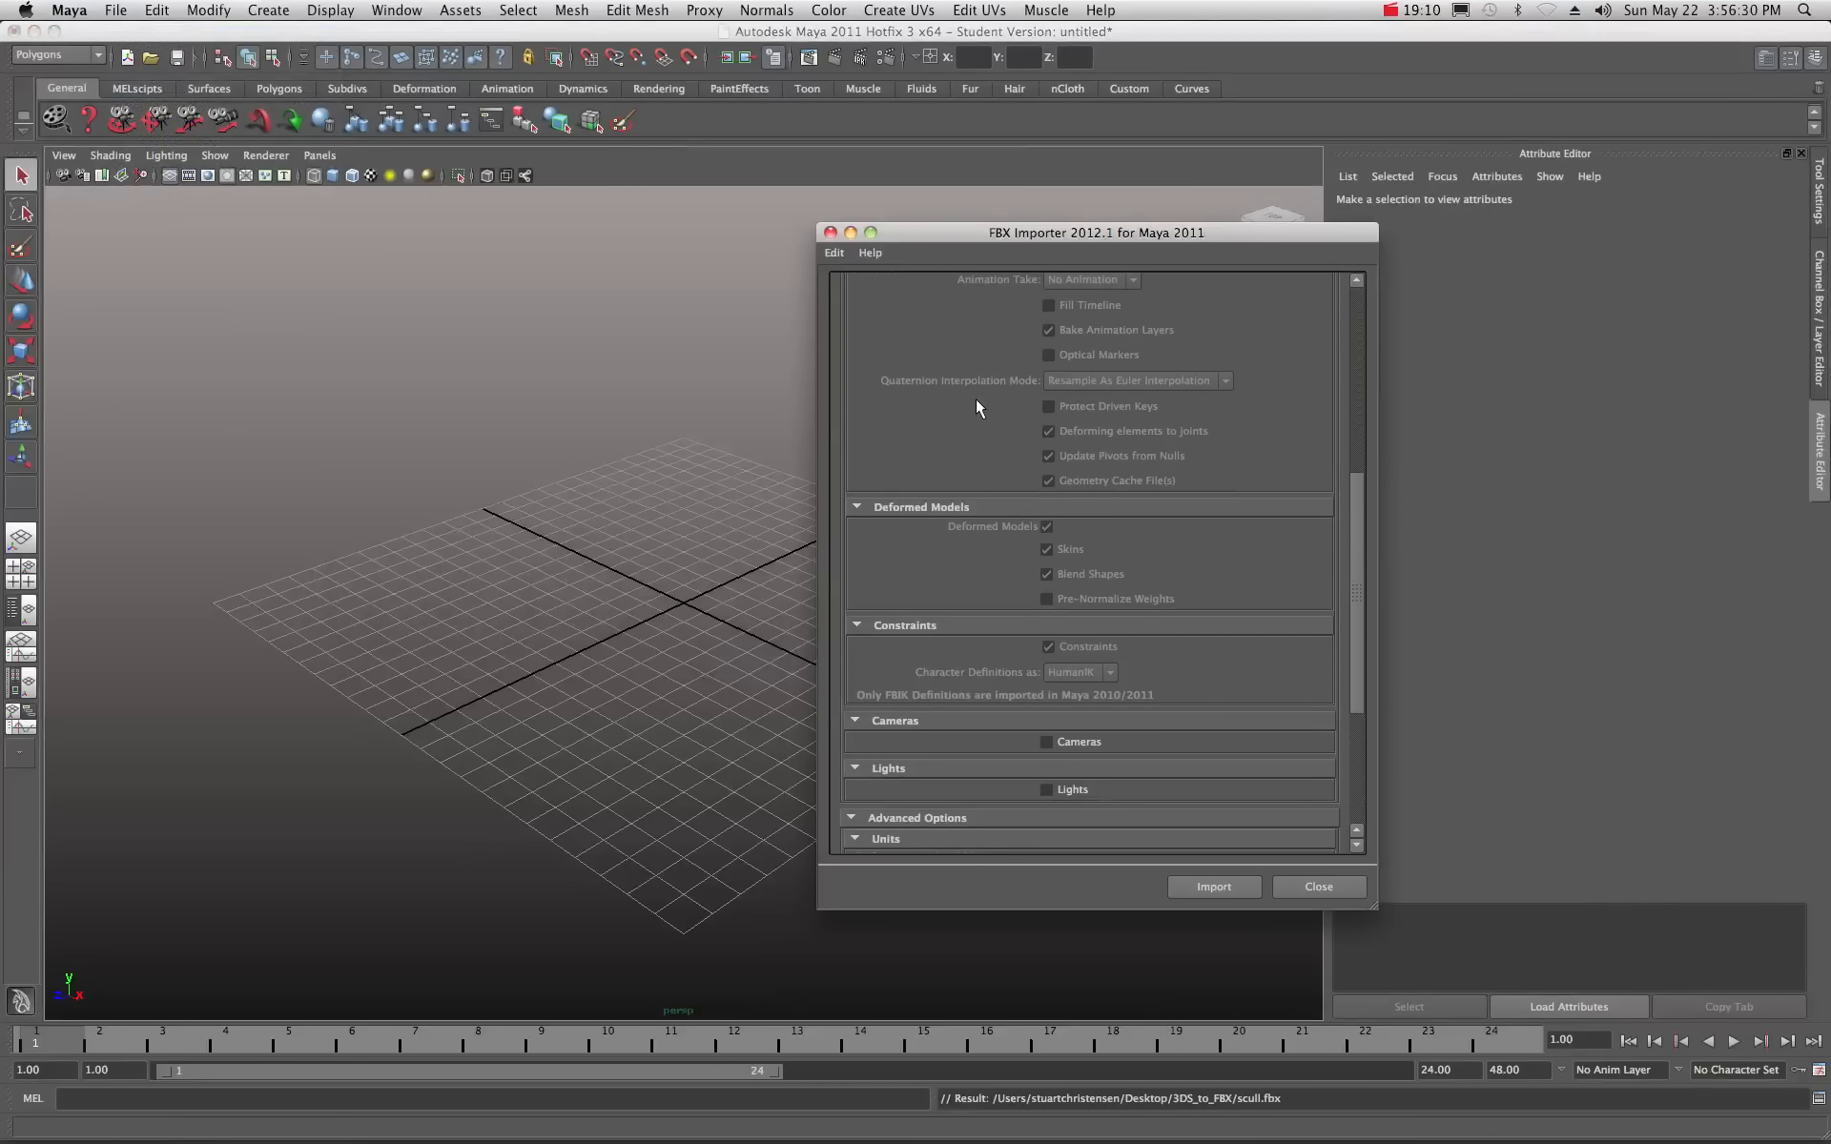
{"action": "scroll", "coordinate": [999, 579], "scroll_direction": "down", "scroll_amount": 1}
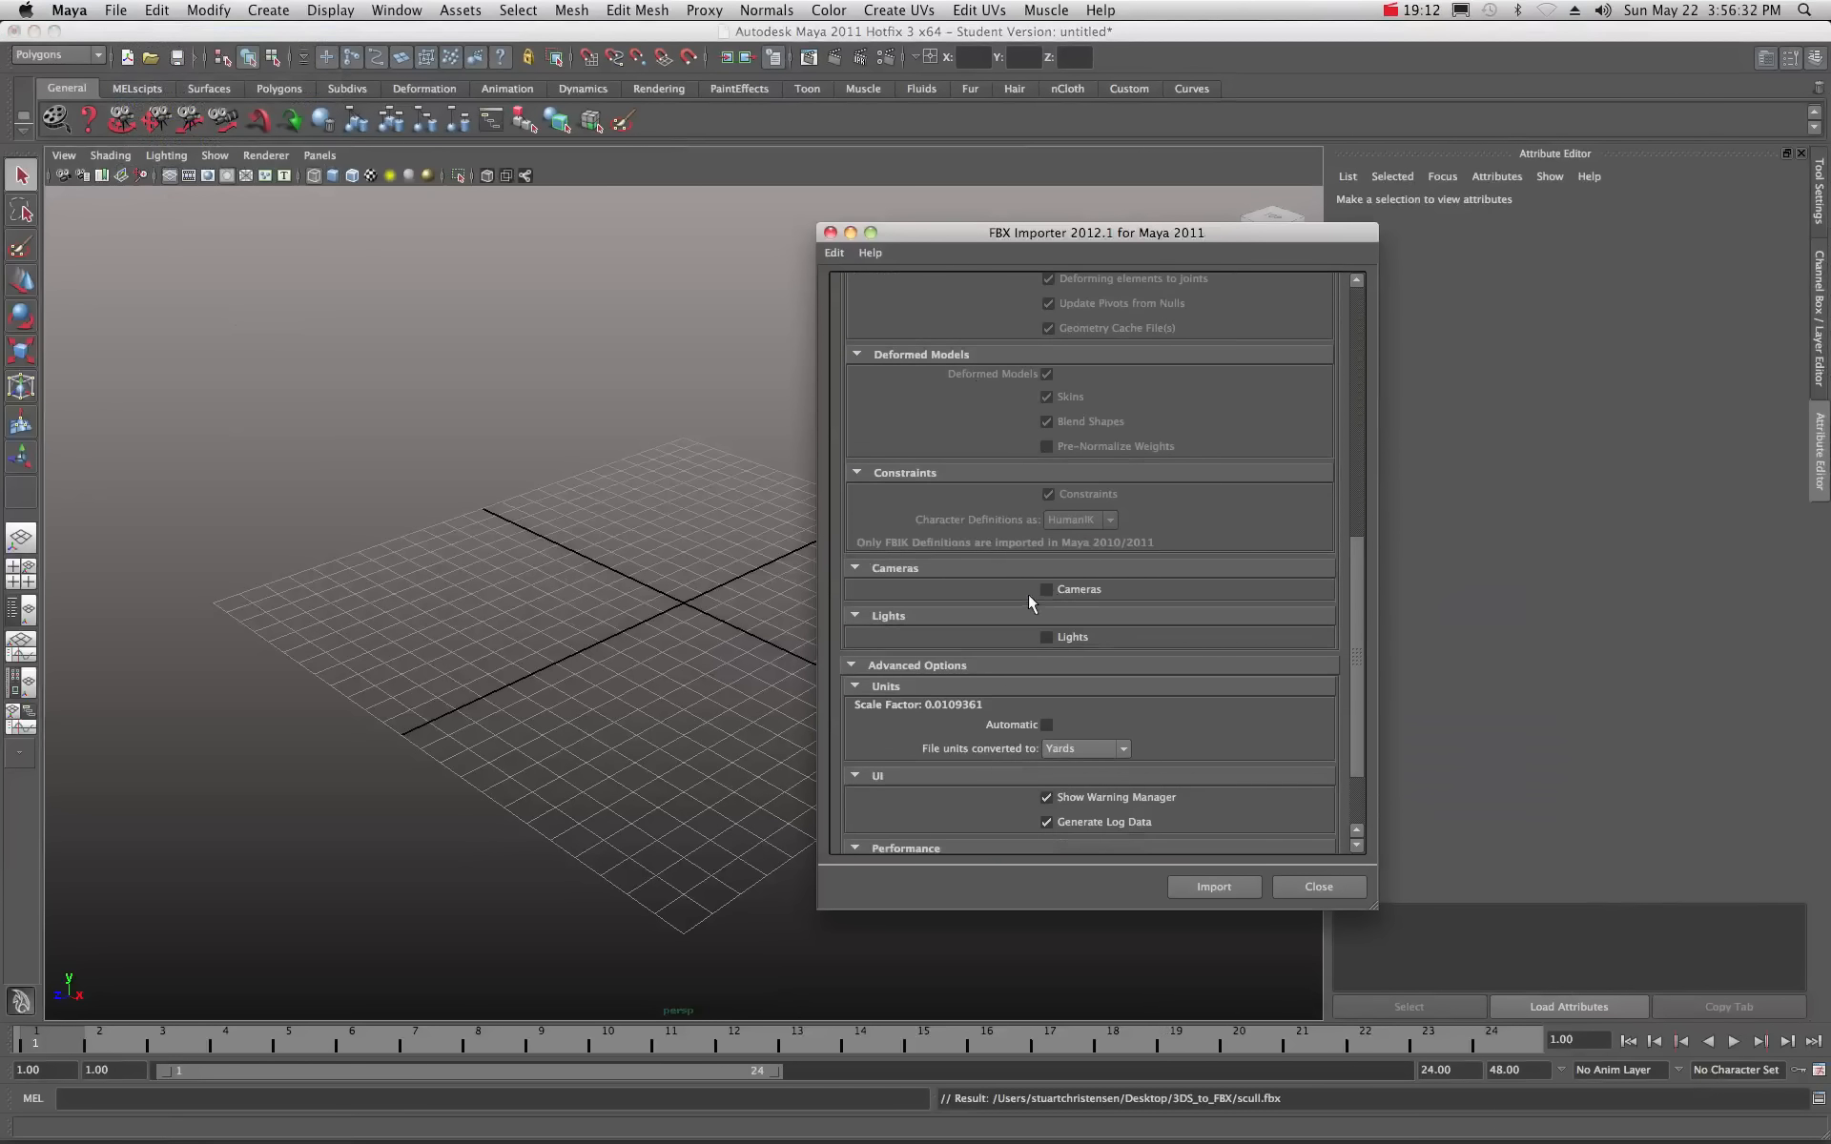
{"action": "scroll", "coordinate": [997, 653], "scroll_direction": "down", "scroll_amount": 3}
{"action": "scroll", "coordinate": [1049, 625], "scroll_direction": "down", "scroll_amount": 1}
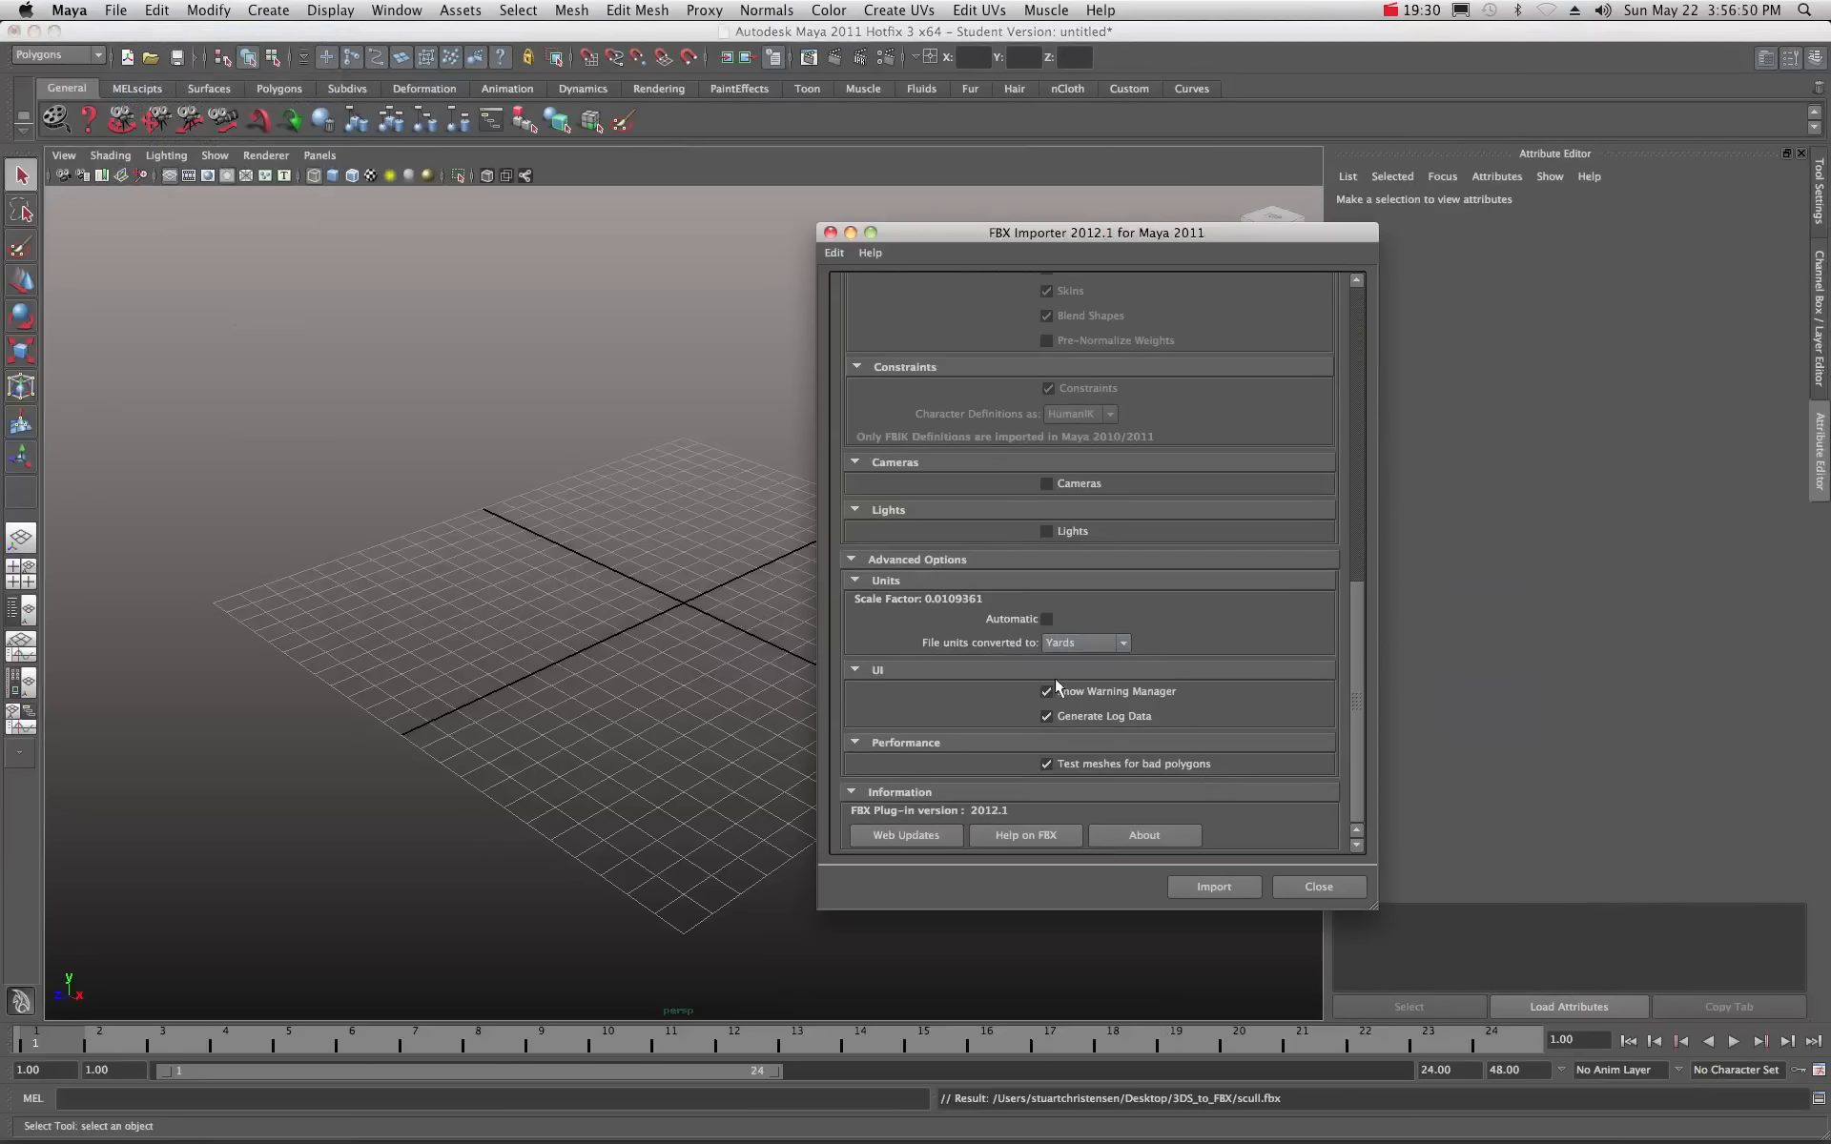
{"action": "left_click", "coordinate": [1125, 644]}
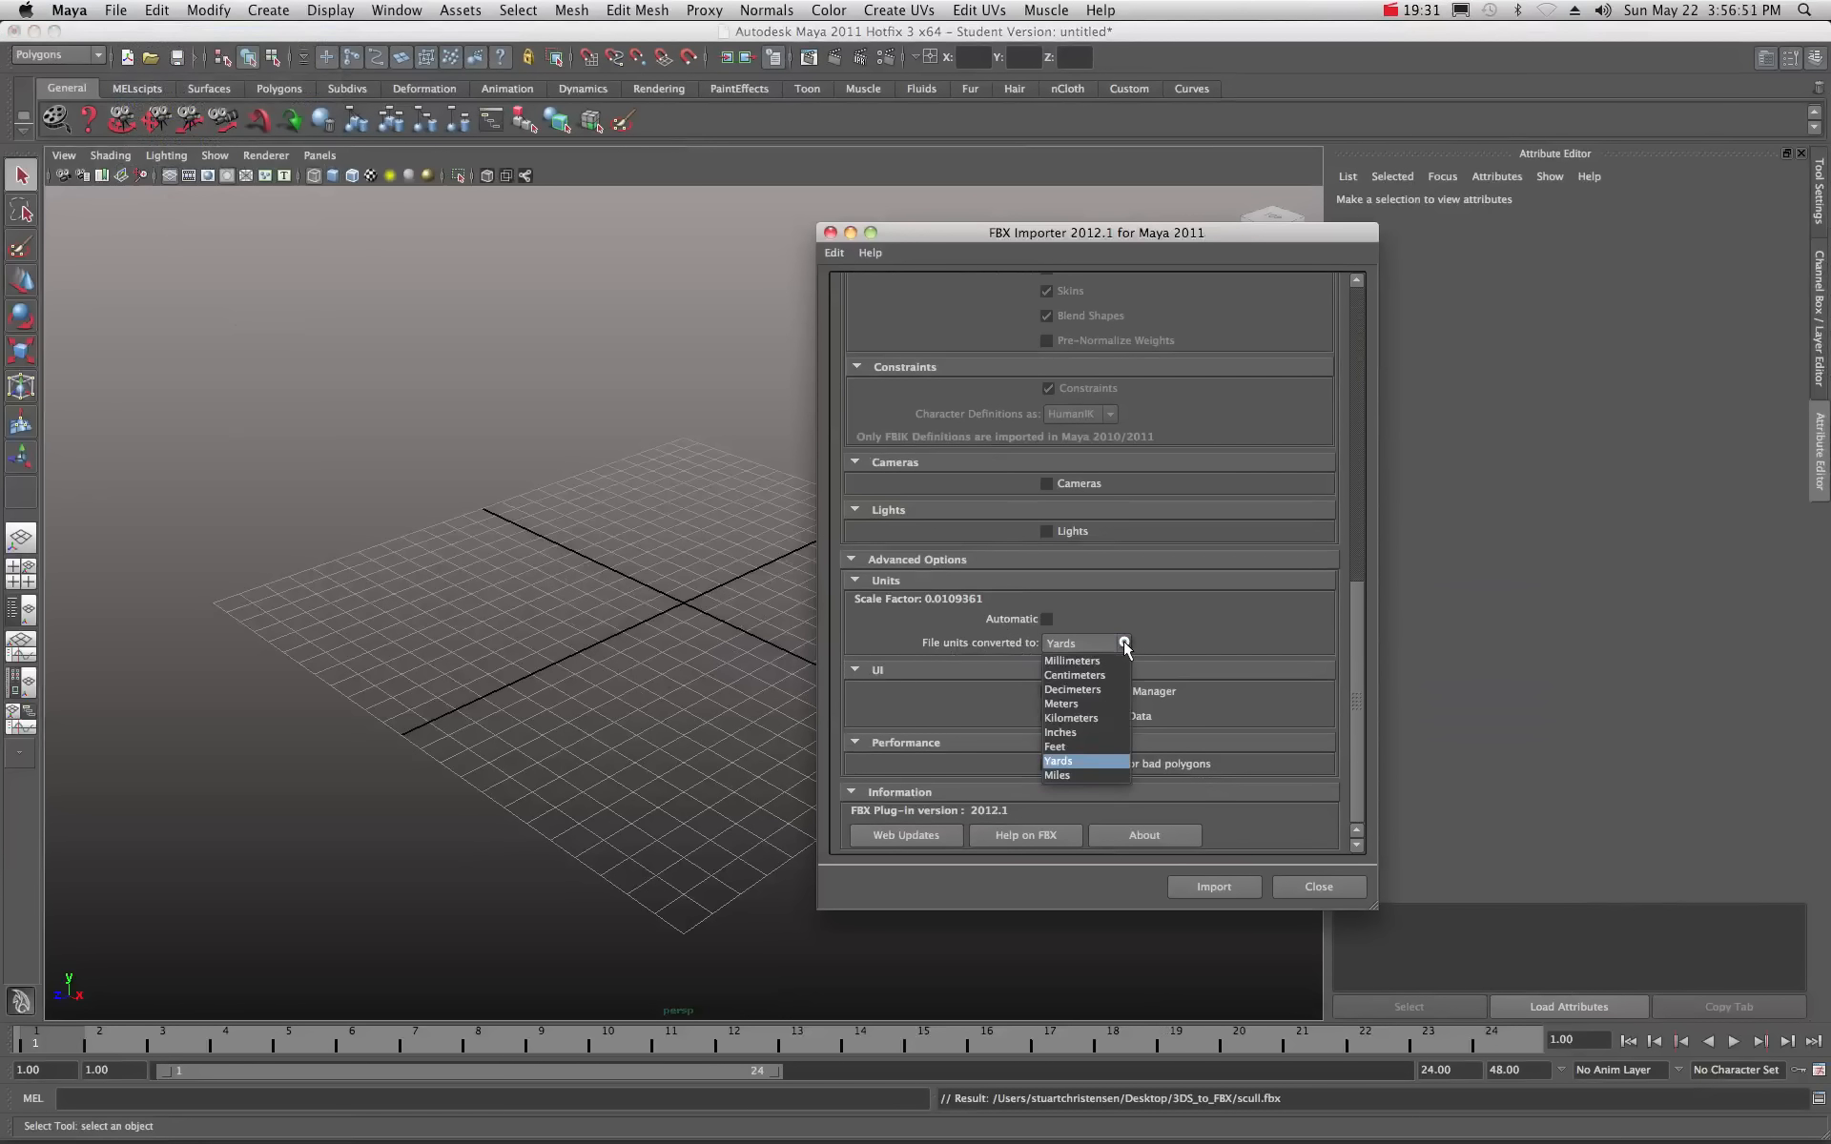
{"action": "left_click", "coordinate": [1069, 733]}
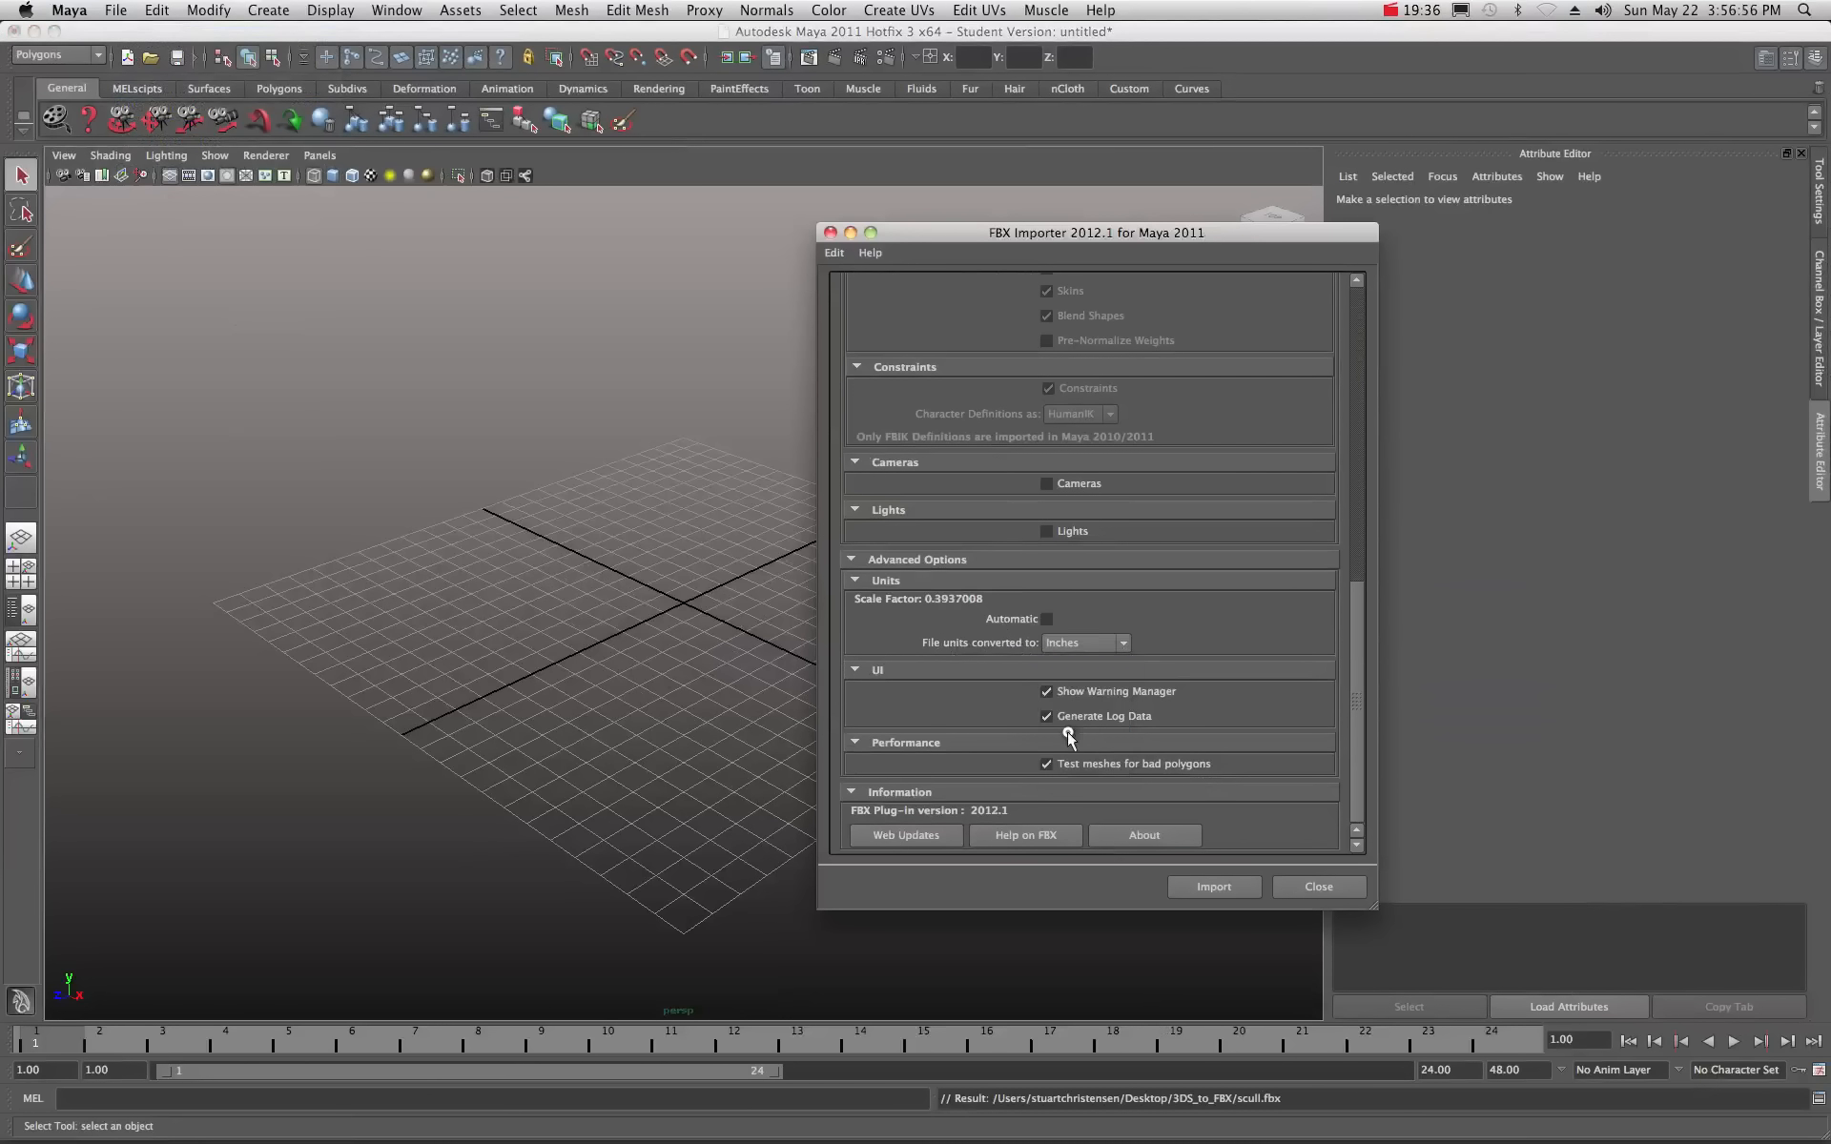
{"action": "left_click", "coordinate": [1214, 887]}
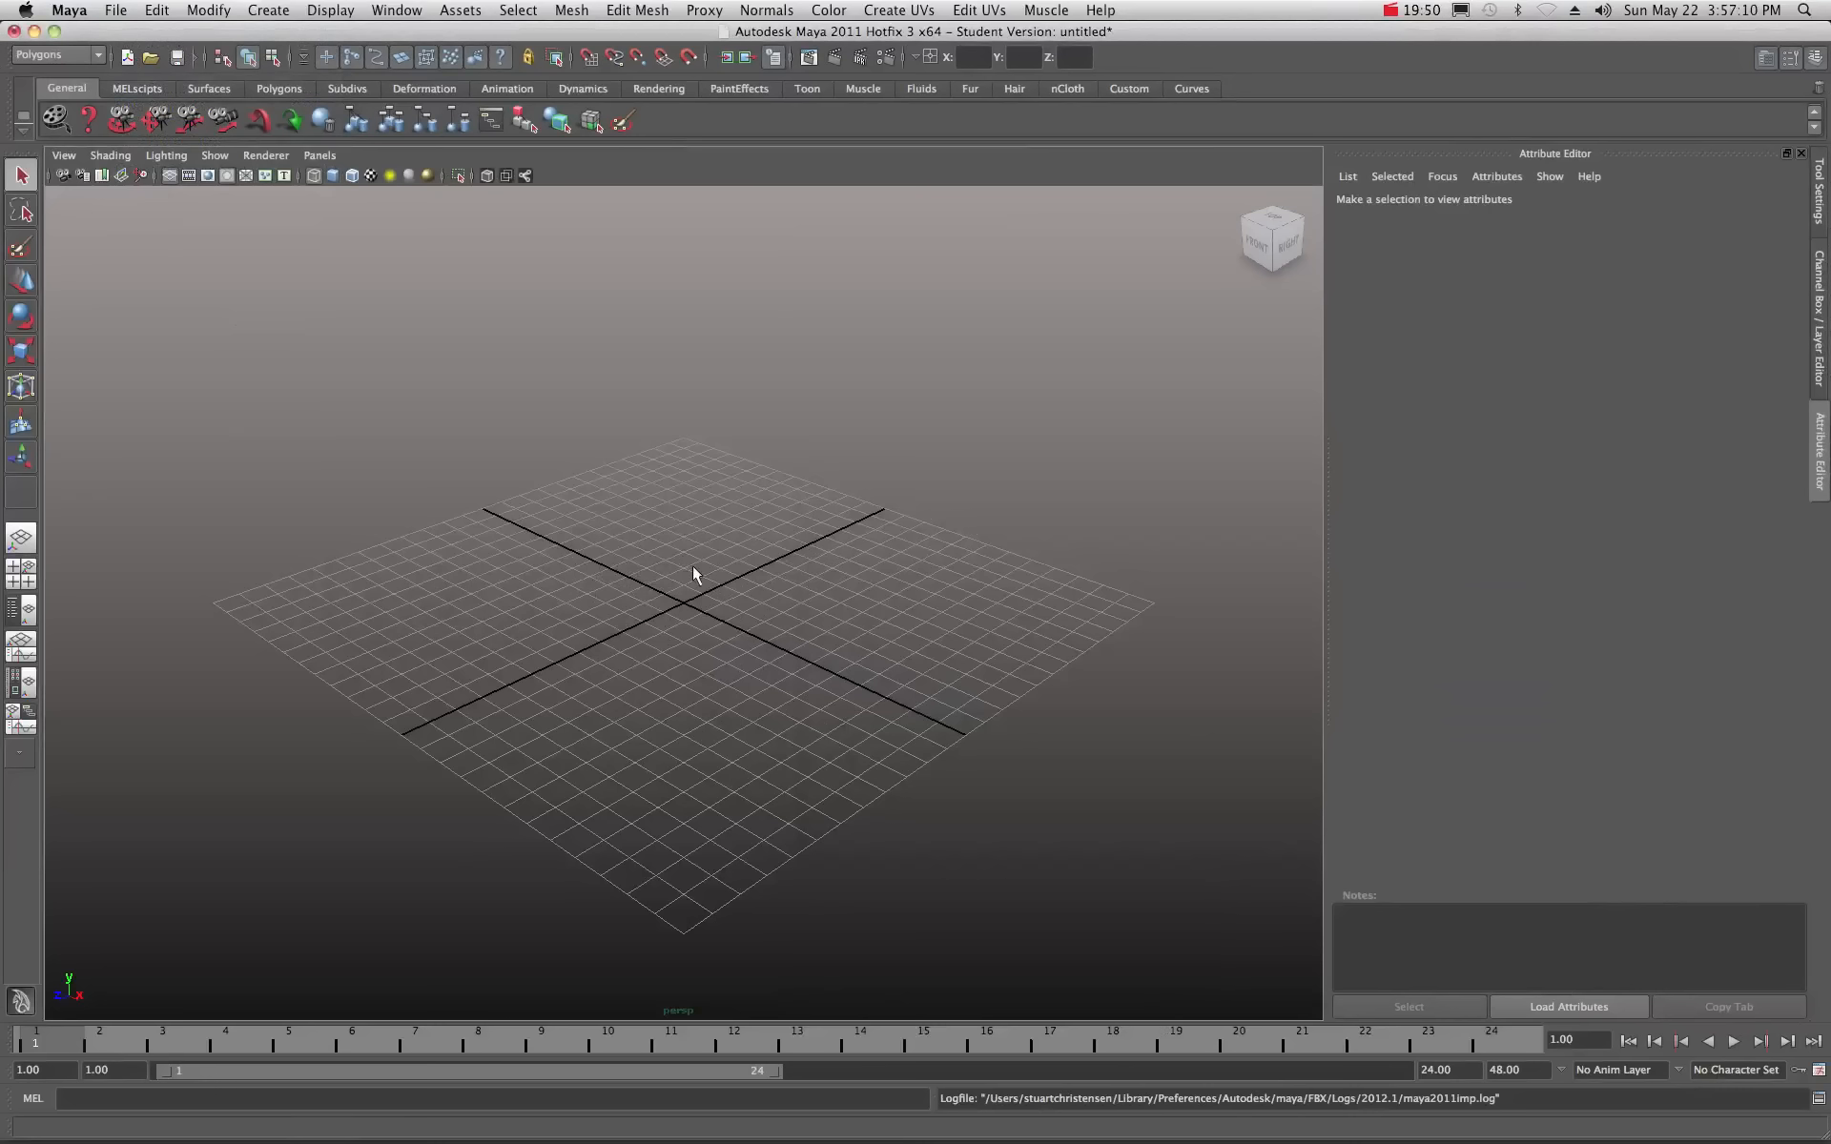
Examine where the imported skull sits and how large it is relative to the grid in the perspective view.
{"action": "scroll", "coordinate": [591, 345], "scroll_direction": "down", "scroll_amount": 10}
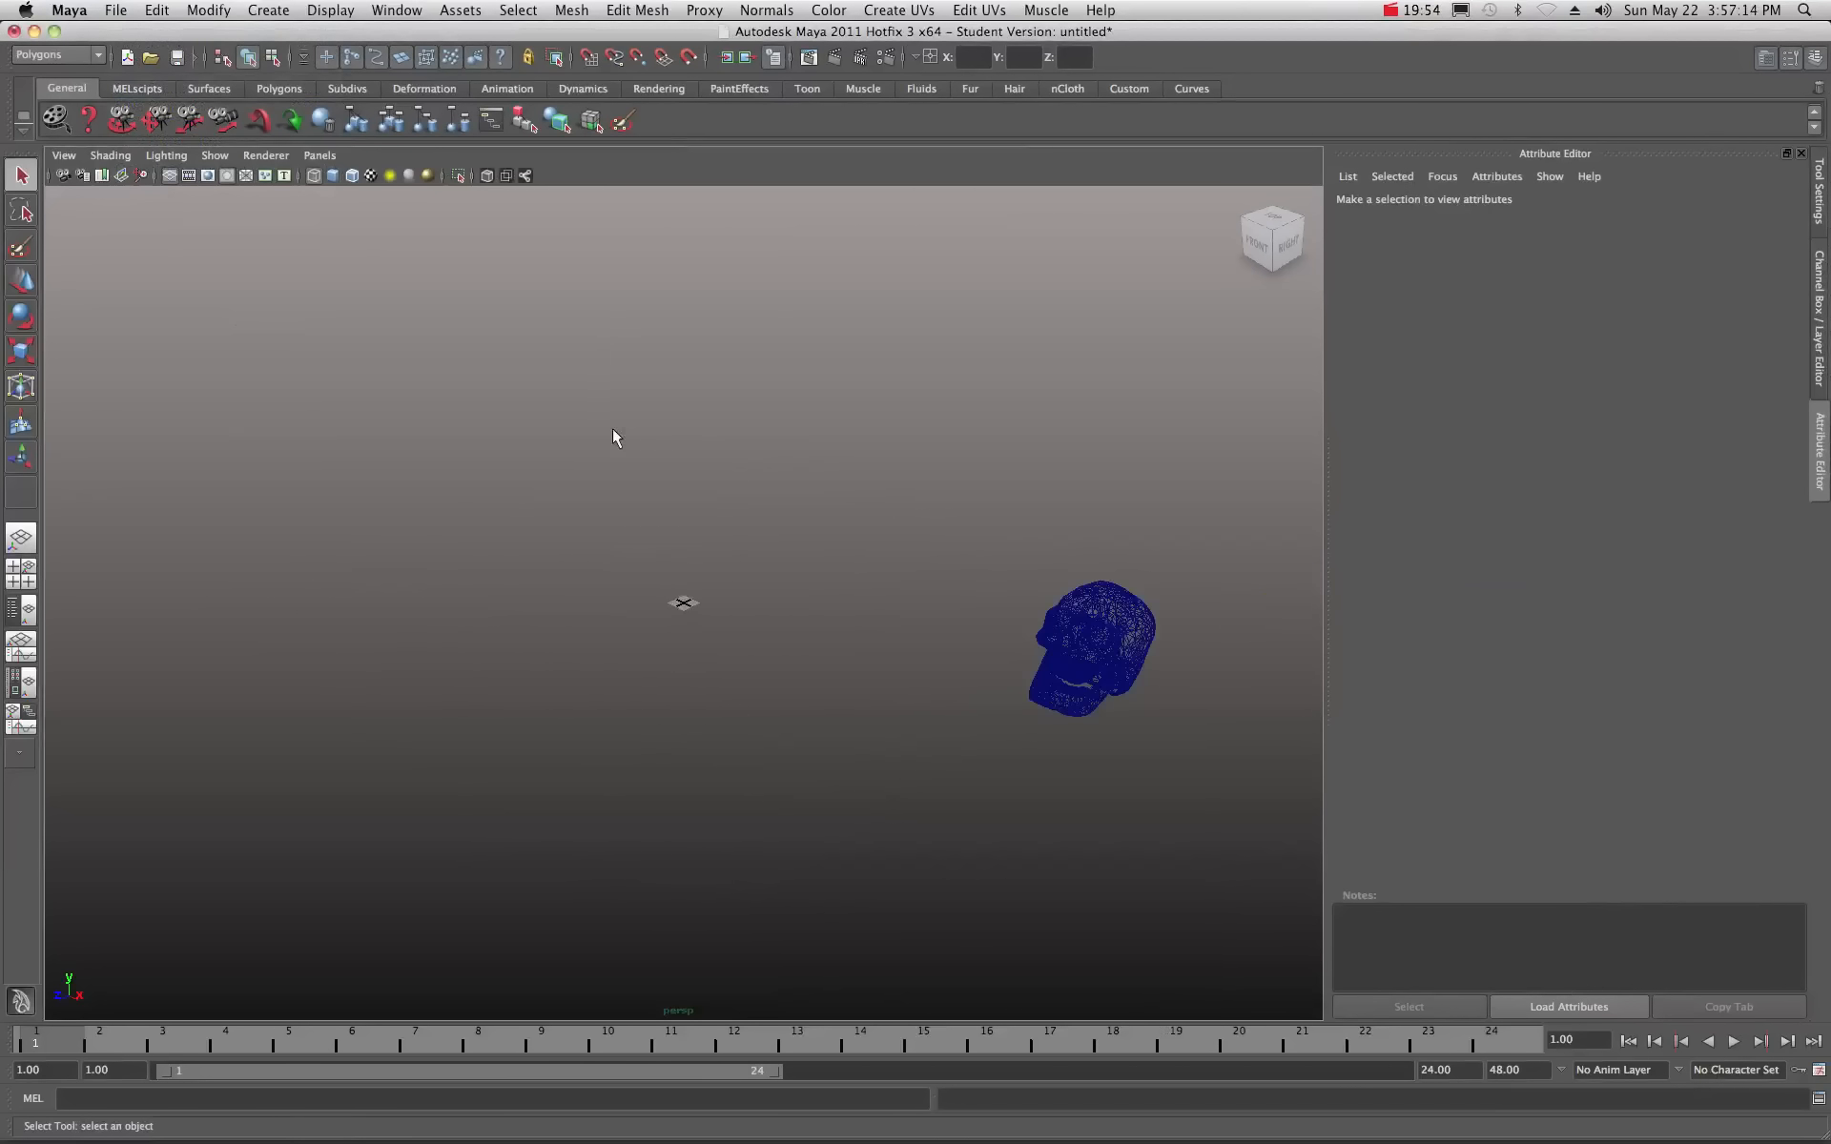
{"action": "scroll", "coordinate": [614, 434], "scroll_direction": "down", "scroll_amount": 3}
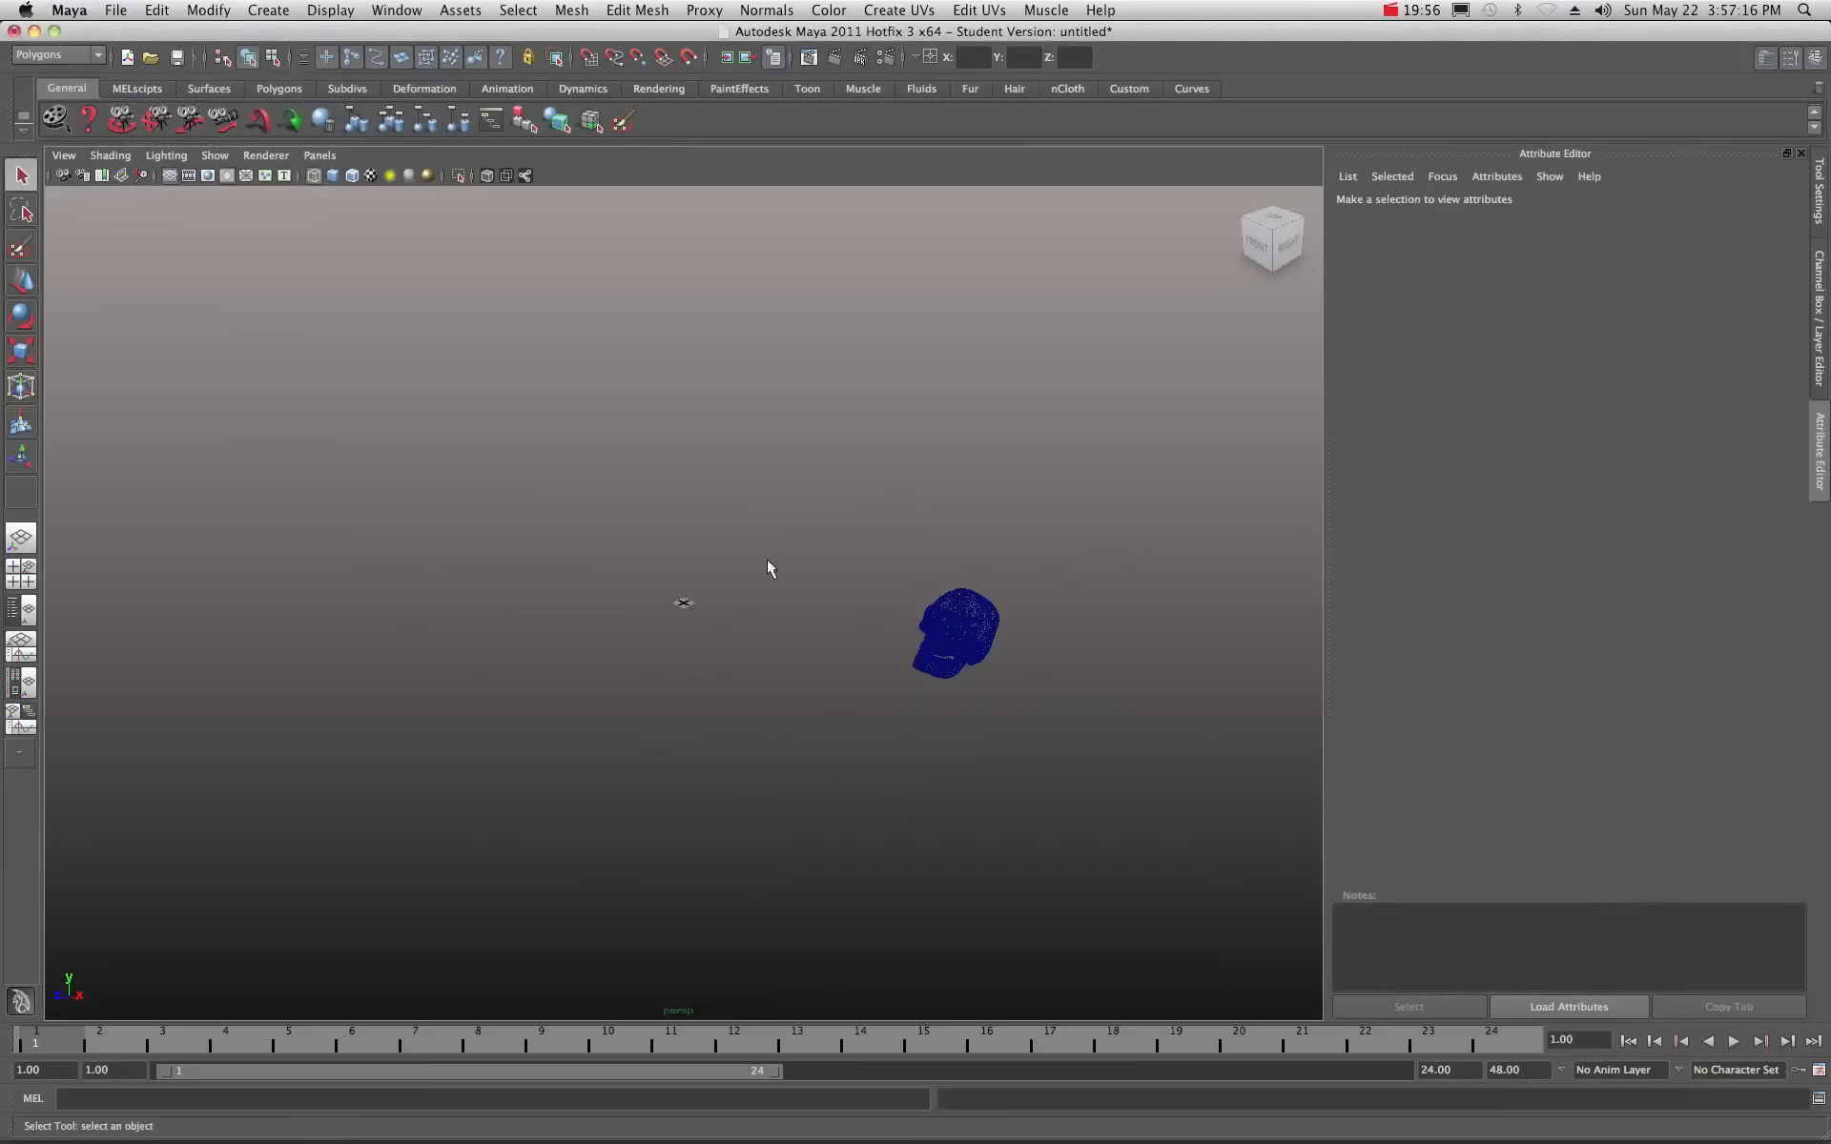
{"action": "key", "text": "ctrl+z"}
{"action": "scroll", "coordinate": [781, 565], "scroll_direction": "up", "scroll_amount": 15}
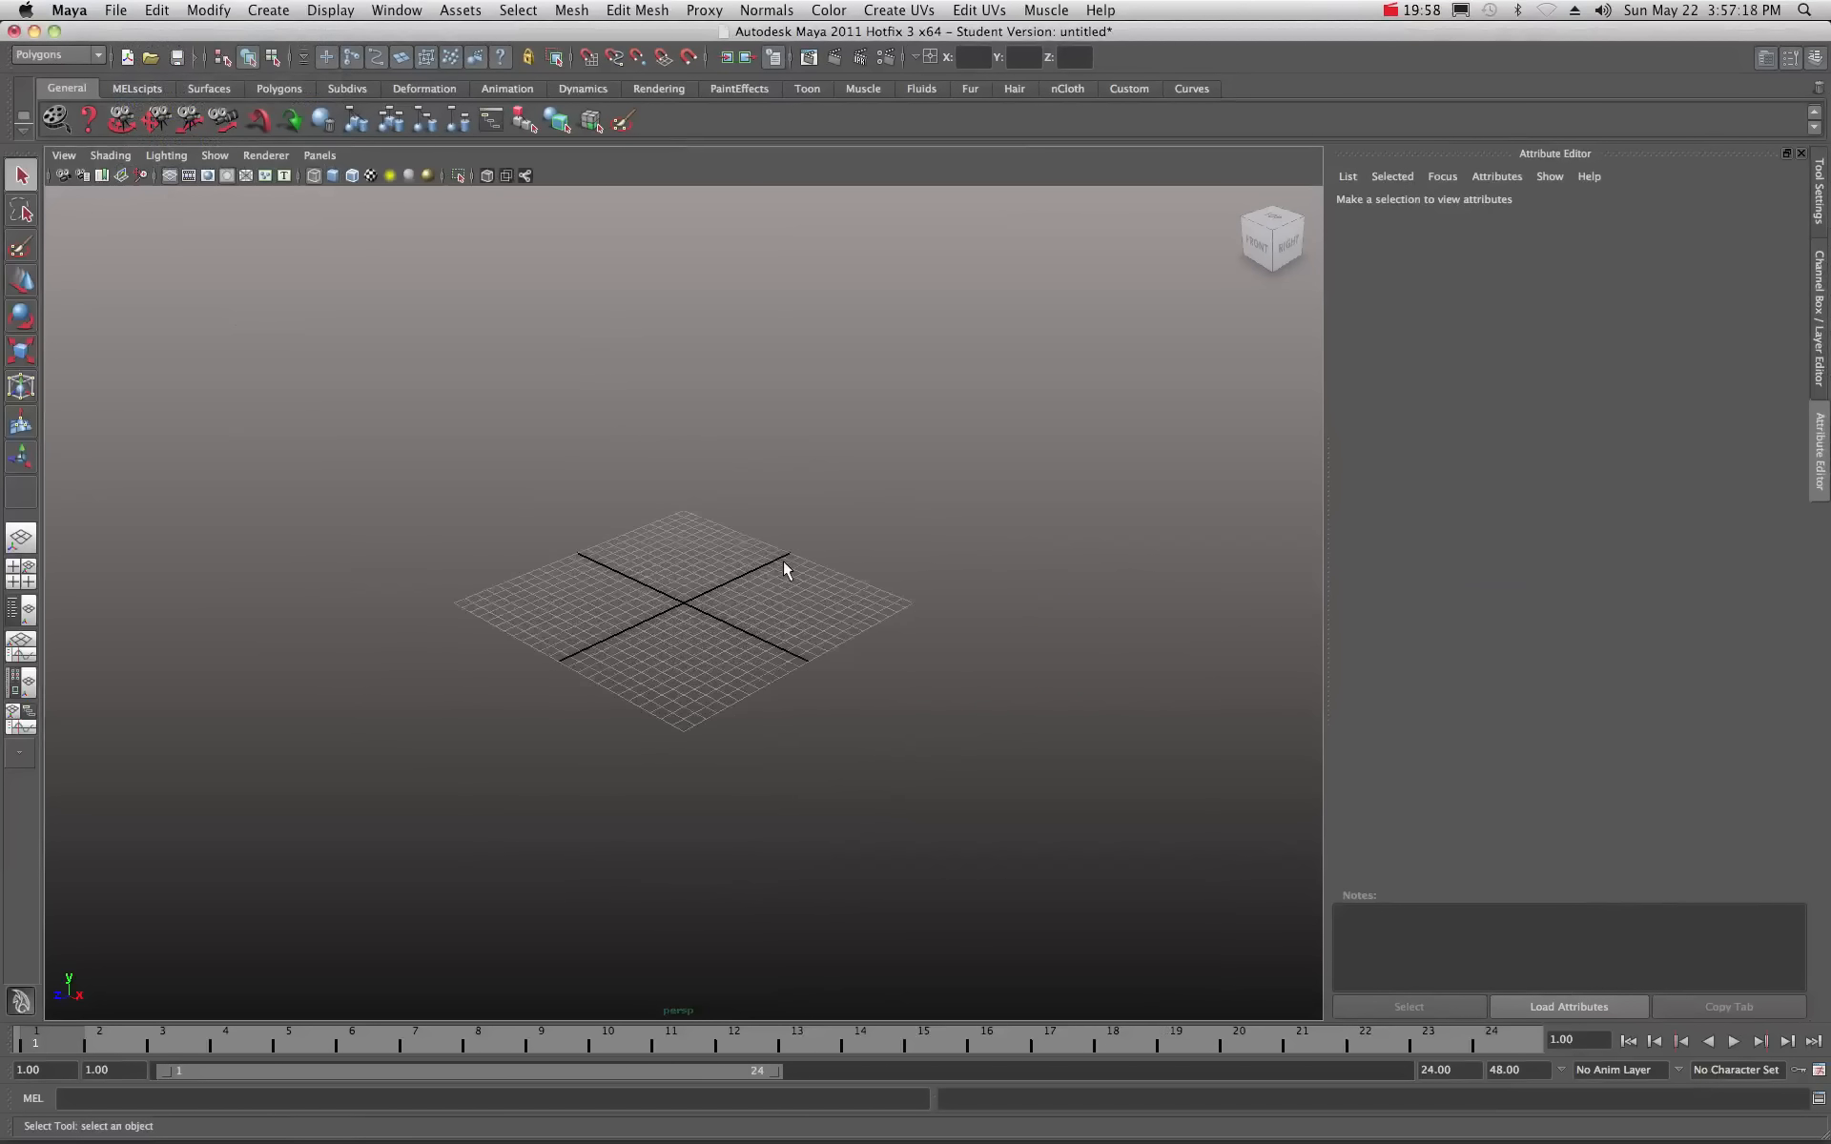
{"action": "scroll", "coordinate": [776, 561], "scroll_direction": "up", "scroll_amount": 3}
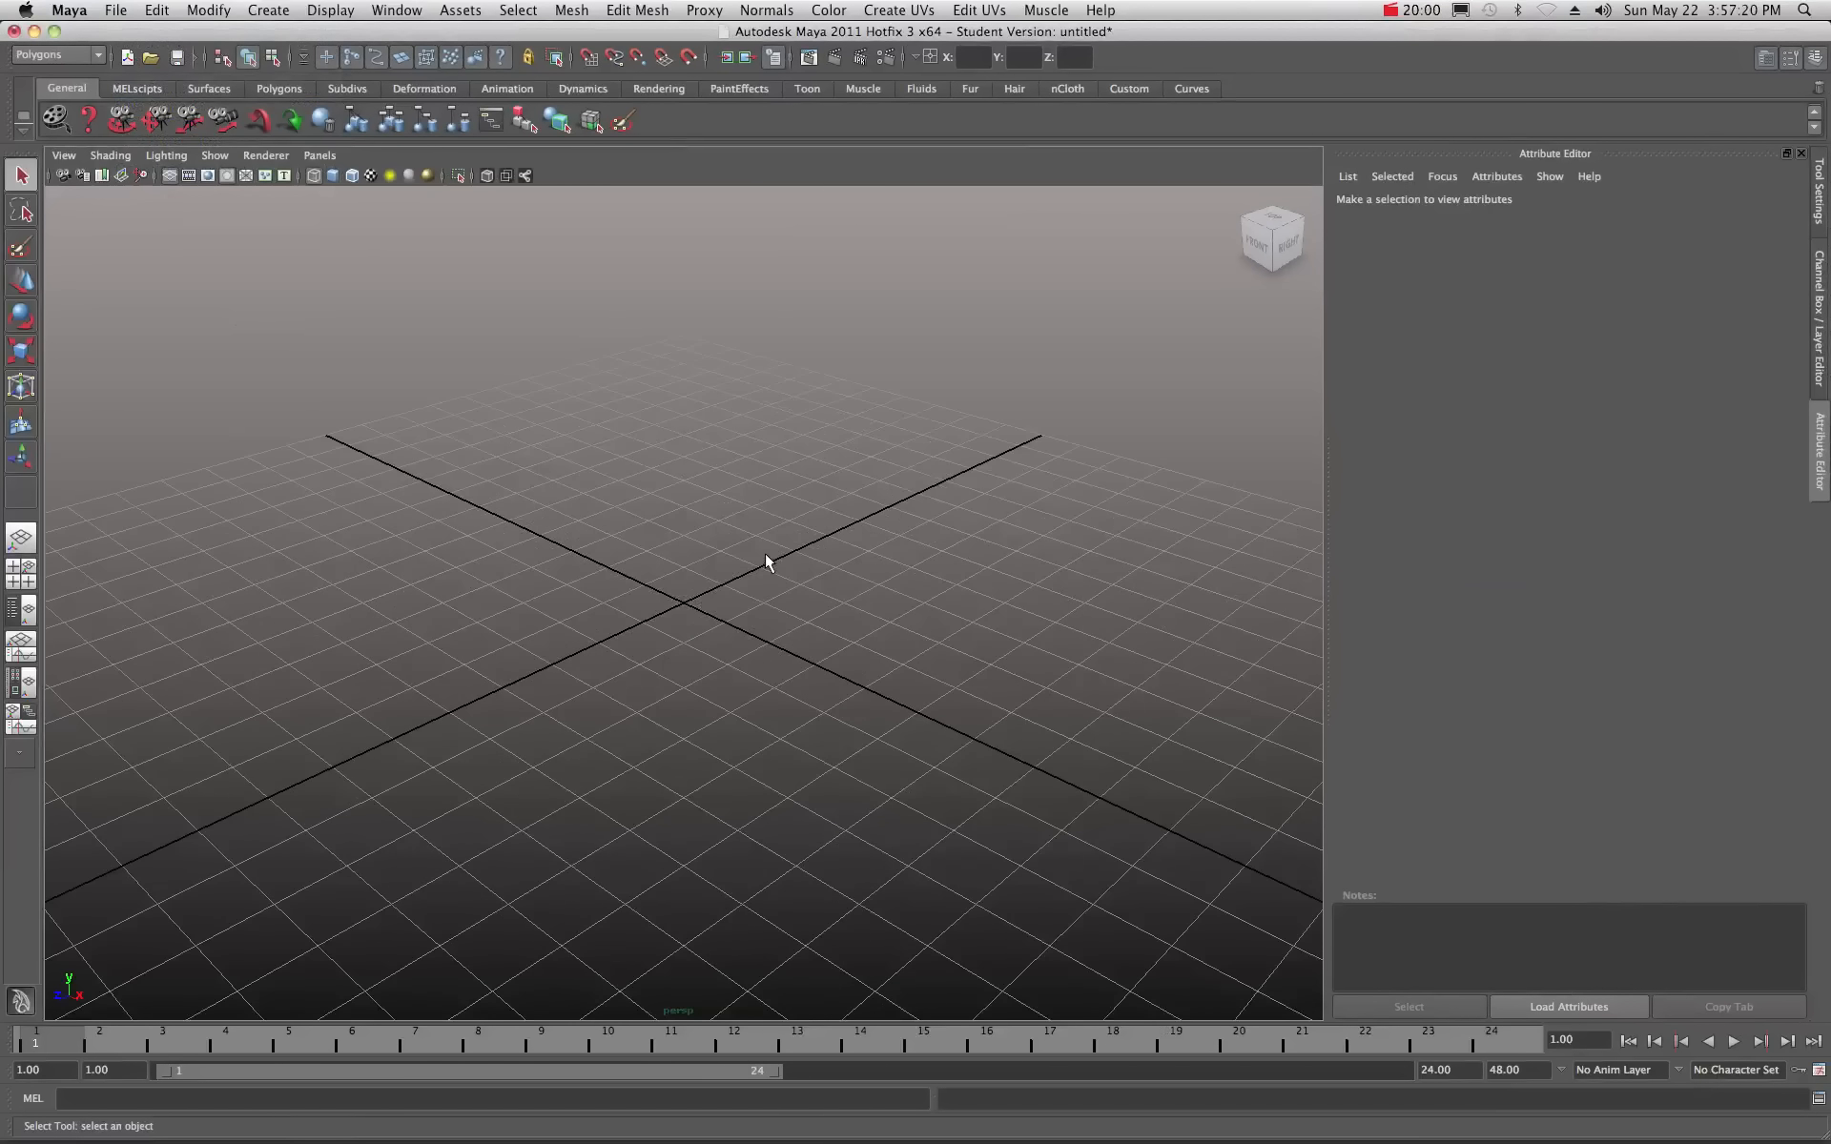
{"action": "scroll", "coordinate": [764, 551], "scroll_direction": "down", "scroll_amount": 12}
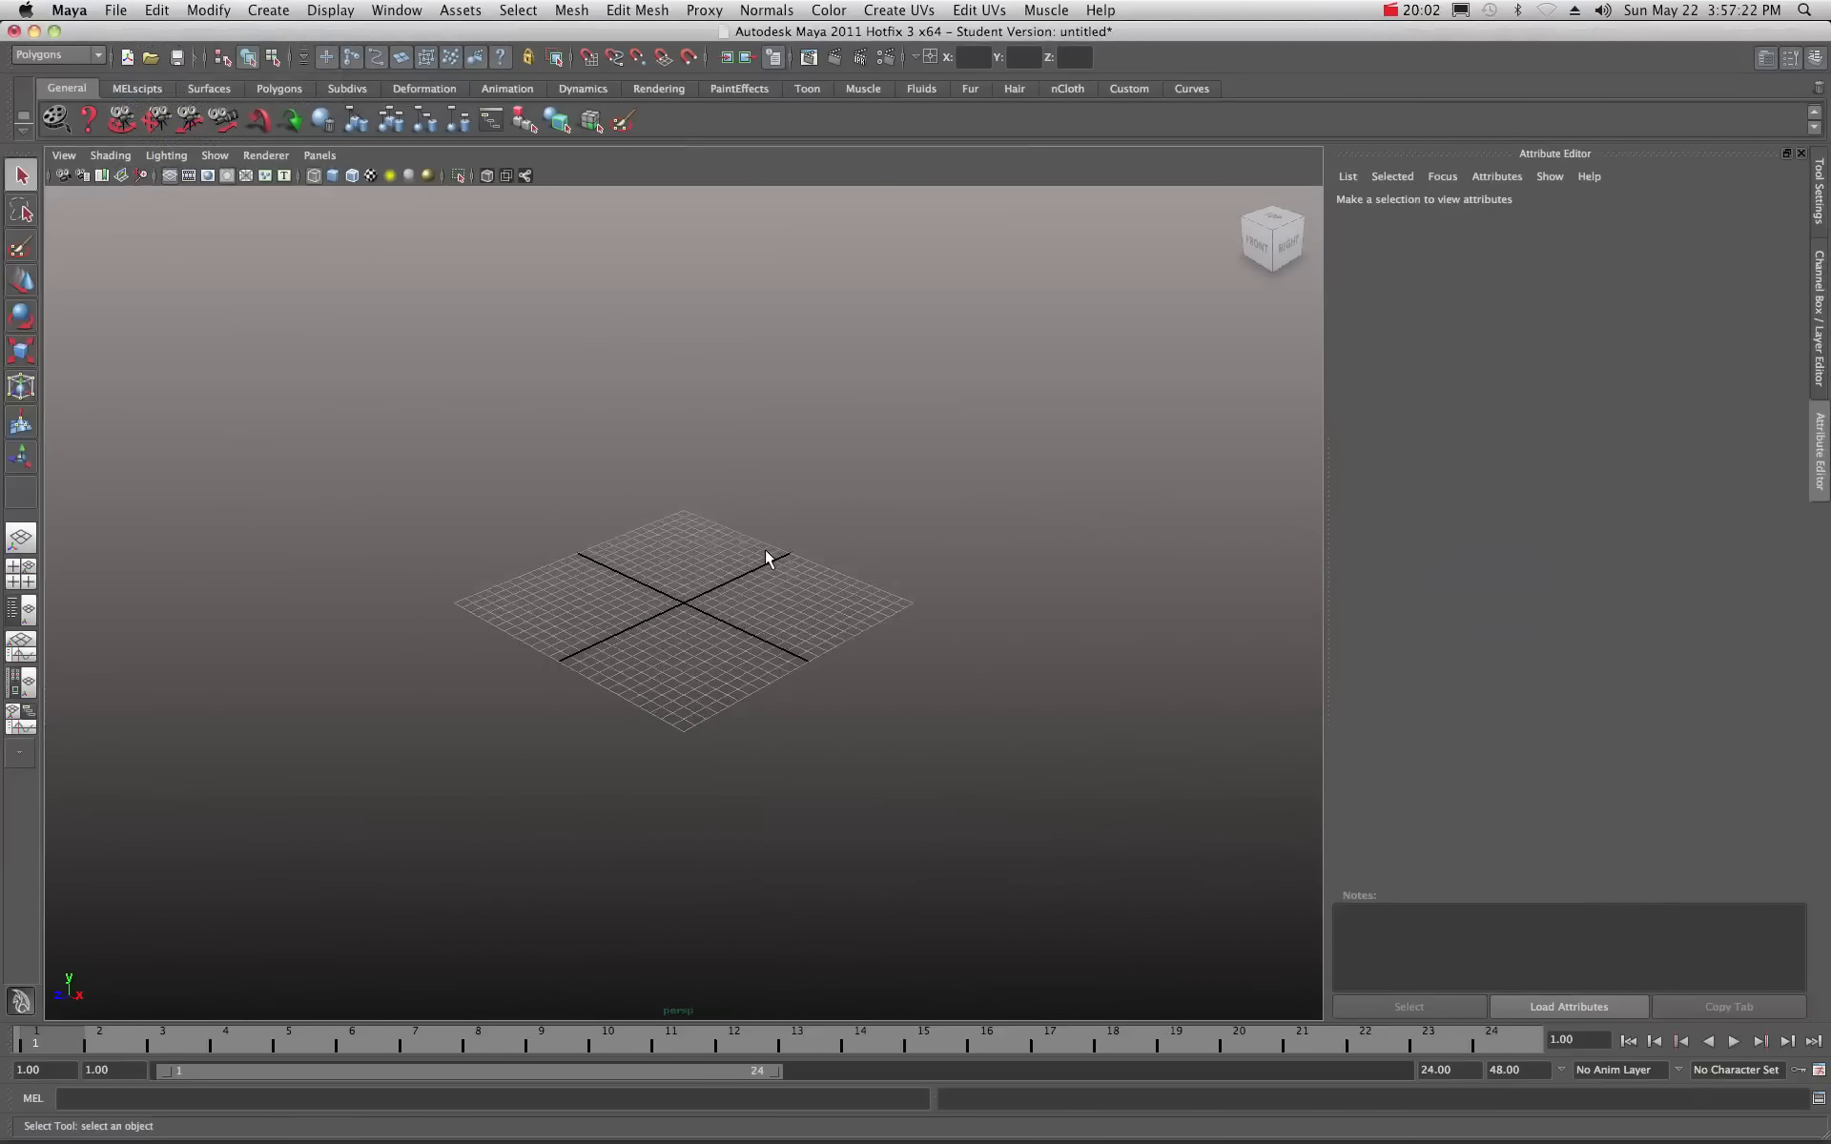
{"action": "scroll", "coordinate": [769, 553], "scroll_direction": "down", "scroll_amount": 3}
{"action": "scroll", "coordinate": [611, 560], "scroll_direction": "up", "scroll_amount": 8}
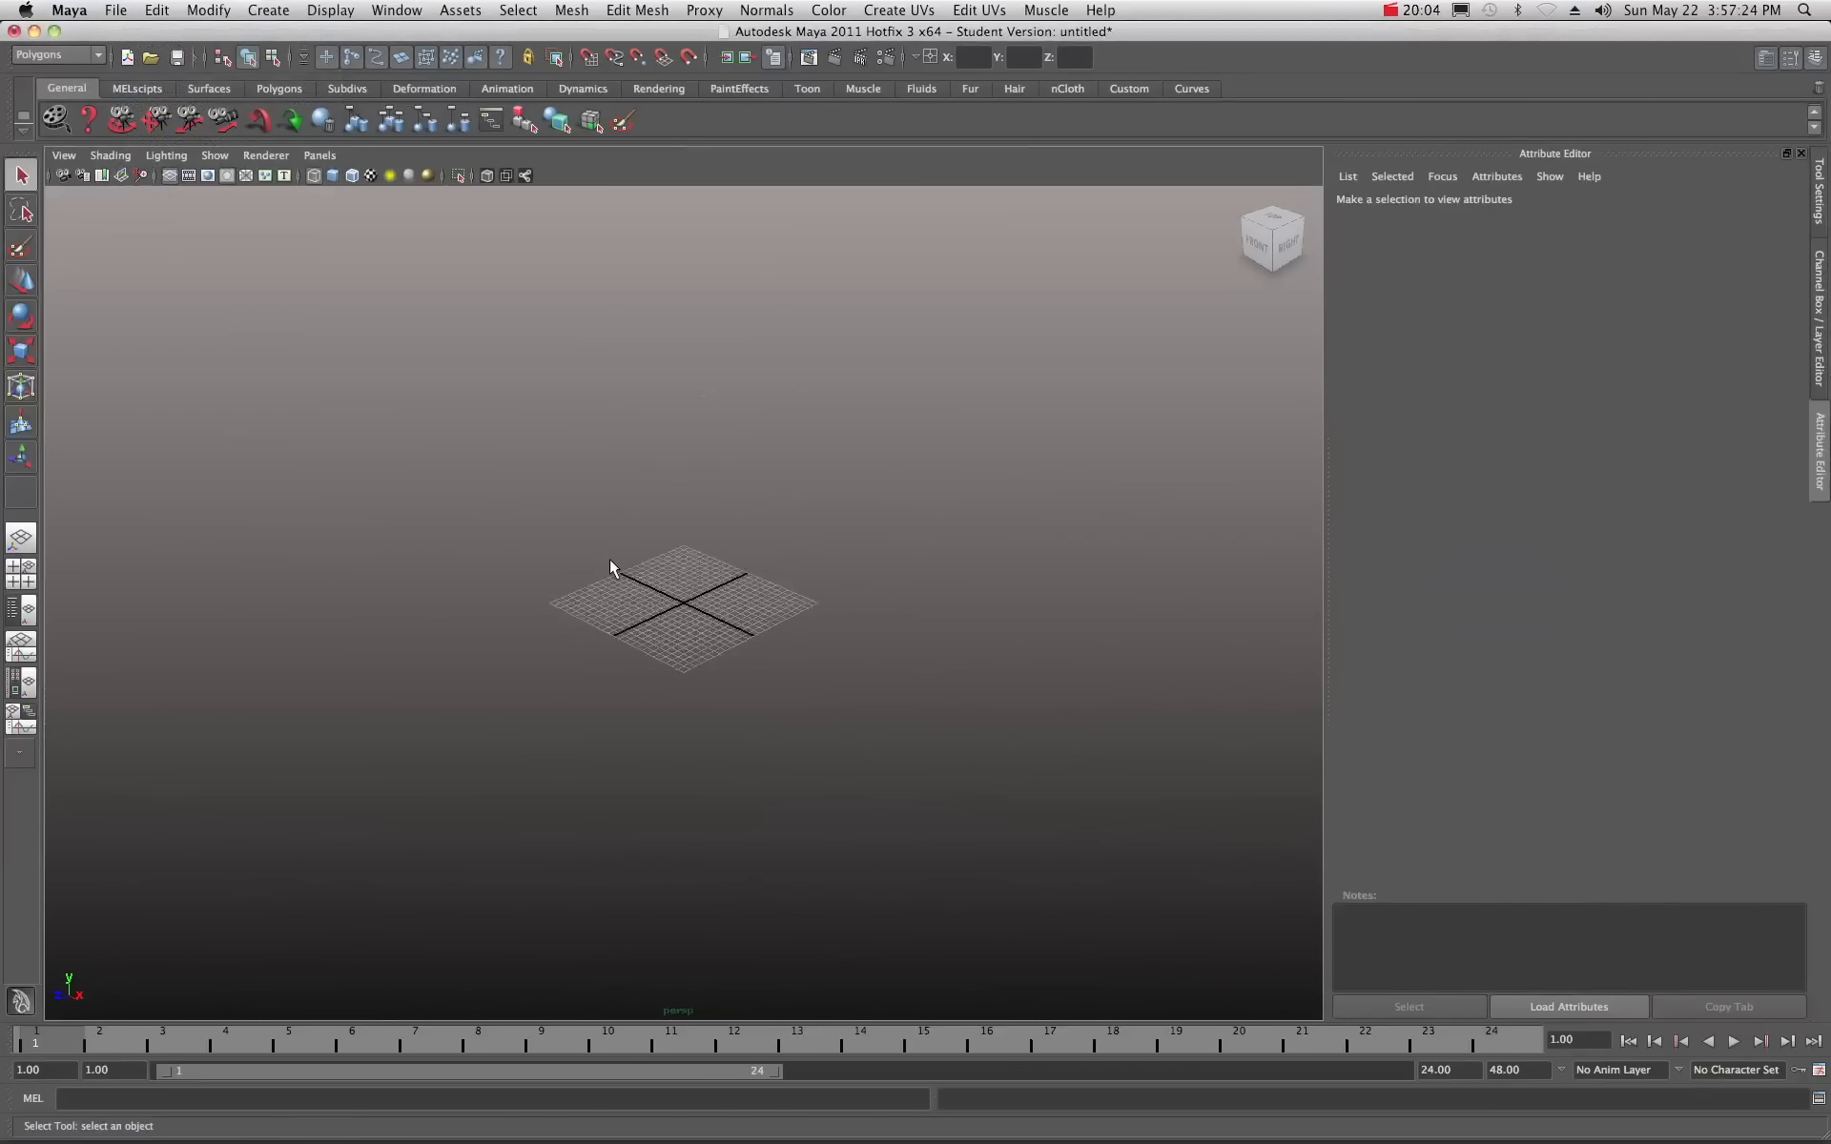
{"action": "scroll", "coordinate": [611, 560], "scroll_direction": "down", "scroll_amount": 10}
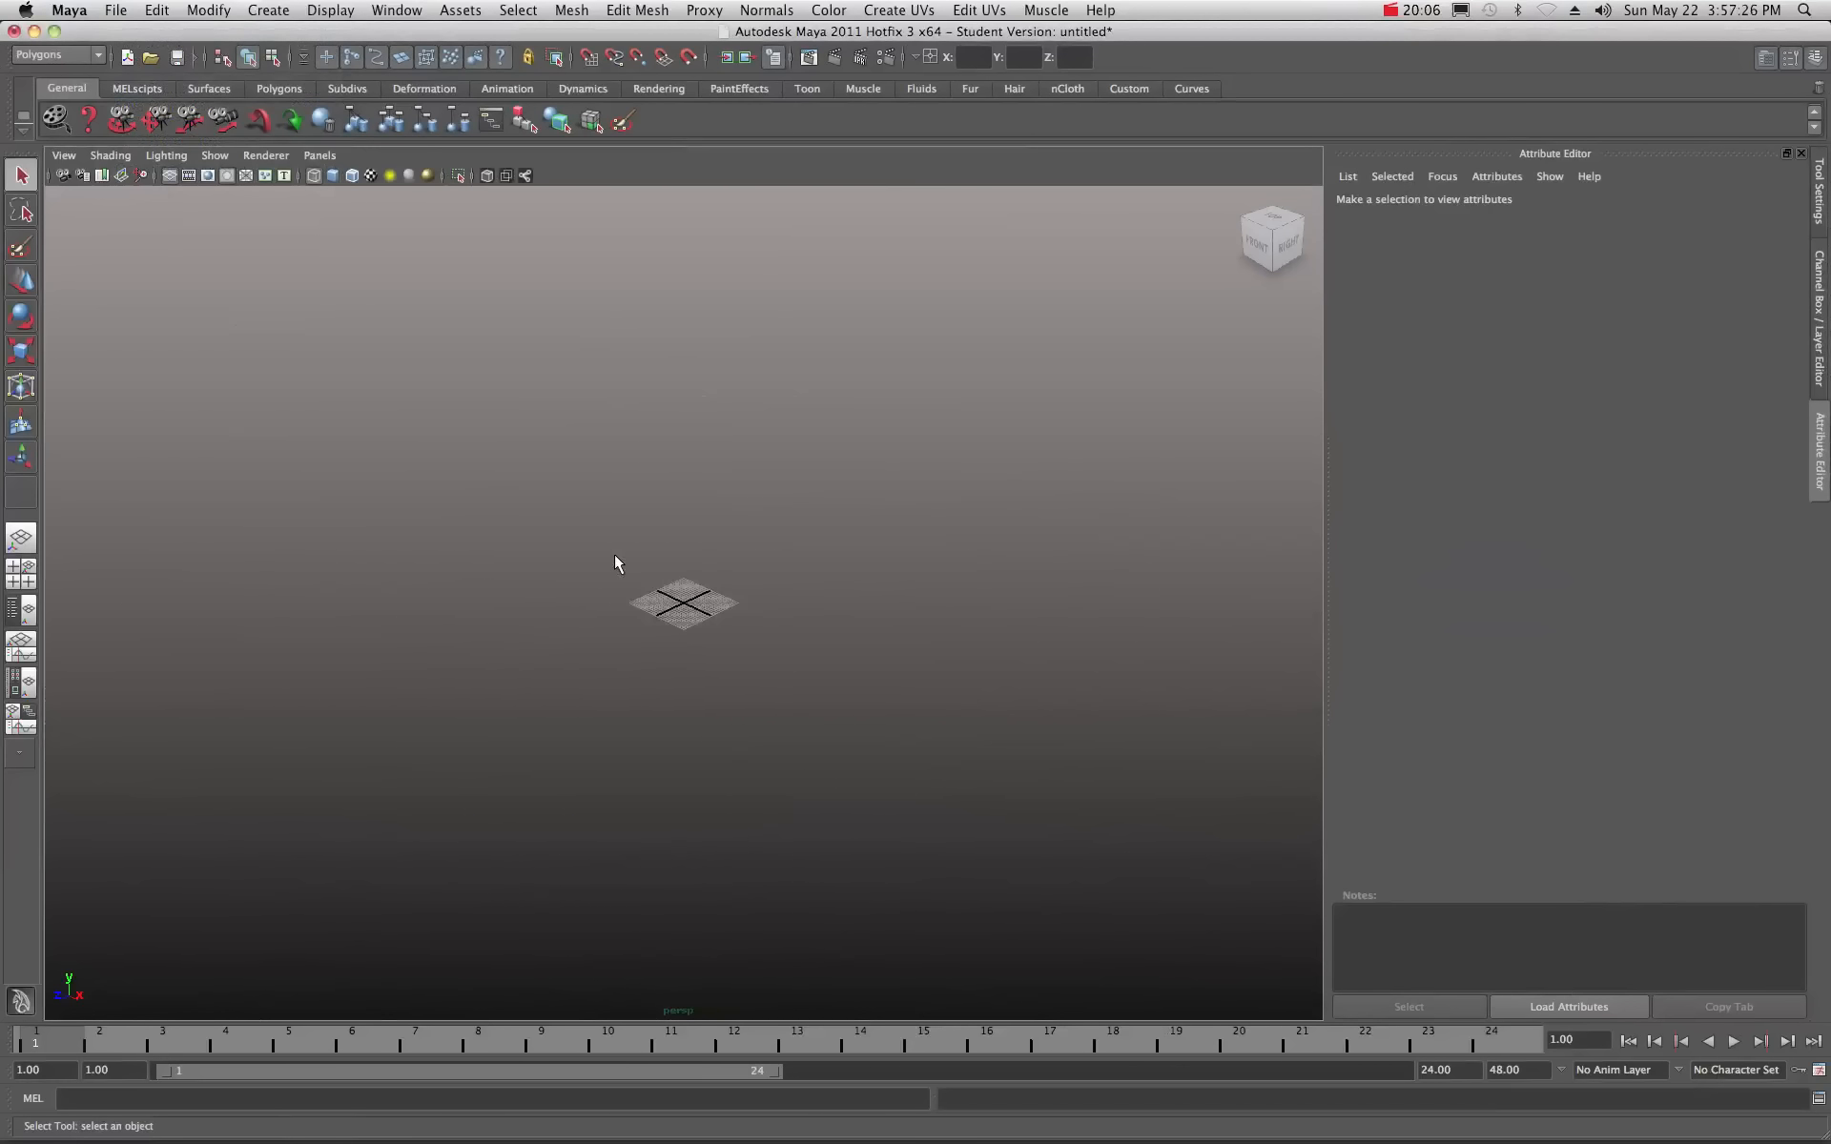
{"action": "scroll", "coordinate": [615, 558], "scroll_direction": "down", "scroll_amount": 3}
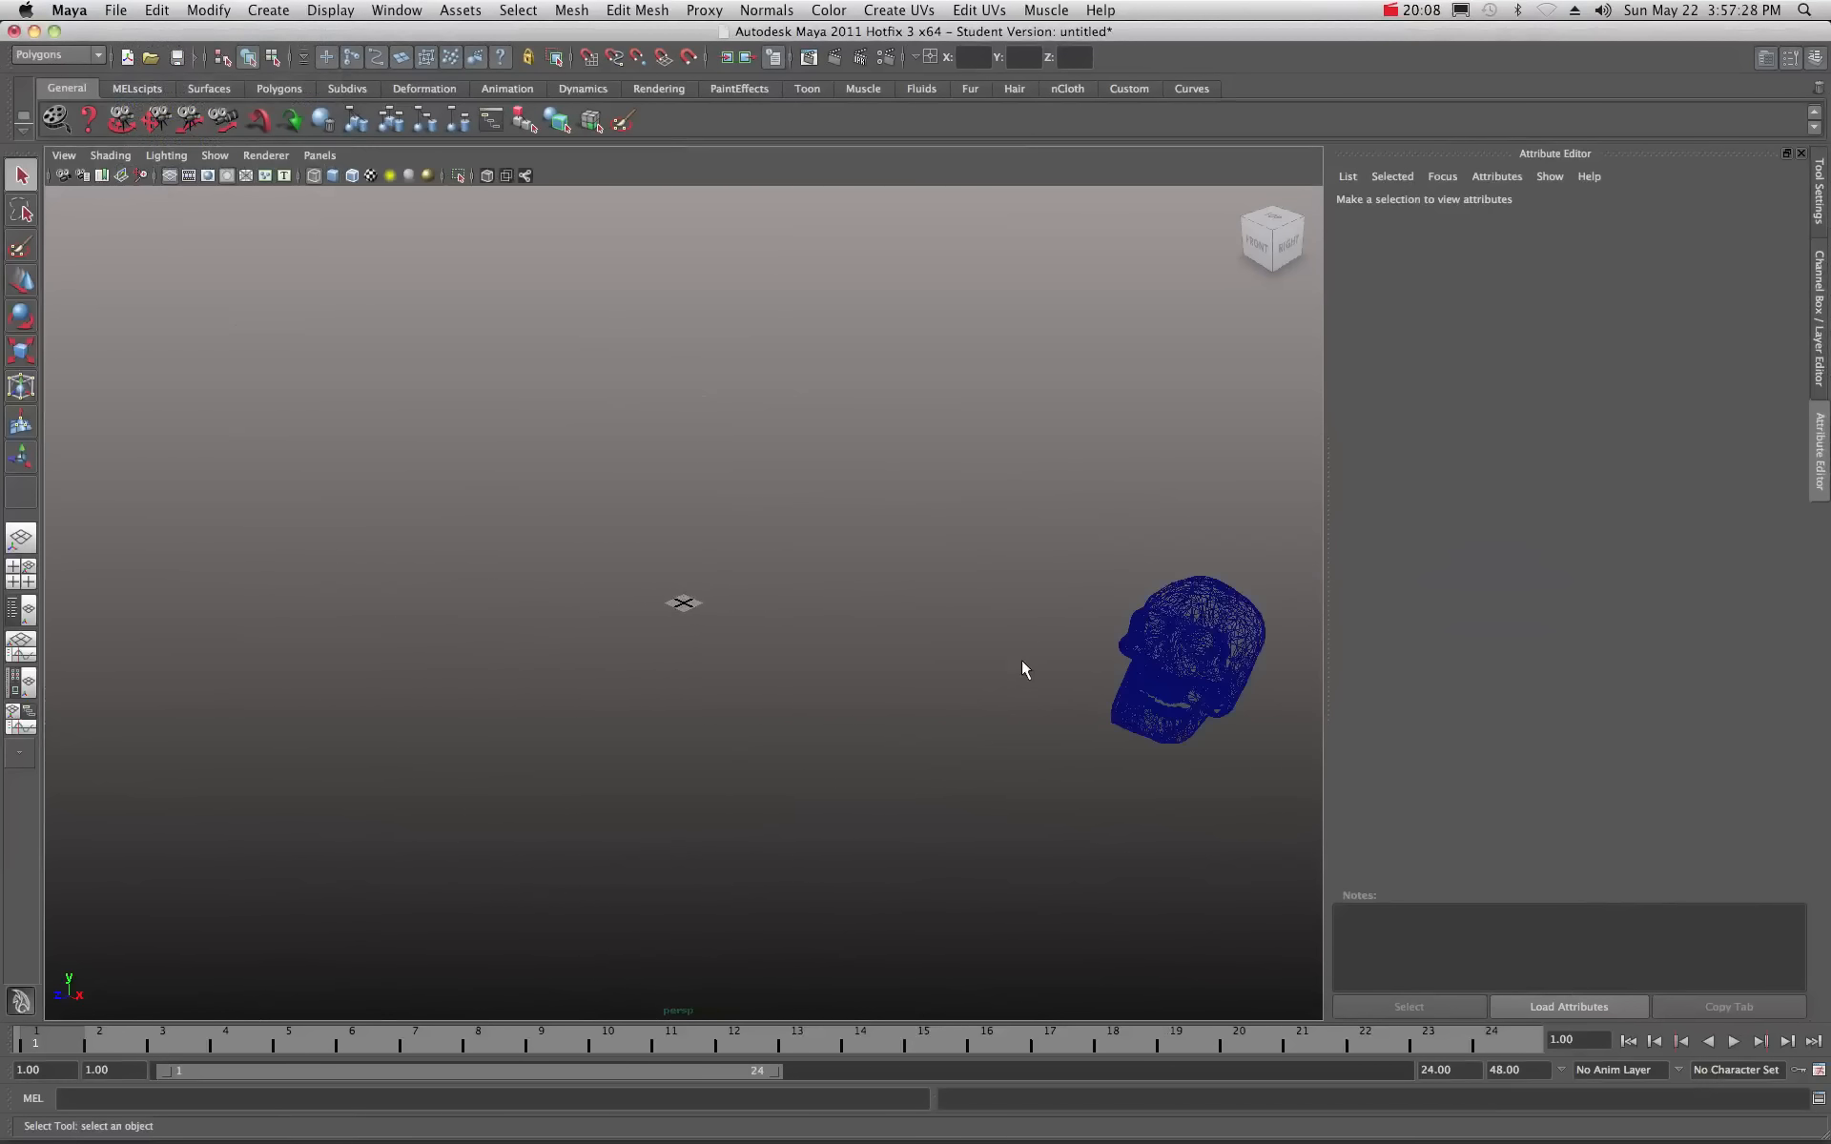
Display the skull smooth shaded with its wireframe overlaid on the shading.
{"action": "left_click", "coordinate": [332, 176]}
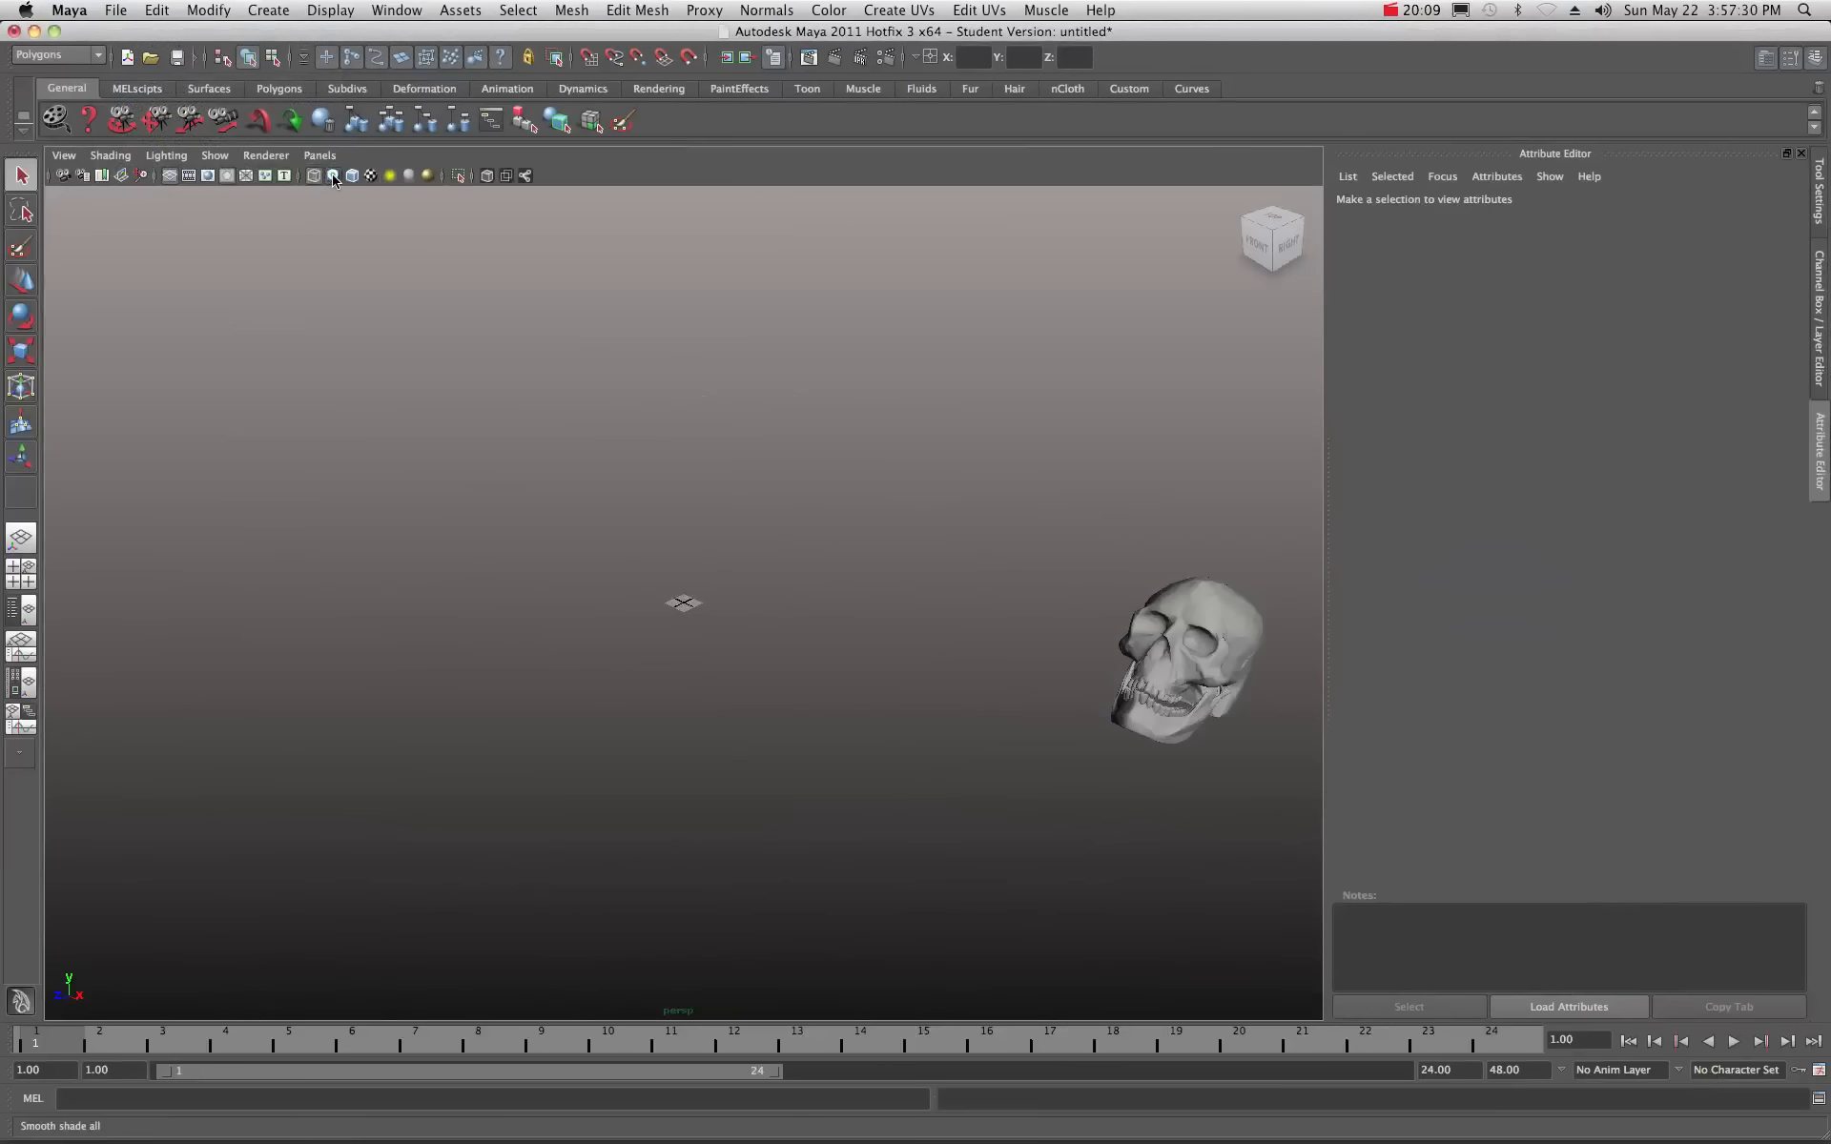
{"action": "left_click", "coordinate": [351, 175]}
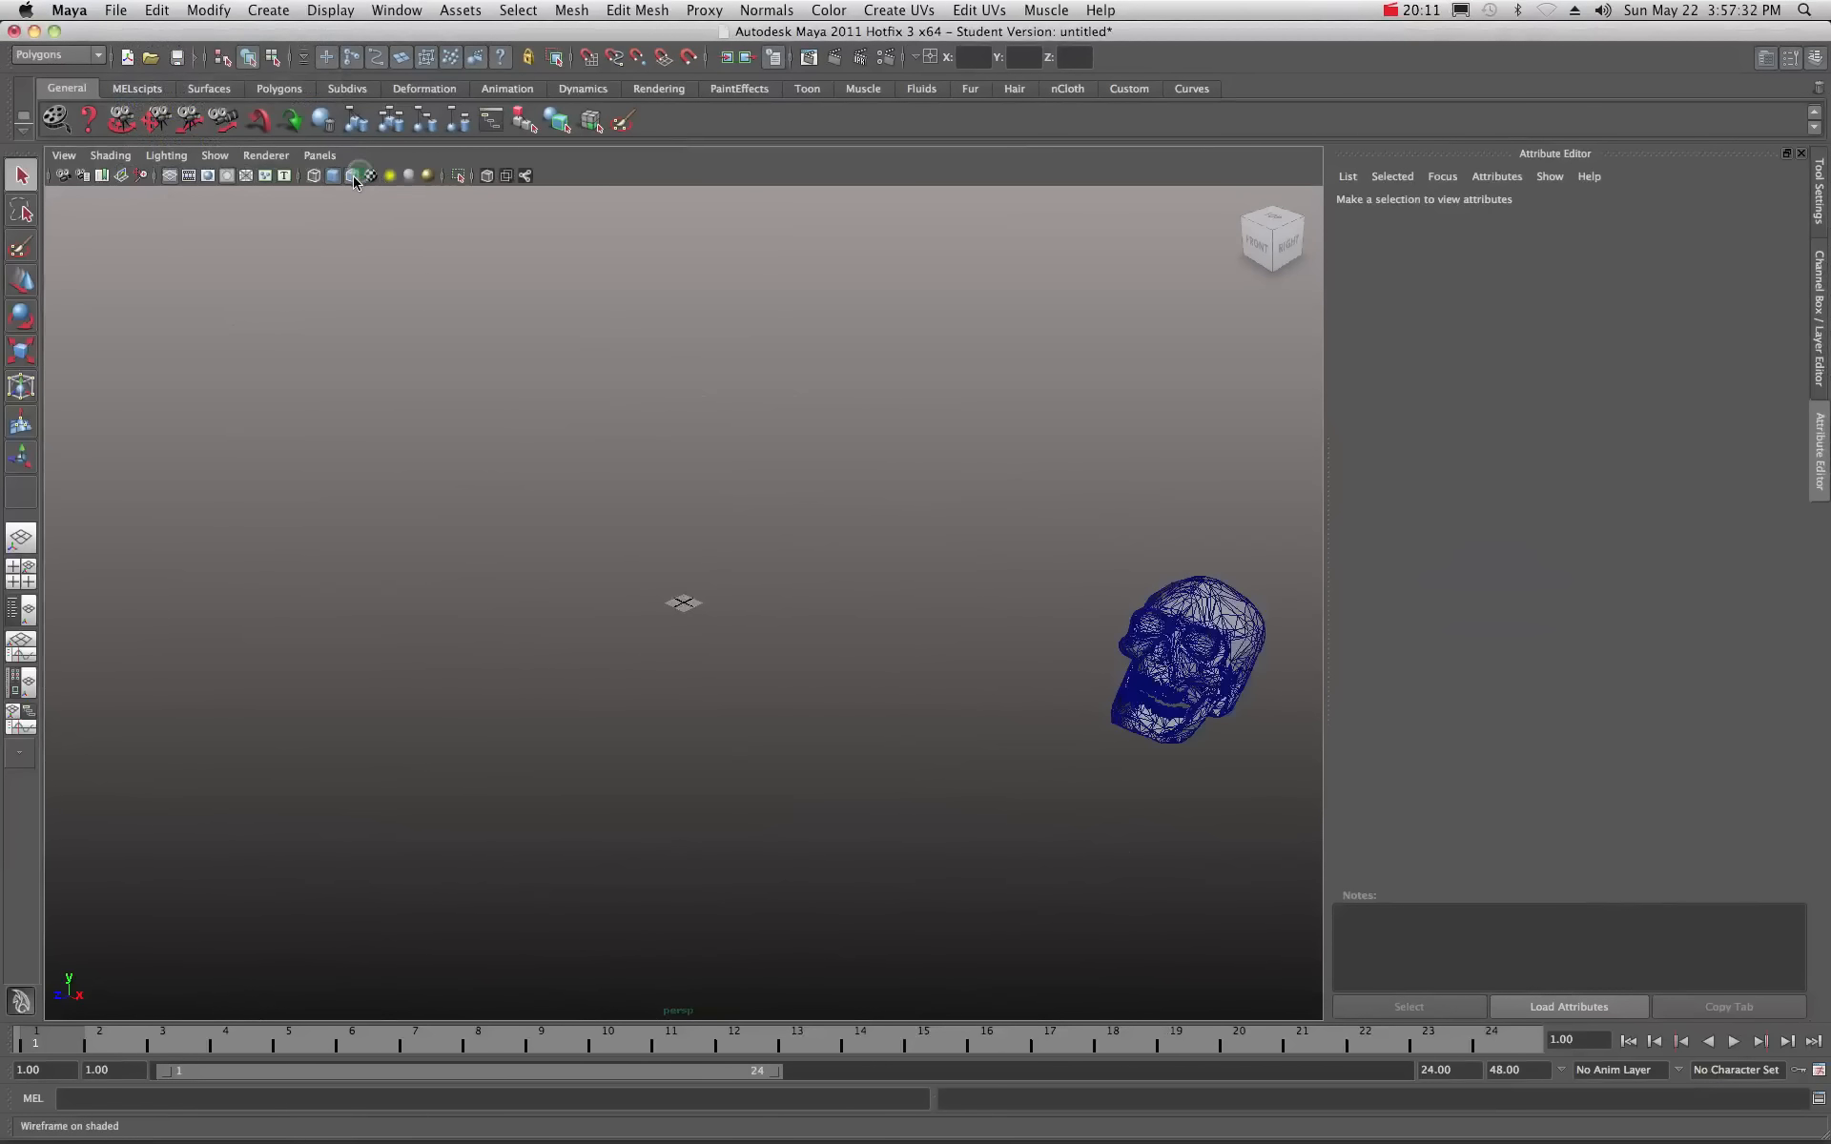
Select the skull mesh in the perspective view and check its node in the Outliner.
{"action": "left_click", "coordinate": [1196, 609]}
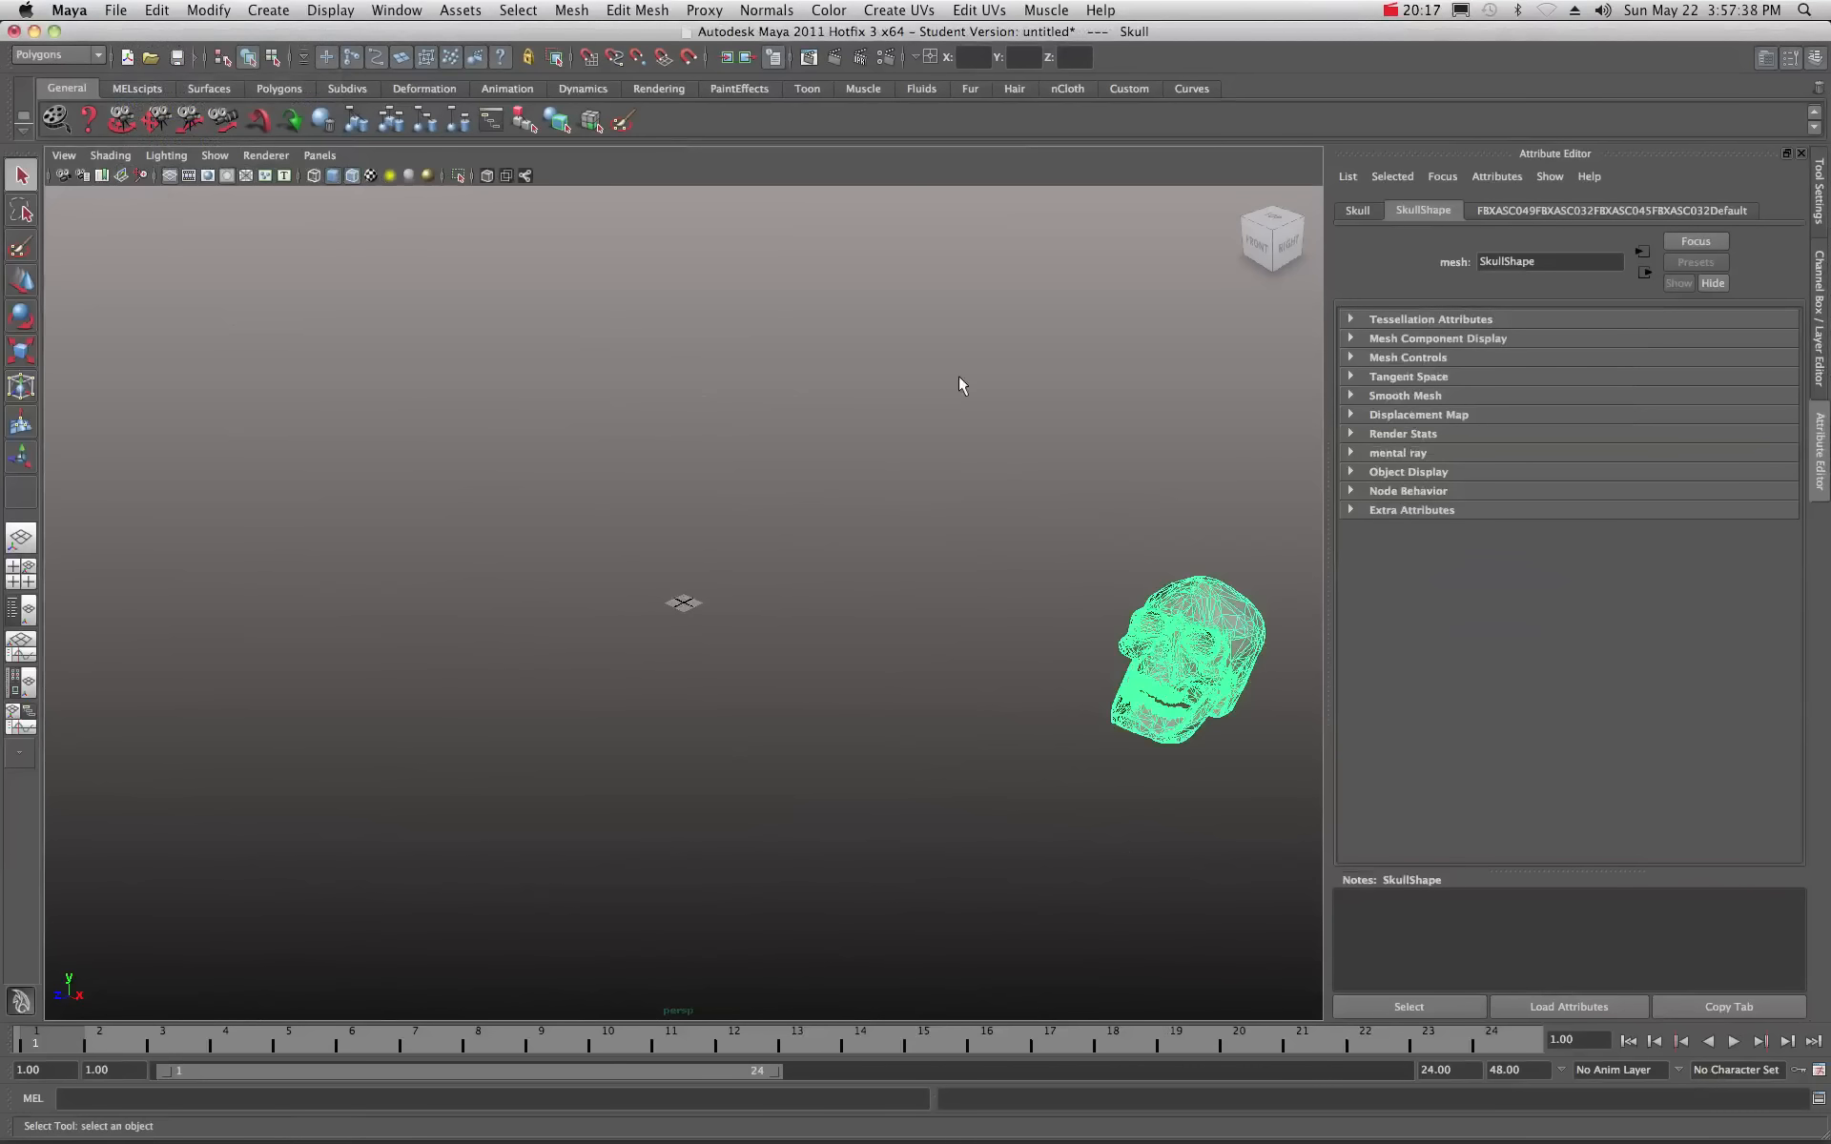
{"action": "left_click", "coordinate": [399, 12]}
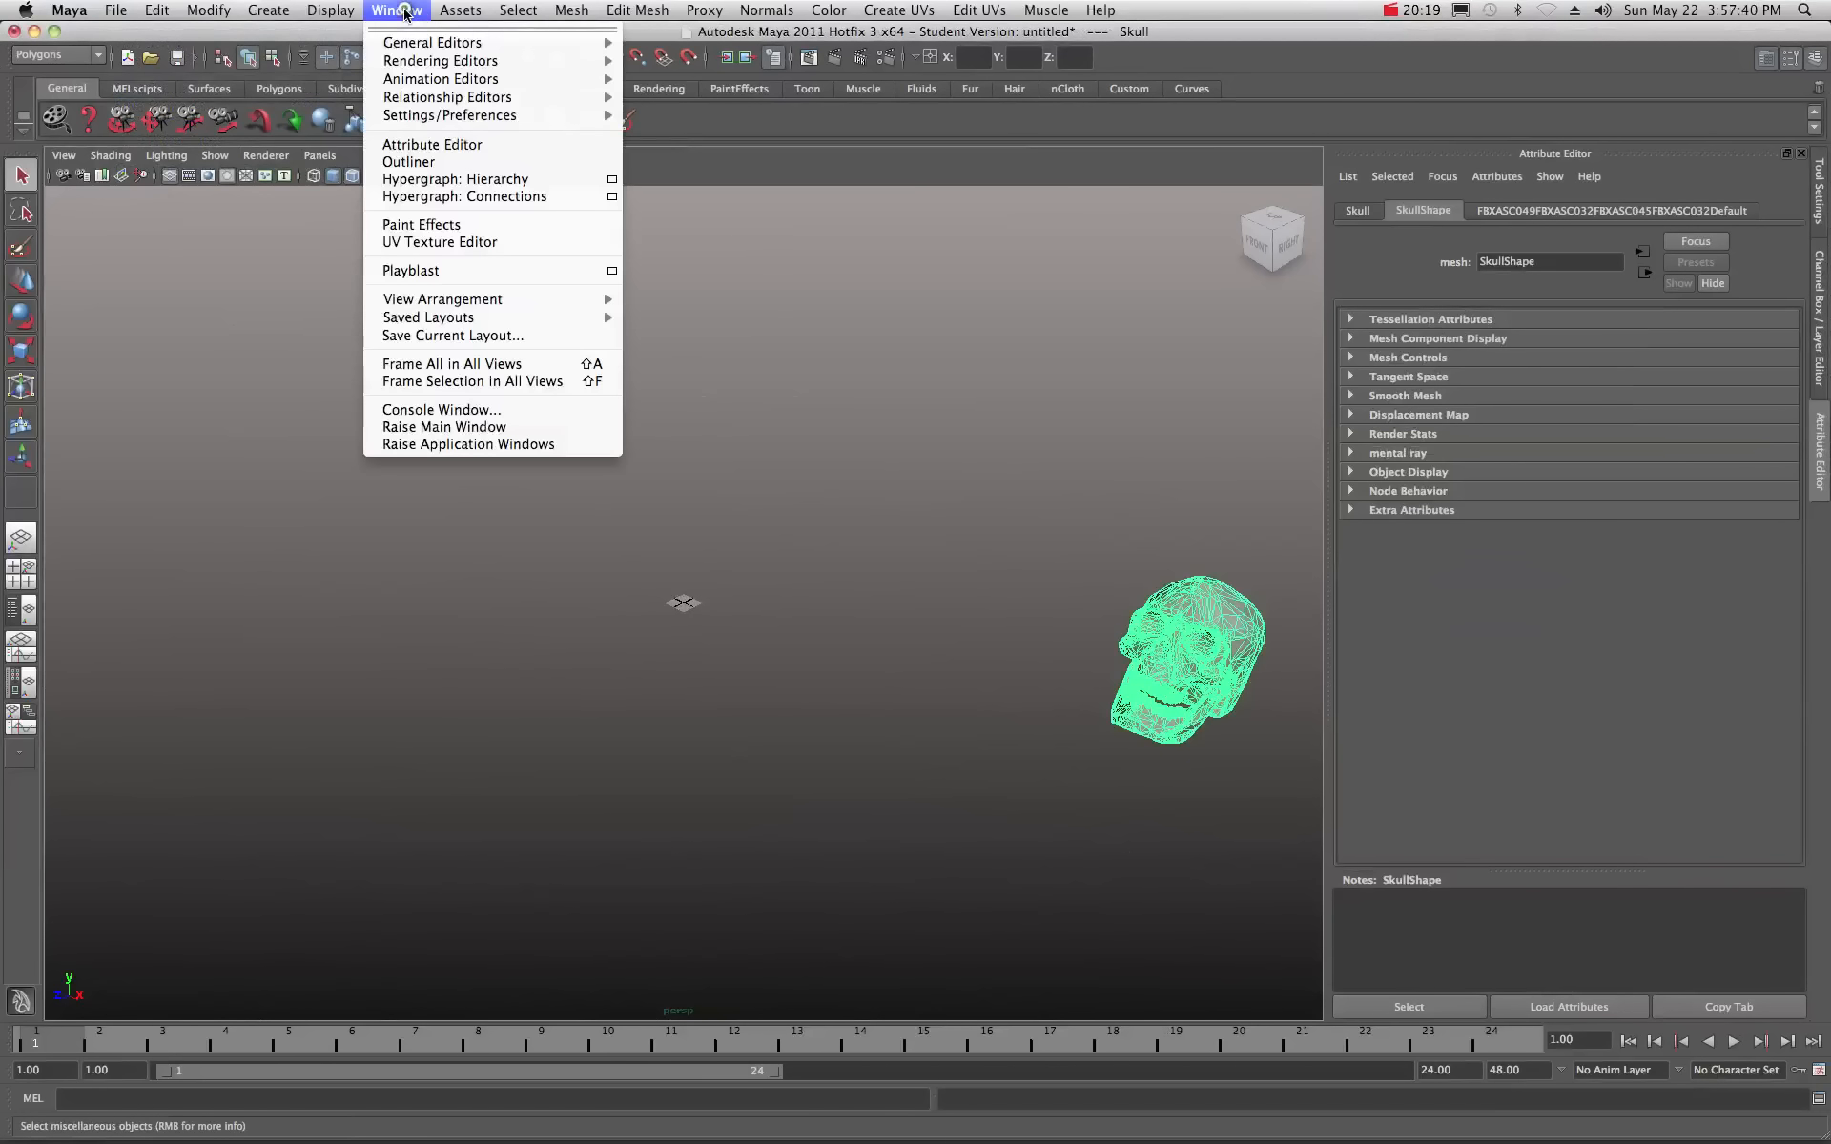
{"action": "mouse_move", "coordinate": [396, 60]}
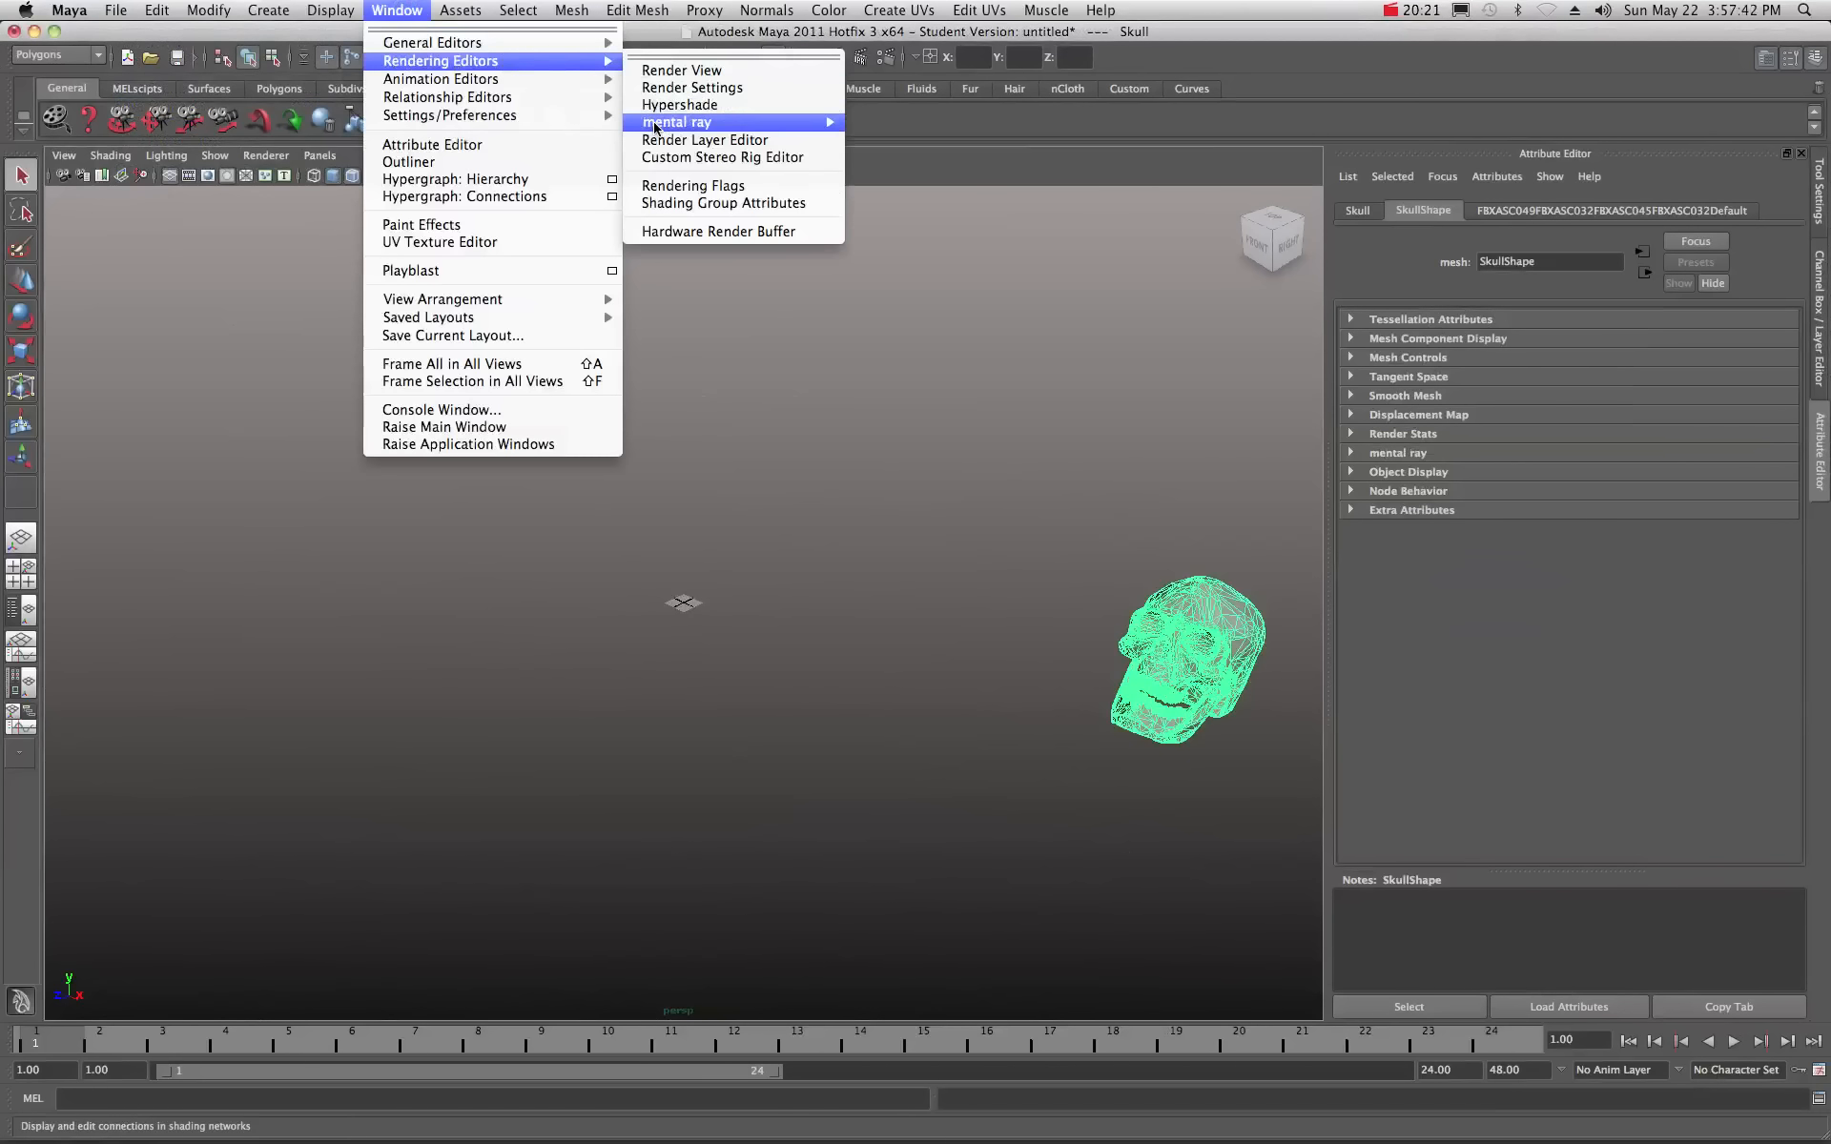
{"action": "mouse_move", "coordinate": [660, 124]}
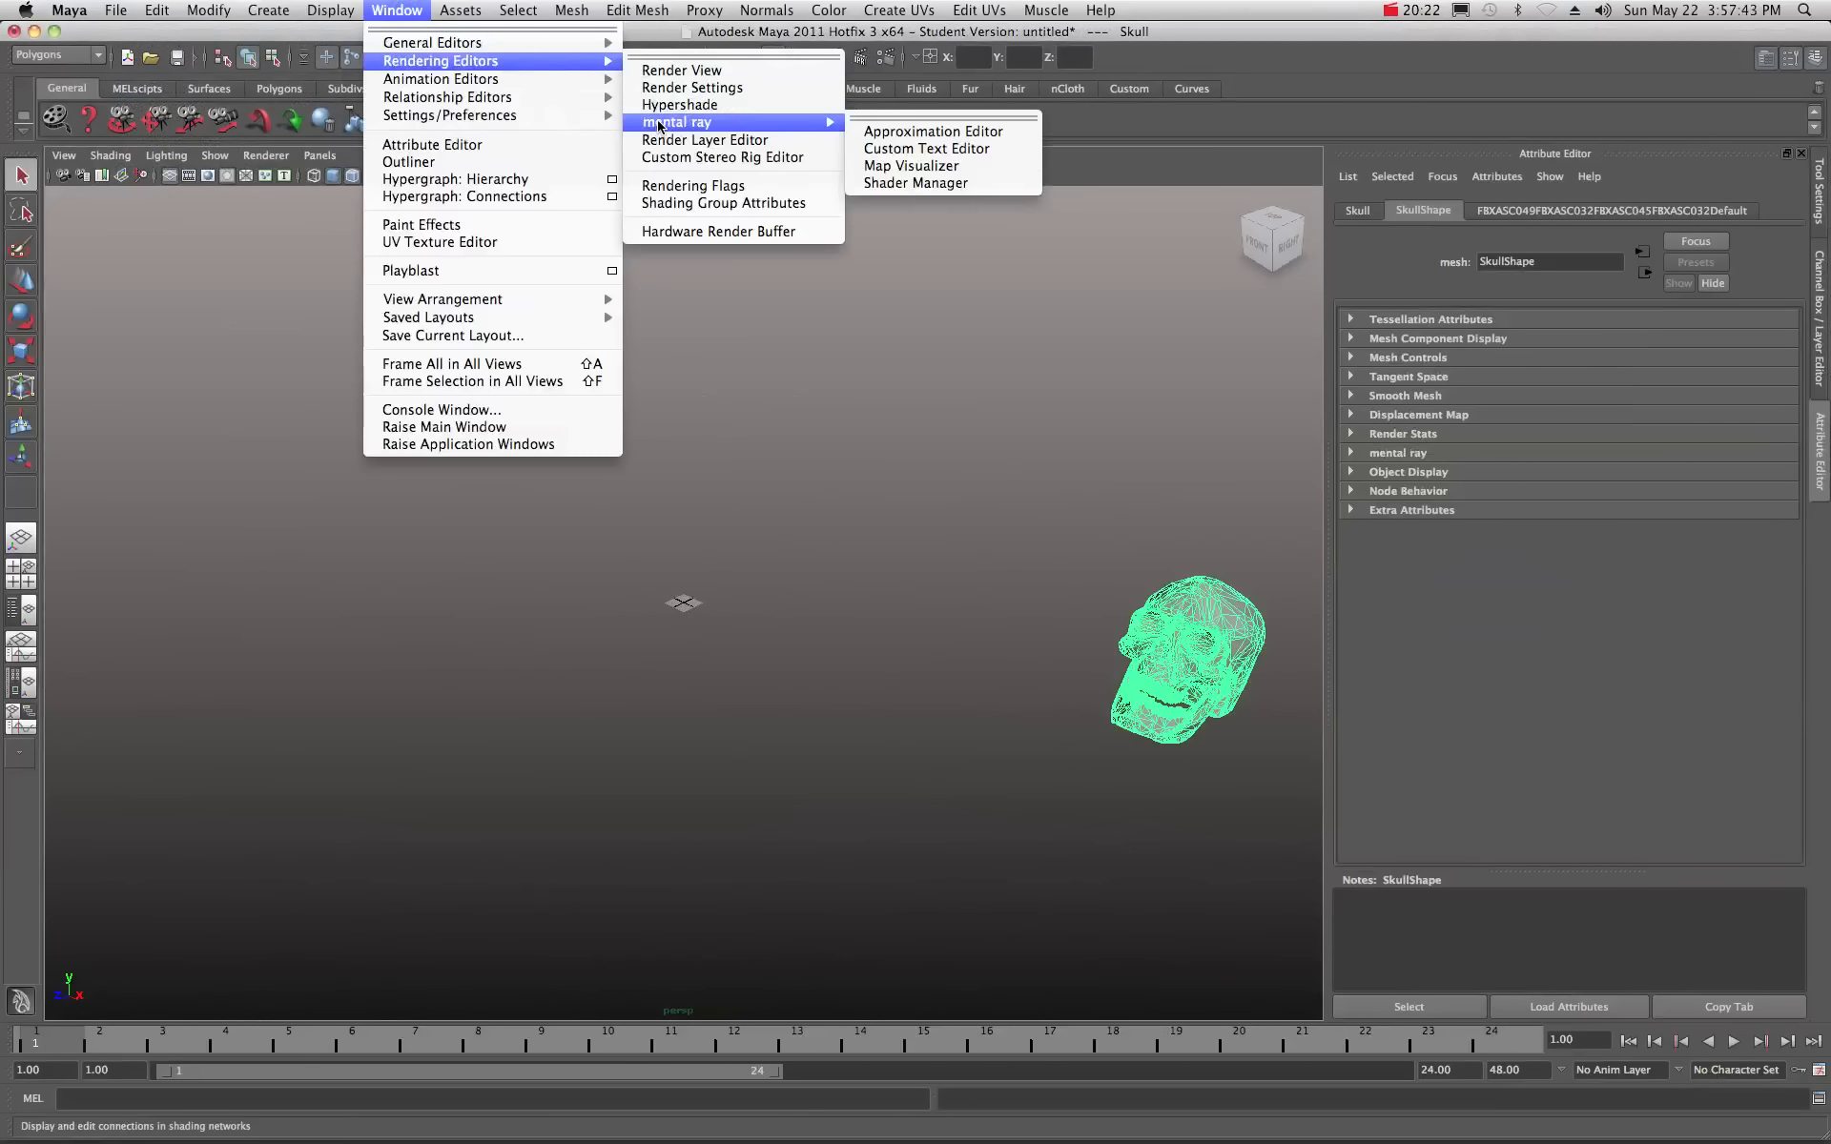
{"action": "left_click", "coordinate": [416, 163]}
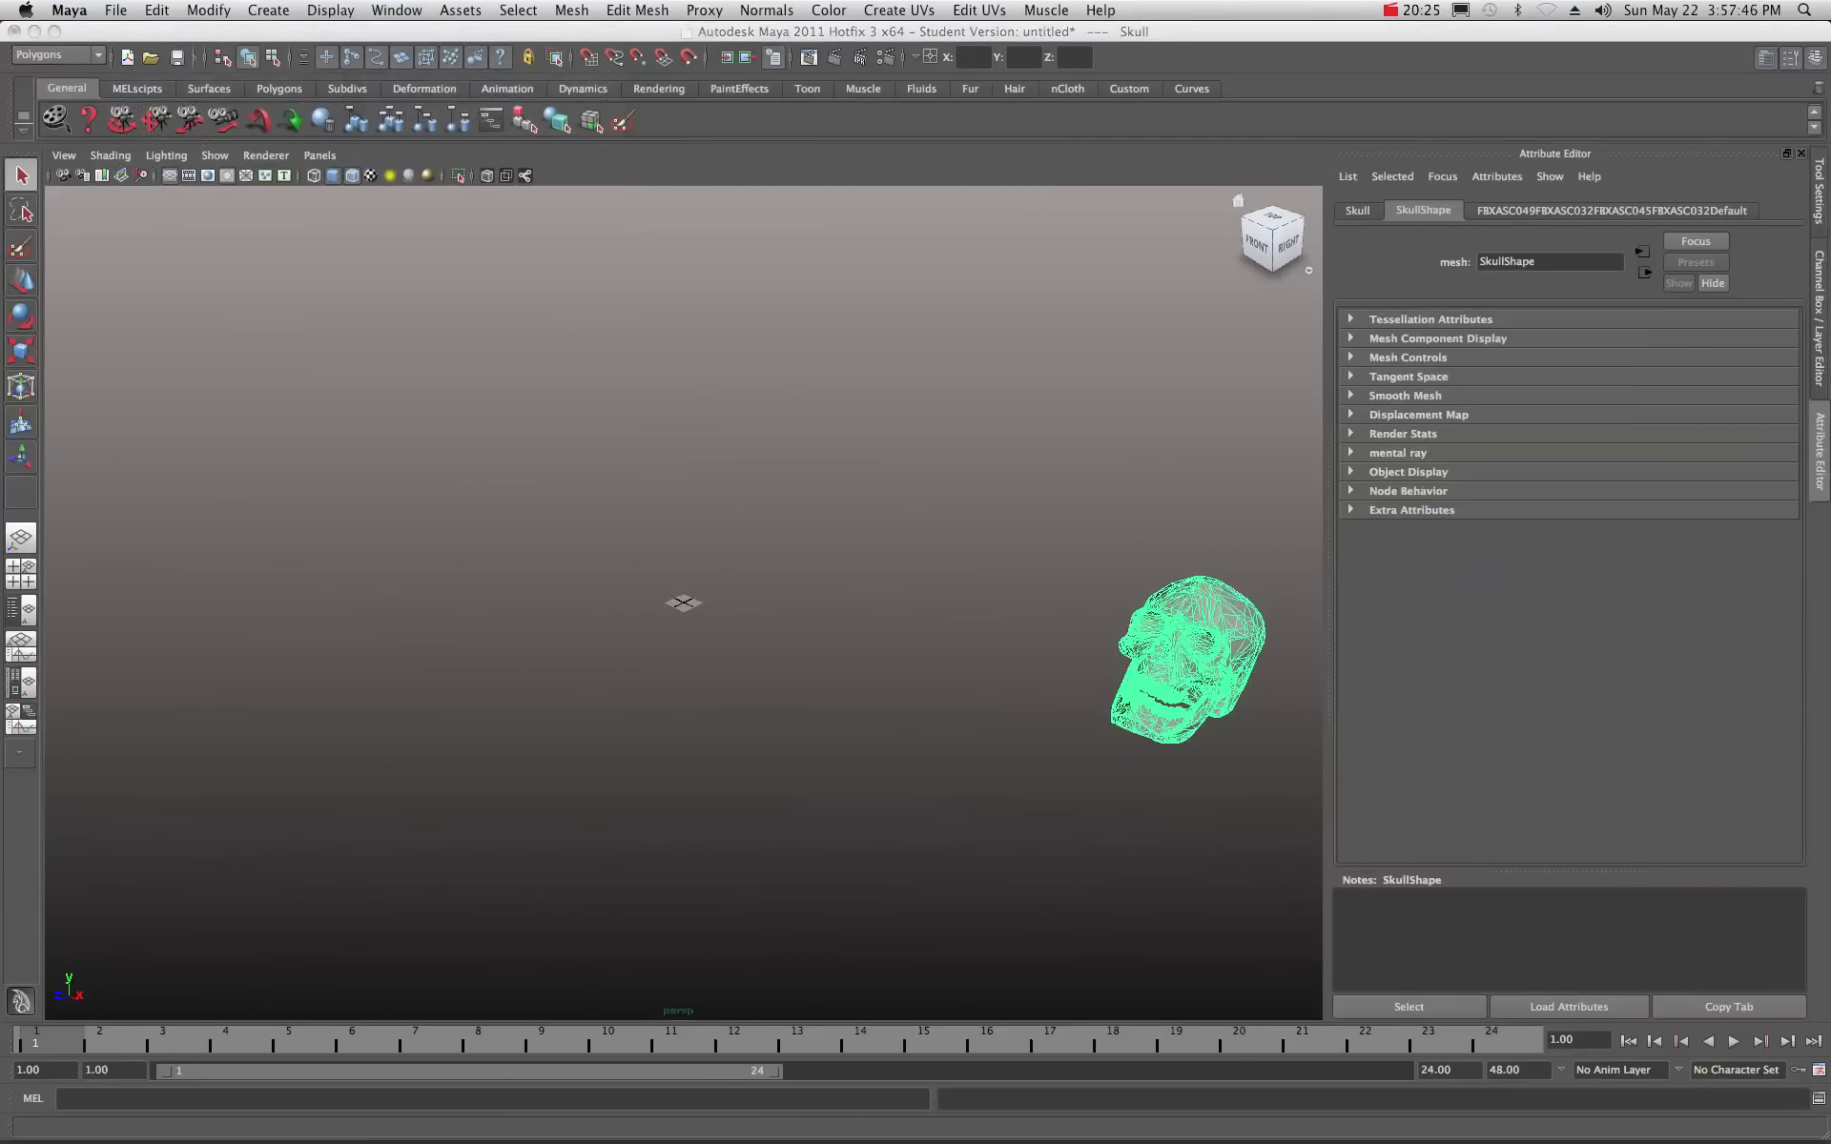
{"action": "left_click_drag", "start_coordinate": [1627, 273], "coordinate": [904, 257]}
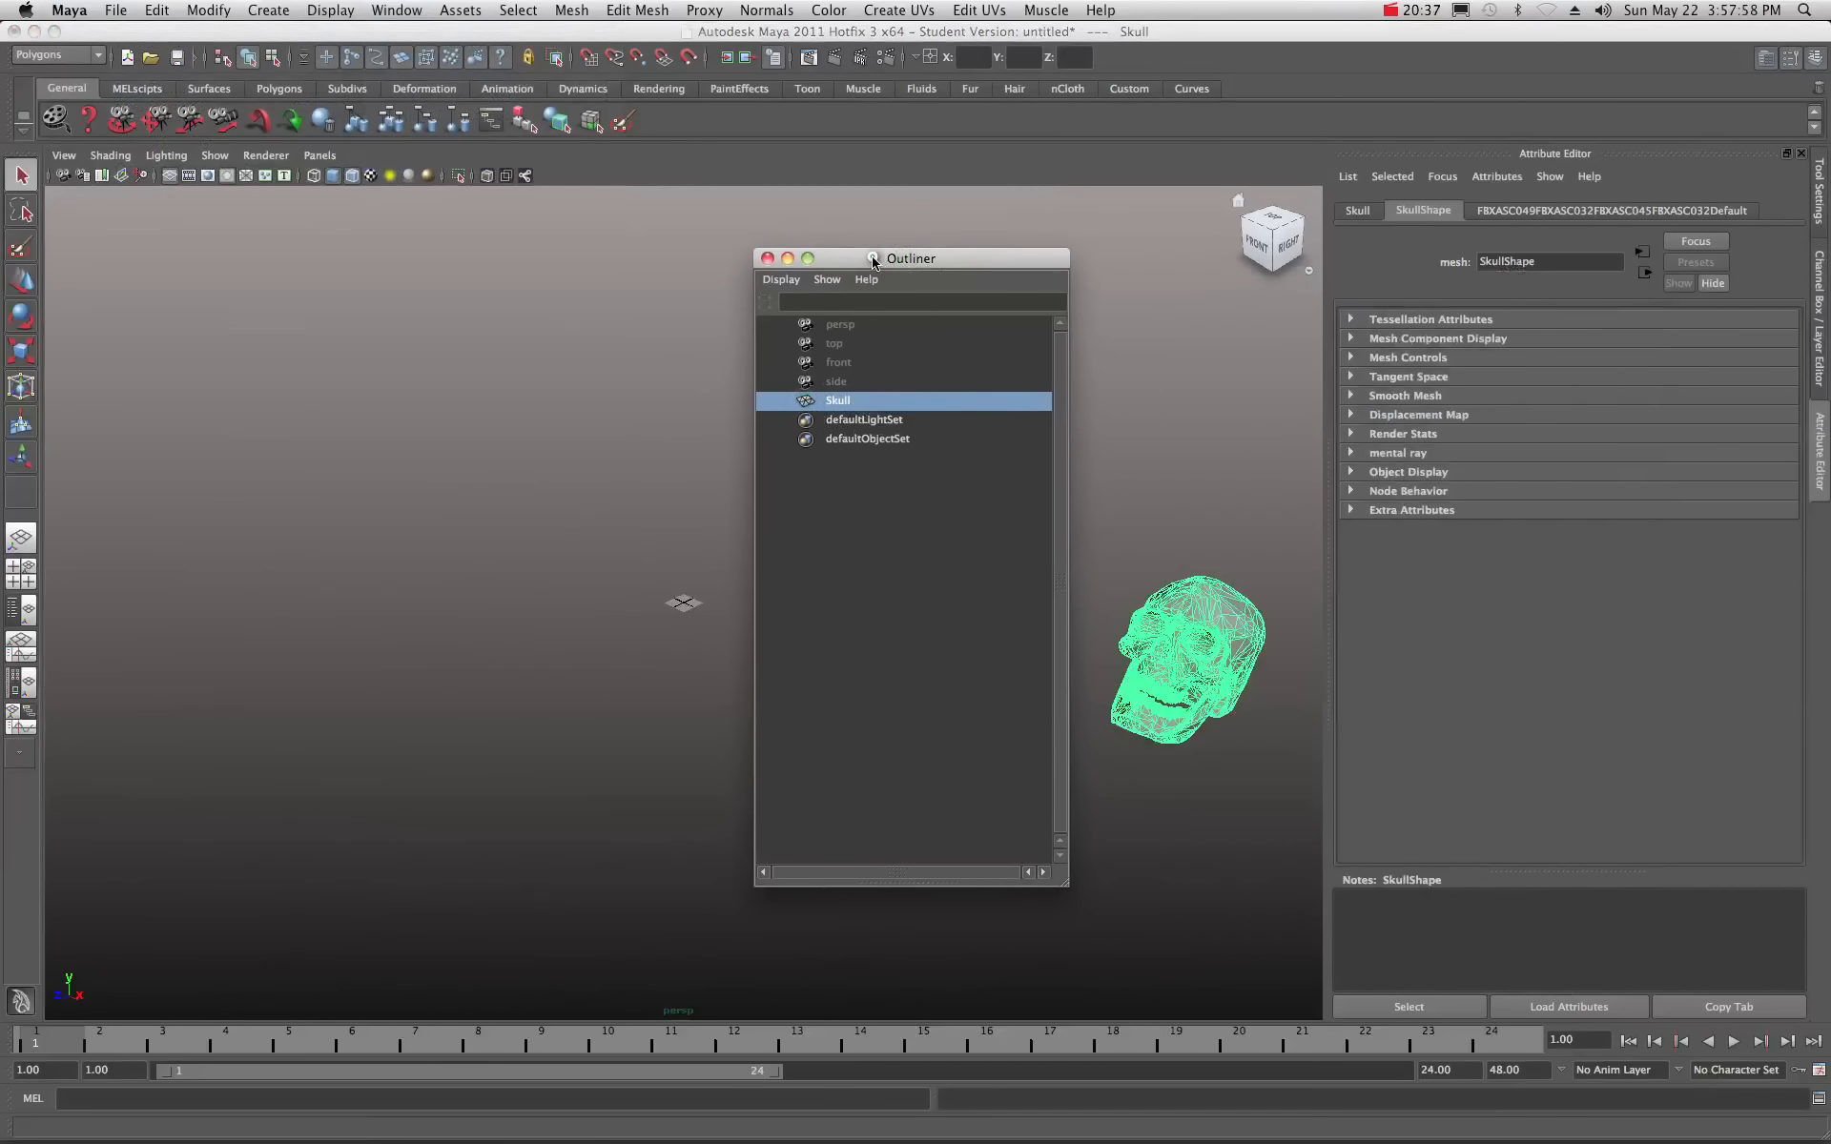
{"action": "left_click", "coordinate": [1609, 228]}
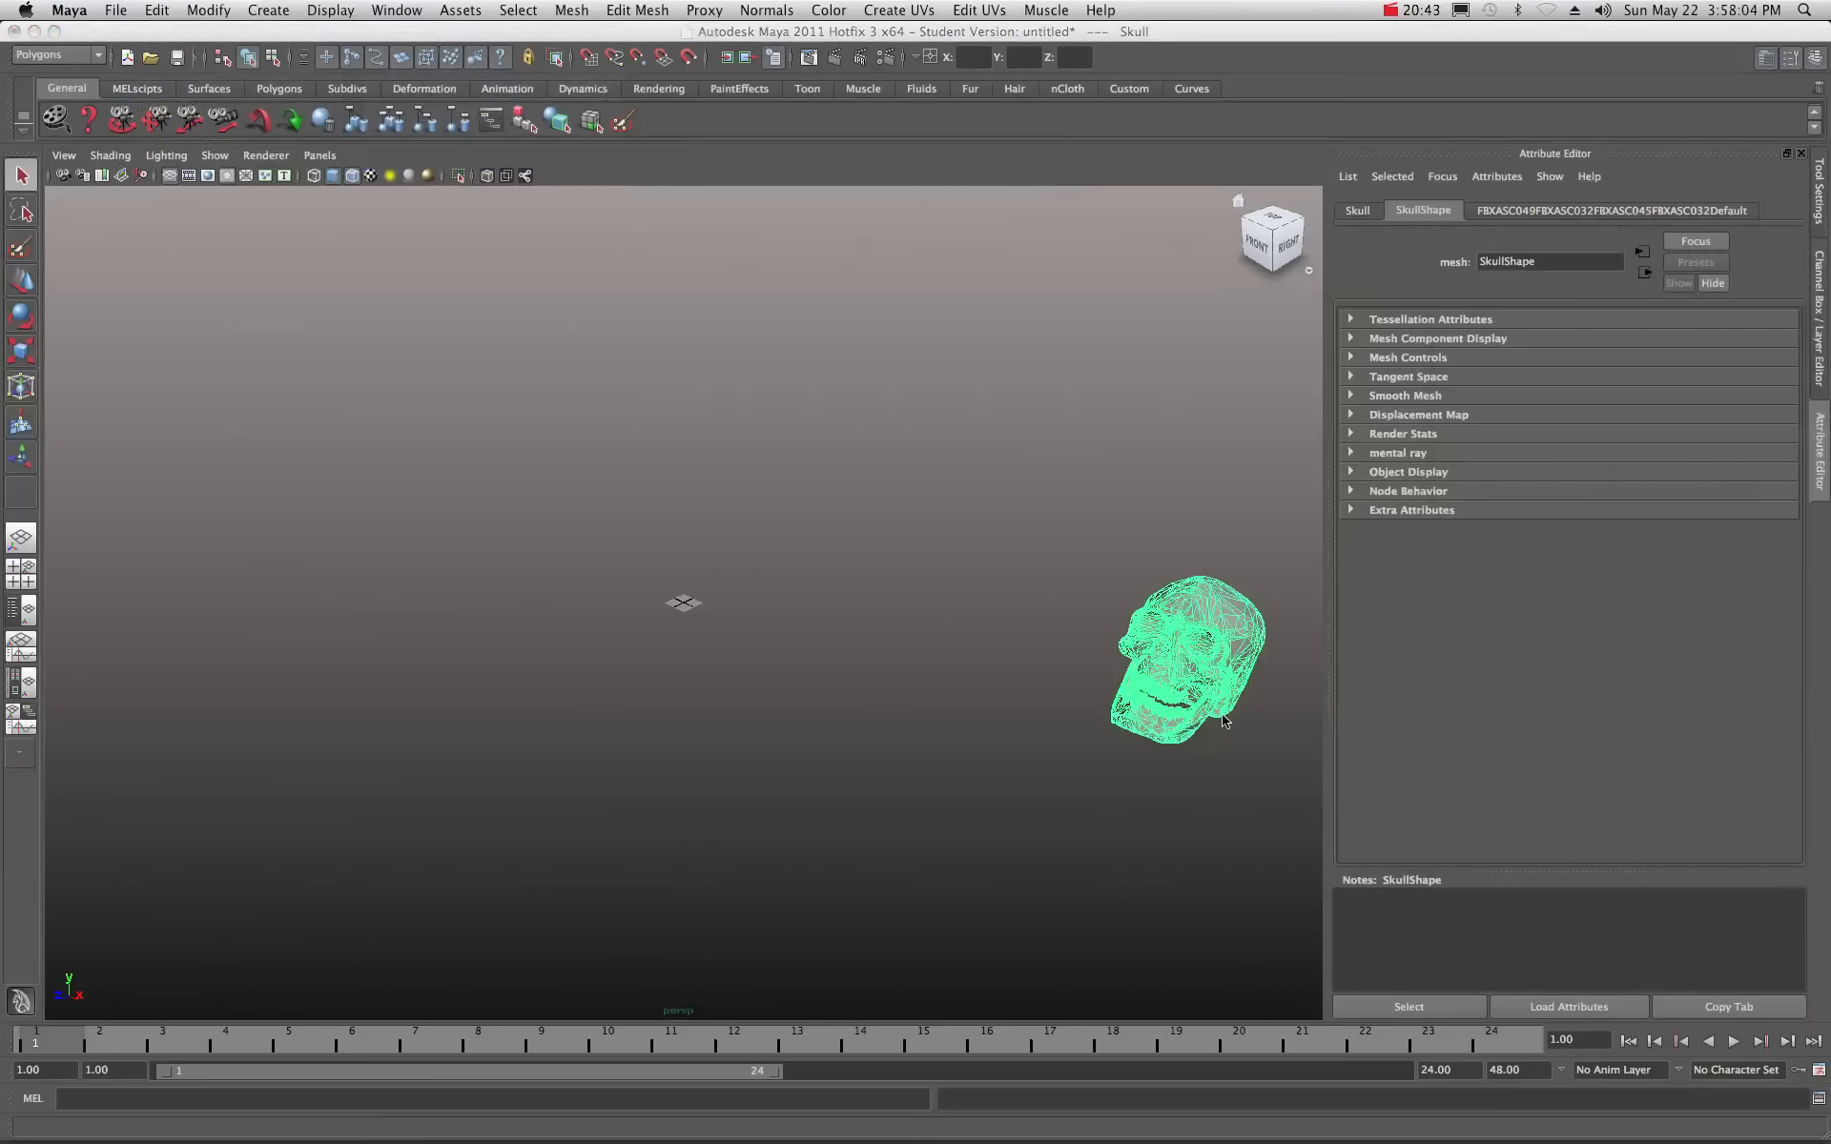
Move the skull over to the grid centre, to about -11.2, -53.8, -5.5 cm.
{"action": "key", "text": "w"}
{"action": "left_click_drag", "start_coordinate": [1228, 753], "coordinate": [638, 617]}
{"action": "left_click_drag", "start_coordinate": [648, 453], "coordinate": [753, 699]}
{"action": "left_click_drag", "start_coordinate": [712, 627], "coordinate": [692, 592]}
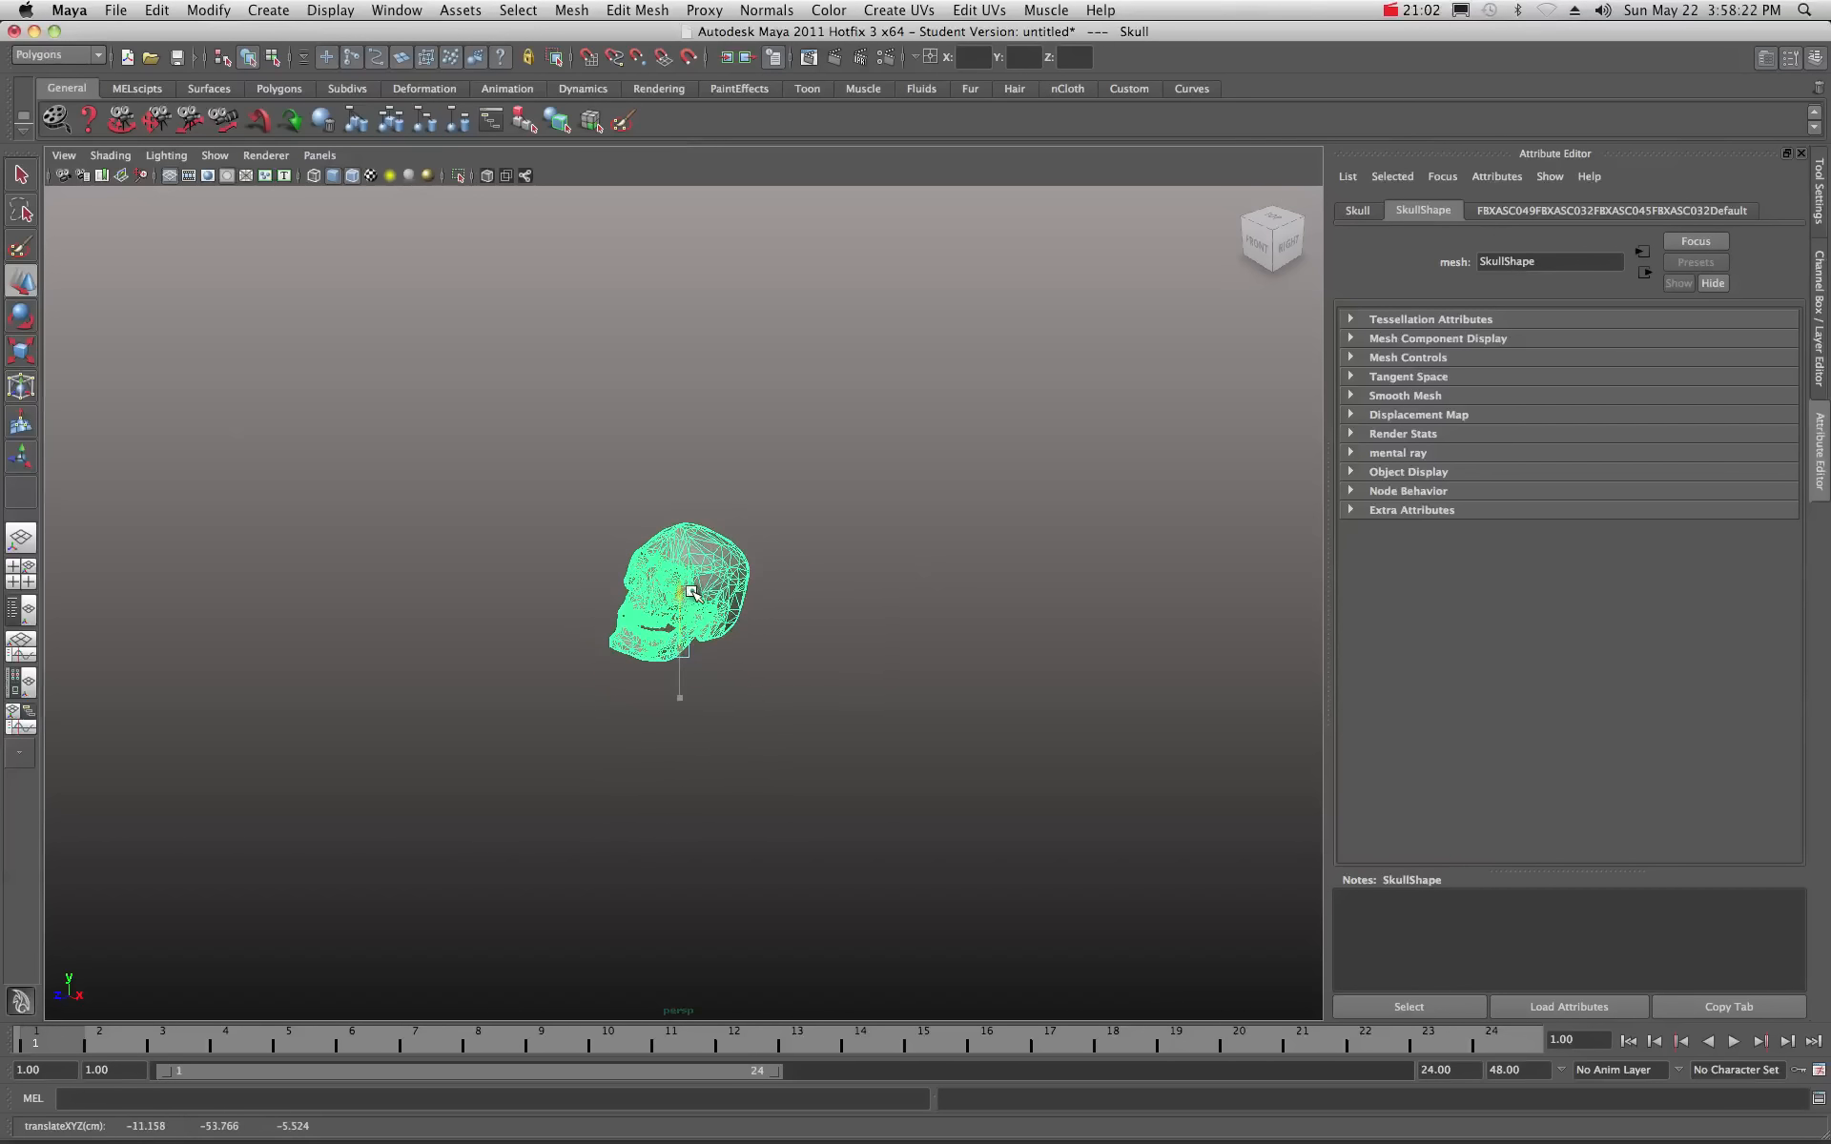
Scale the skull down uniformly to about 0.335 and frame it in the perspective view.
{"action": "left_click", "coordinate": [22, 351]}
{"action": "left_click_drag", "start_coordinate": [683, 654], "coordinate": [560, 520]}
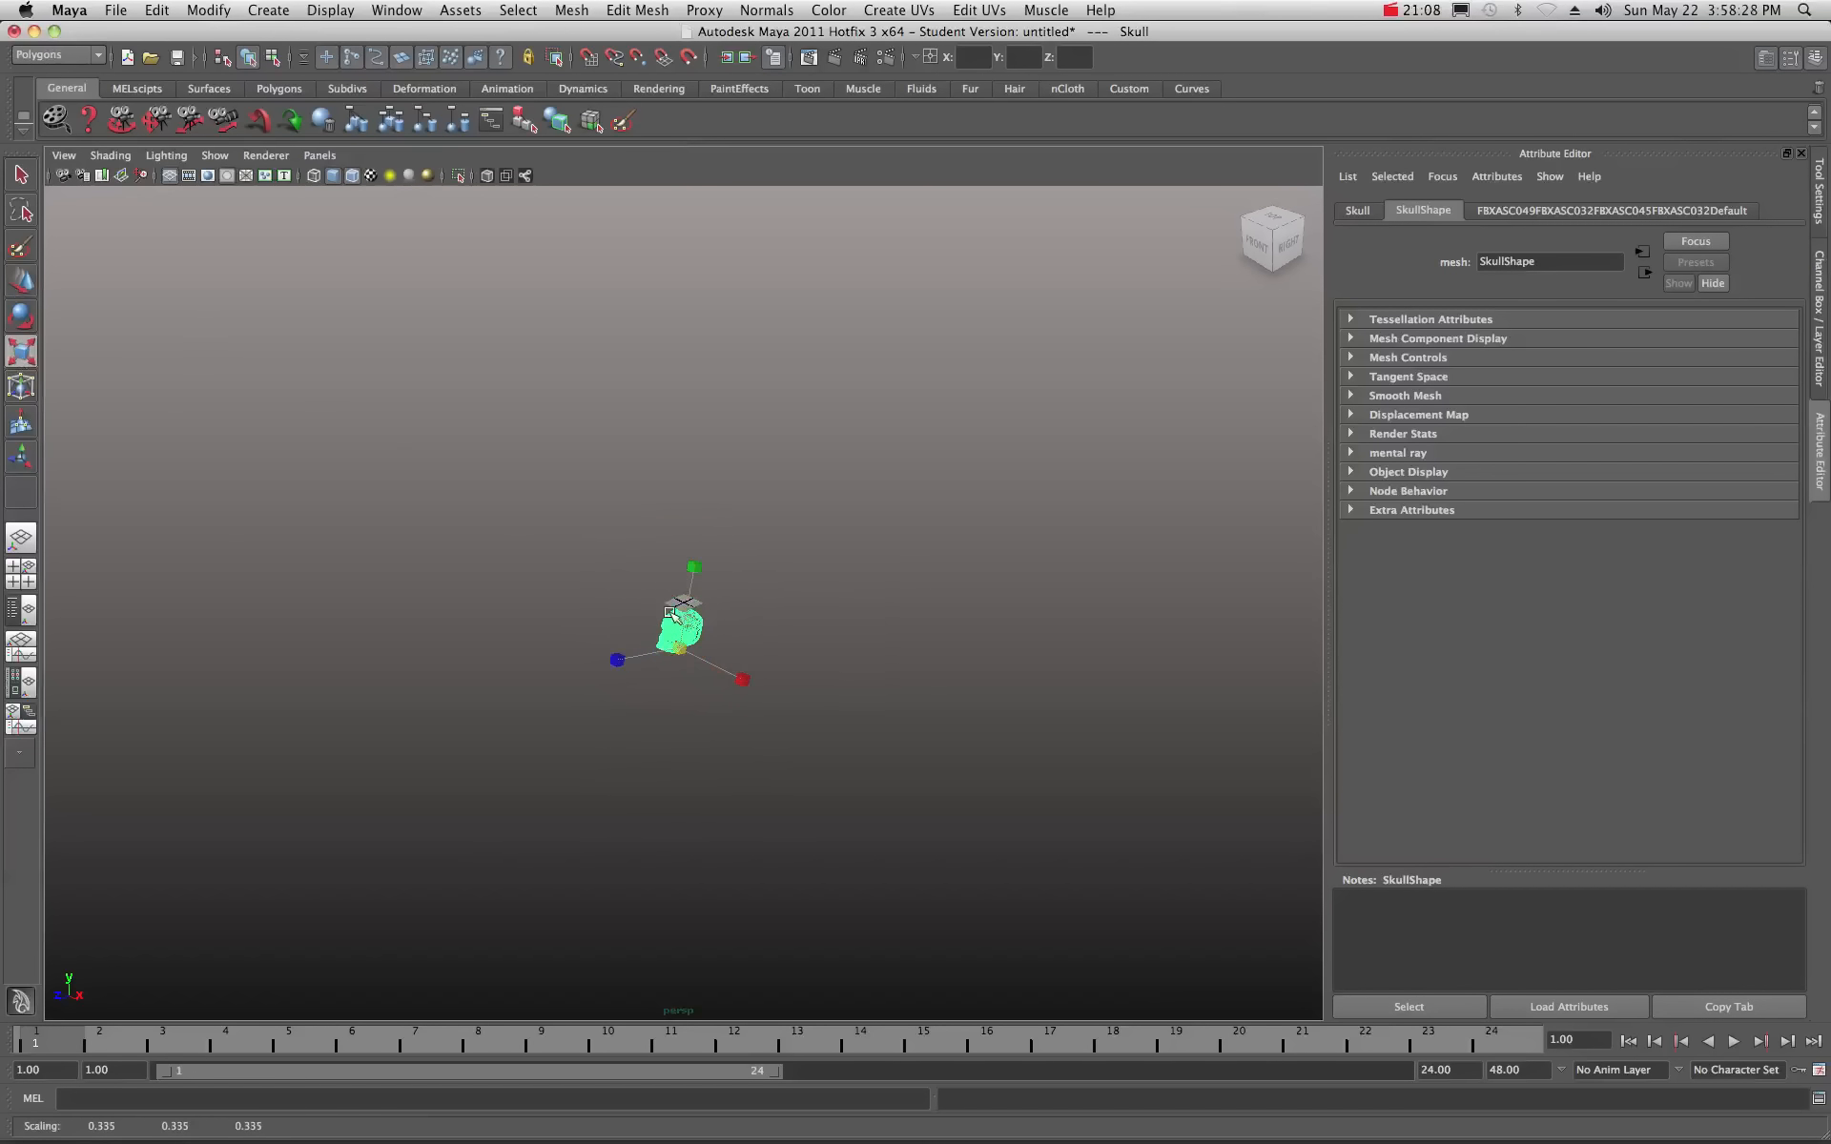
{"action": "key", "text": "f"}
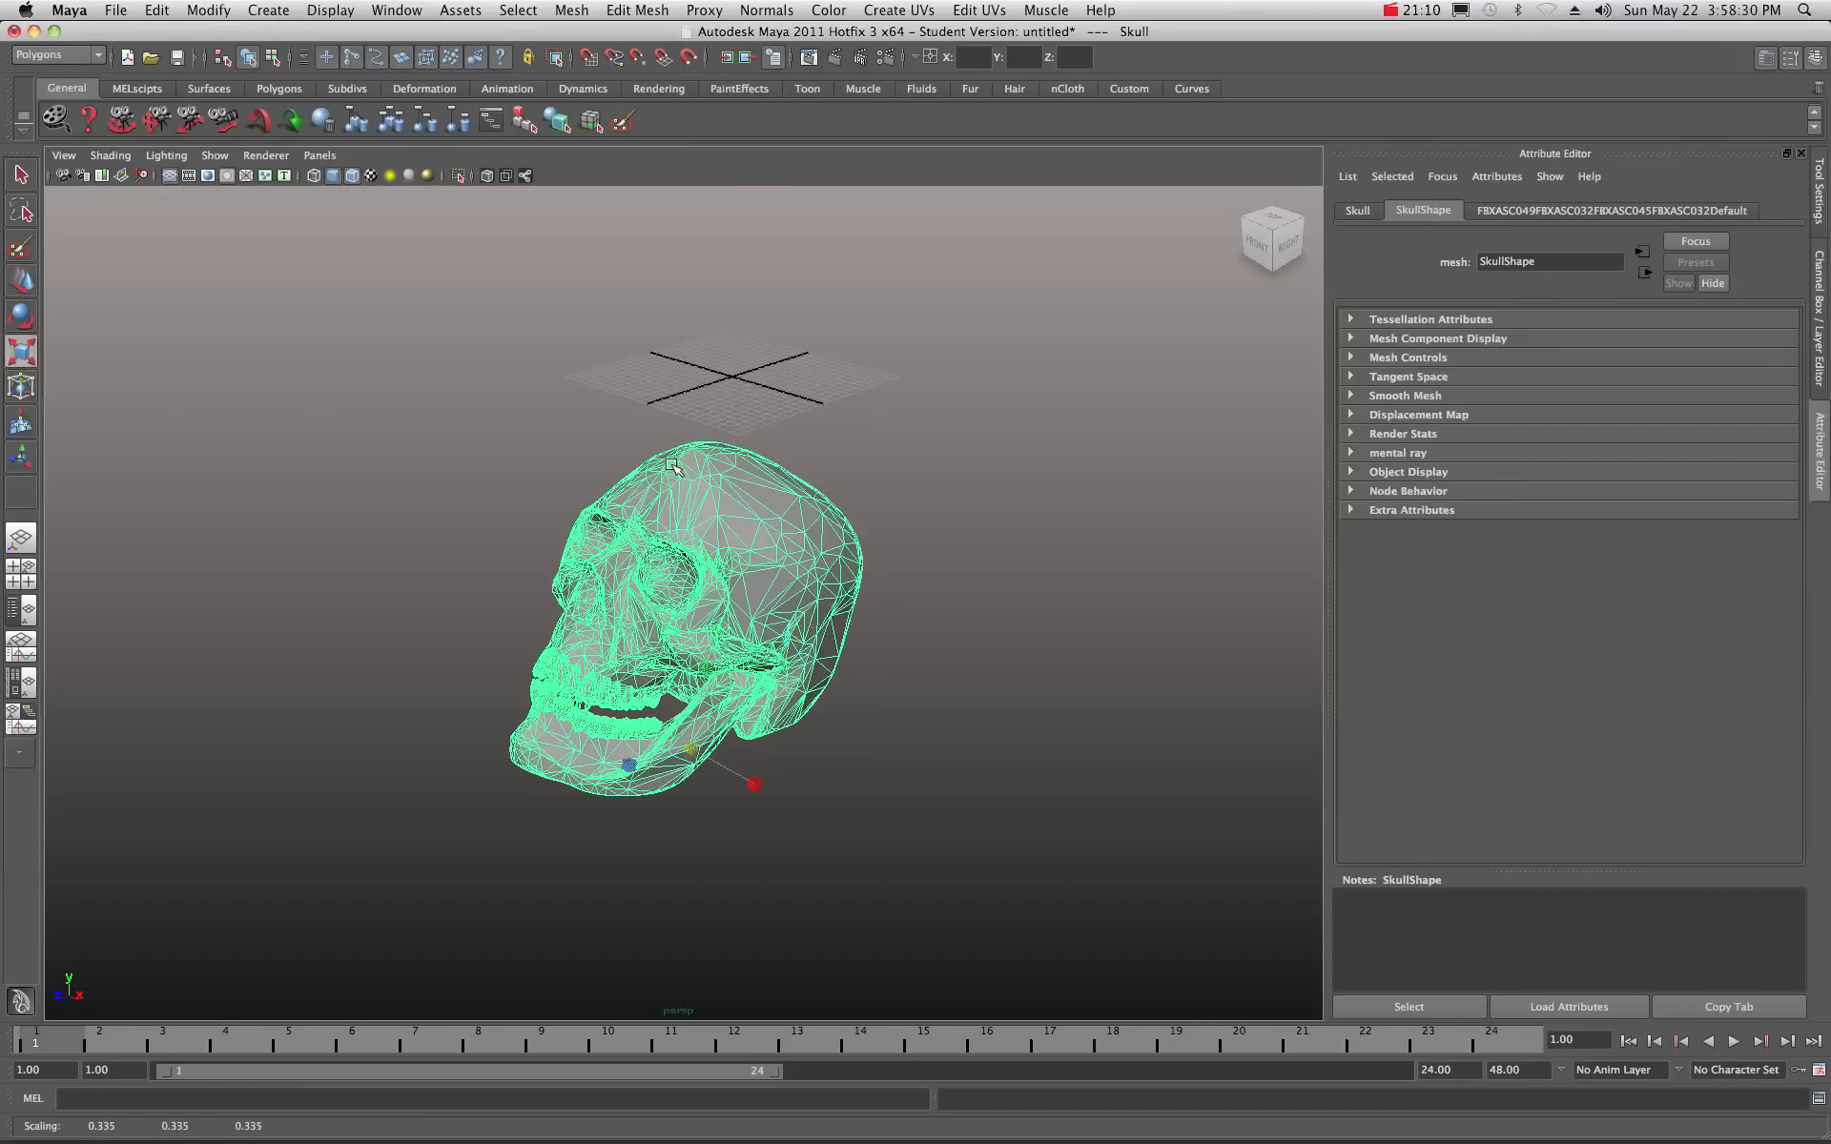
Raise the skull vertically to about -26.8 cm in Y so the grid passes through it.
{"action": "key", "text": "w"}
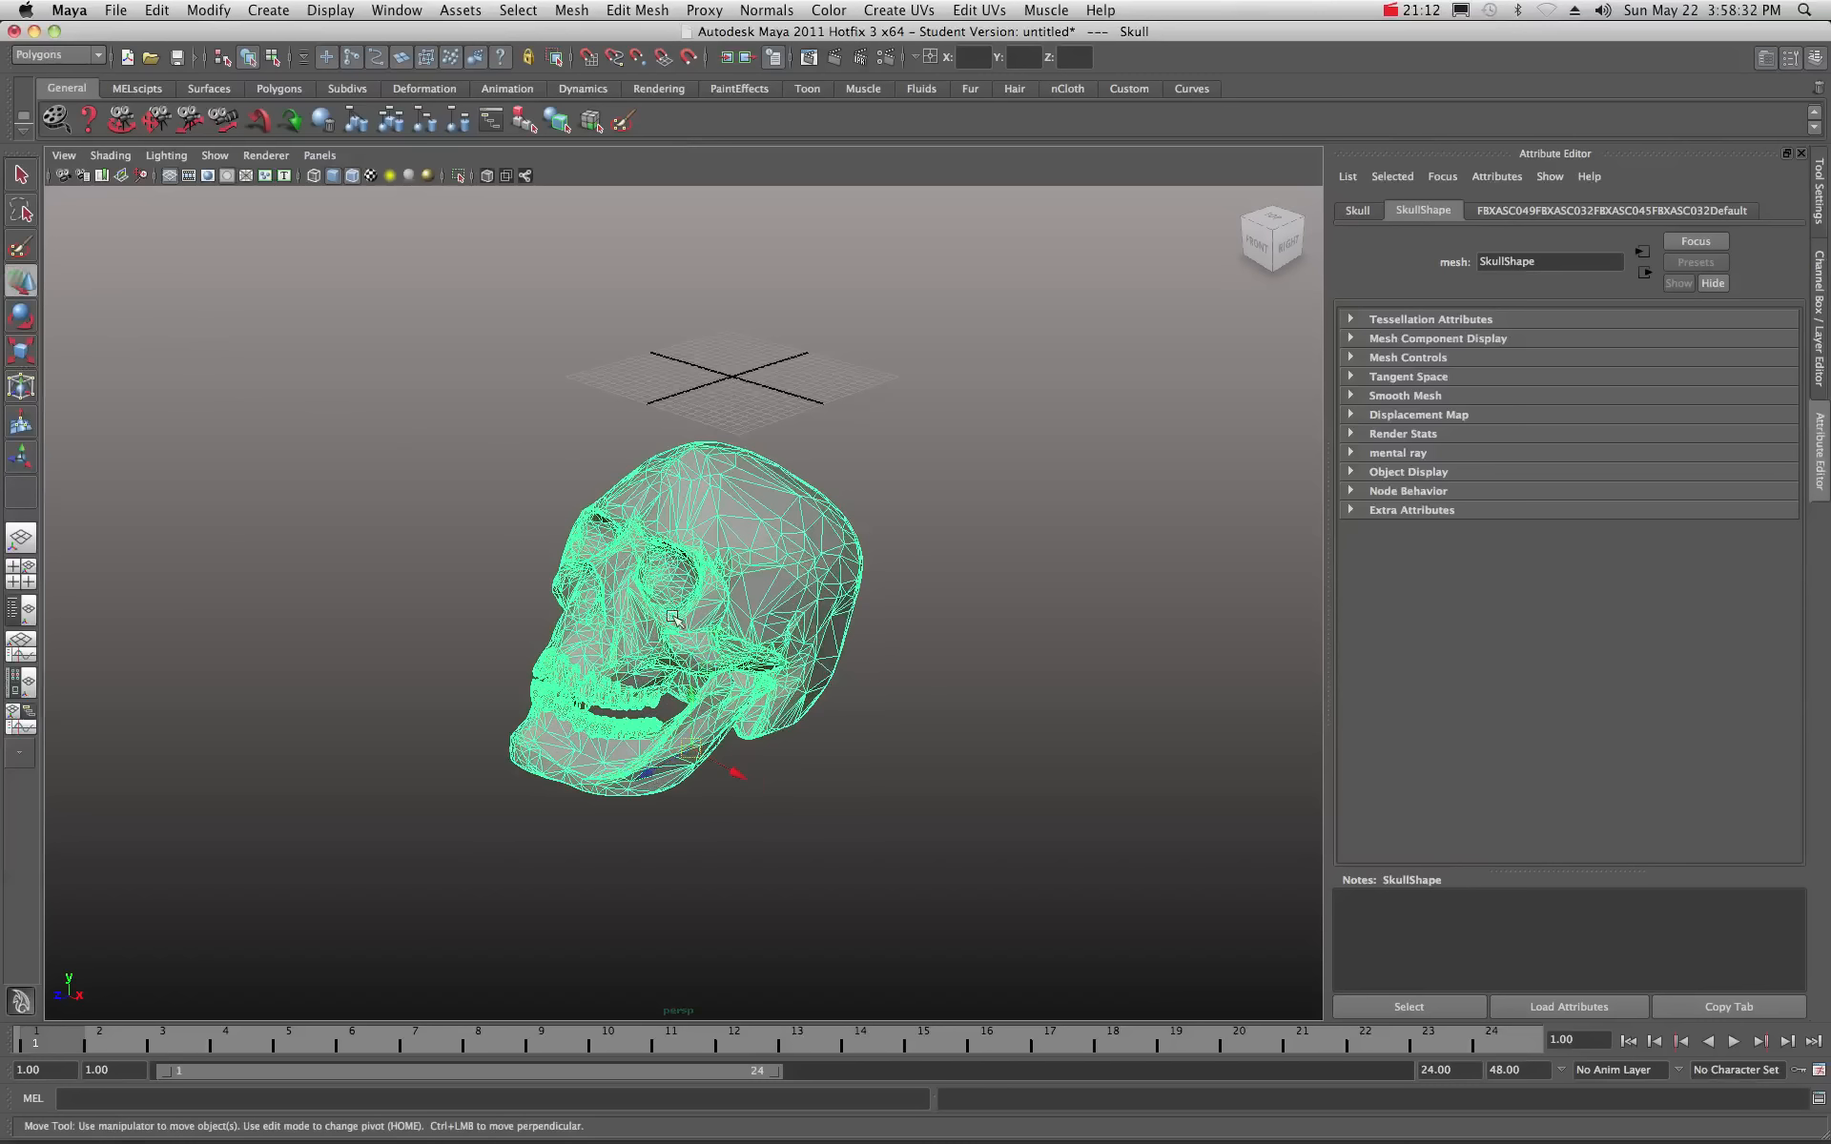
{"action": "left_click_drag", "start_coordinate": [687, 722], "coordinate": [691, 531]}
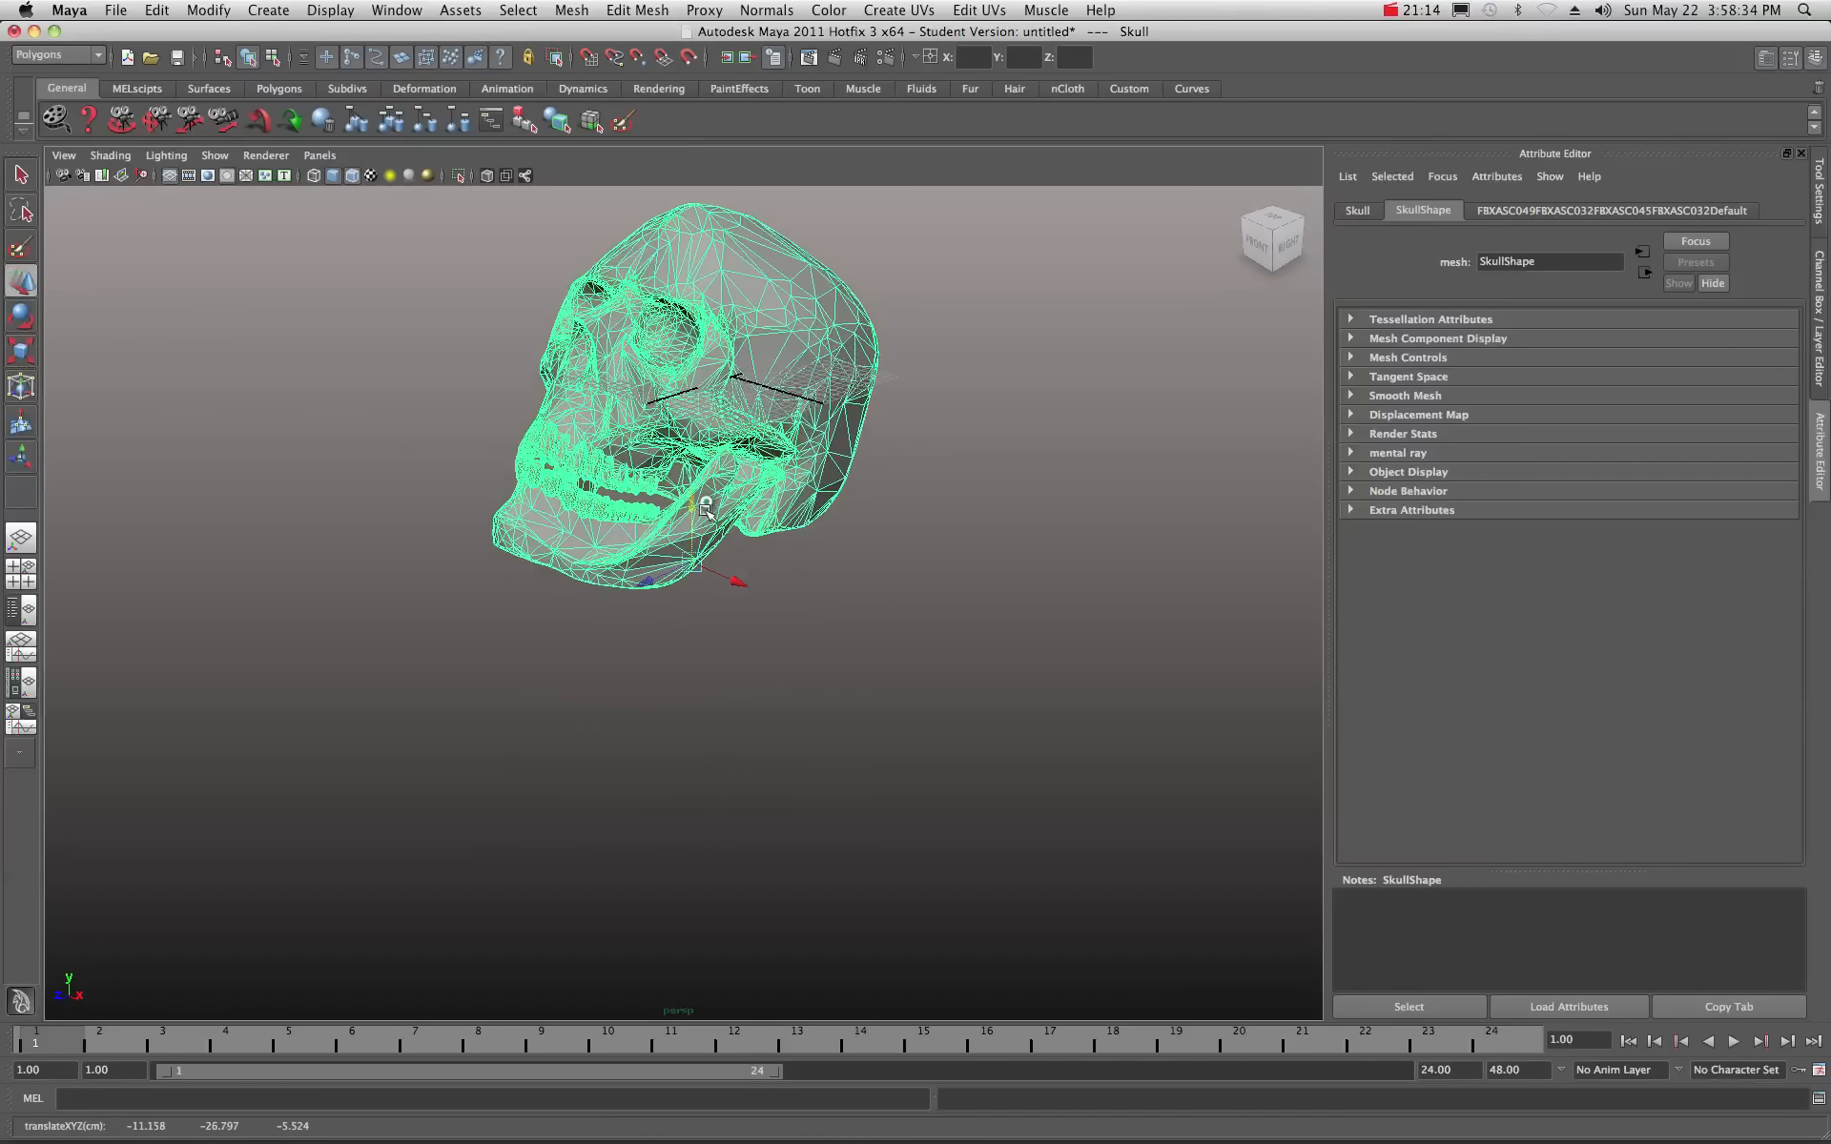
{"action": "key", "text": "ctrl+z"}
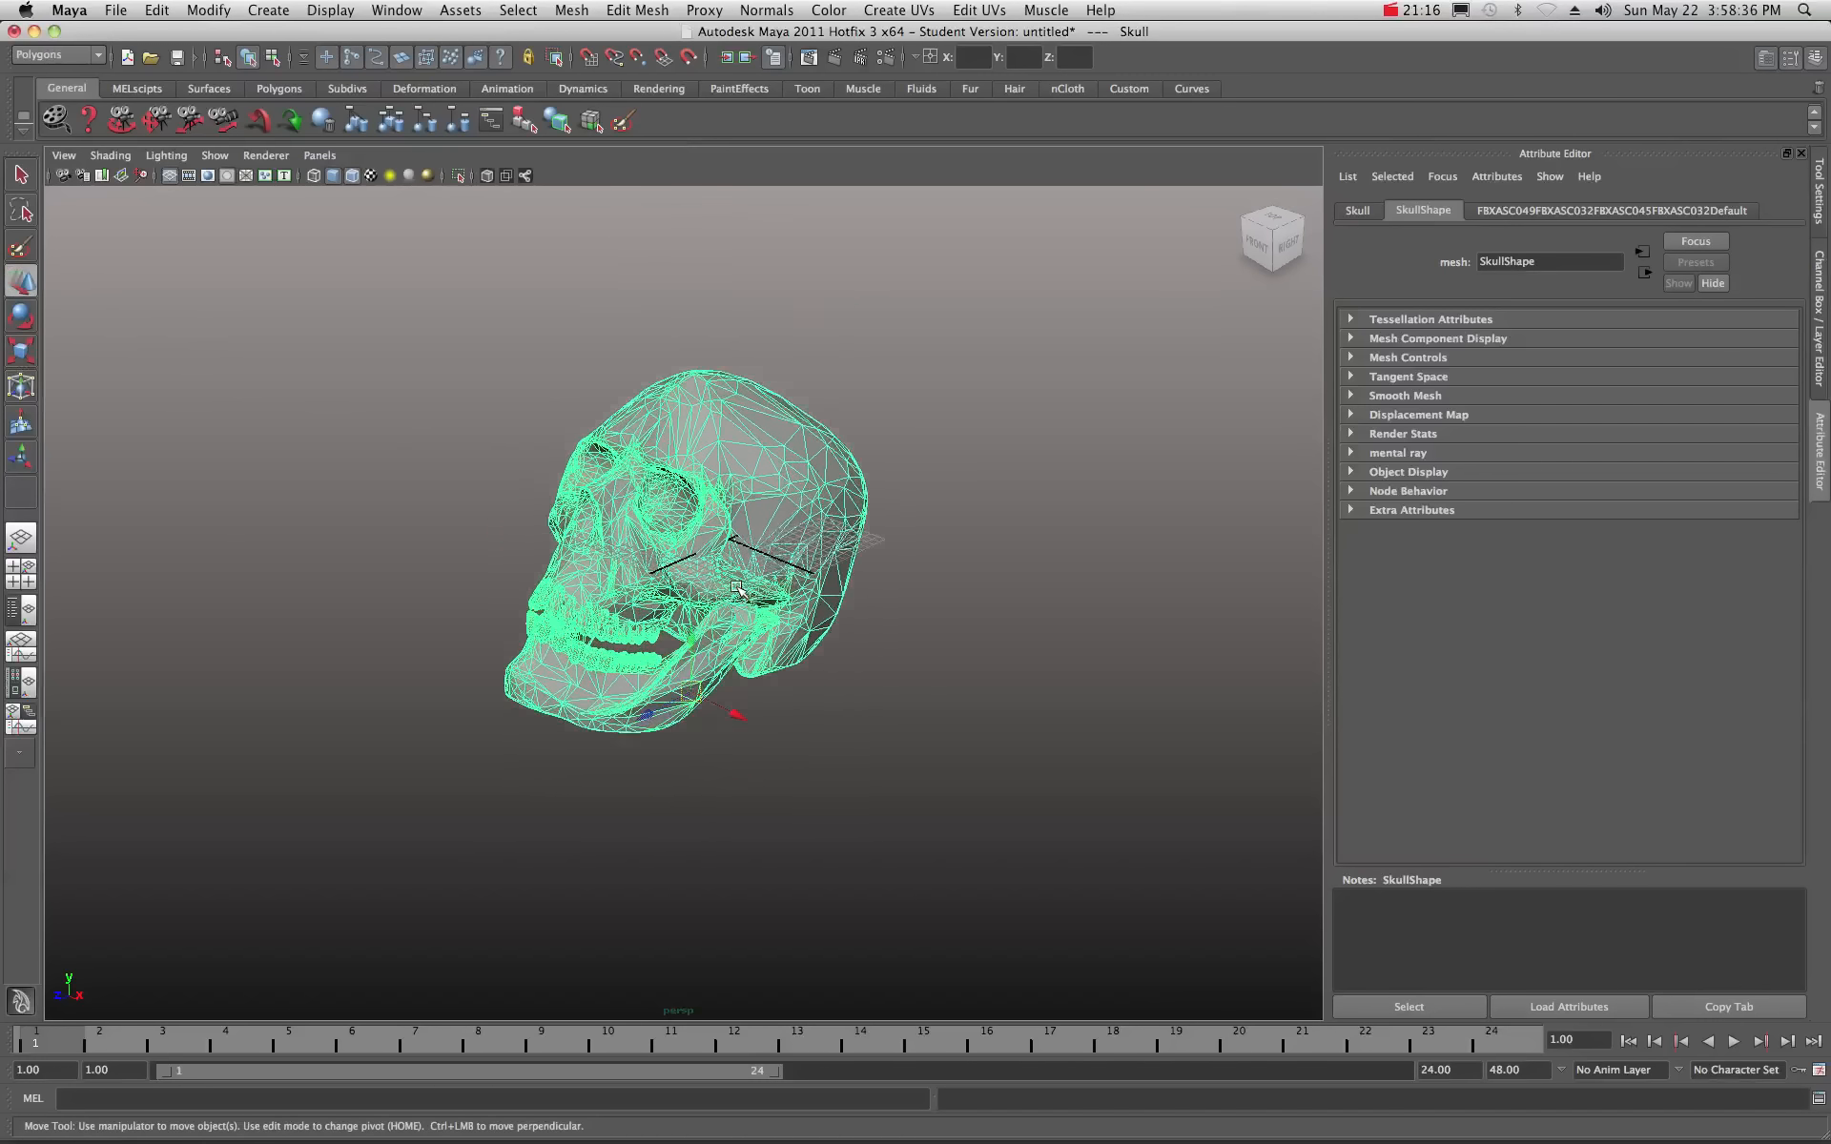
Render the perspective view of the skull with mental ray, shrink the Render View window and move it off the viewport.
{"action": "left_click", "coordinate": [835, 57]}
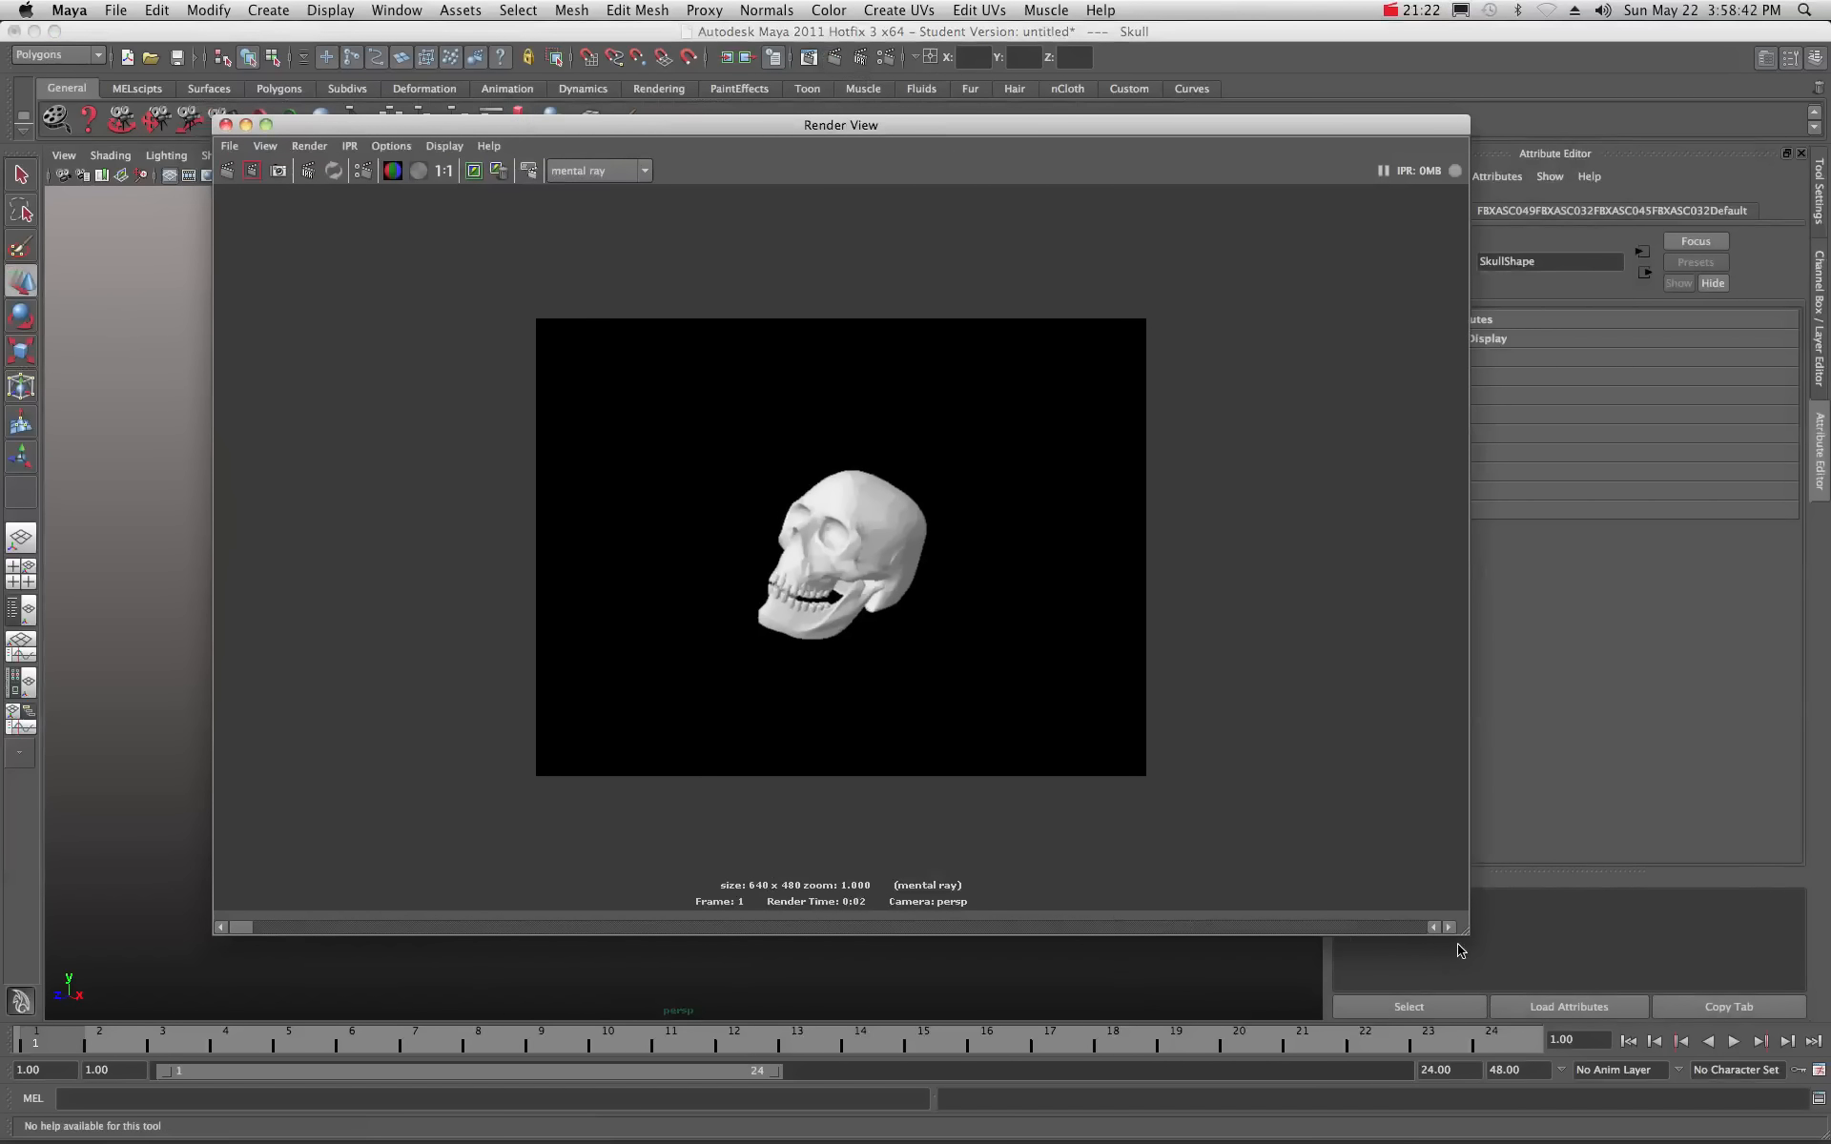
{"action": "left_click_drag", "start_coordinate": [1465, 933], "coordinate": [999, 728]}
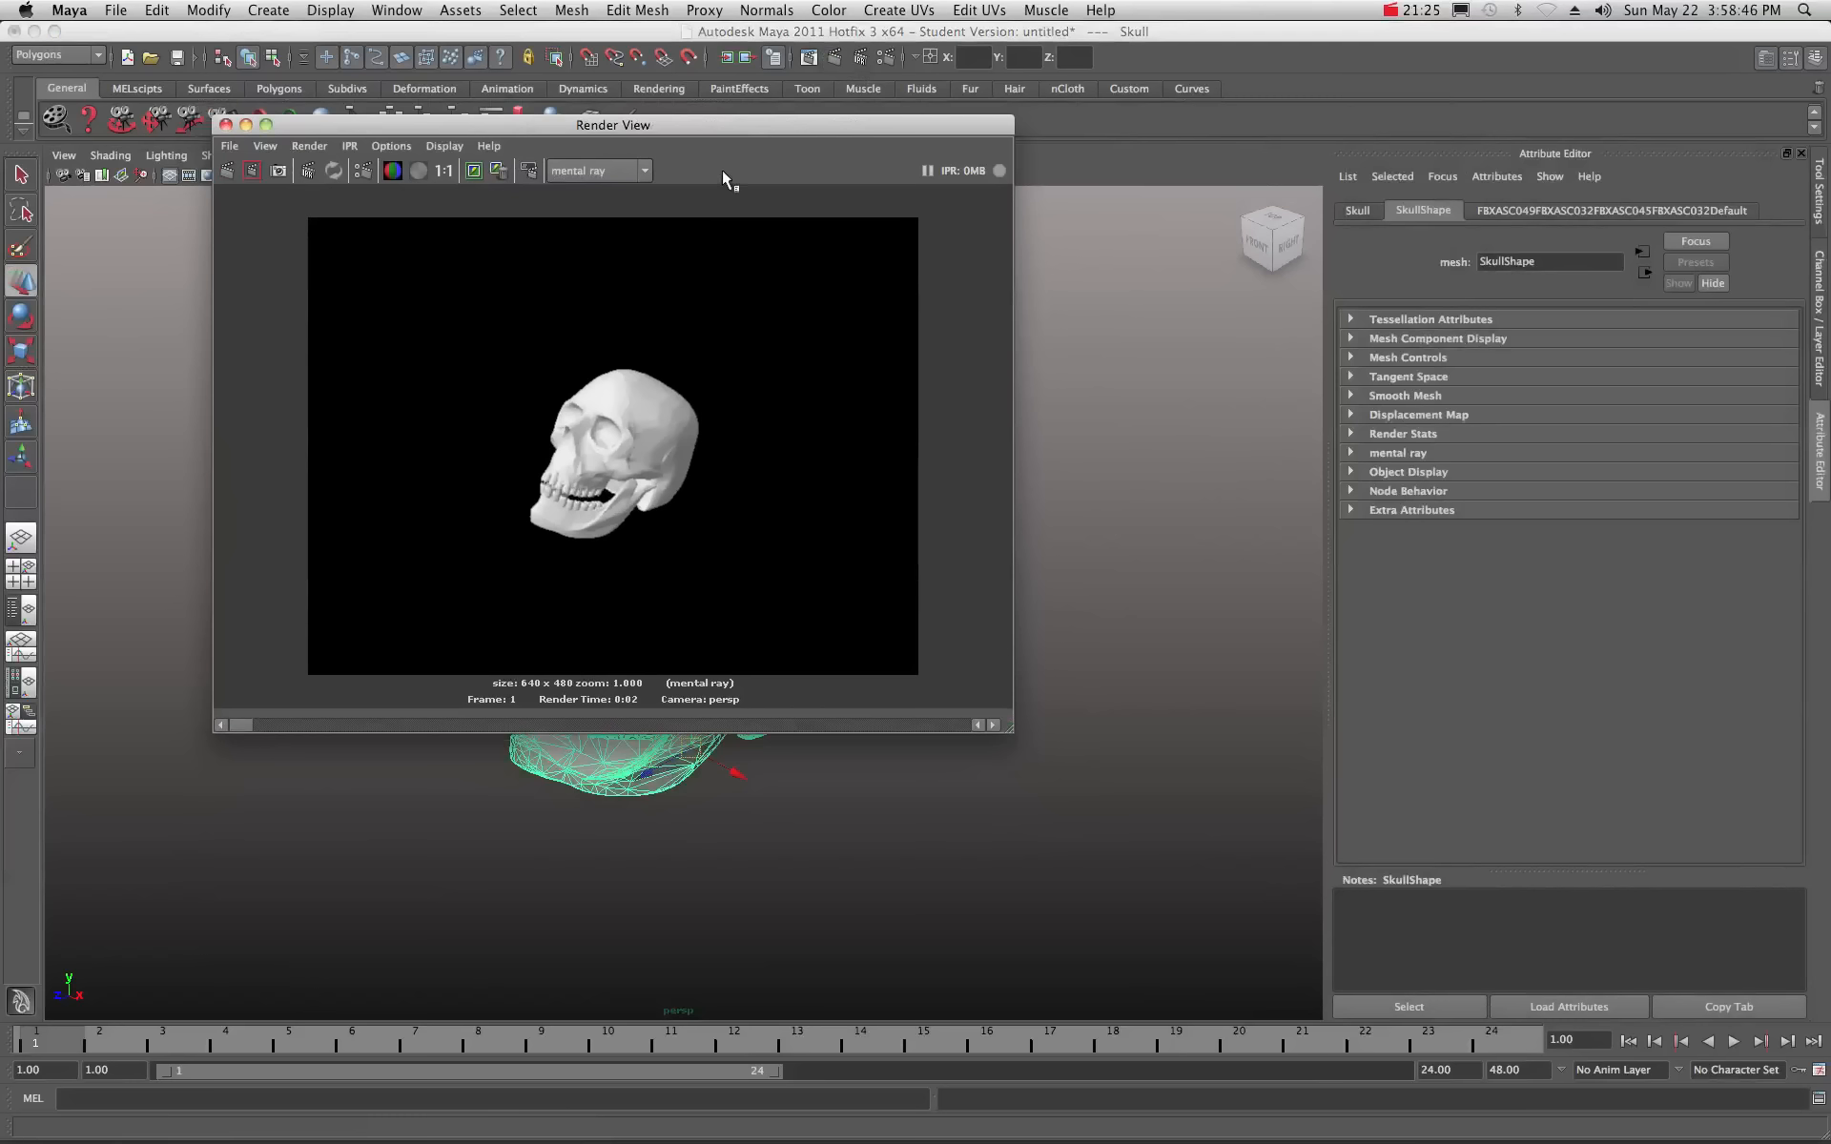
{"action": "left_click_drag", "start_coordinate": [707, 120], "coordinate": [1830, 315]}
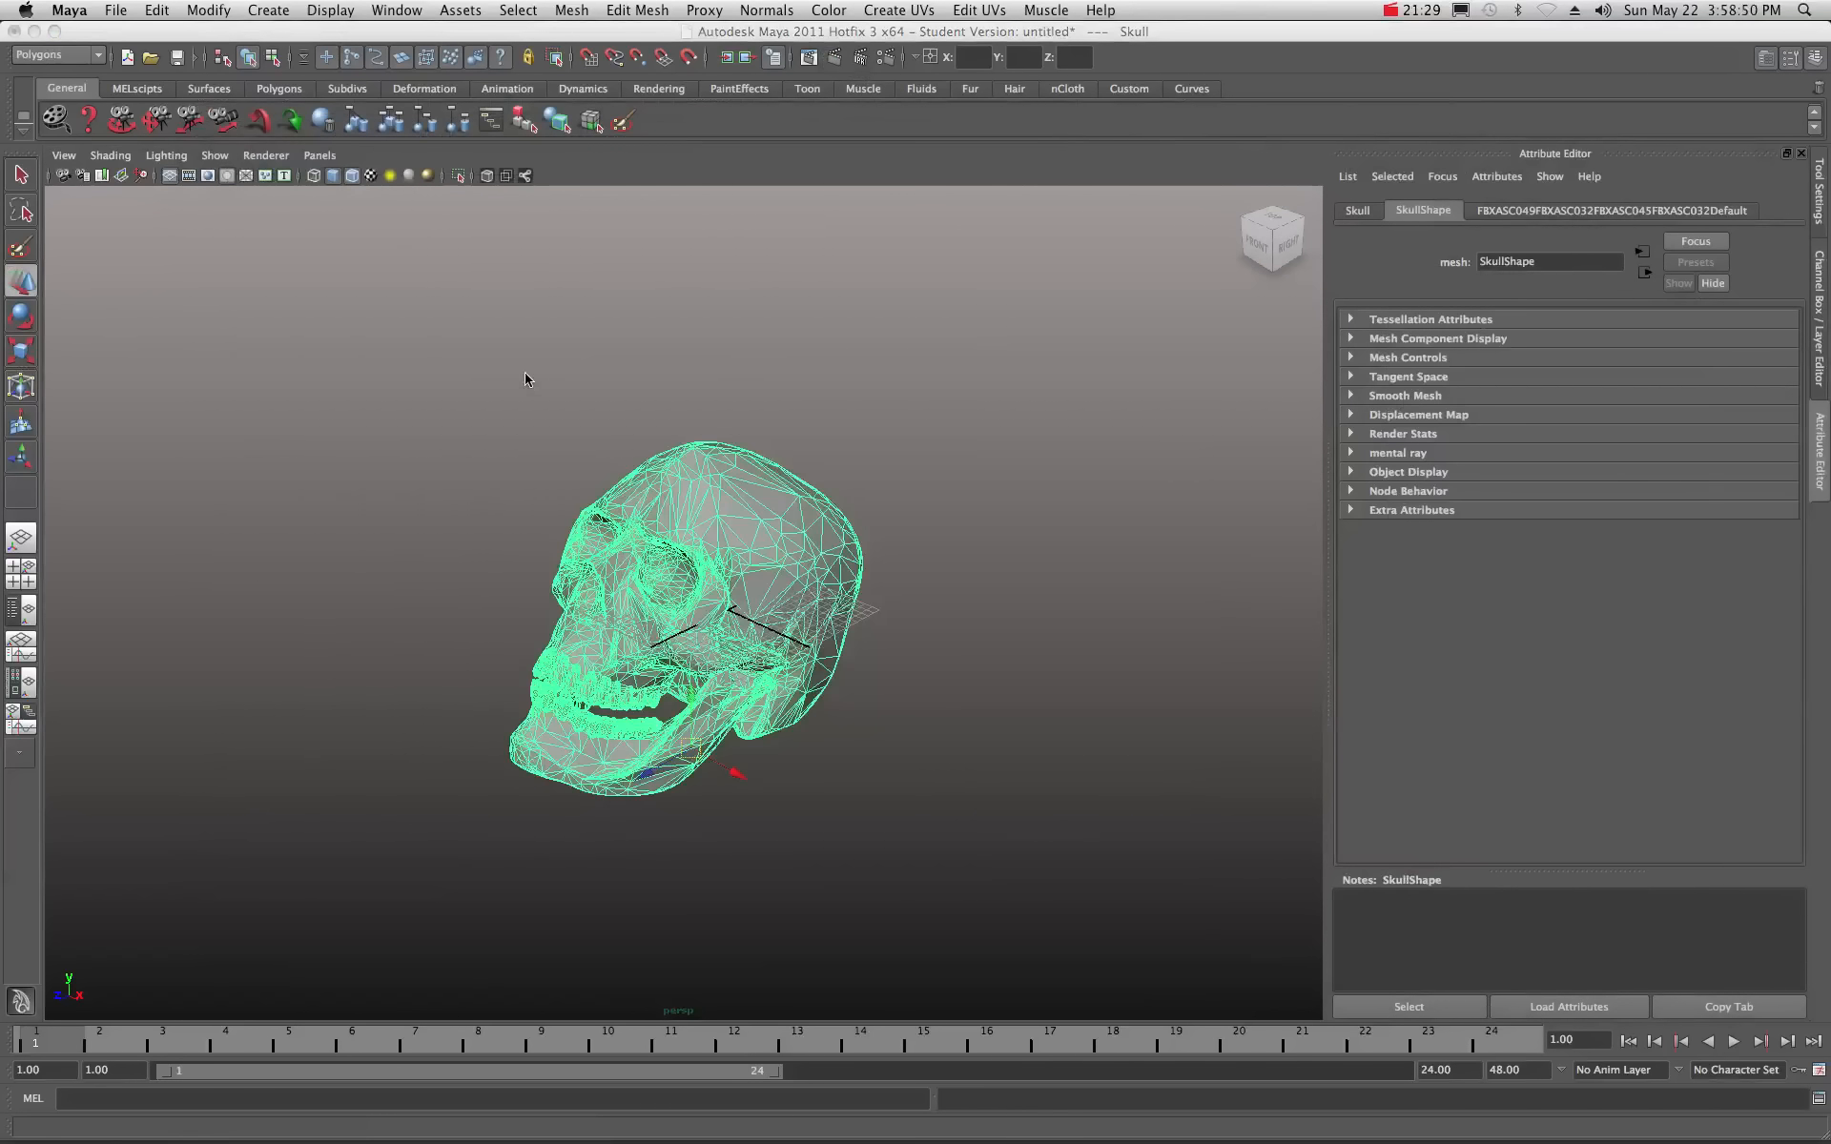
Start an import and browse to the 3Ds Max Files folder on the Desktop.
{"action": "left_click", "coordinate": [114, 11]}
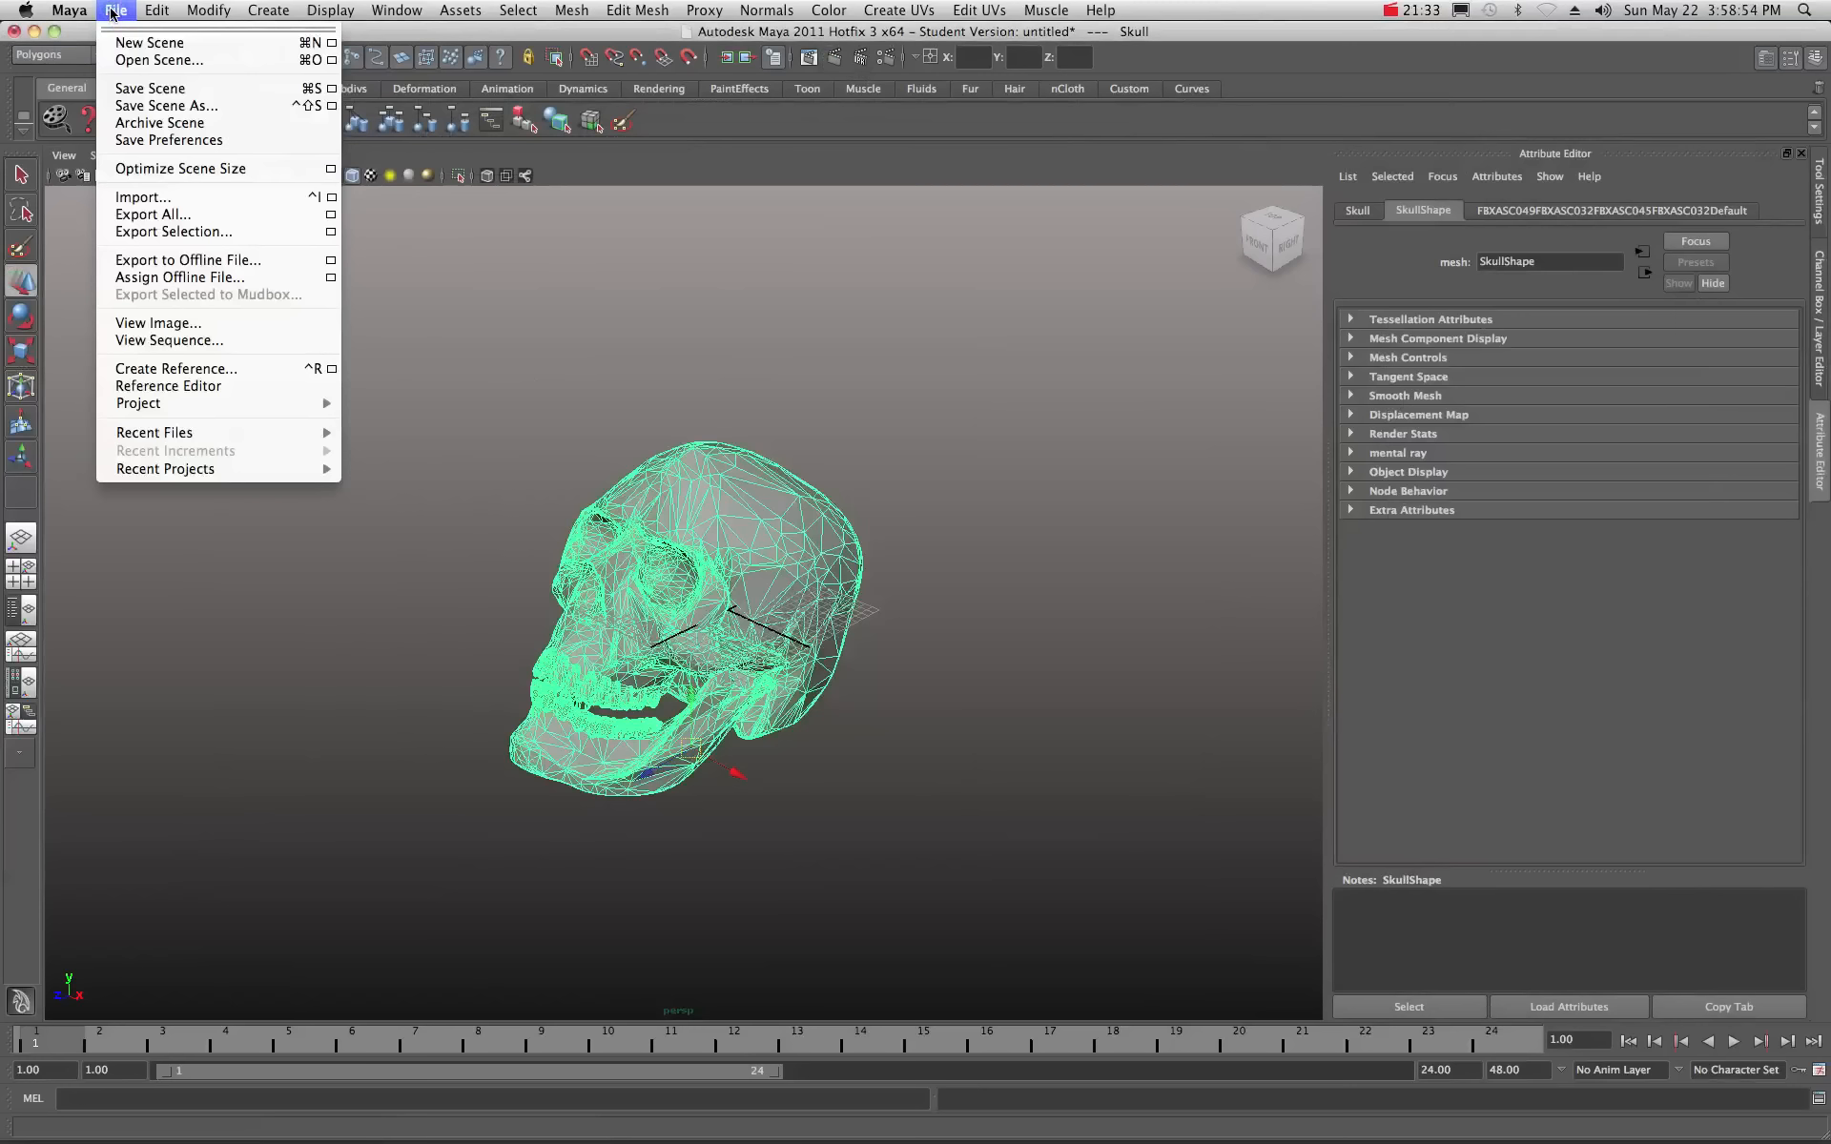
{"action": "left_click", "coordinate": [150, 198]}
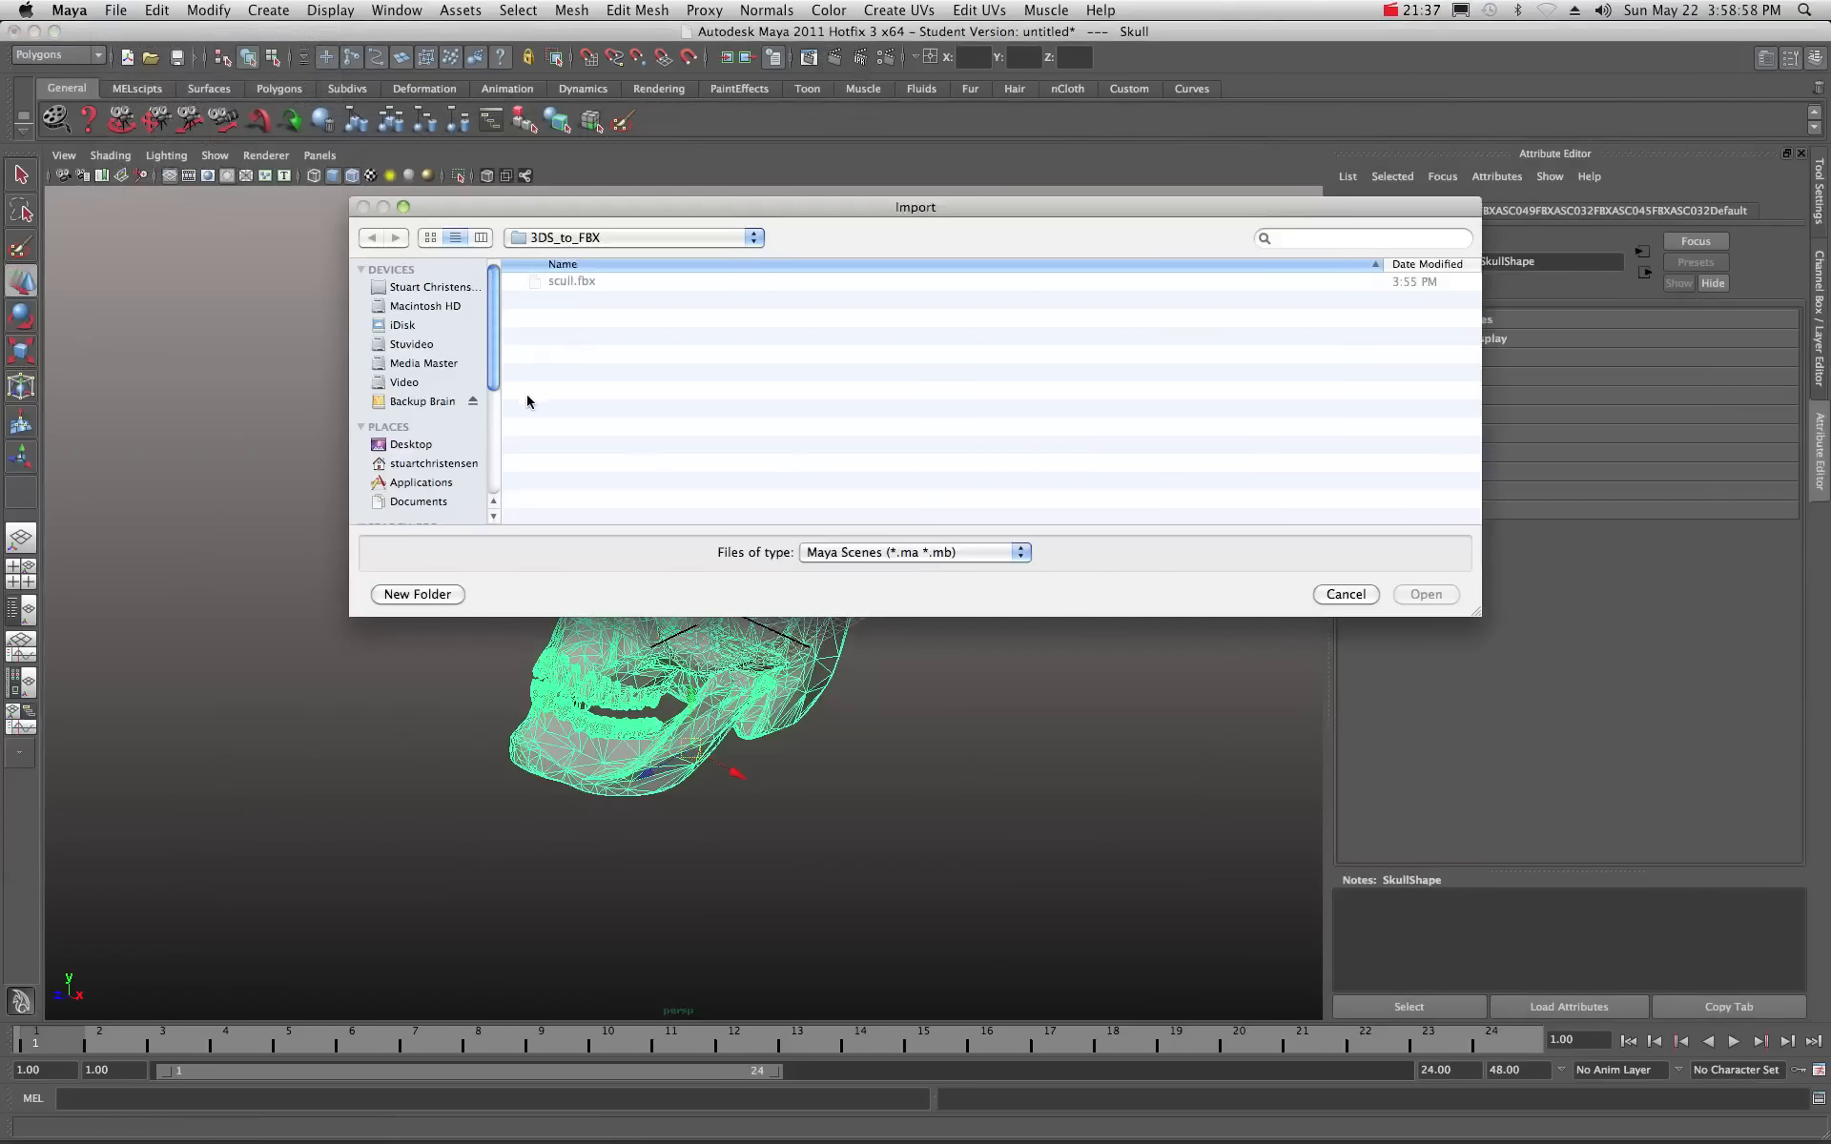
{"action": "left_click", "coordinate": [418, 446]}
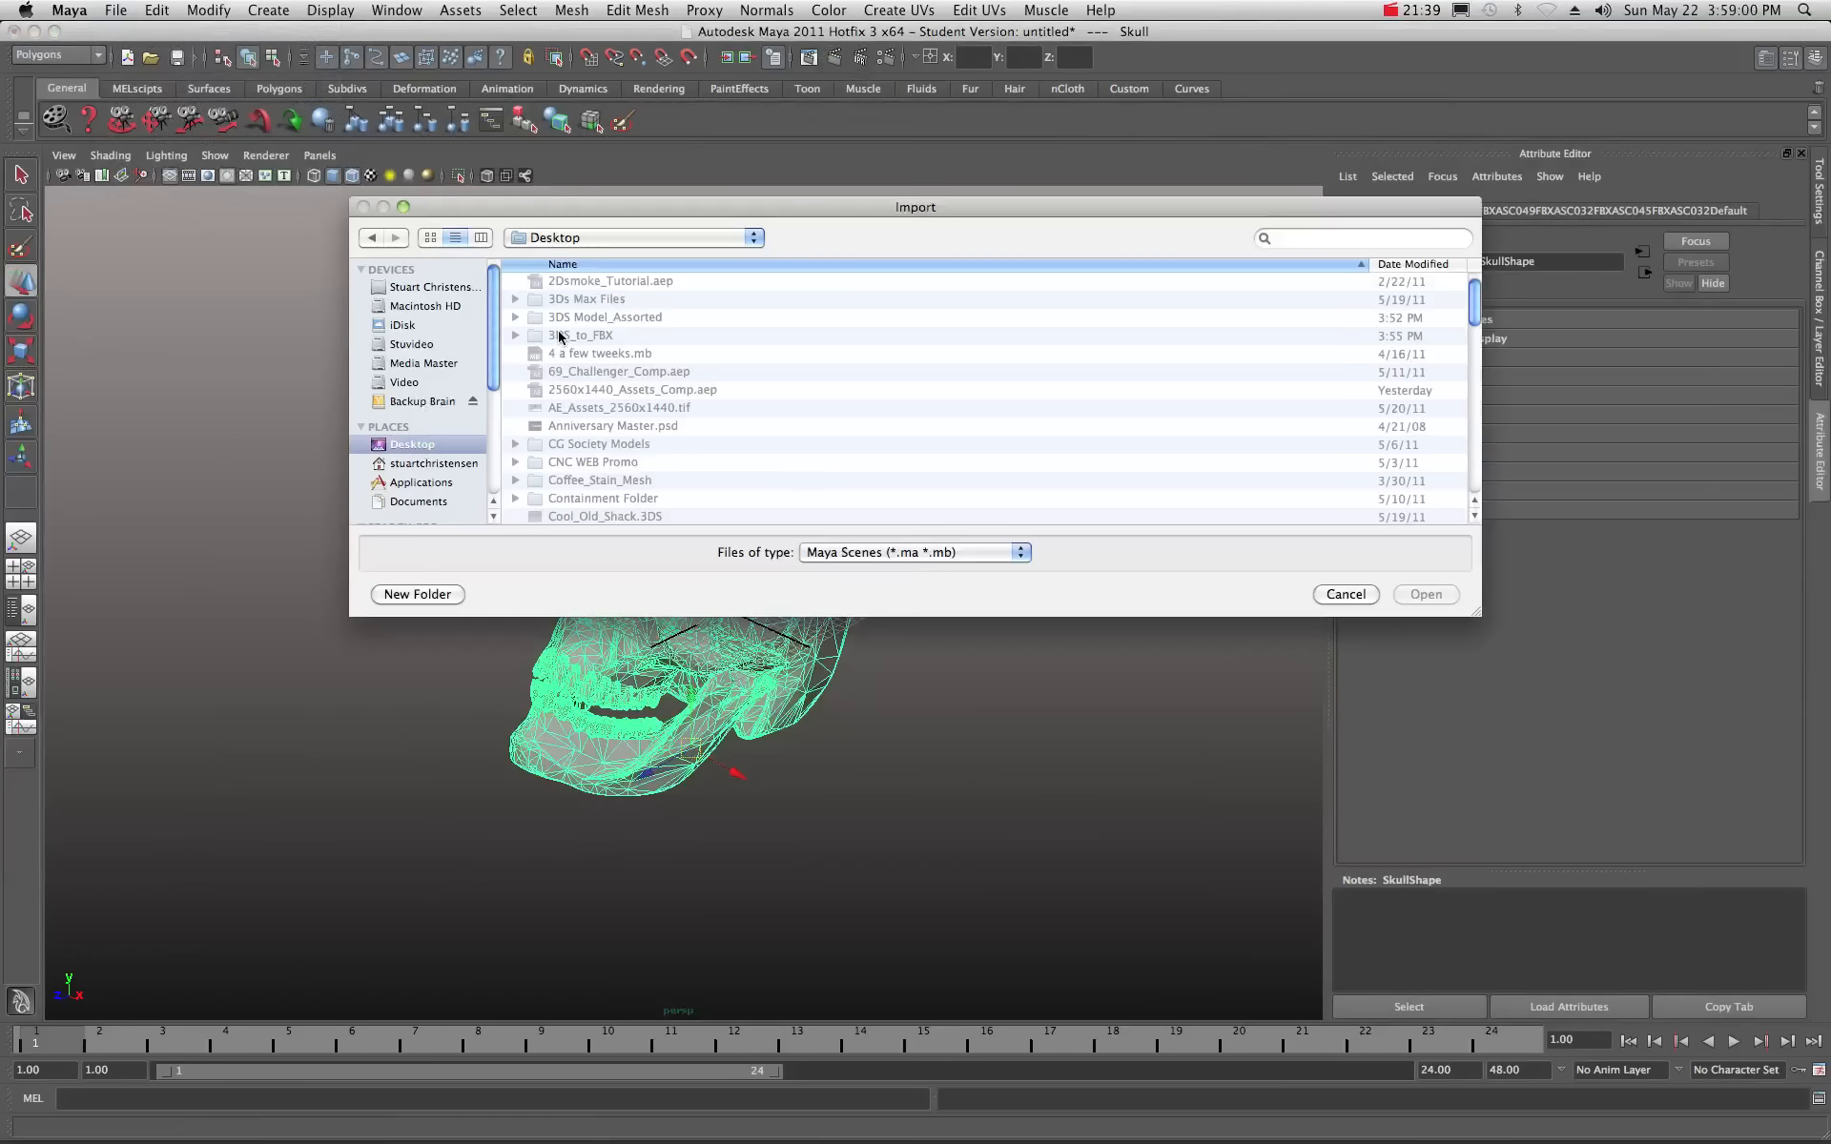
{"action": "left_click", "coordinate": [538, 319]}
{"action": "left_click", "coordinate": [536, 303]}
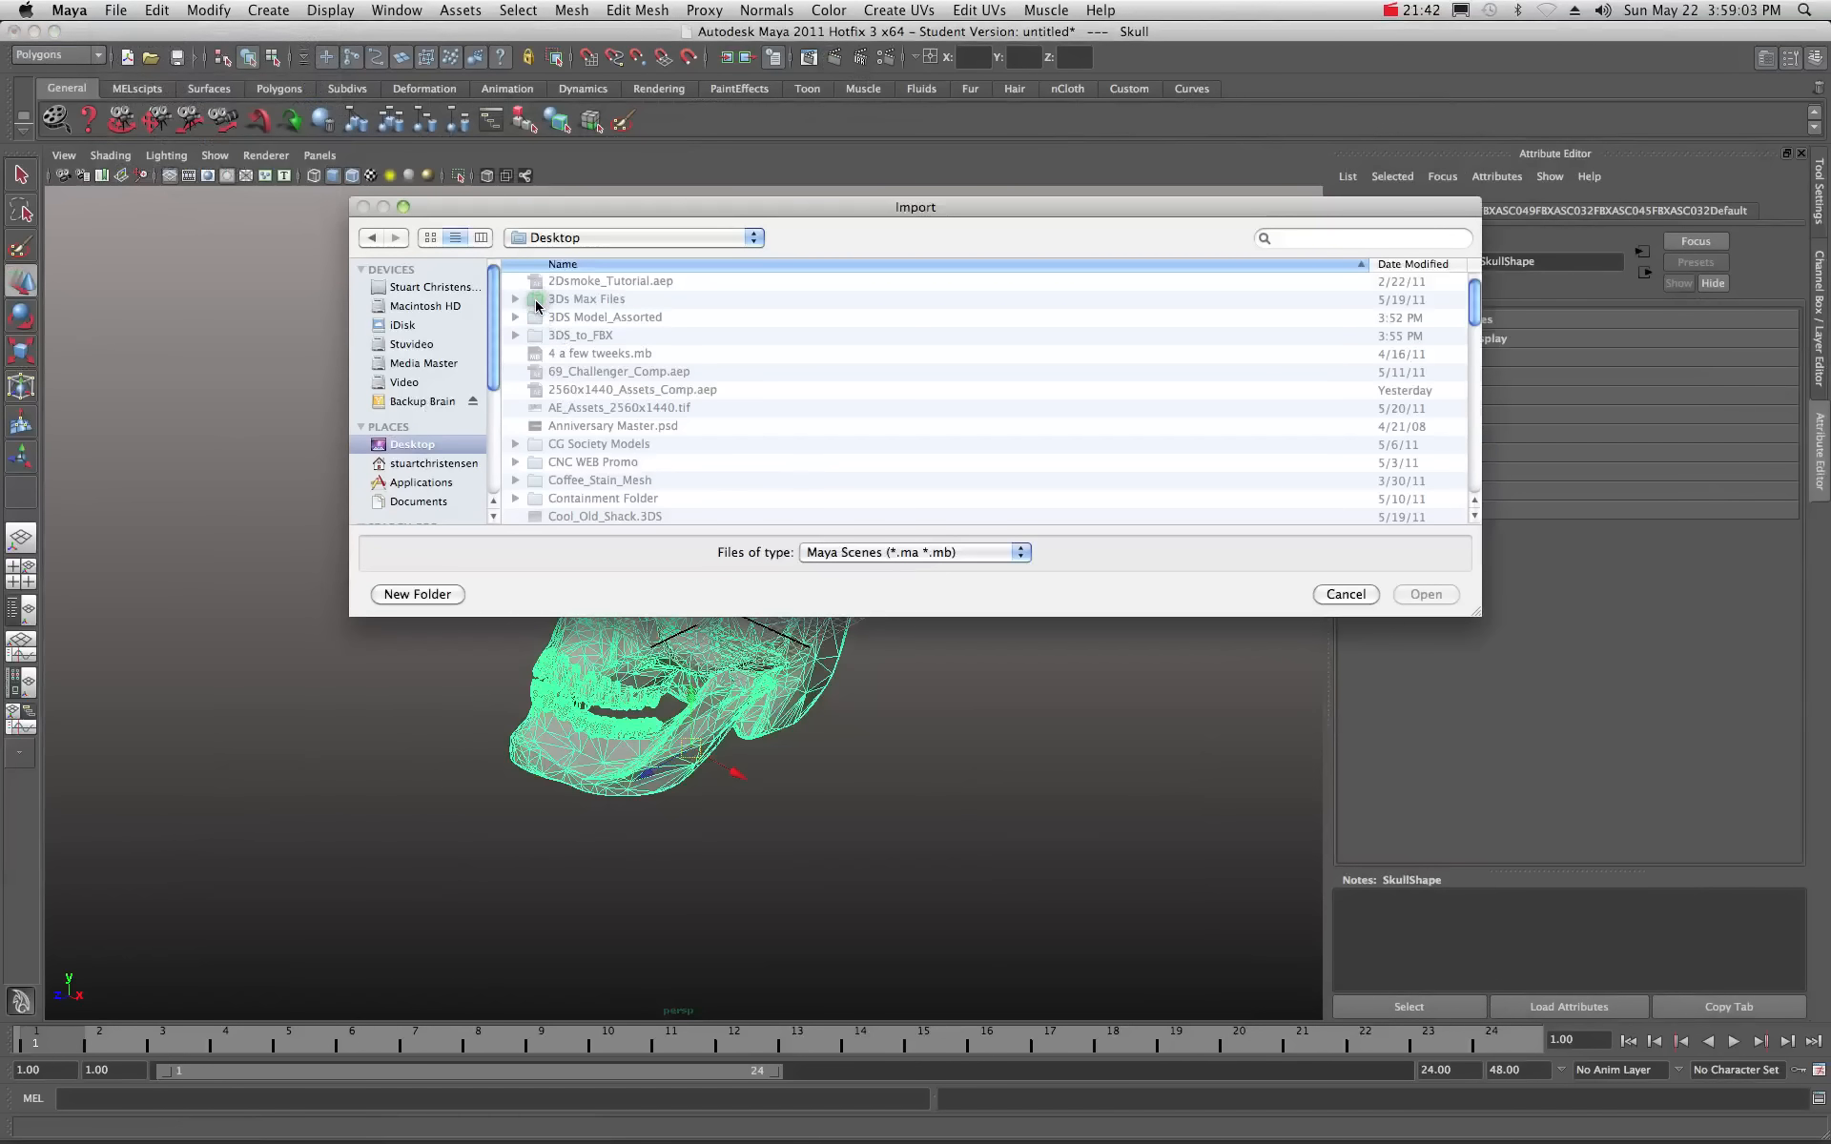
{"action": "left_click", "coordinate": [408, 463]}
{"action": "left_click", "coordinate": [414, 444]}
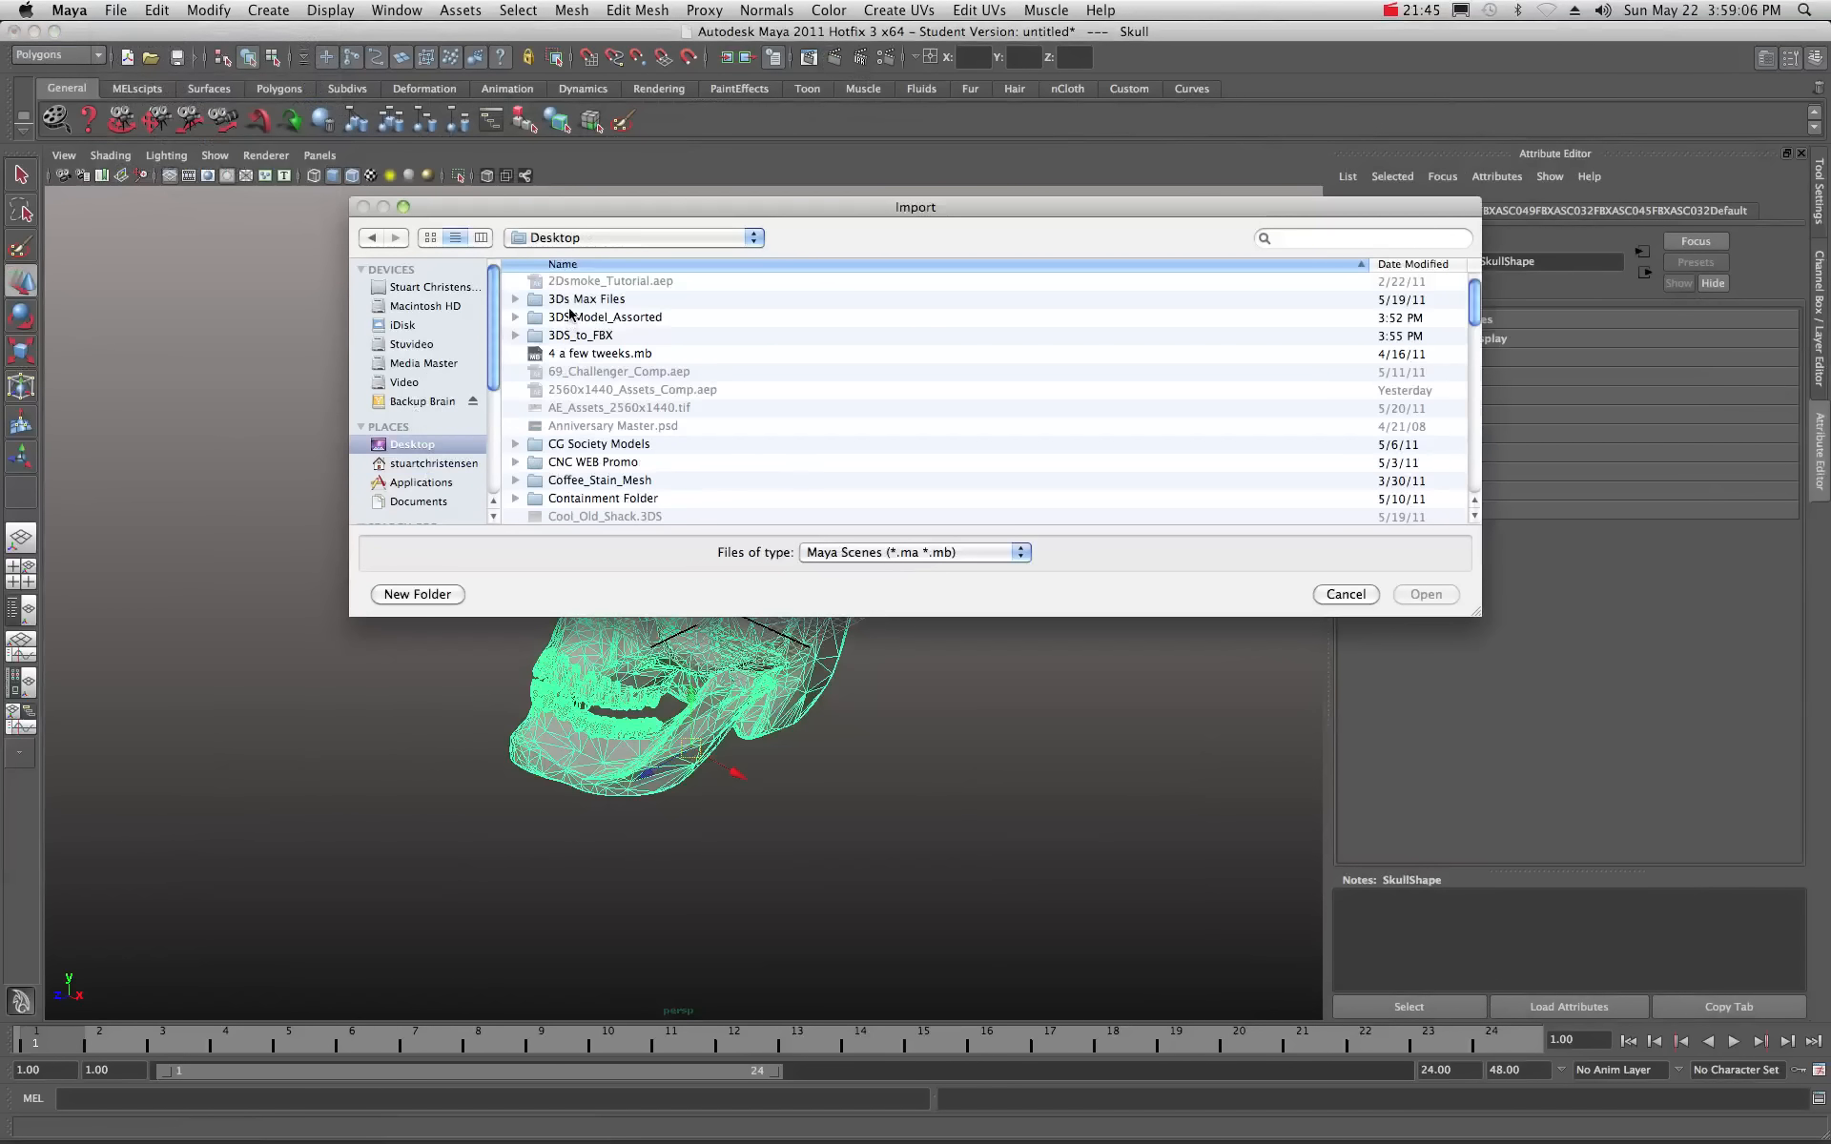
{"action": "left_click", "coordinate": [570, 301]}
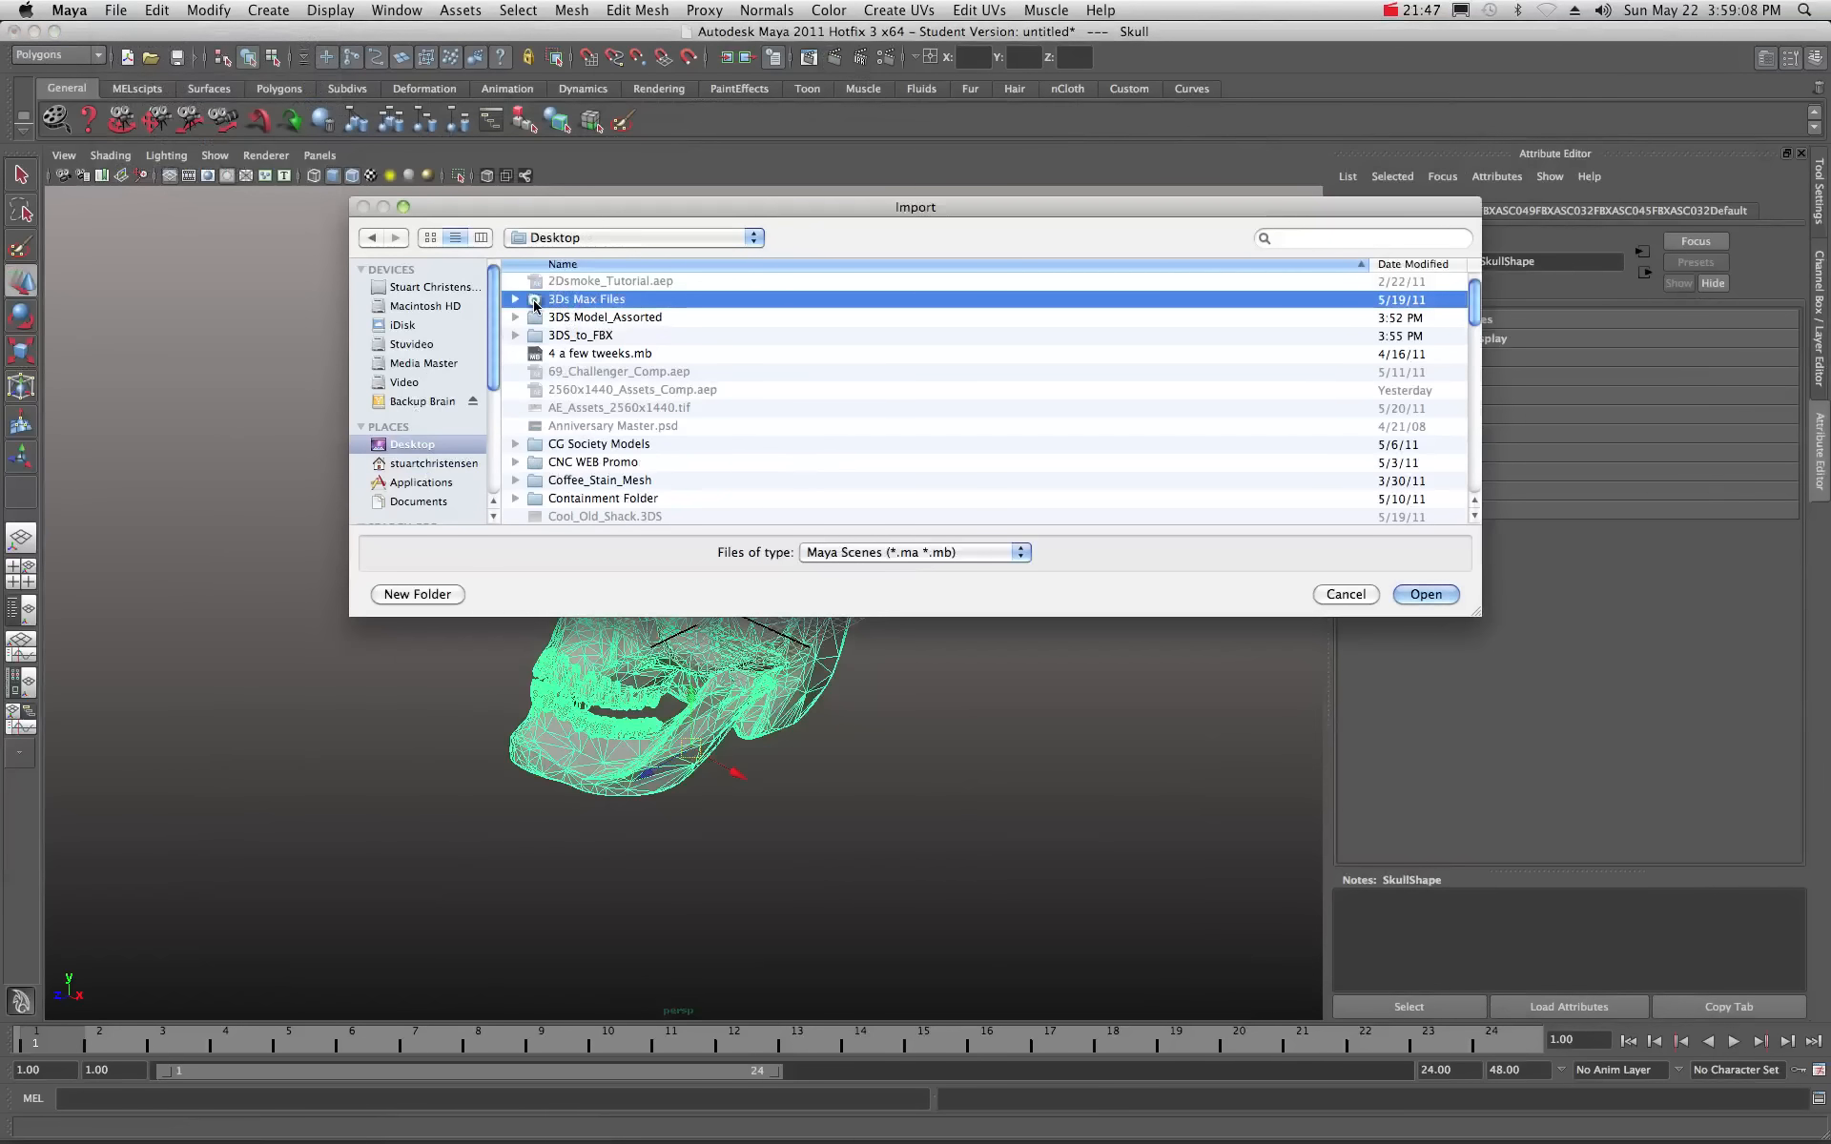
{"action": "double_click", "coordinate": [535, 301]}
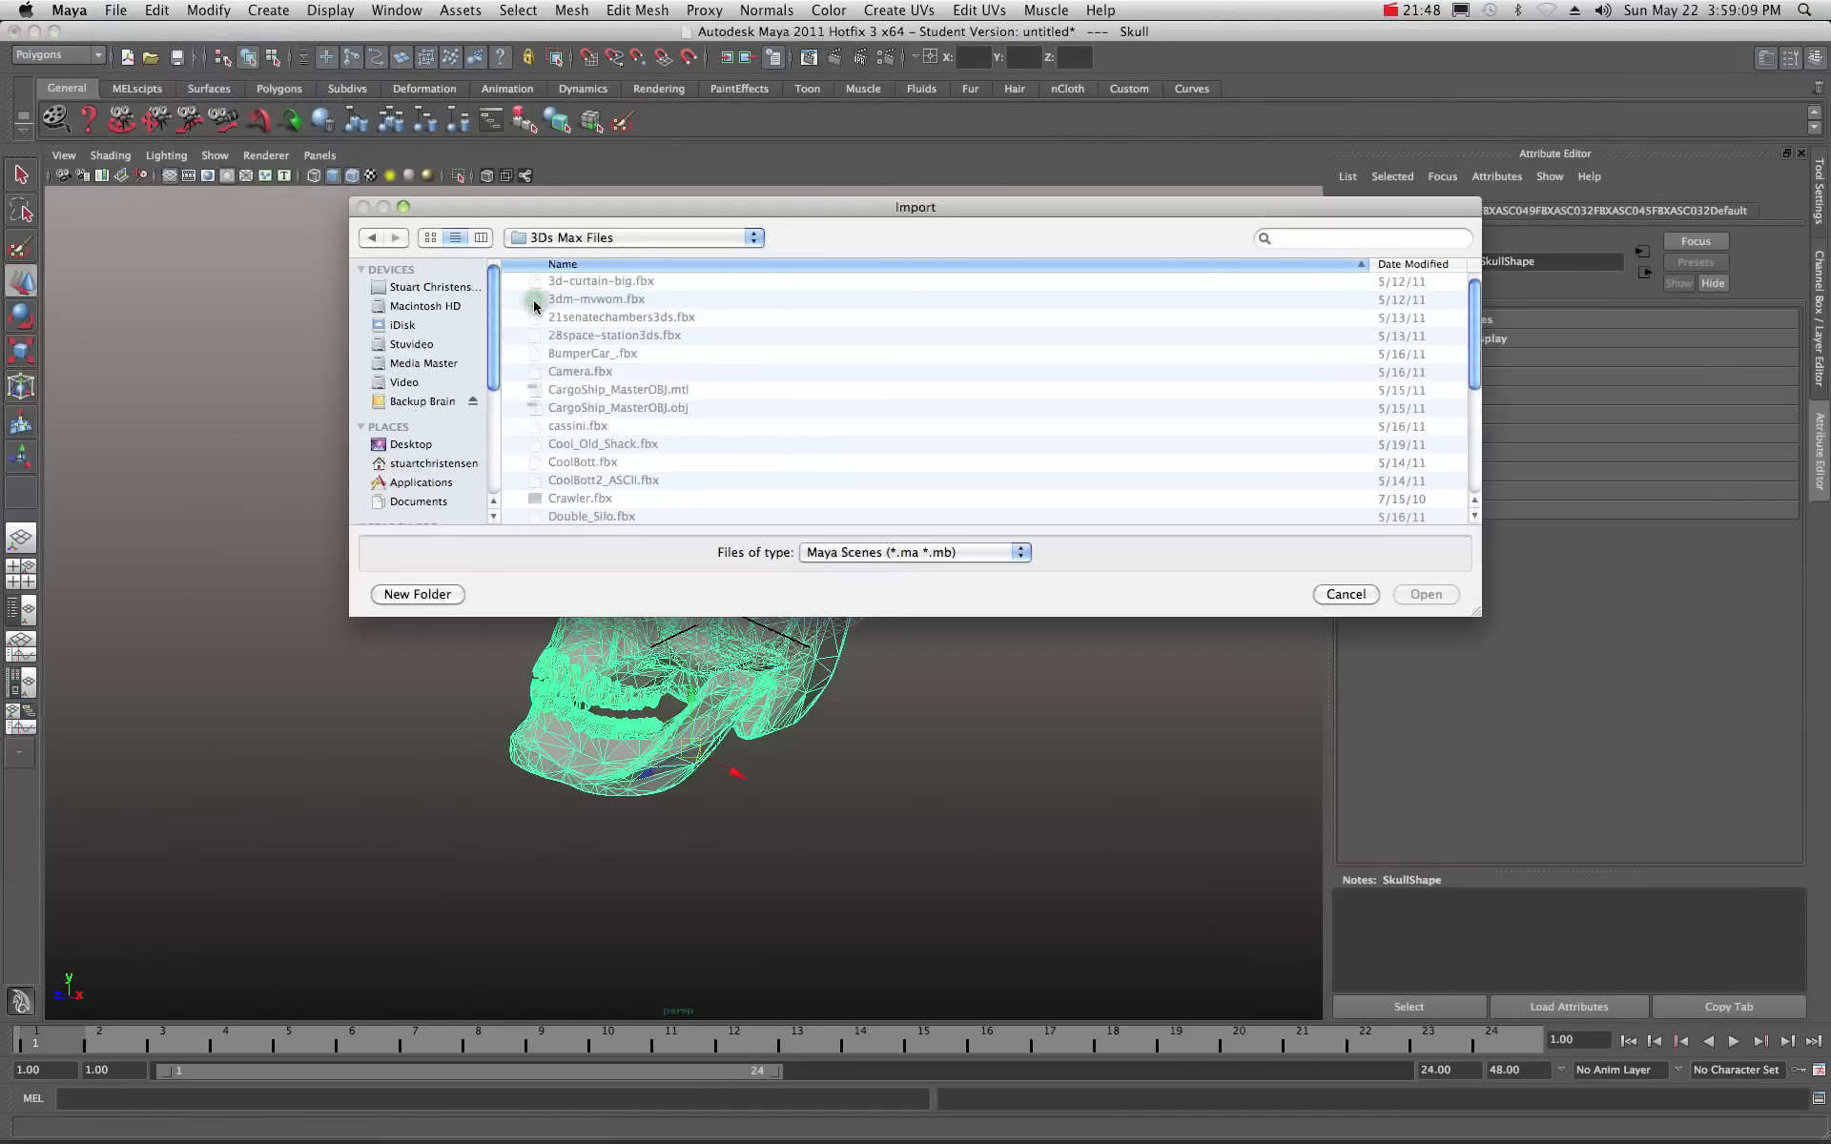
Set the import file type to Fbx and open 3dm-mvwom.fbx.
{"action": "left_click", "coordinate": [1018, 551]}
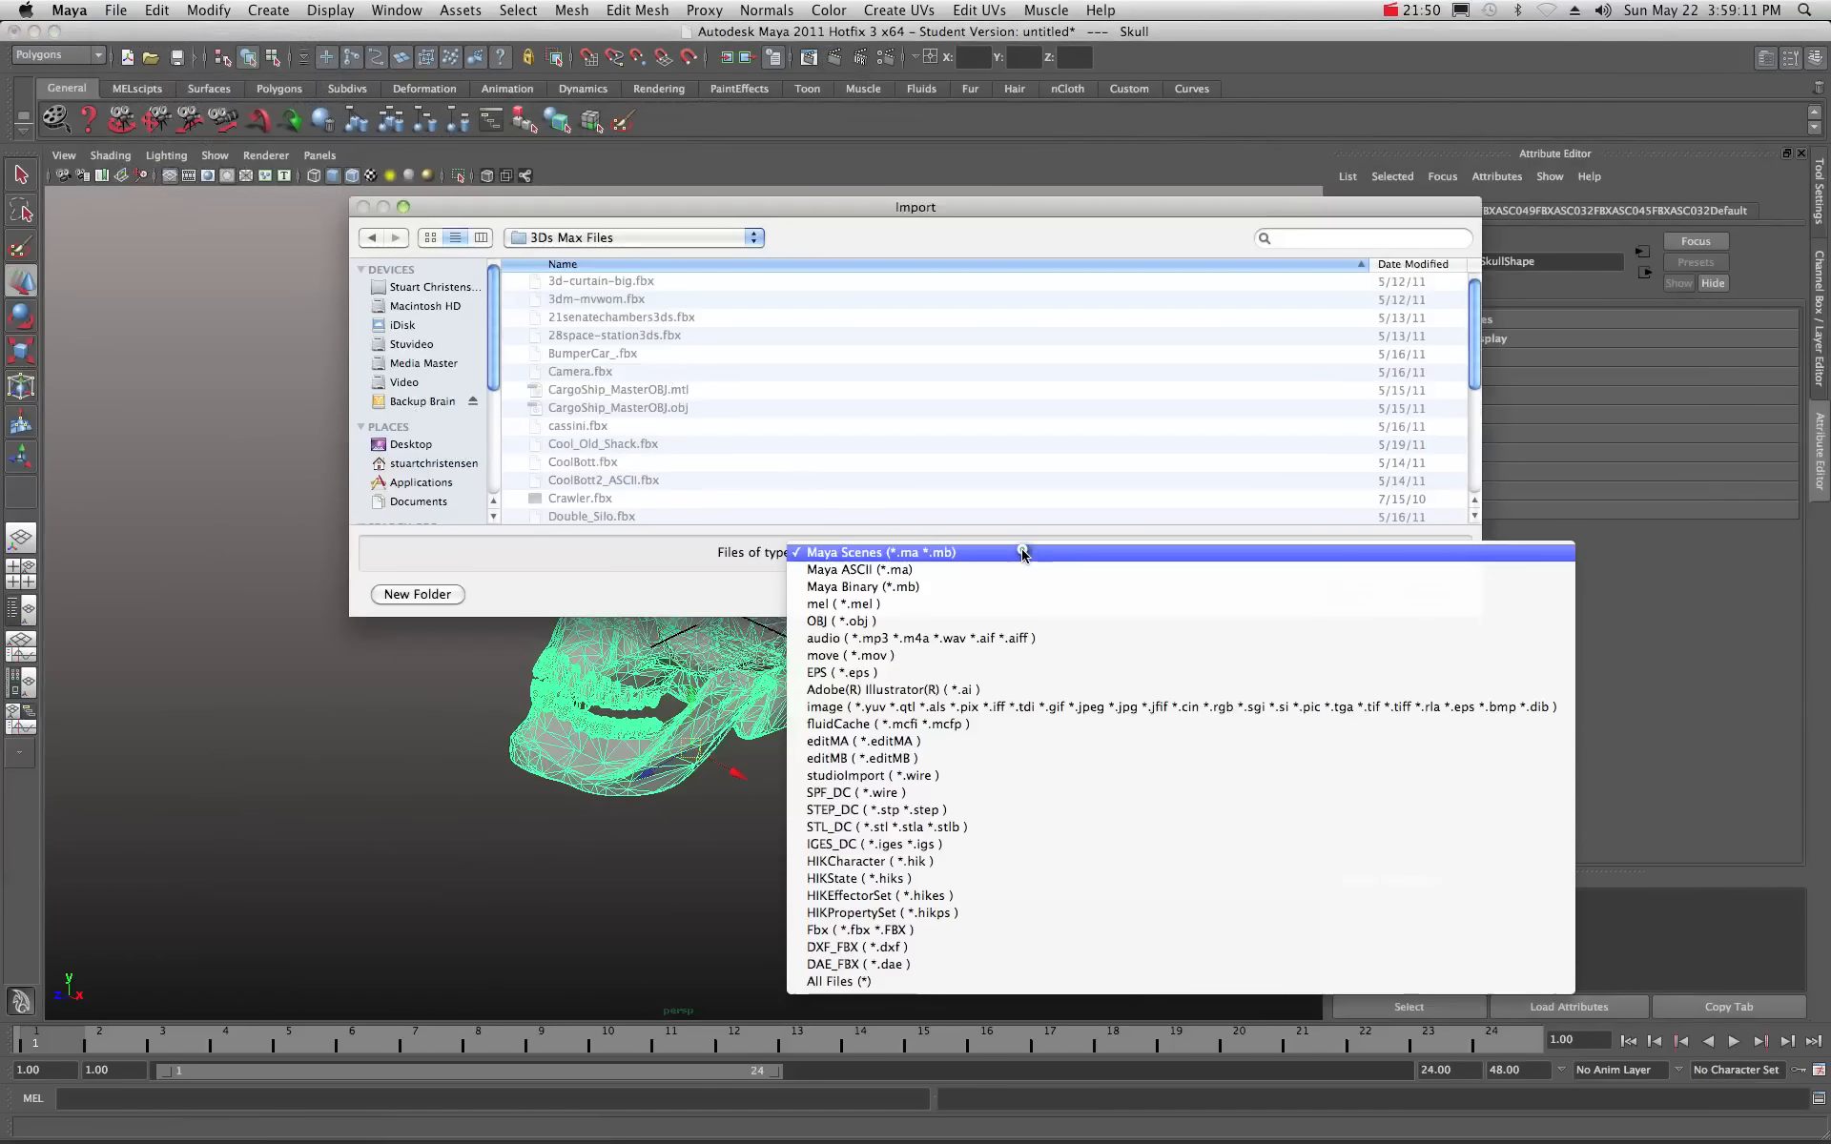
{"action": "left_click", "coordinate": [874, 931]}
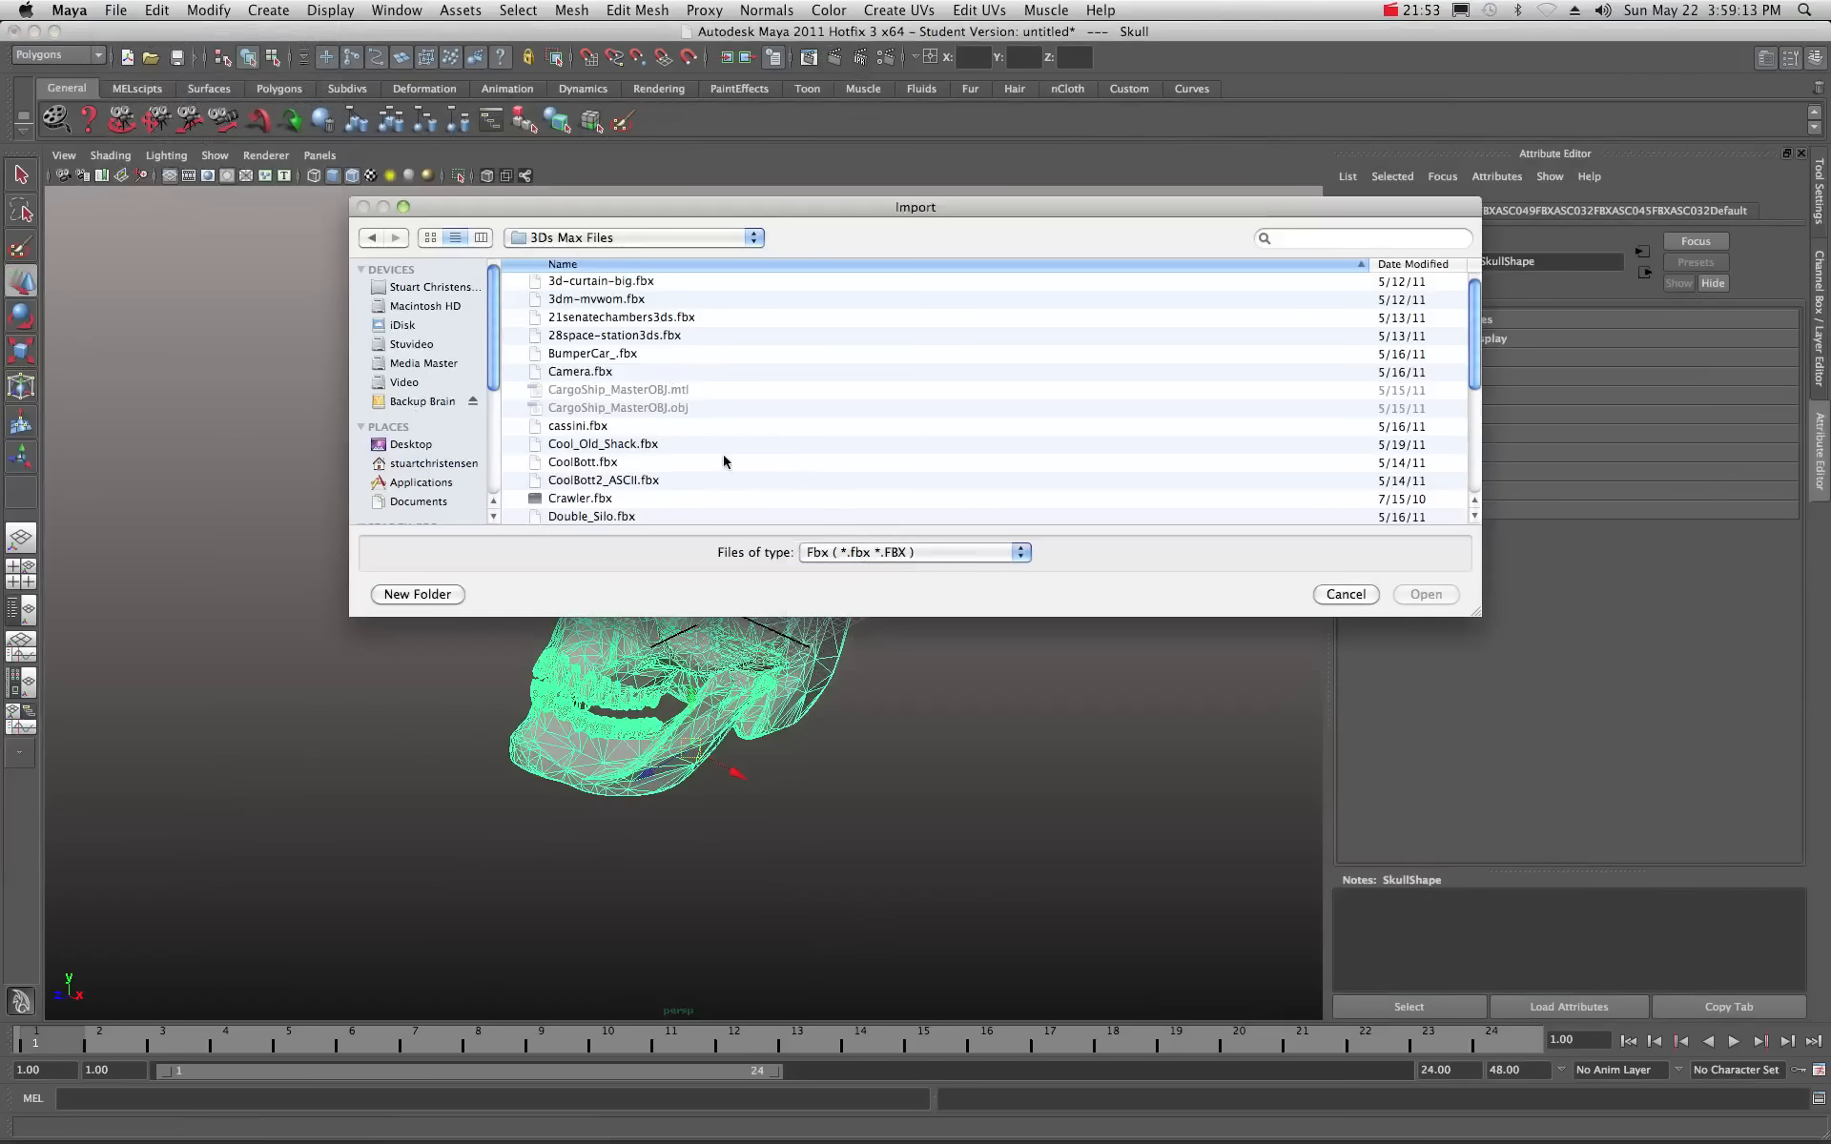
{"action": "left_click", "coordinate": [563, 299]}
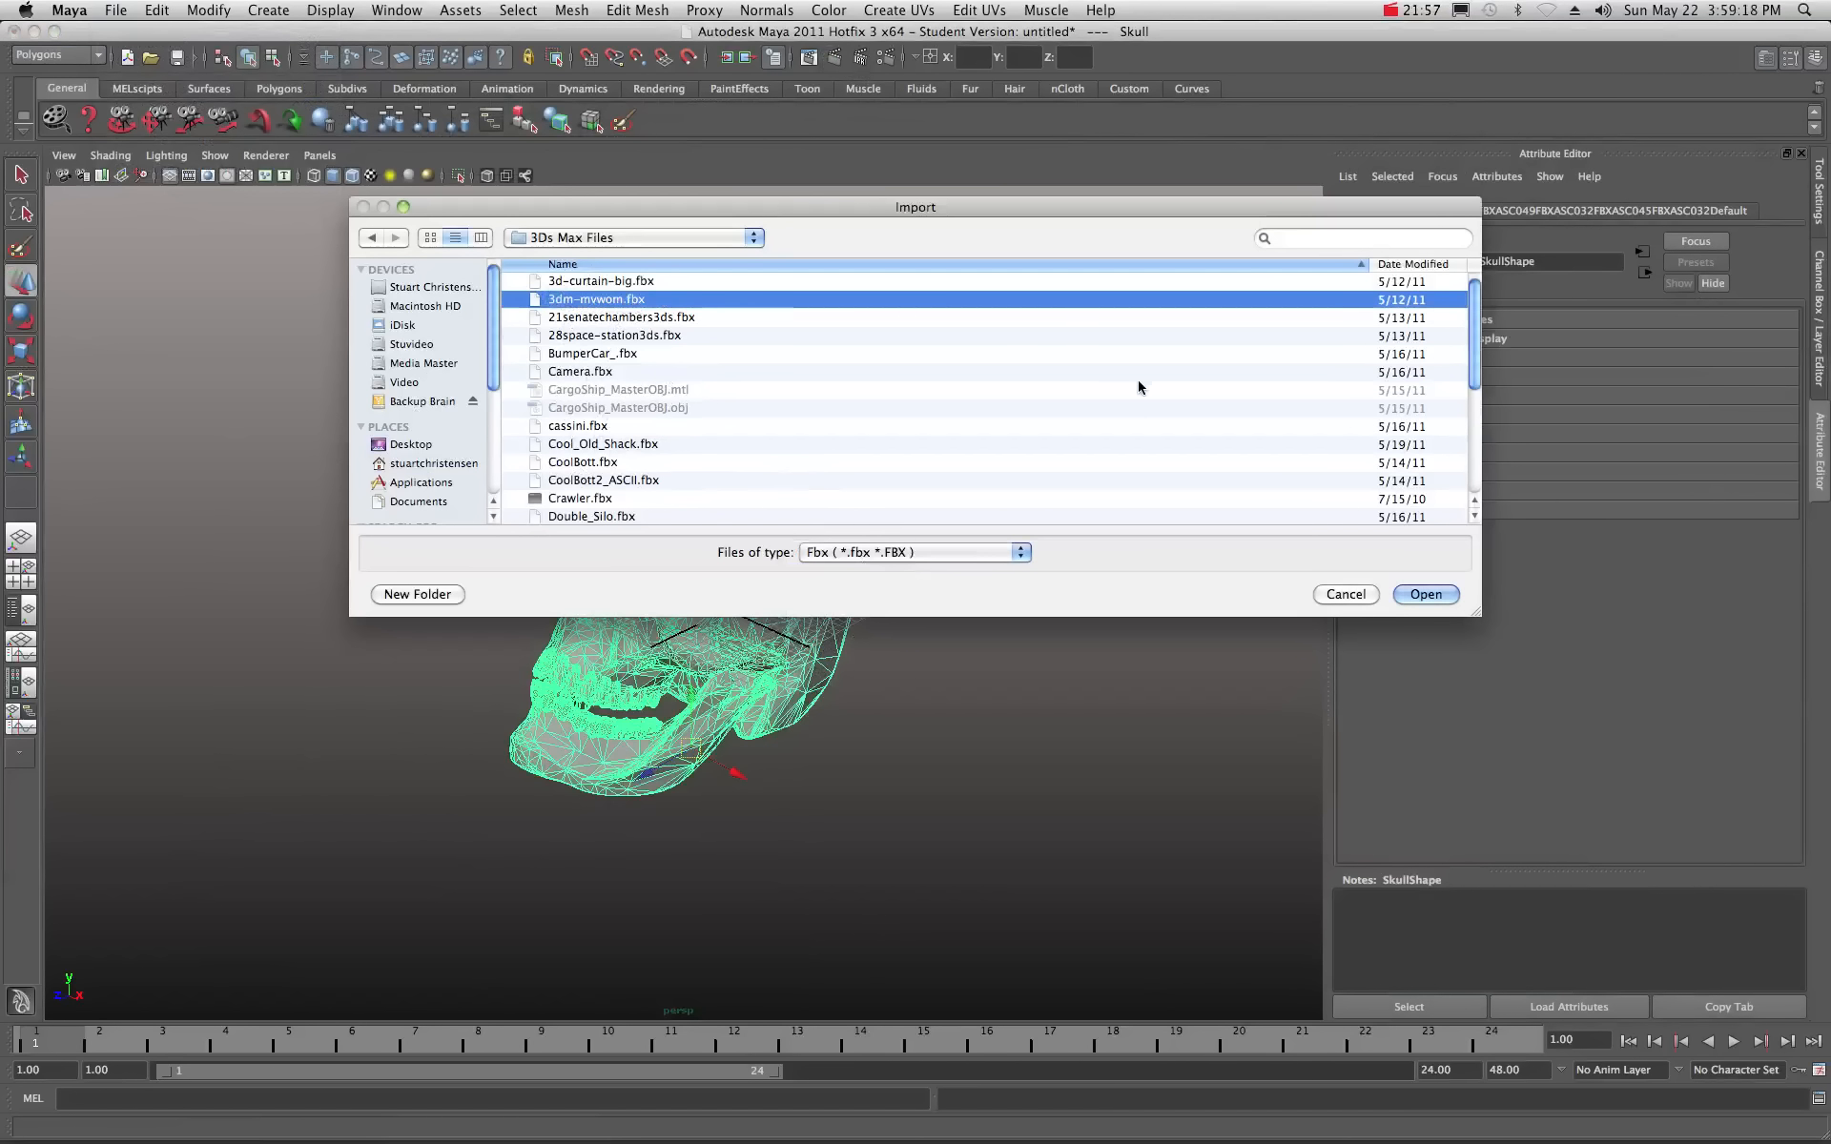
{"action": "left_click", "coordinate": [1424, 595]}
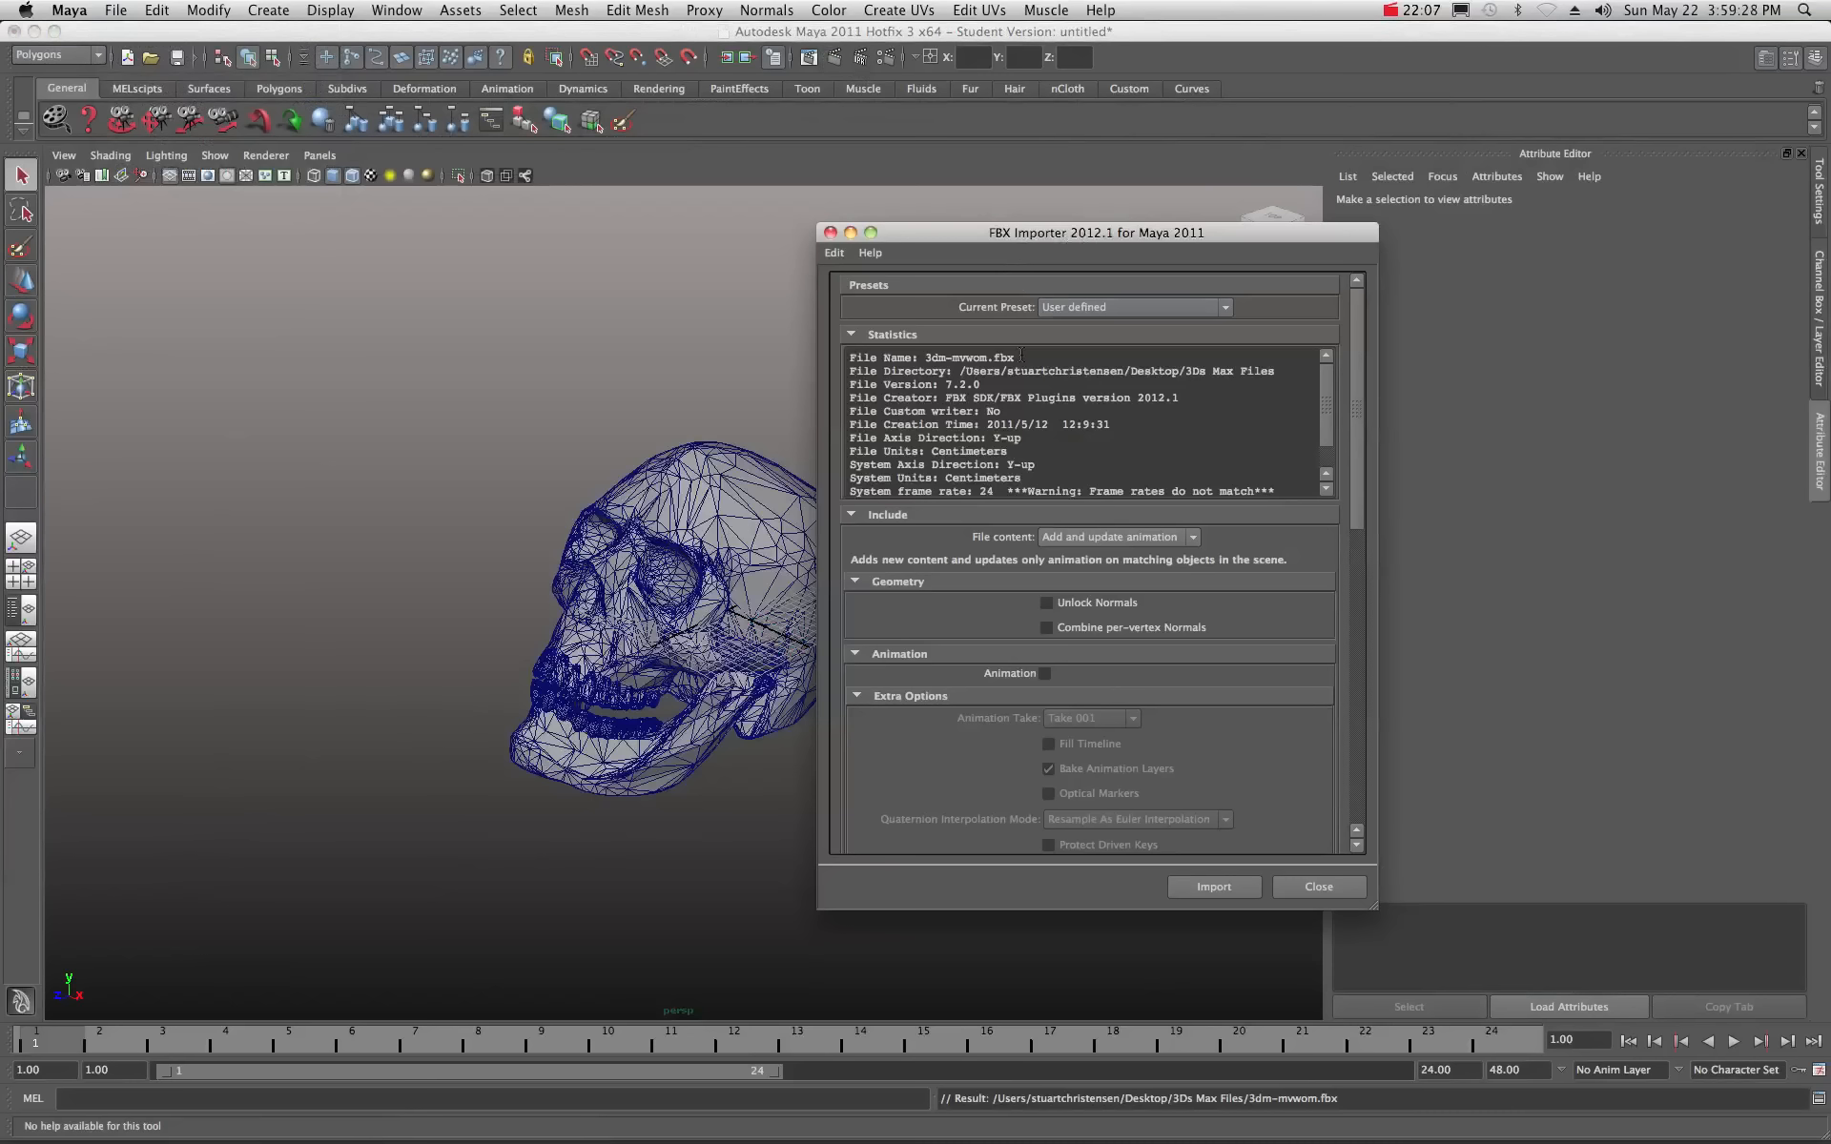
Review the FBX importer options and import the model with file units converted to Inches.
{"action": "scroll", "coordinate": [1004, 611], "scroll_direction": "down", "scroll_amount": 10}
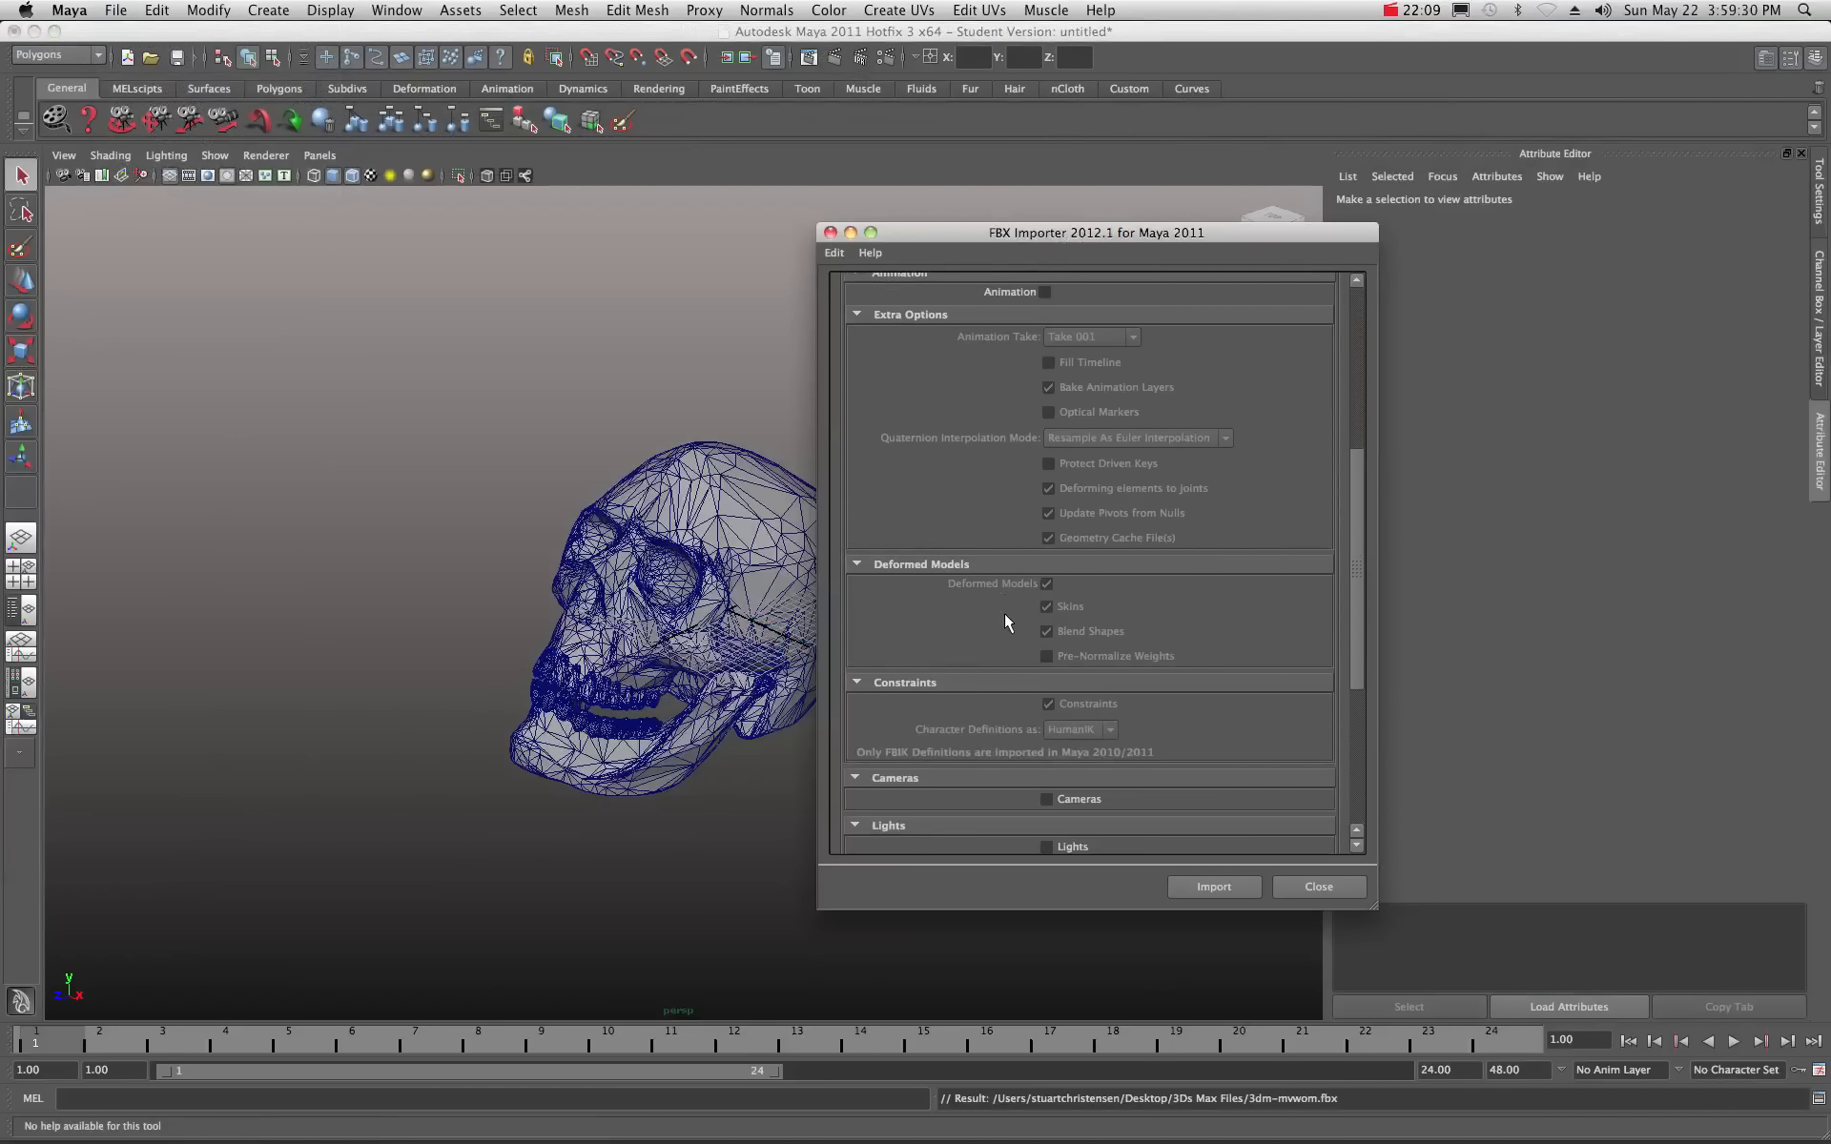
{"action": "scroll", "coordinate": [1004, 617], "scroll_direction": "down", "scroll_amount": 3}
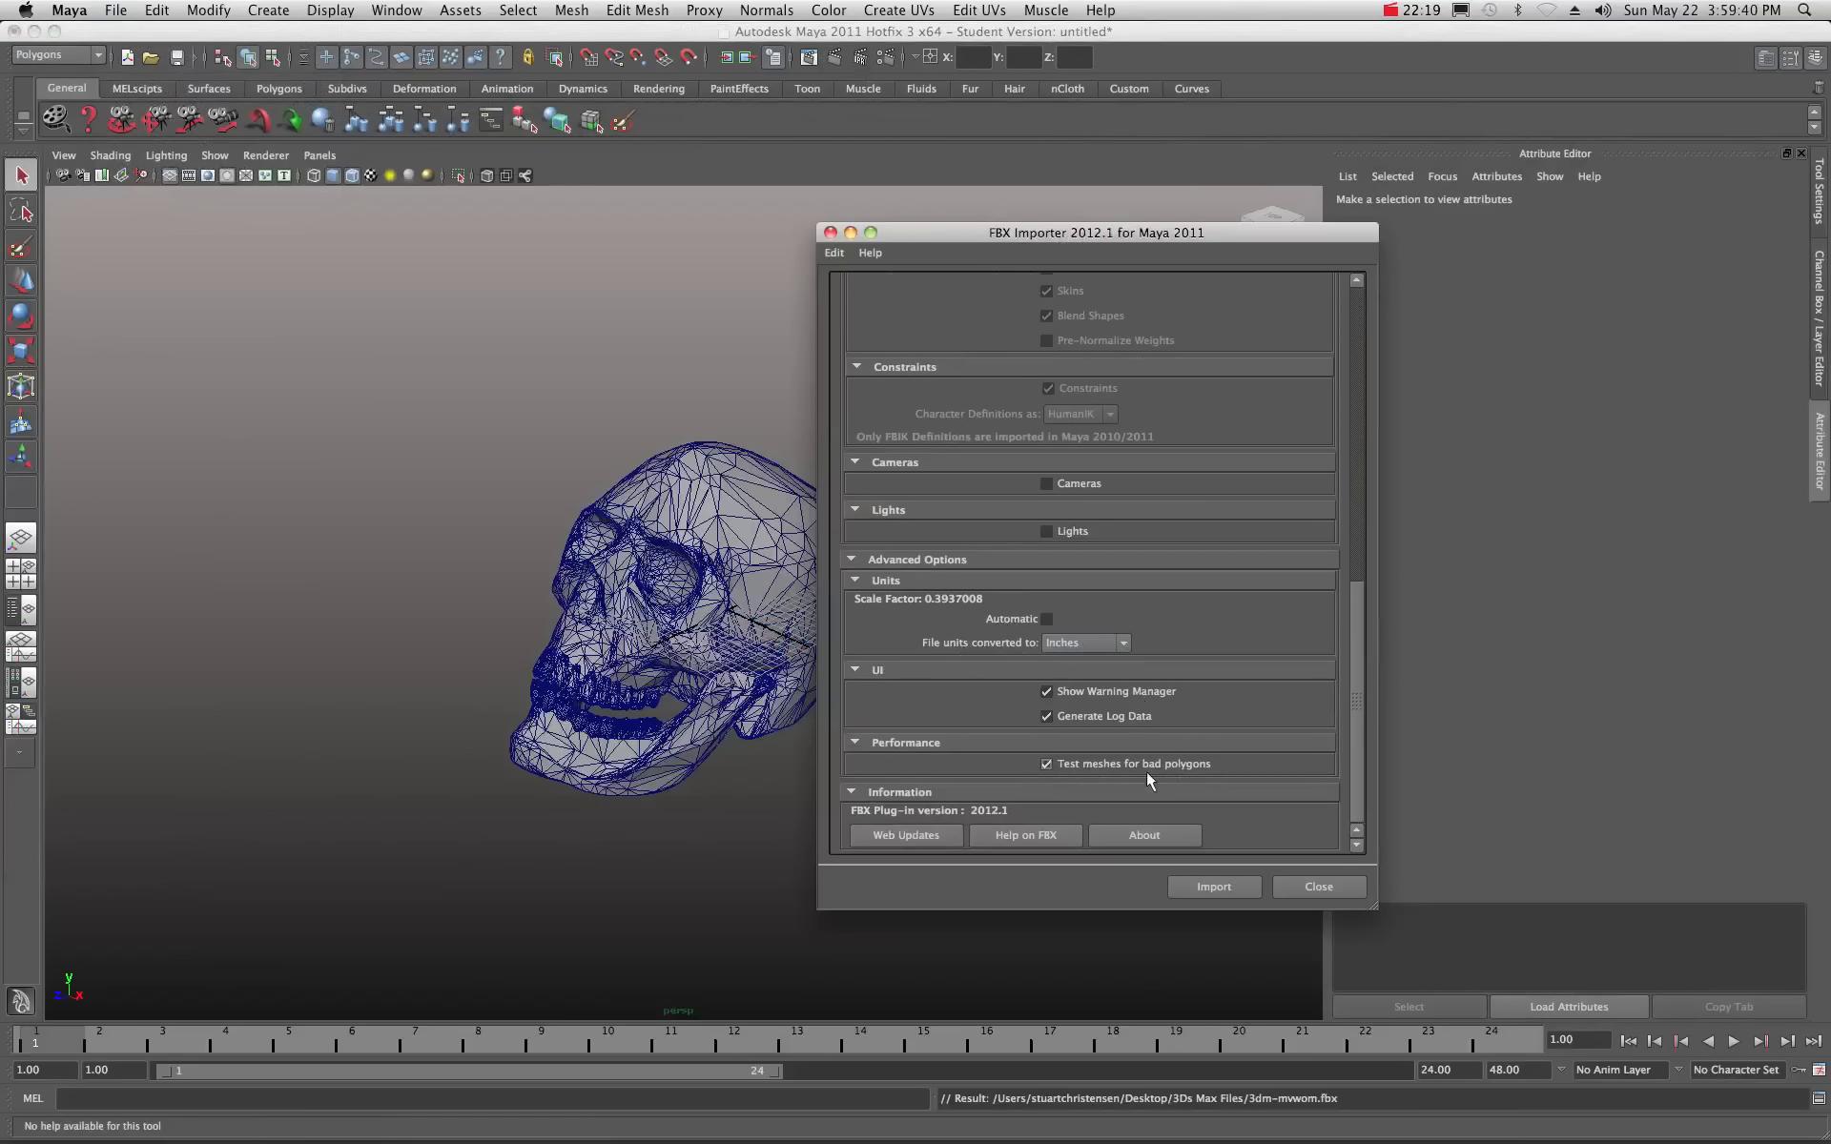
{"action": "left_click", "coordinate": [1228, 886]}
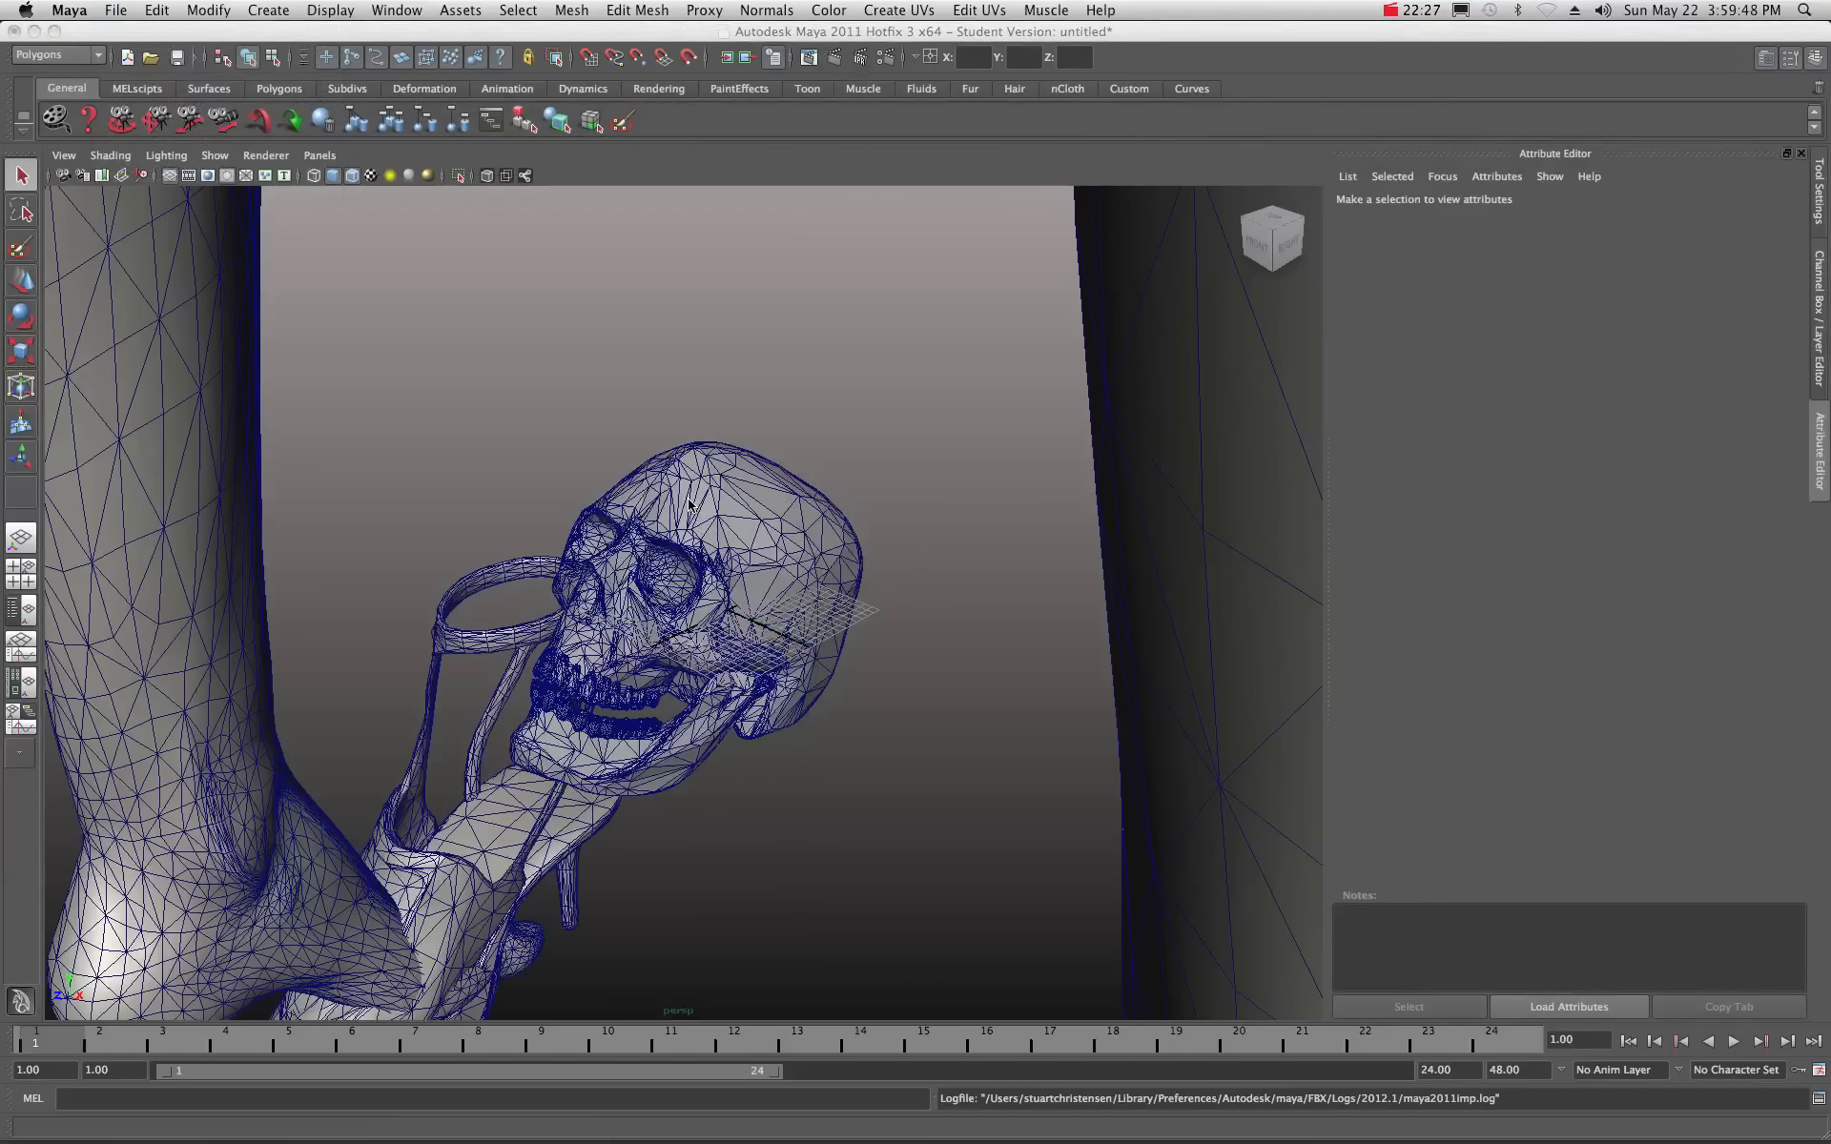
Examine the imported figure beside the skull from its front side, and identify the Skull and body nodes through the Outliner.
{"action": "scroll", "coordinate": [690, 502], "scroll_direction": "down", "scroll_amount": 10}
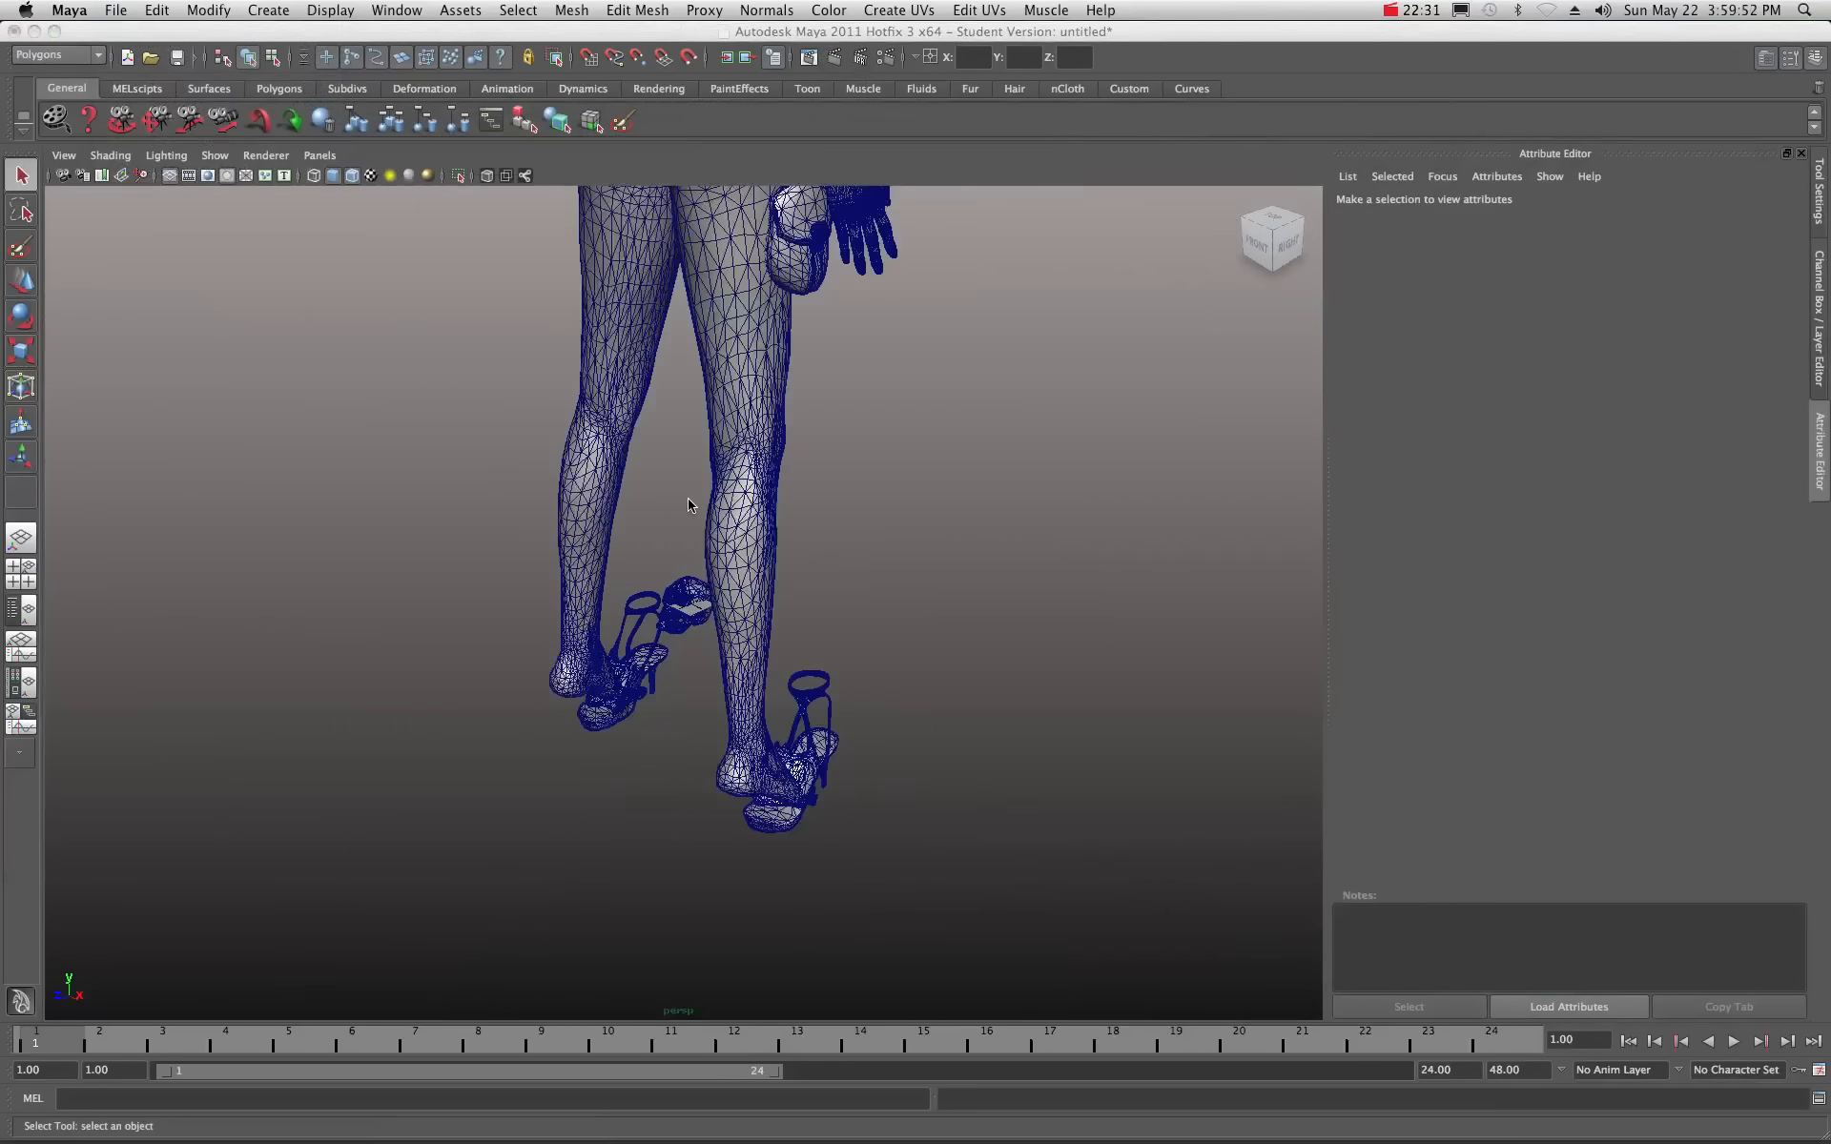
{"action": "scroll", "coordinate": [689, 501], "scroll_direction": "down", "scroll_amount": 8}
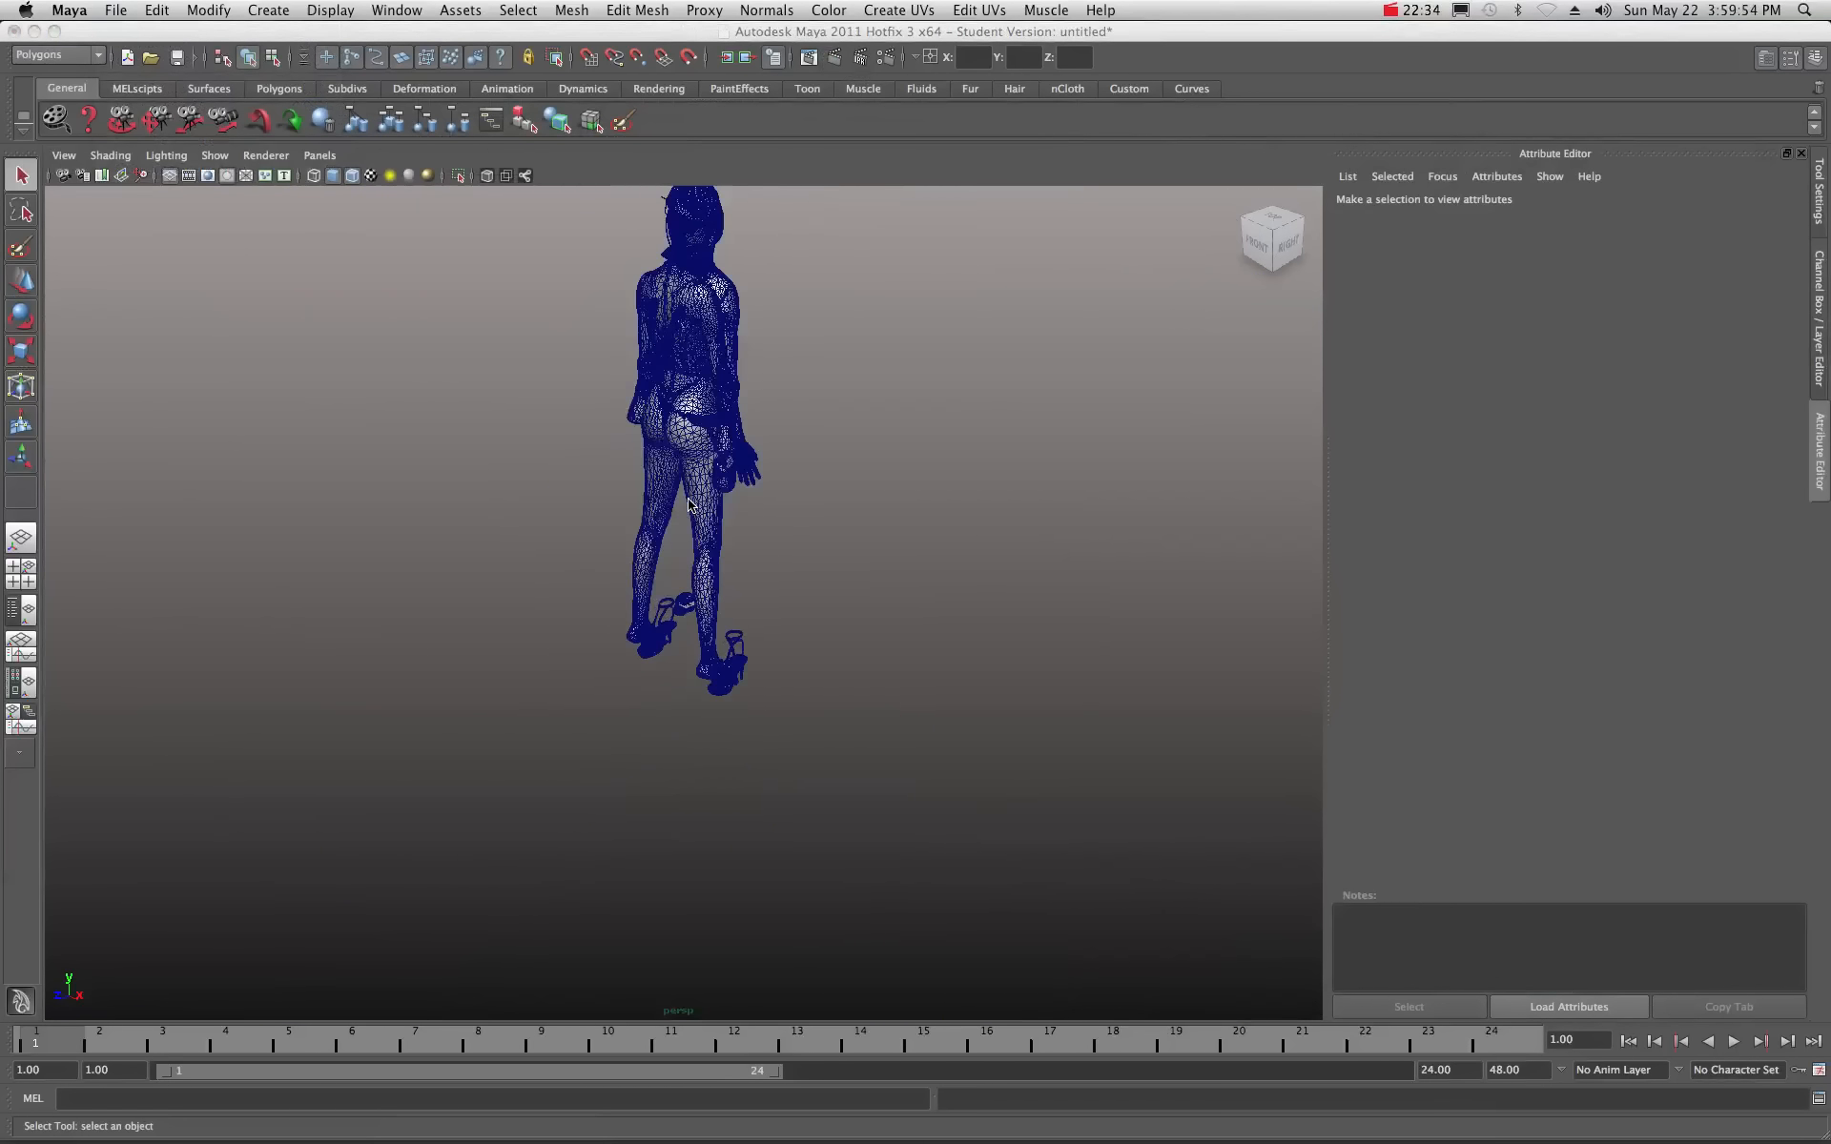
{"action": "left_click_drag", "start_coordinate": [685, 419], "coordinate": [279, 388], "text": "alt"}
{"action": "left_click_drag", "start_coordinate": [461, 385], "coordinate": [817, 462], "text": "alt"}
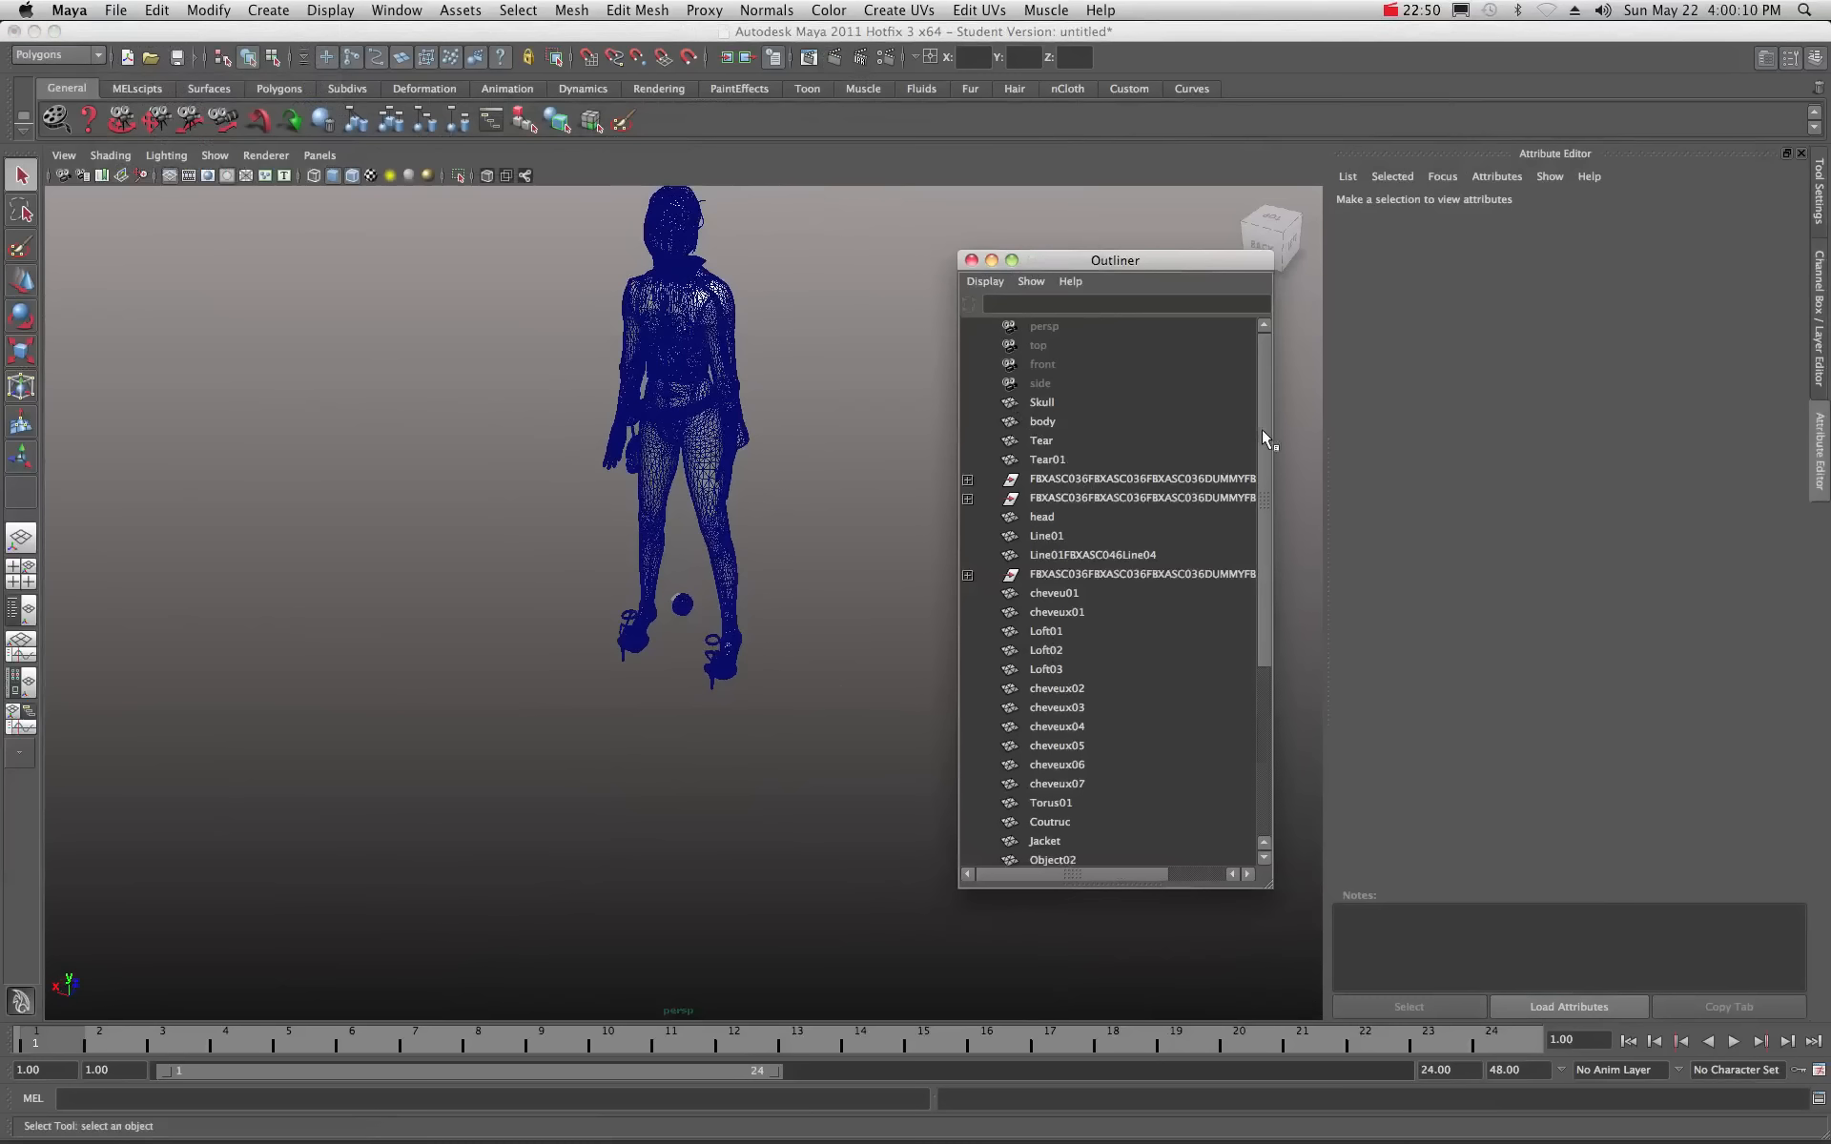
{"action": "left_click", "coordinate": [1042, 402]}
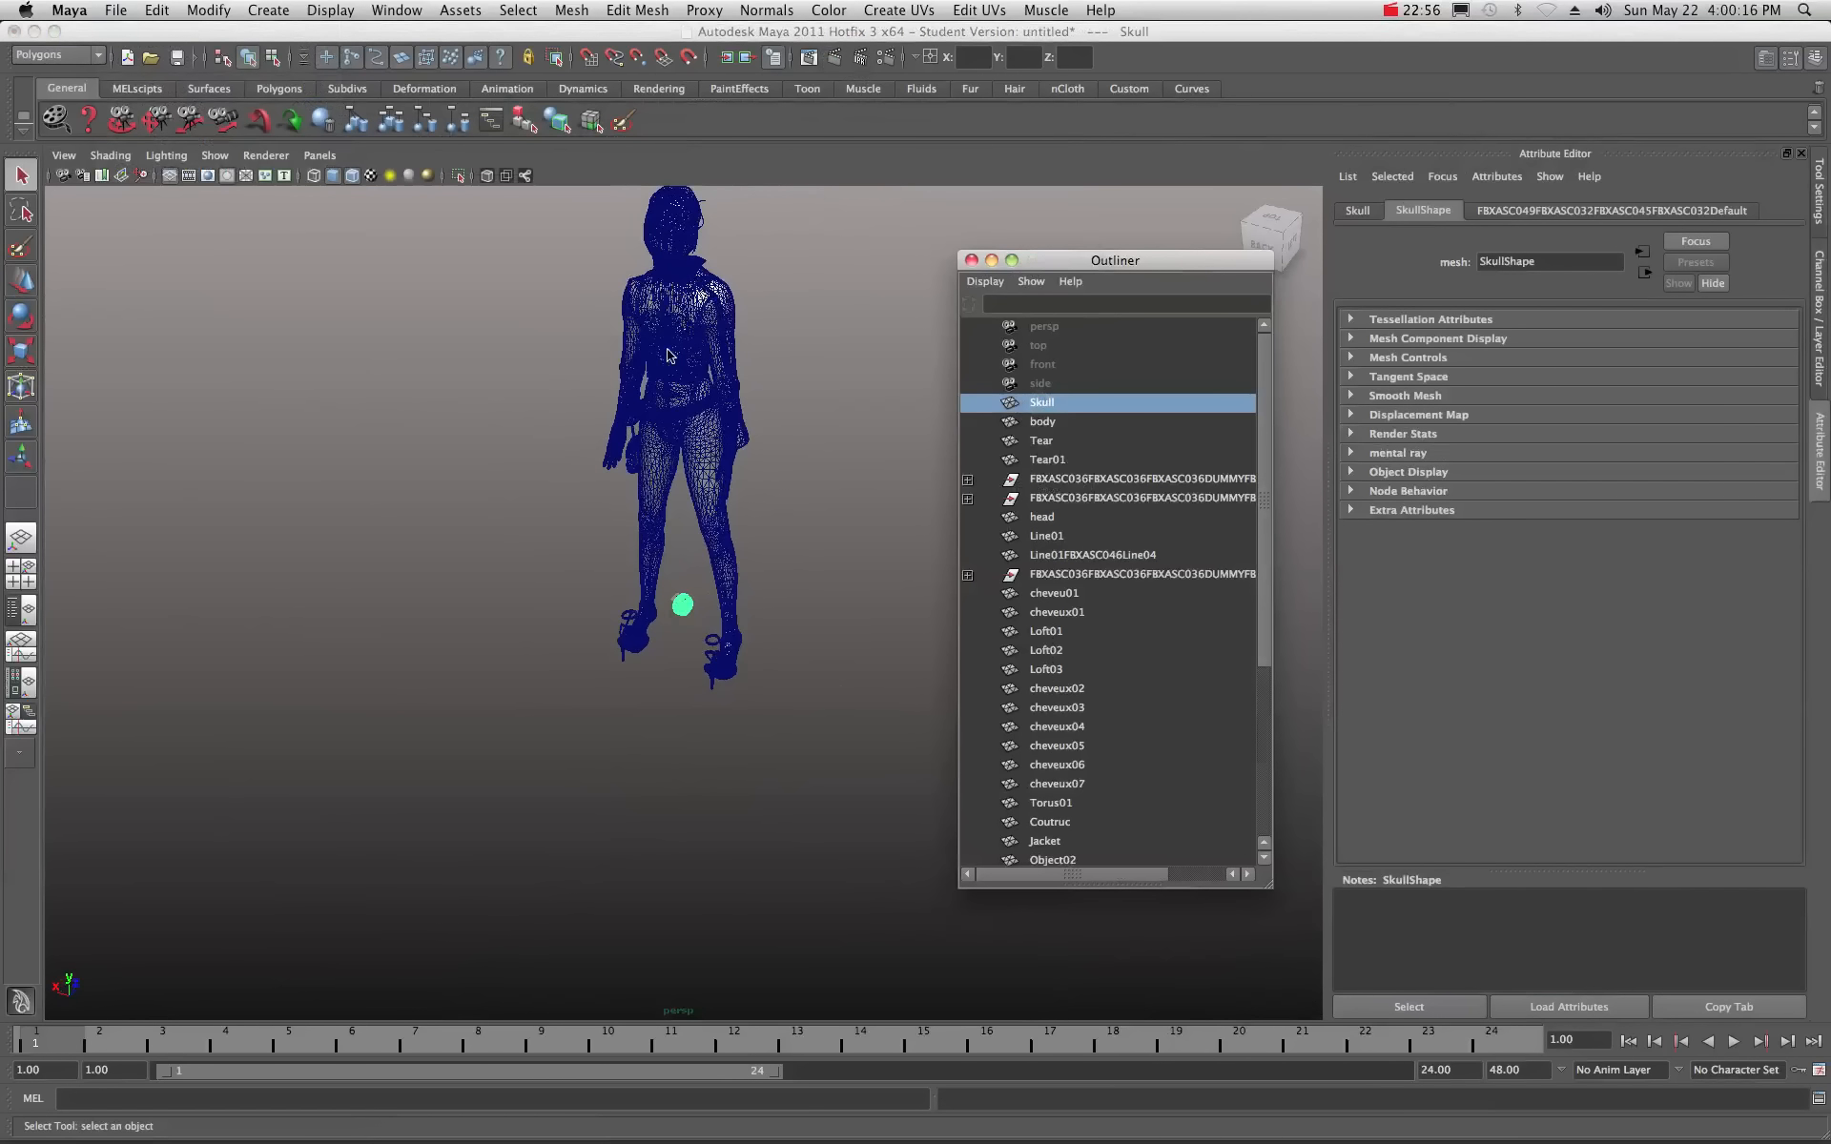
{"action": "left_click", "coordinate": [1034, 422]}
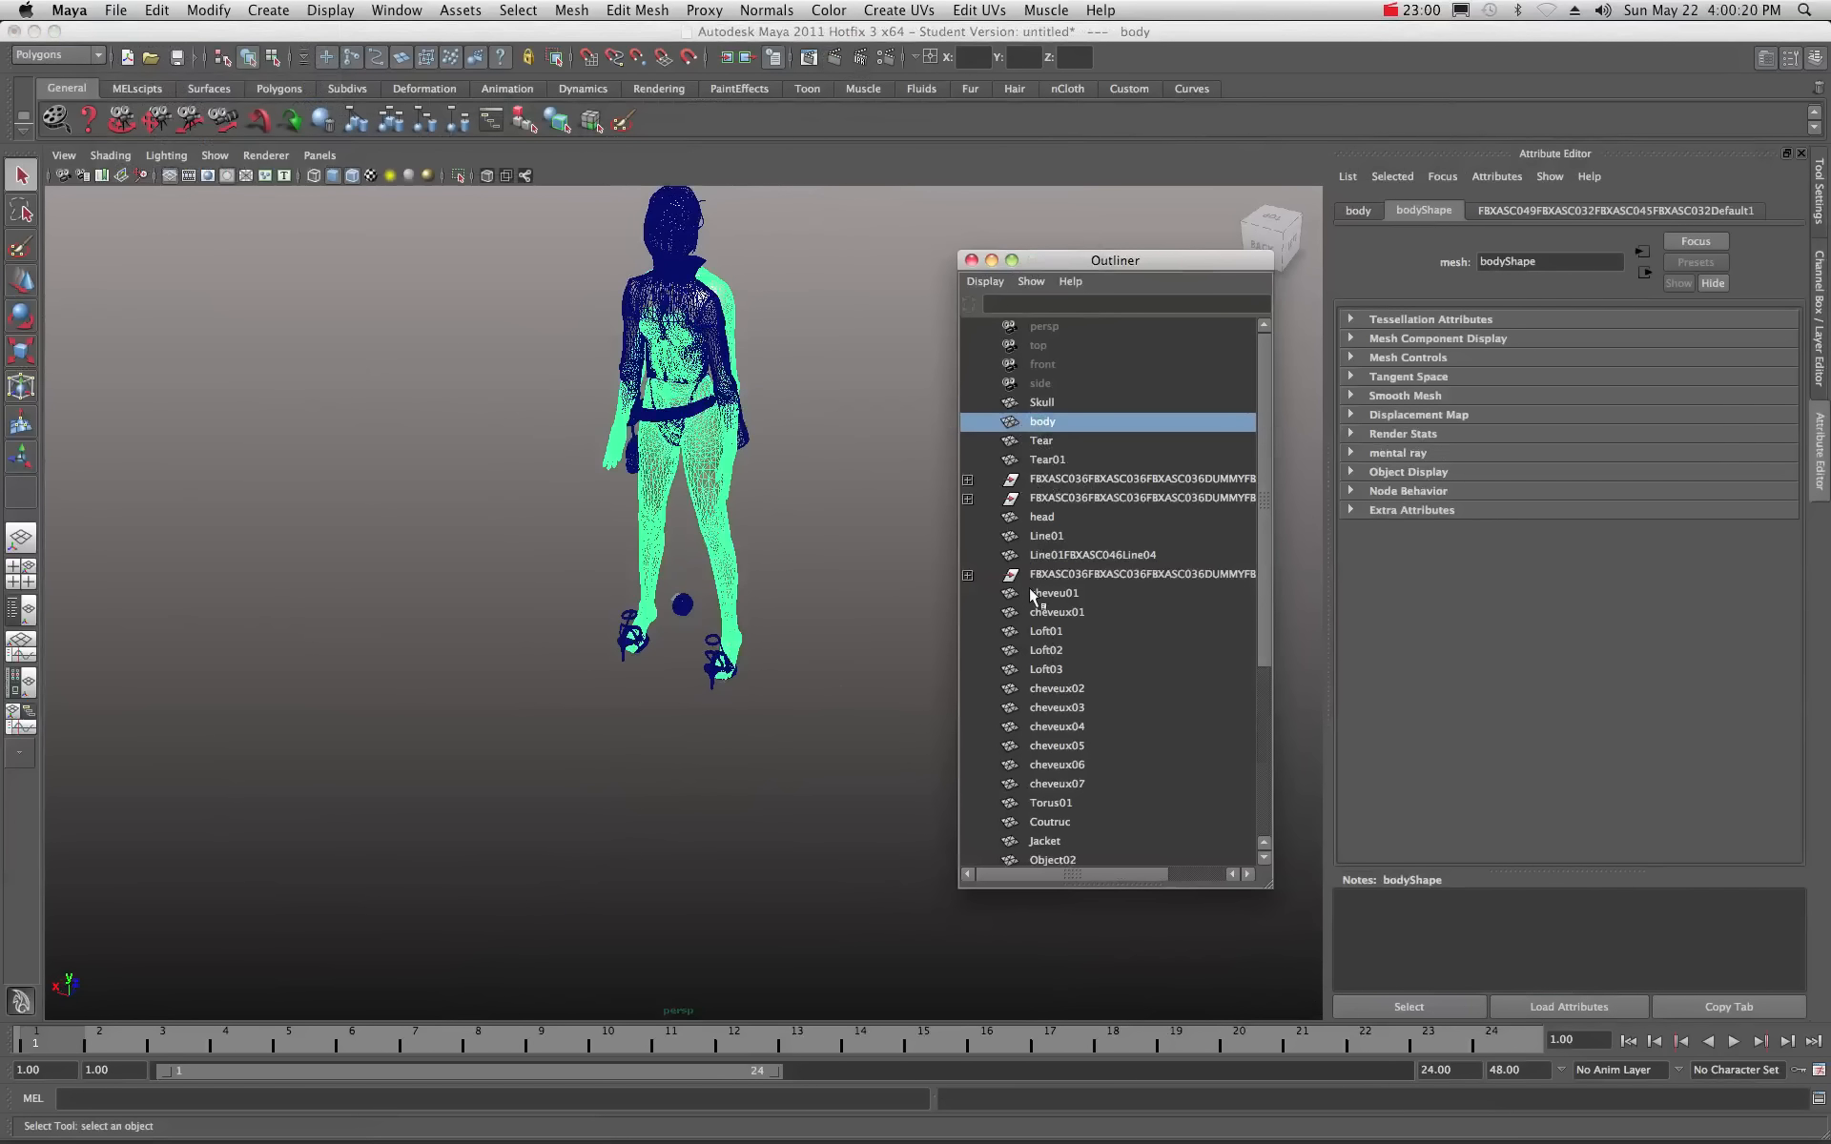
Identify the figure's parts by selecting nodes one after another in the Outliner, from Box06 up through Loft05, Jacket and Torus01 to cheveux06.
{"action": "scroll", "coordinate": [1249, 540], "scroll_direction": "down", "scroll_amount": 5}
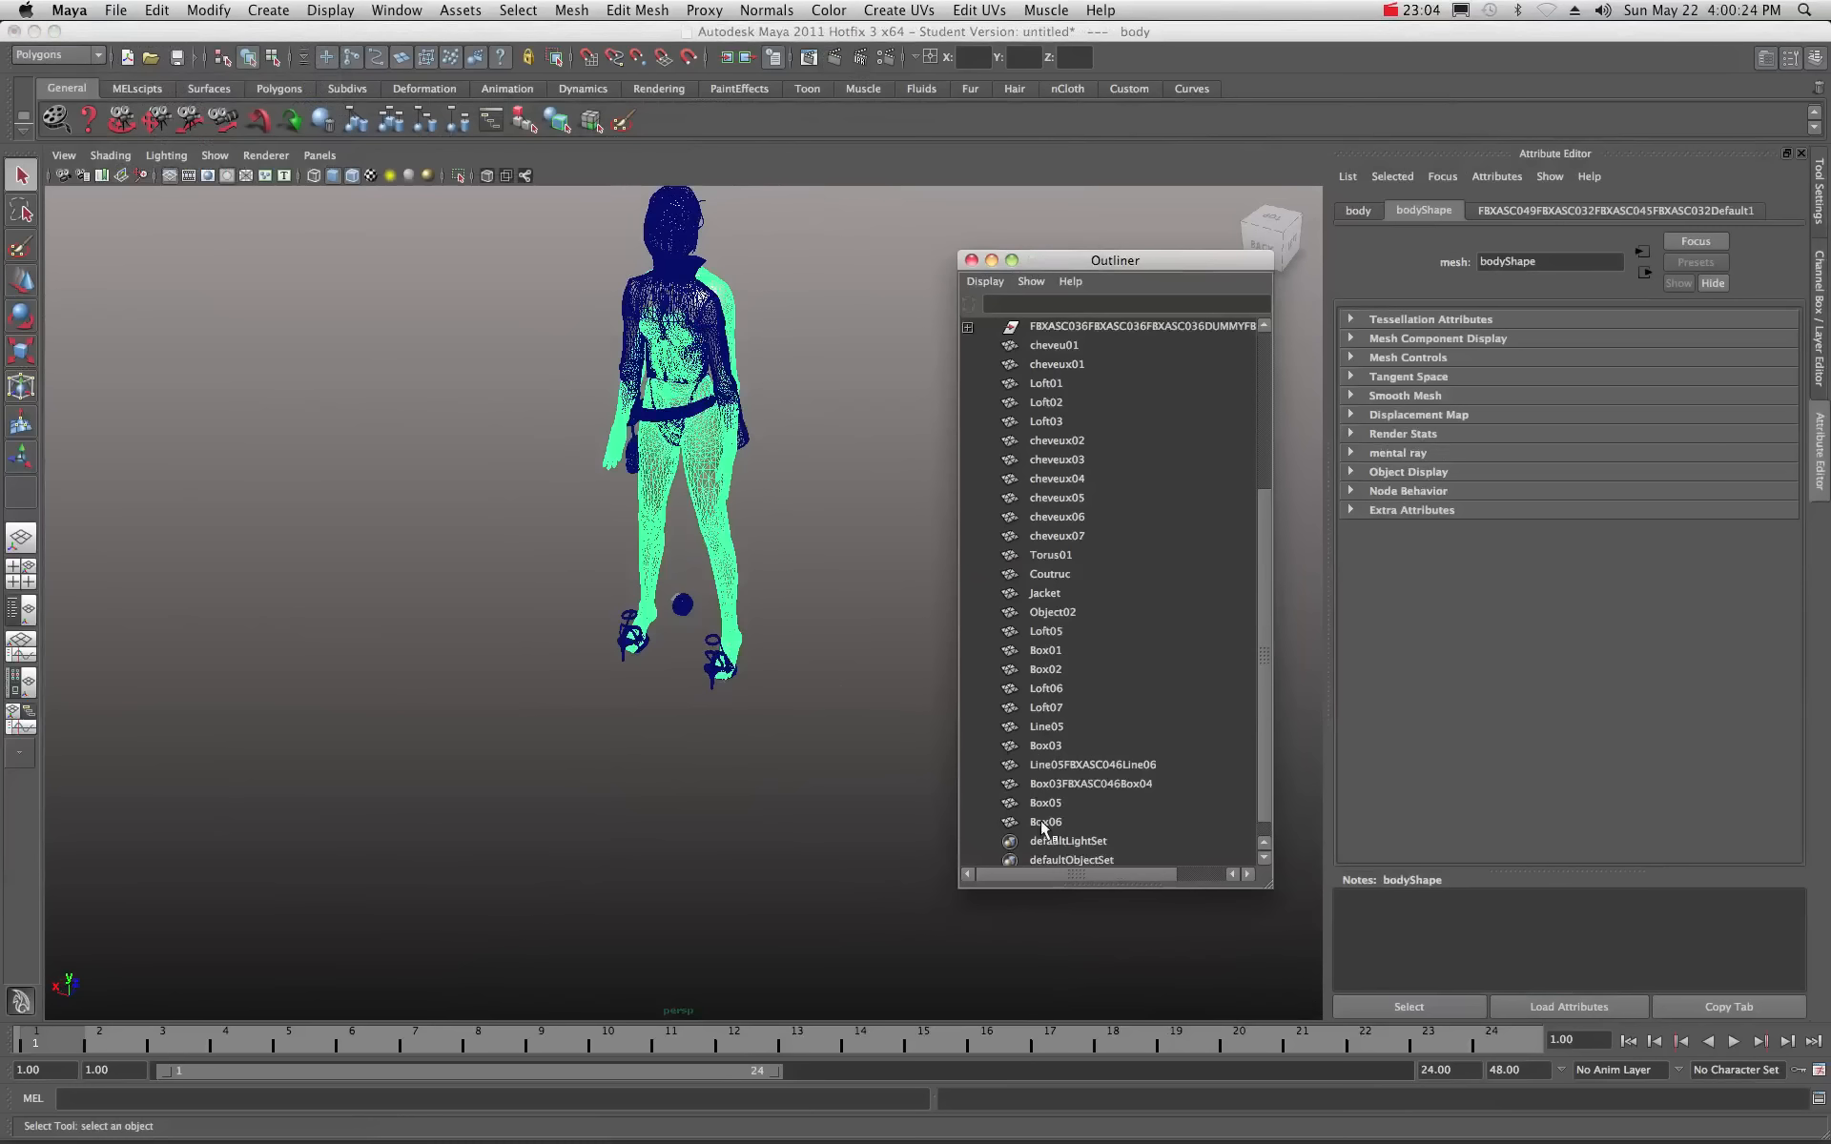
{"action": "left_click", "coordinate": [1041, 821]}
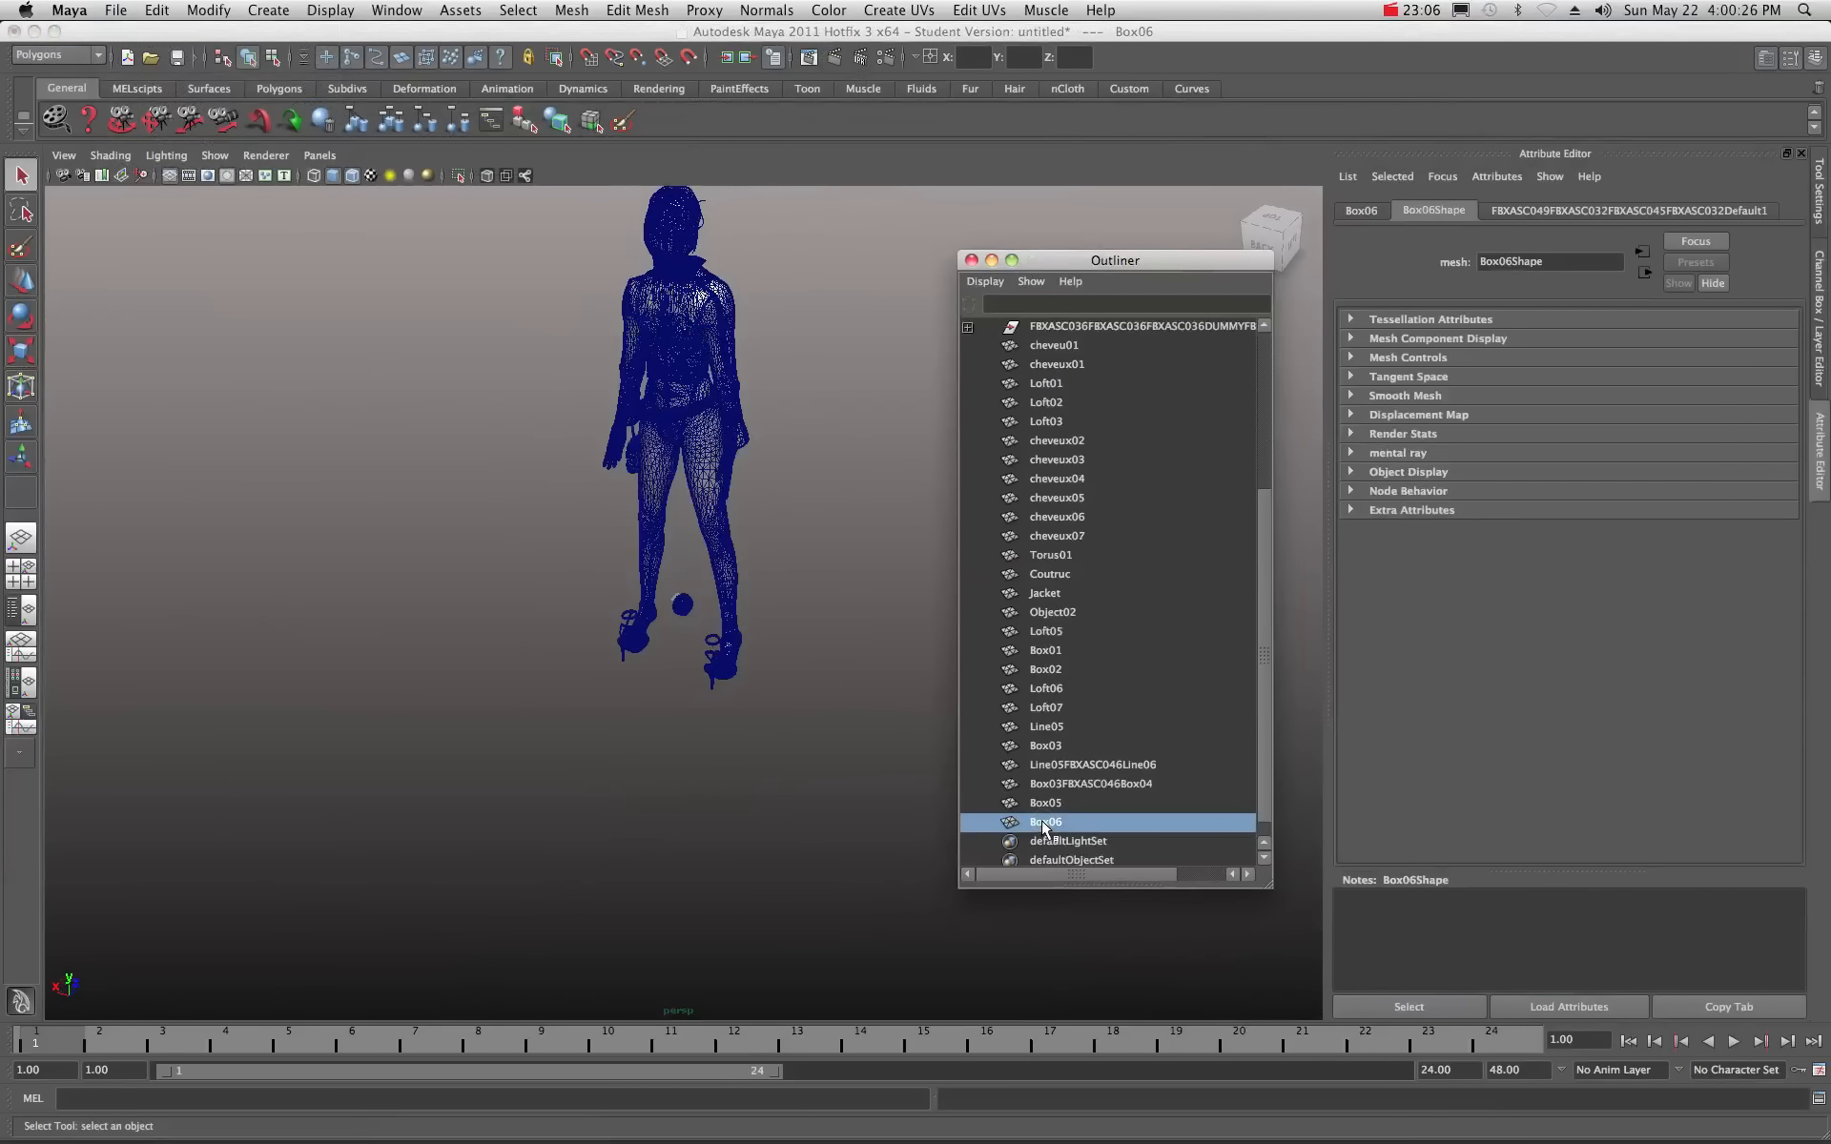
{"action": "left_click", "coordinate": [1026, 705]}
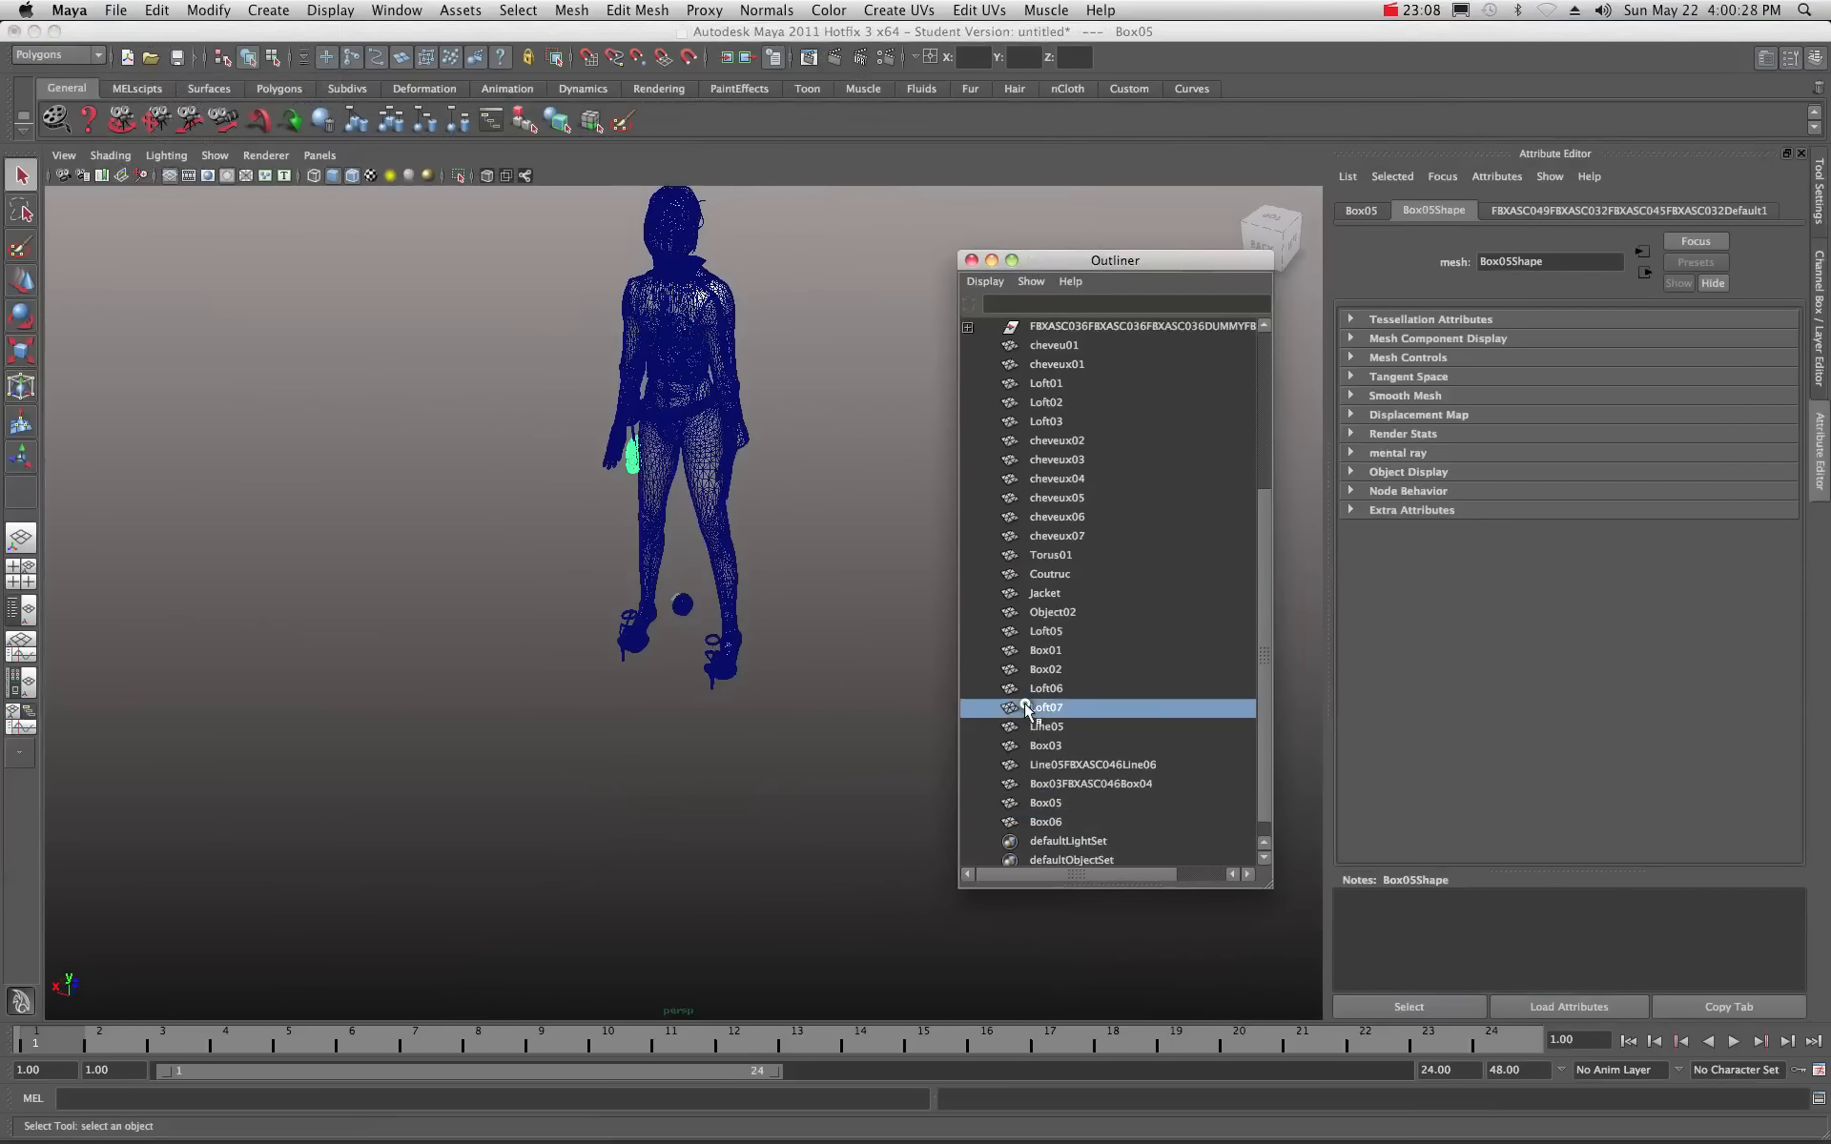
{"action": "left_click", "coordinate": [1036, 689]}
{"action": "left_click", "coordinate": [1043, 668]}
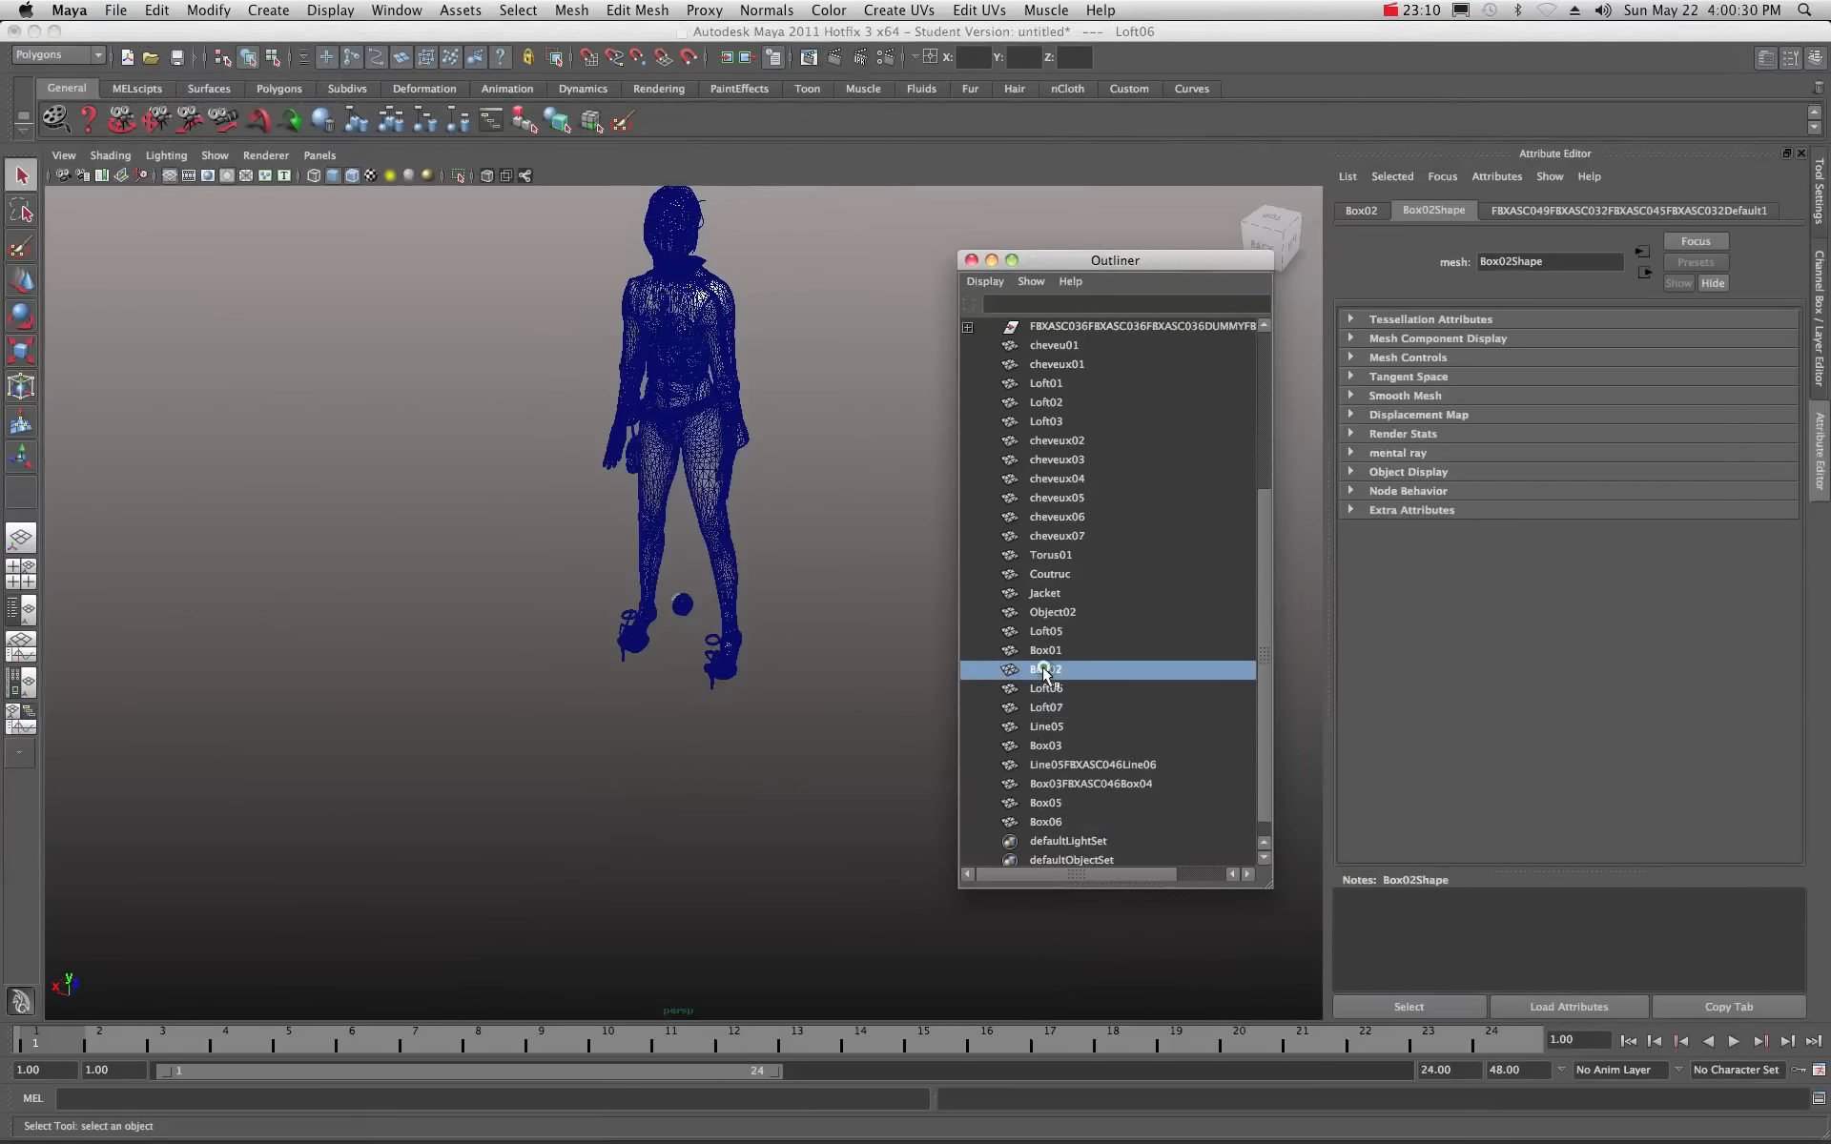
{"action": "left_click", "coordinate": [1045, 649]}
{"action": "left_click", "coordinate": [1047, 630]}
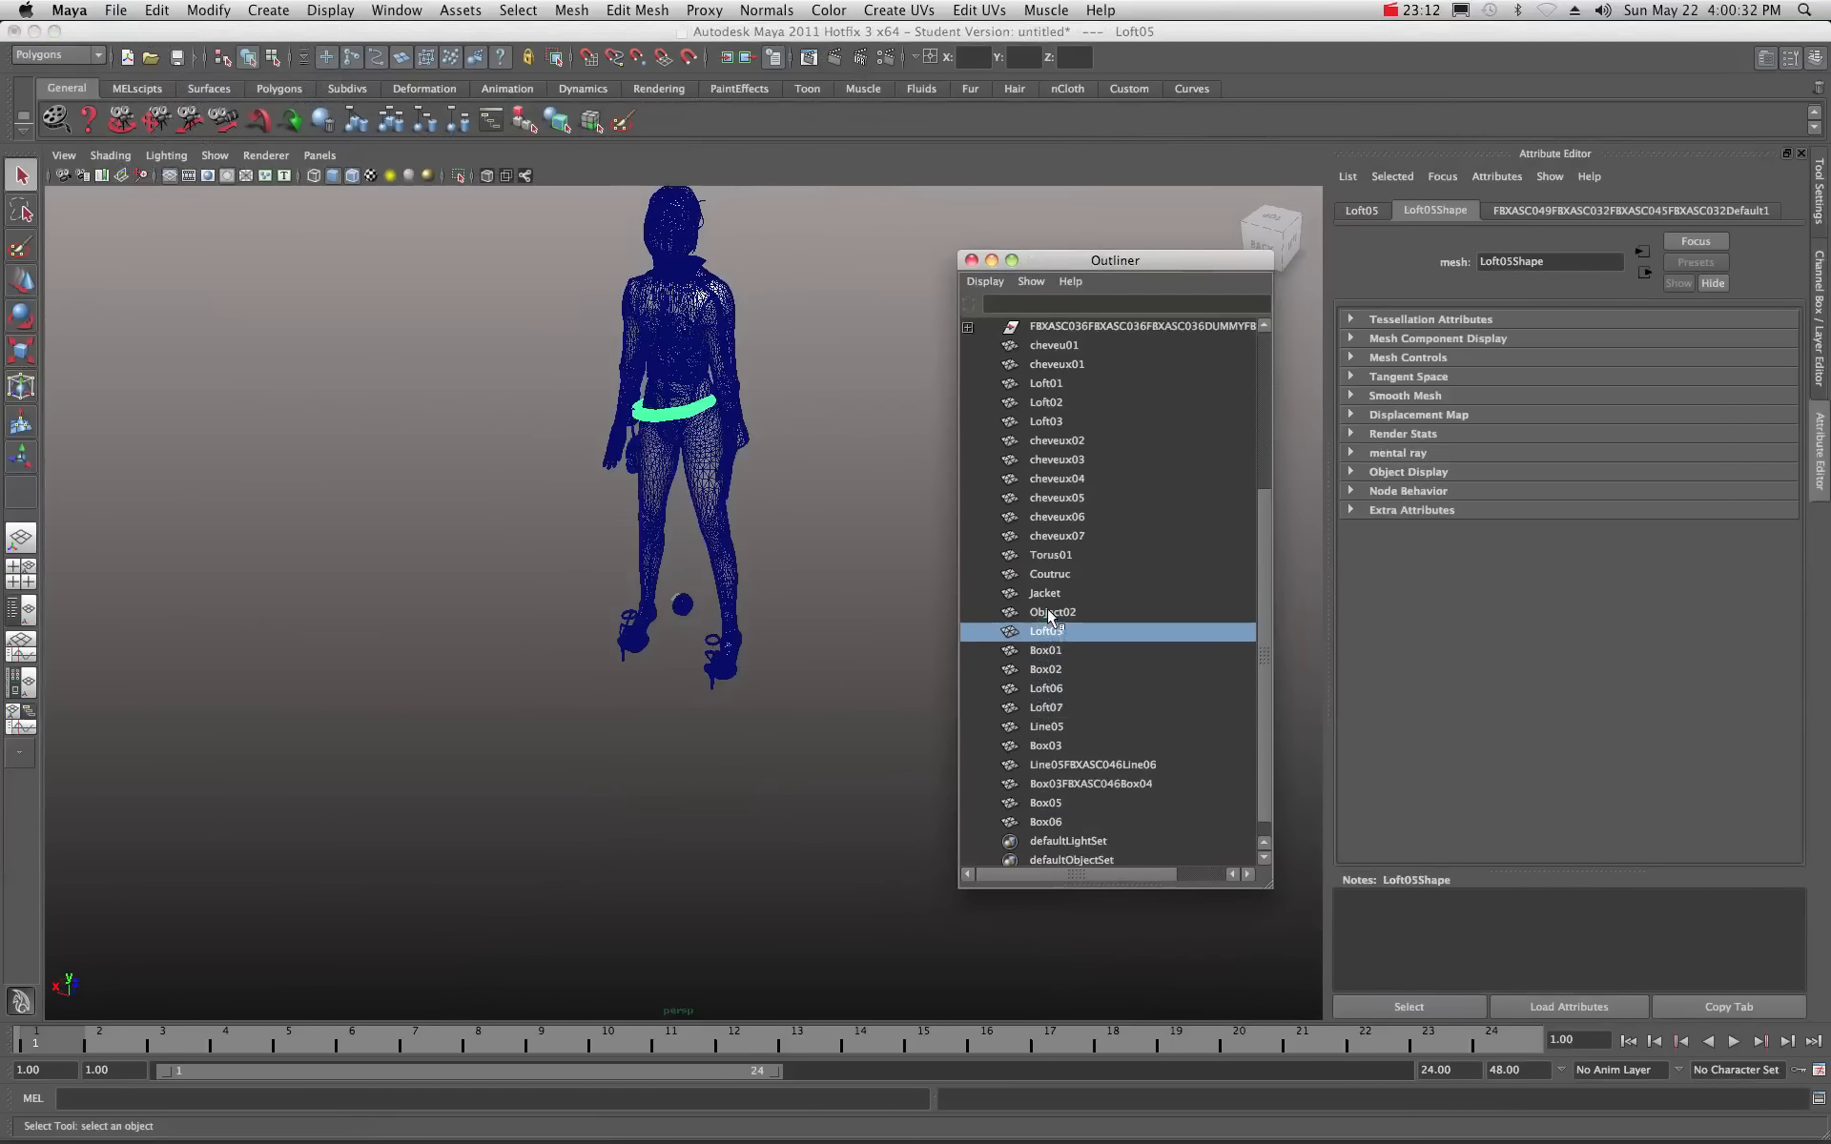
{"action": "left_click", "coordinate": [1047, 611]}
{"action": "left_click", "coordinate": [1041, 594]}
{"action": "left_click", "coordinate": [1043, 574]}
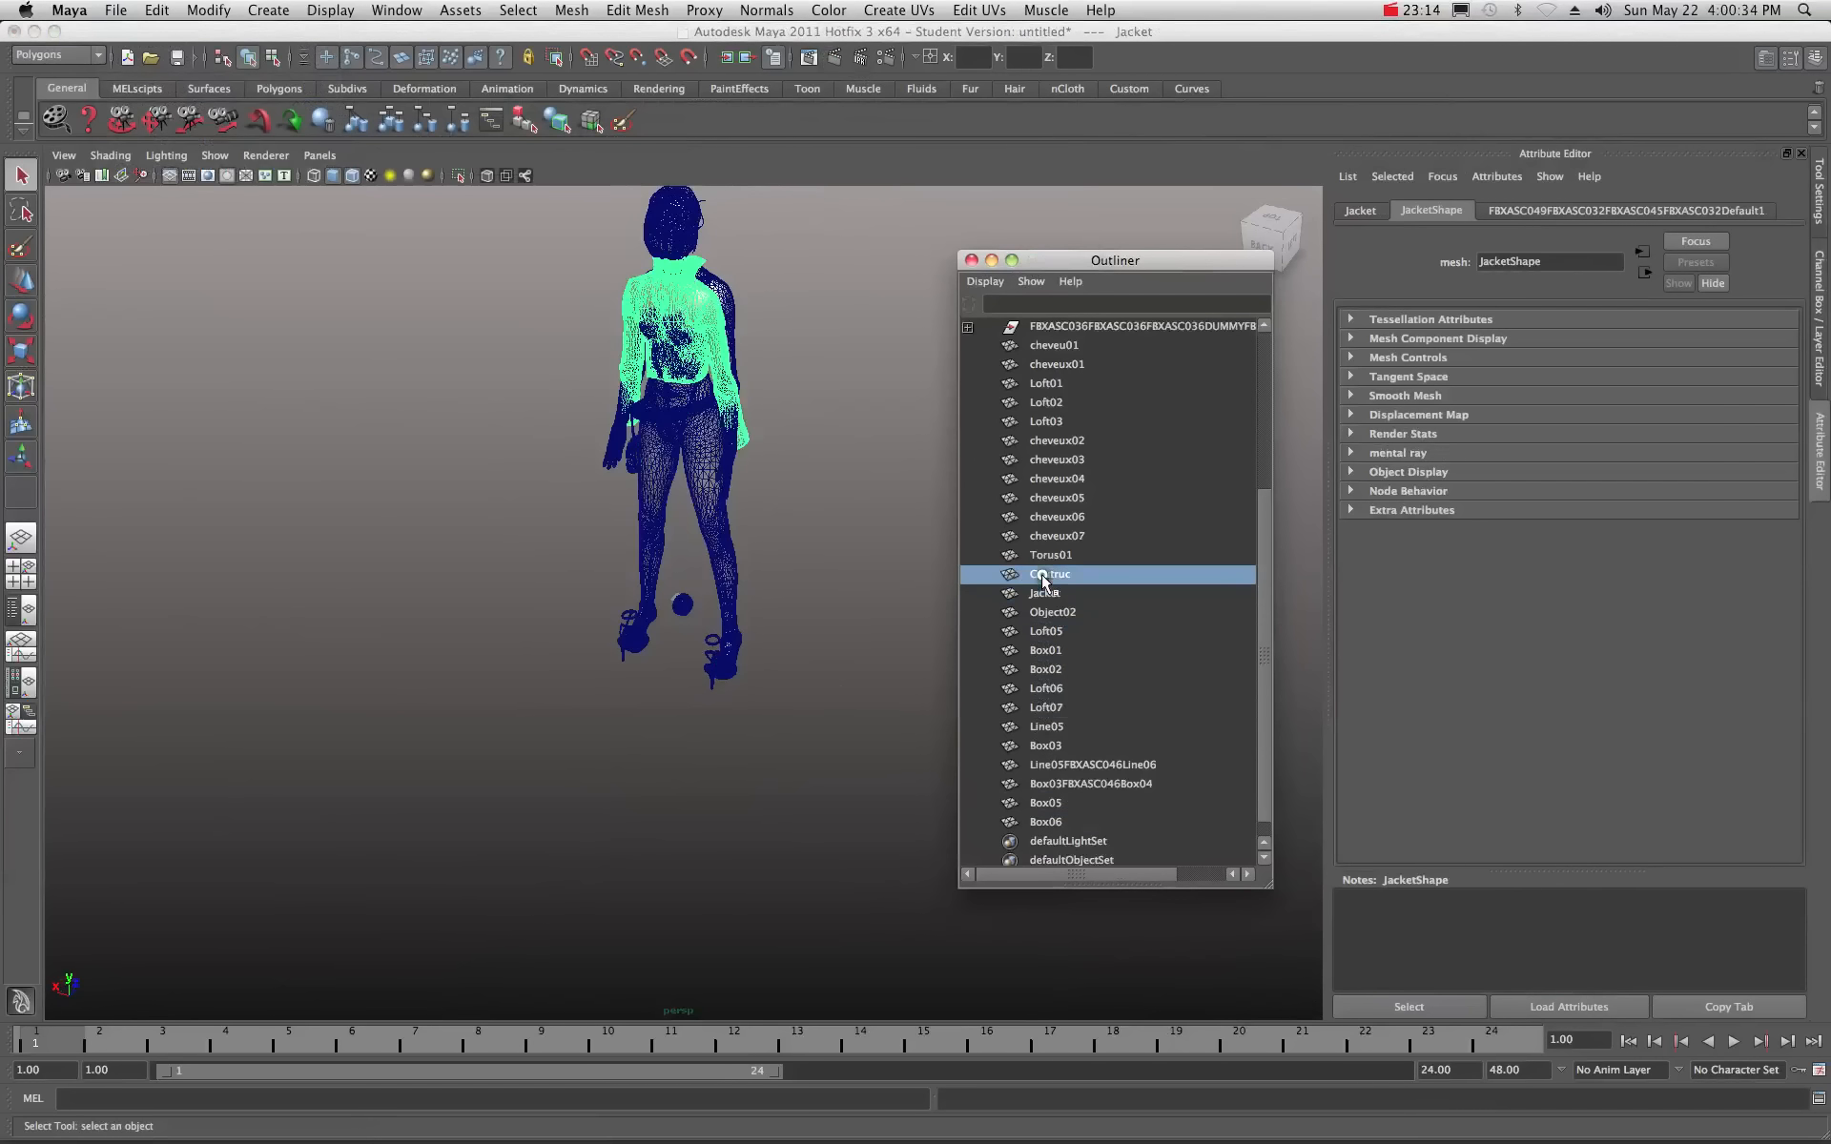
{"action": "left_click", "coordinate": [1043, 548]}
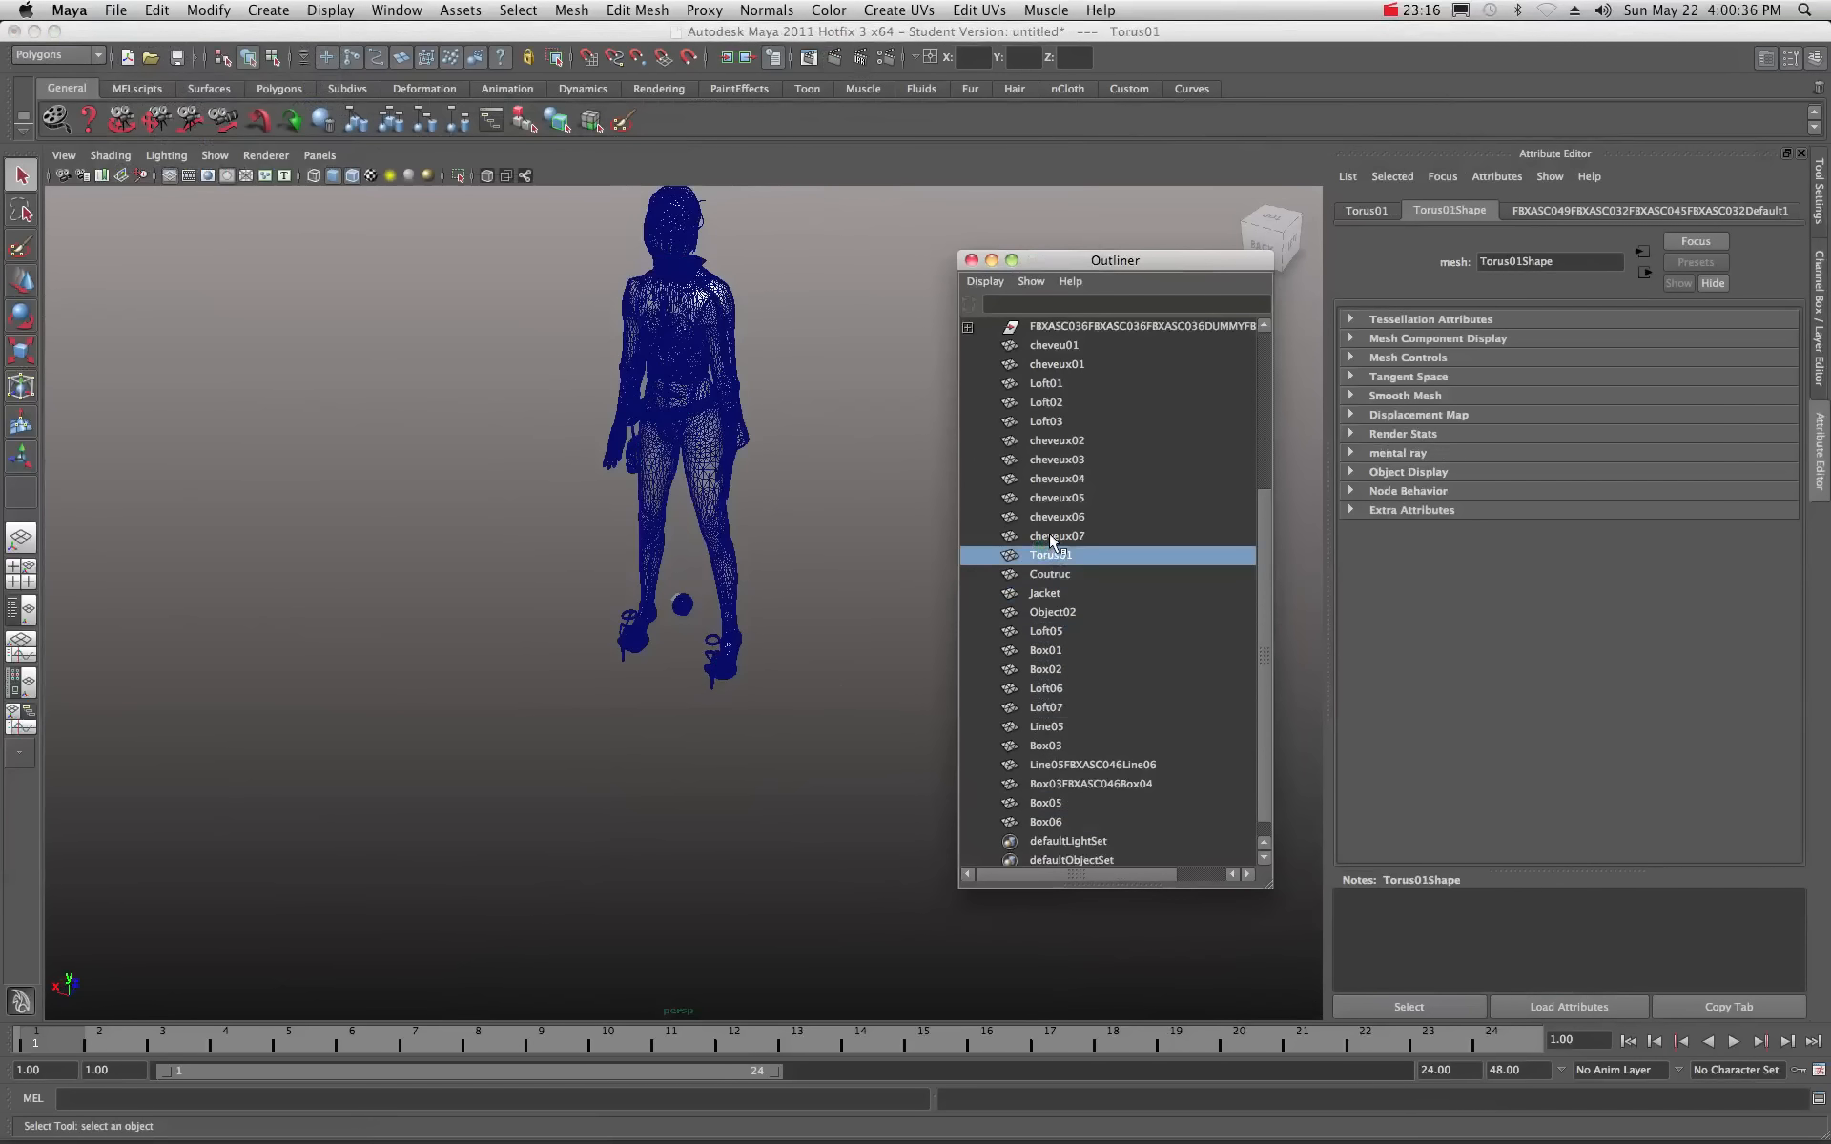
{"action": "left_click", "coordinate": [1049, 535]}
{"action": "left_click", "coordinate": [1049, 518]}
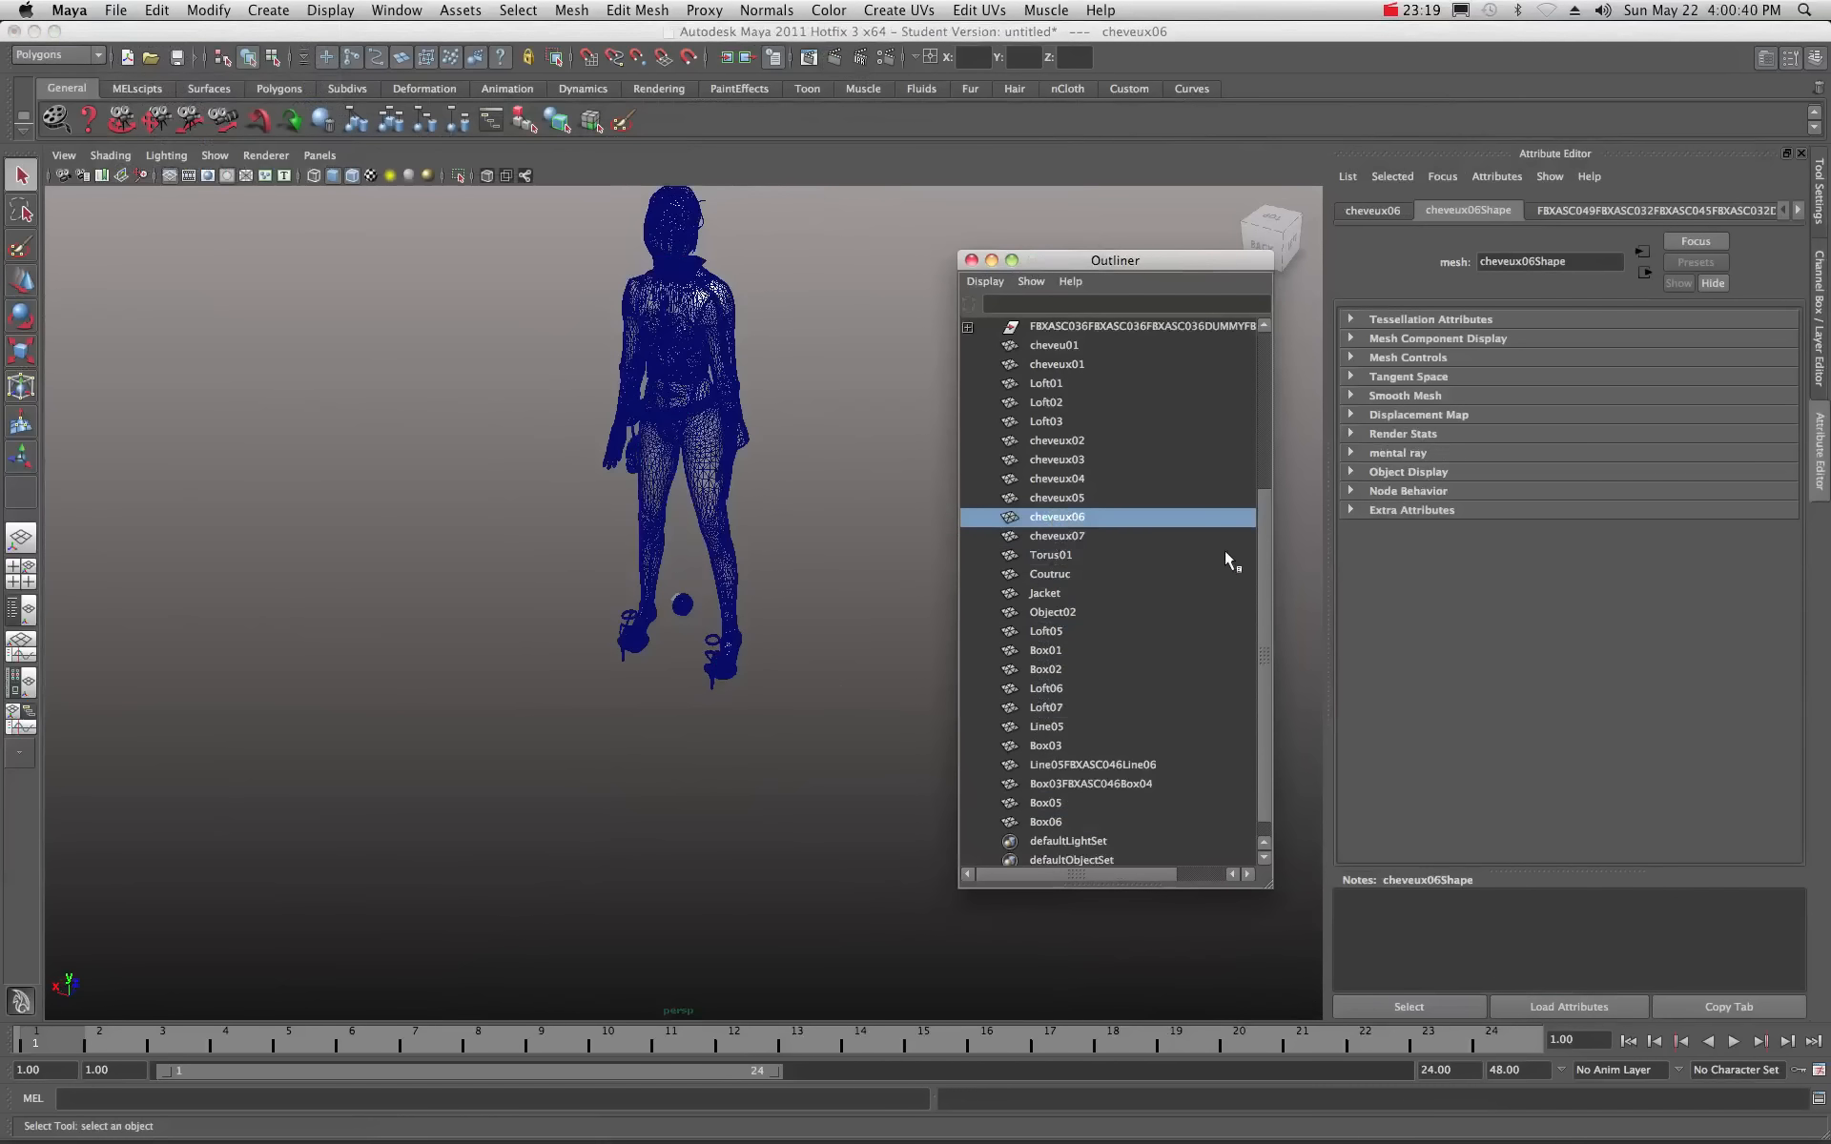
Look over the full Outliner node list and move the Outliner window clear of the viewport.
{"action": "left_click_drag", "start_coordinate": [1262, 507], "coordinate": [1267, 351]}
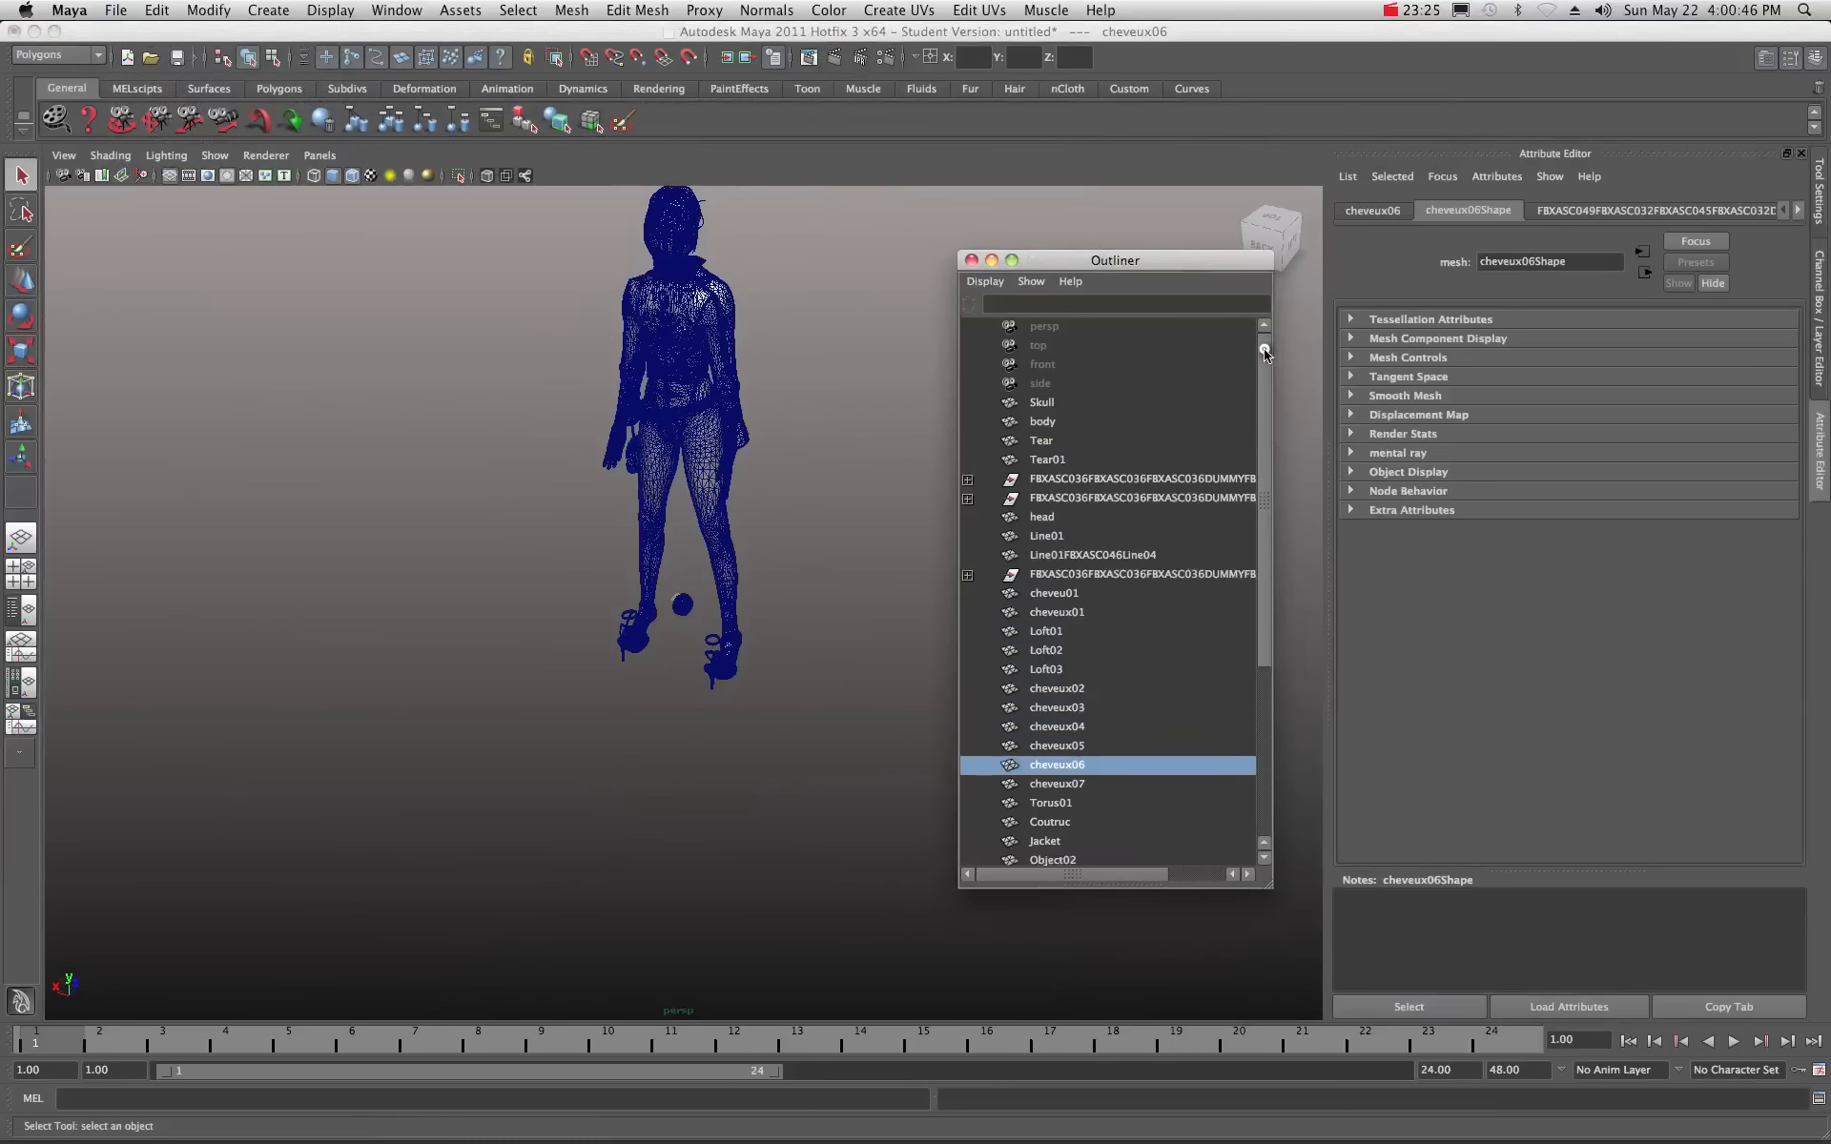
{"action": "left_click_drag", "start_coordinate": [1266, 352], "coordinate": [1234, 551]}
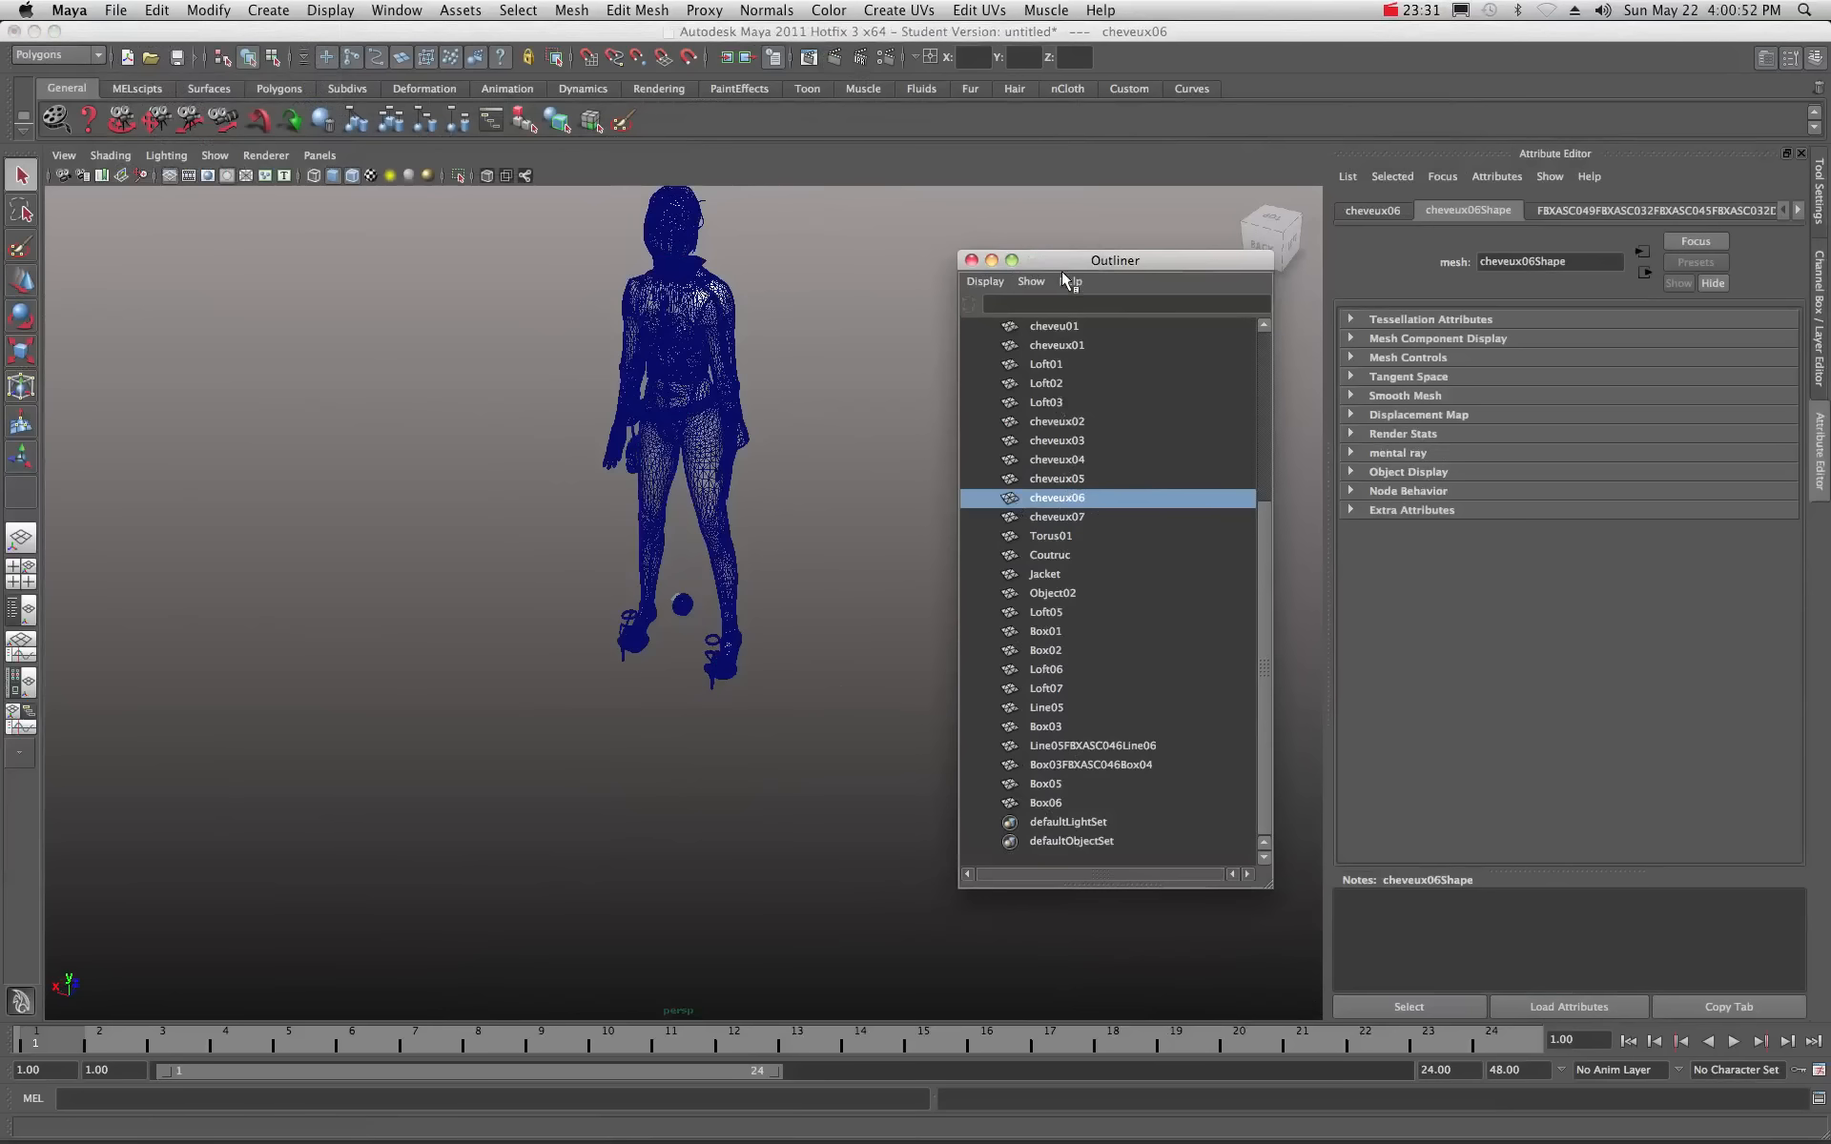
{"action": "left_click_drag", "start_coordinate": [1060, 263], "coordinate": [1830, 325]}
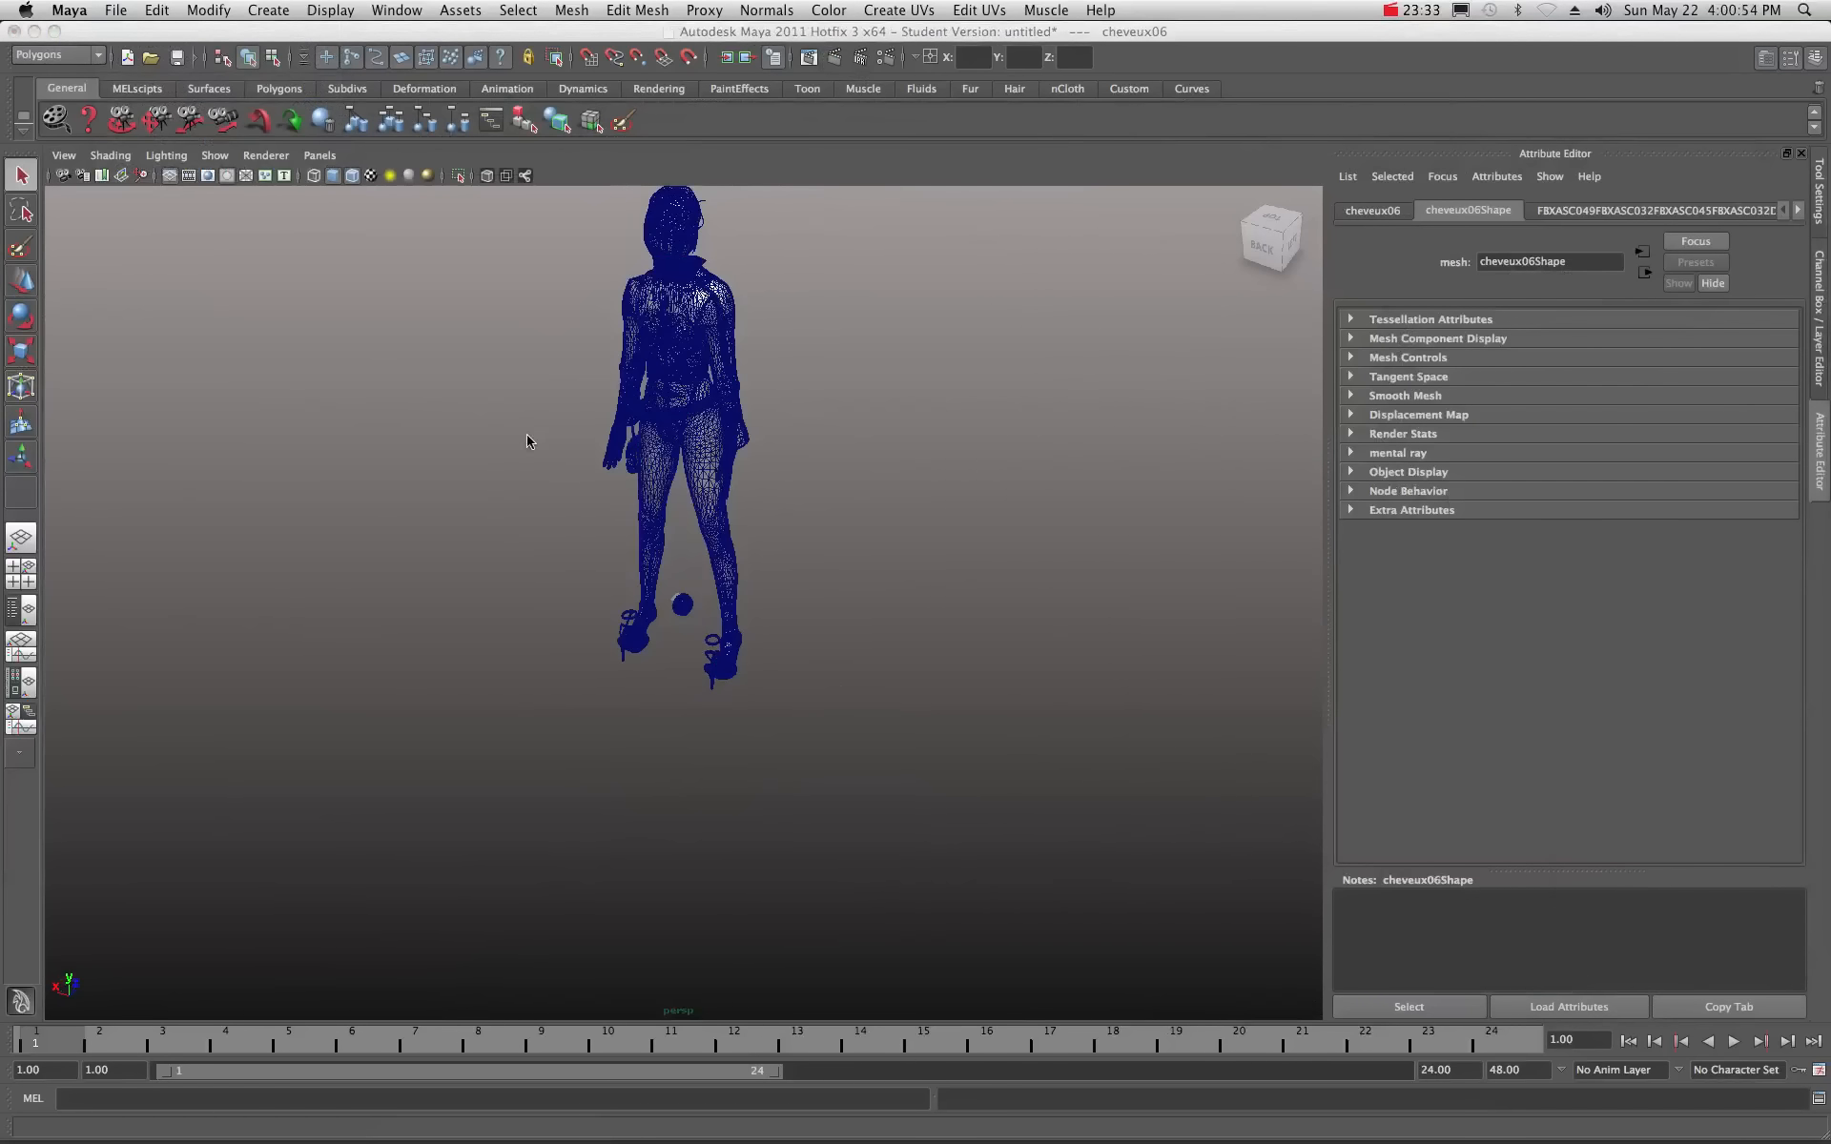
Start another import with the file type set to Fbx and open Old Barn.fbx from the 3Ds Max Files folder.
{"action": "left_click", "coordinate": [167, 37]}
{"action": "left_click", "coordinate": [112, 9]}
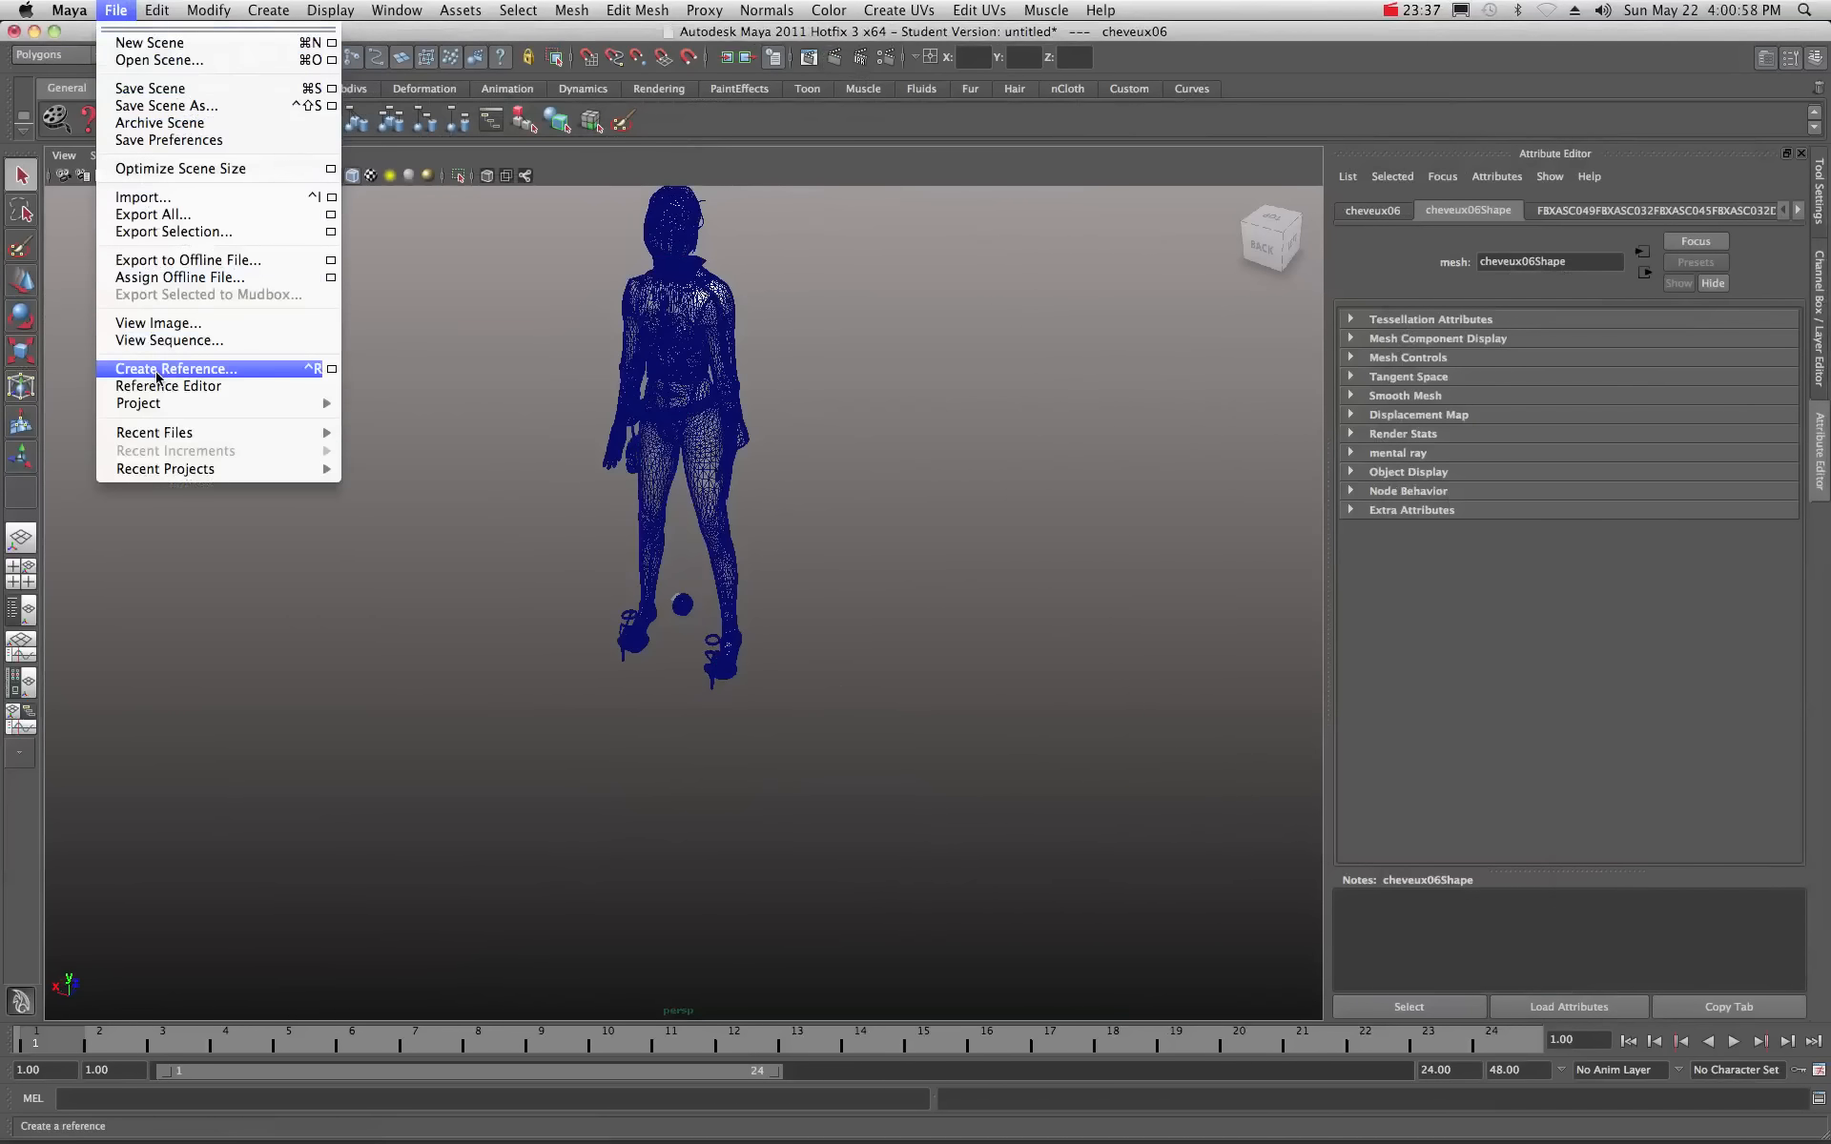
{"action": "mouse_move", "coordinate": [162, 432]}
{"action": "left_click", "coordinate": [229, 197]}
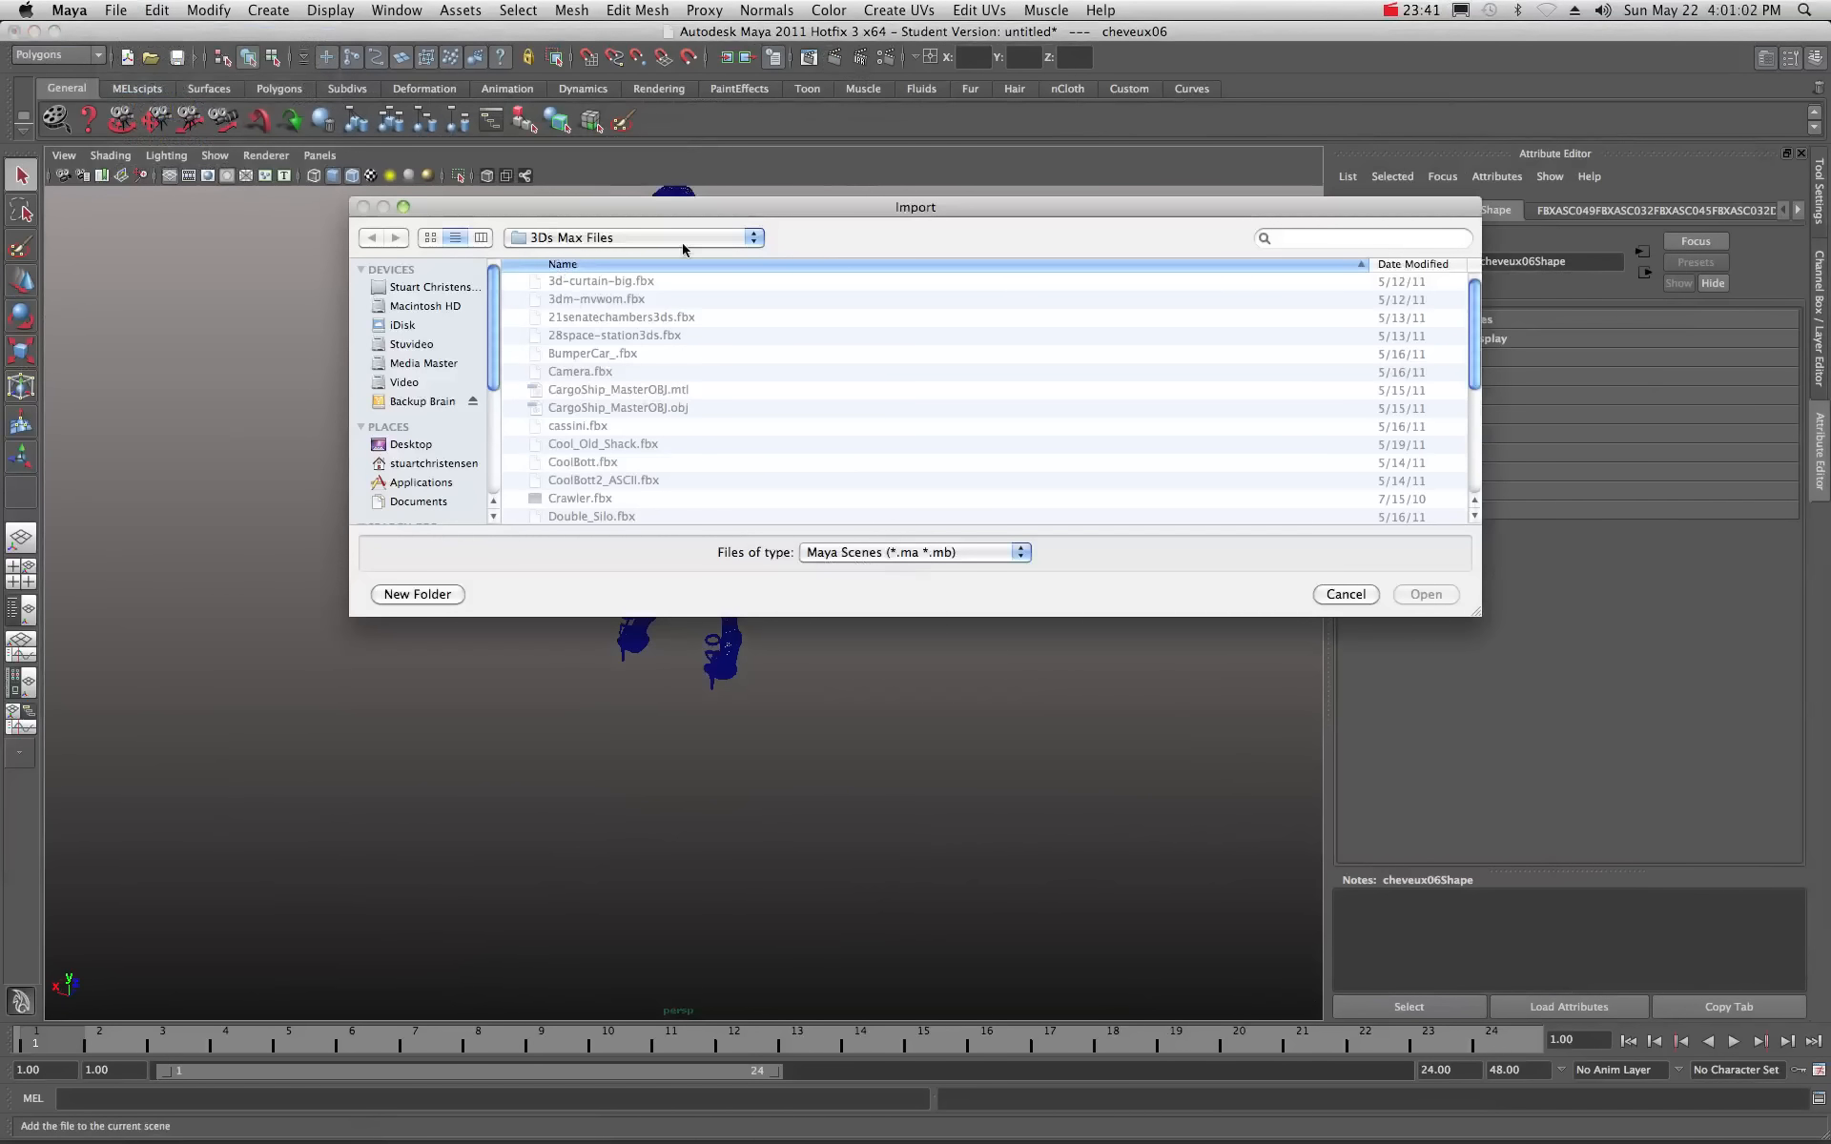
{"action": "left_click", "coordinate": [1021, 553]}
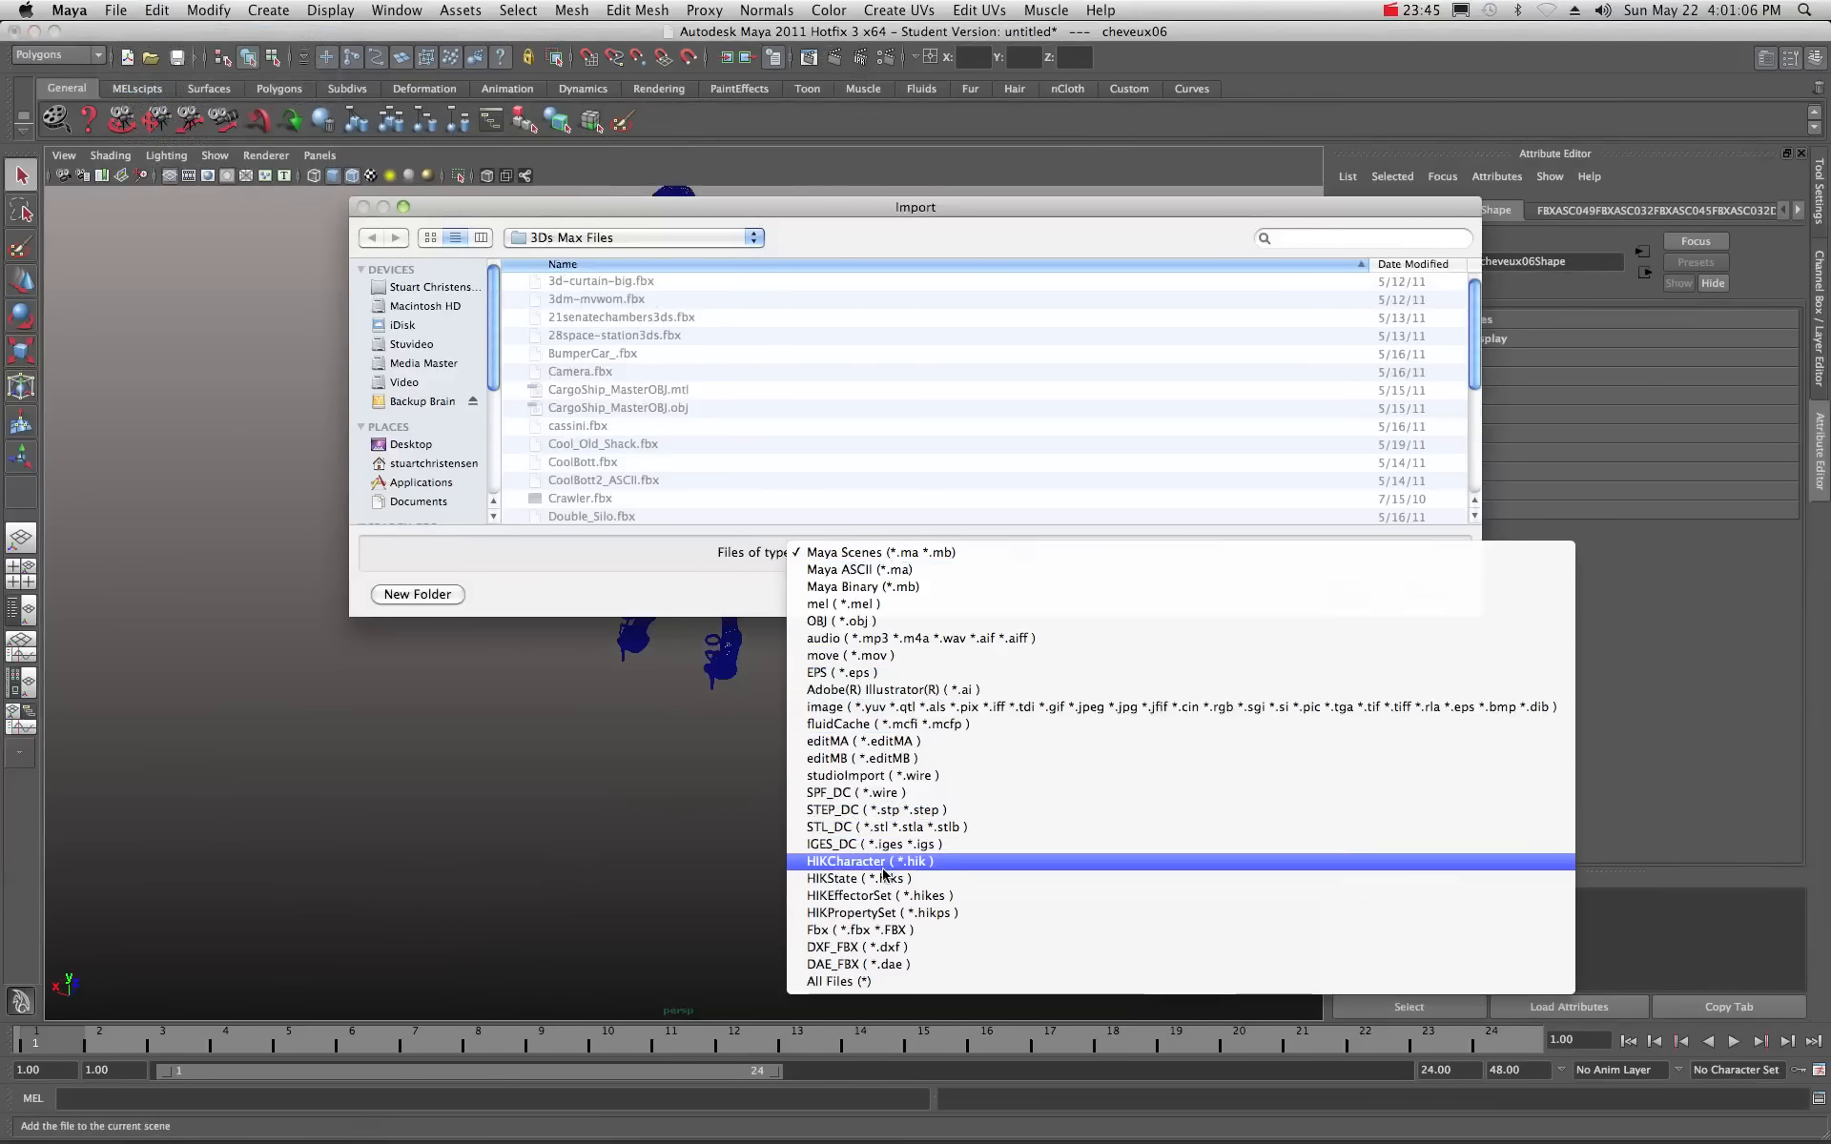
{"action": "left_click", "coordinate": [856, 930]}
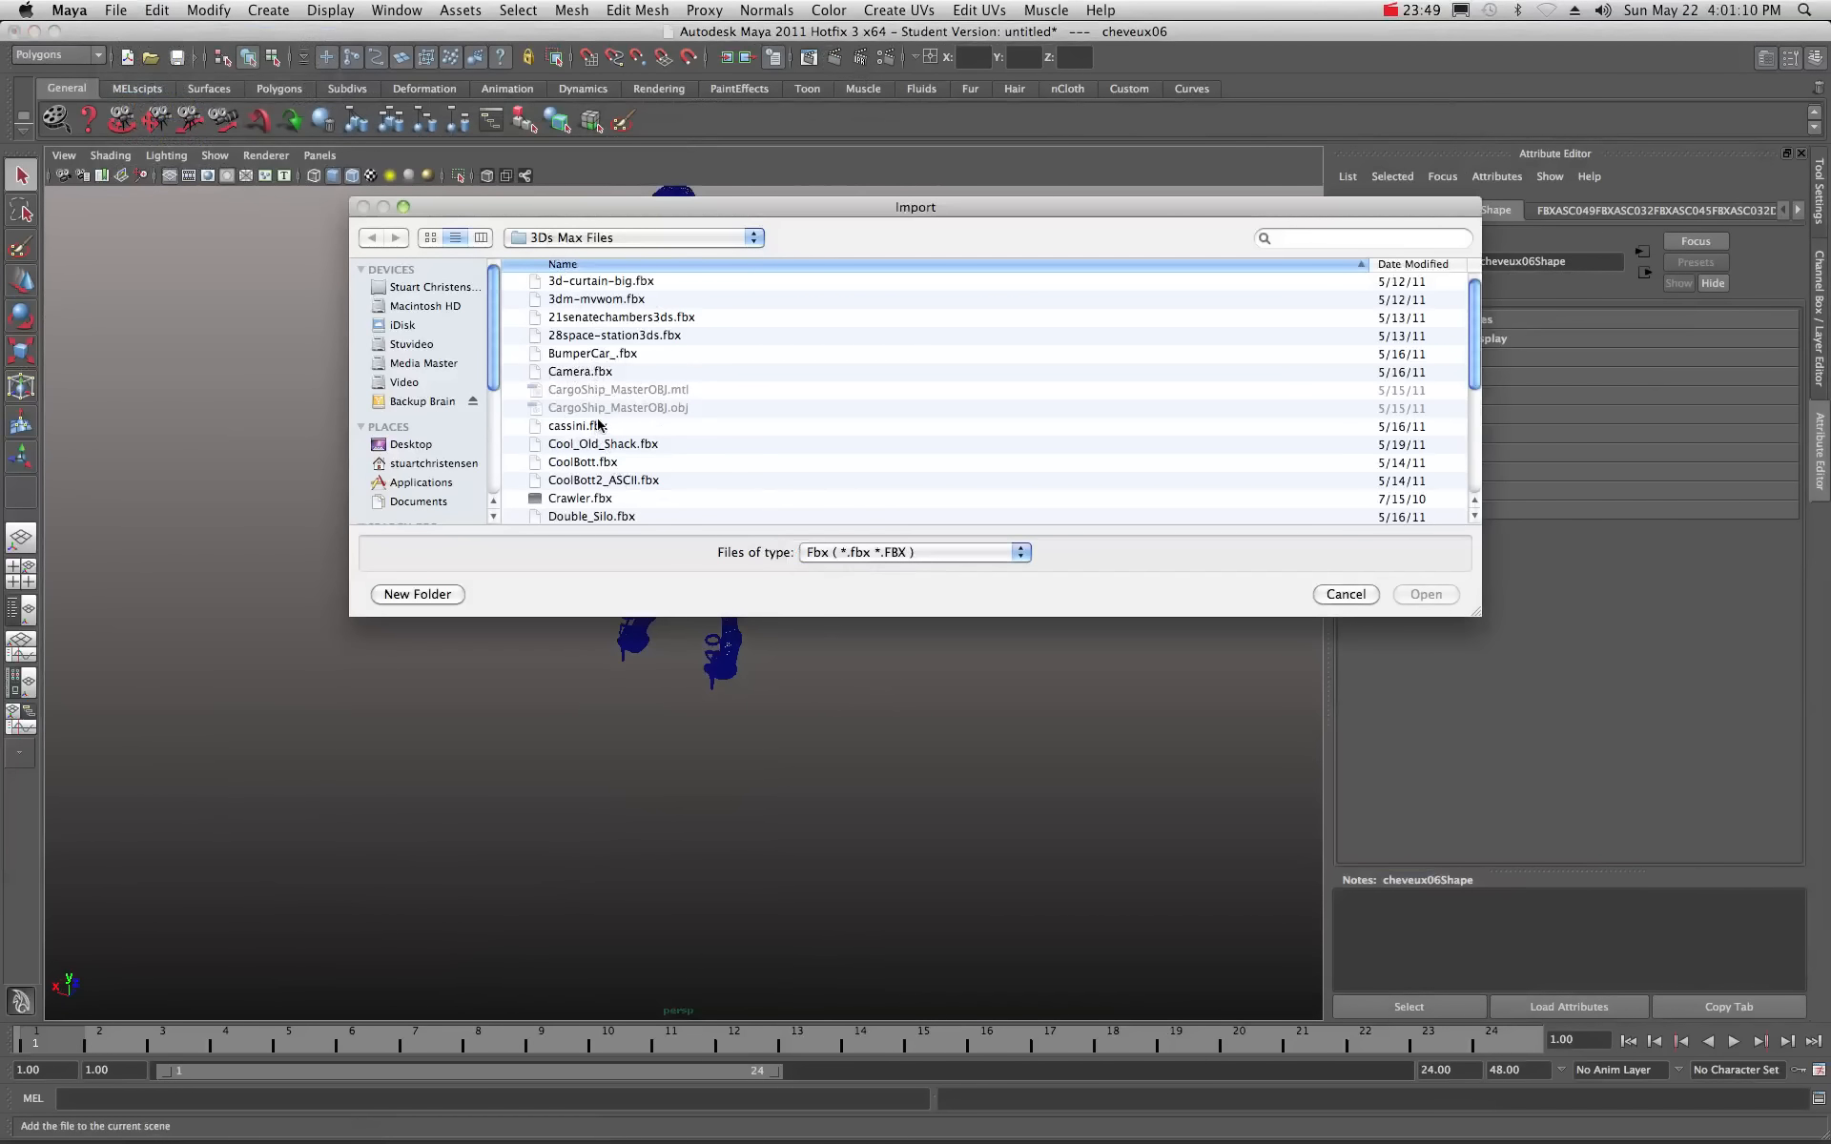
{"action": "scroll", "coordinate": [689, 434], "scroll_direction": "down", "scroll_amount": 8}
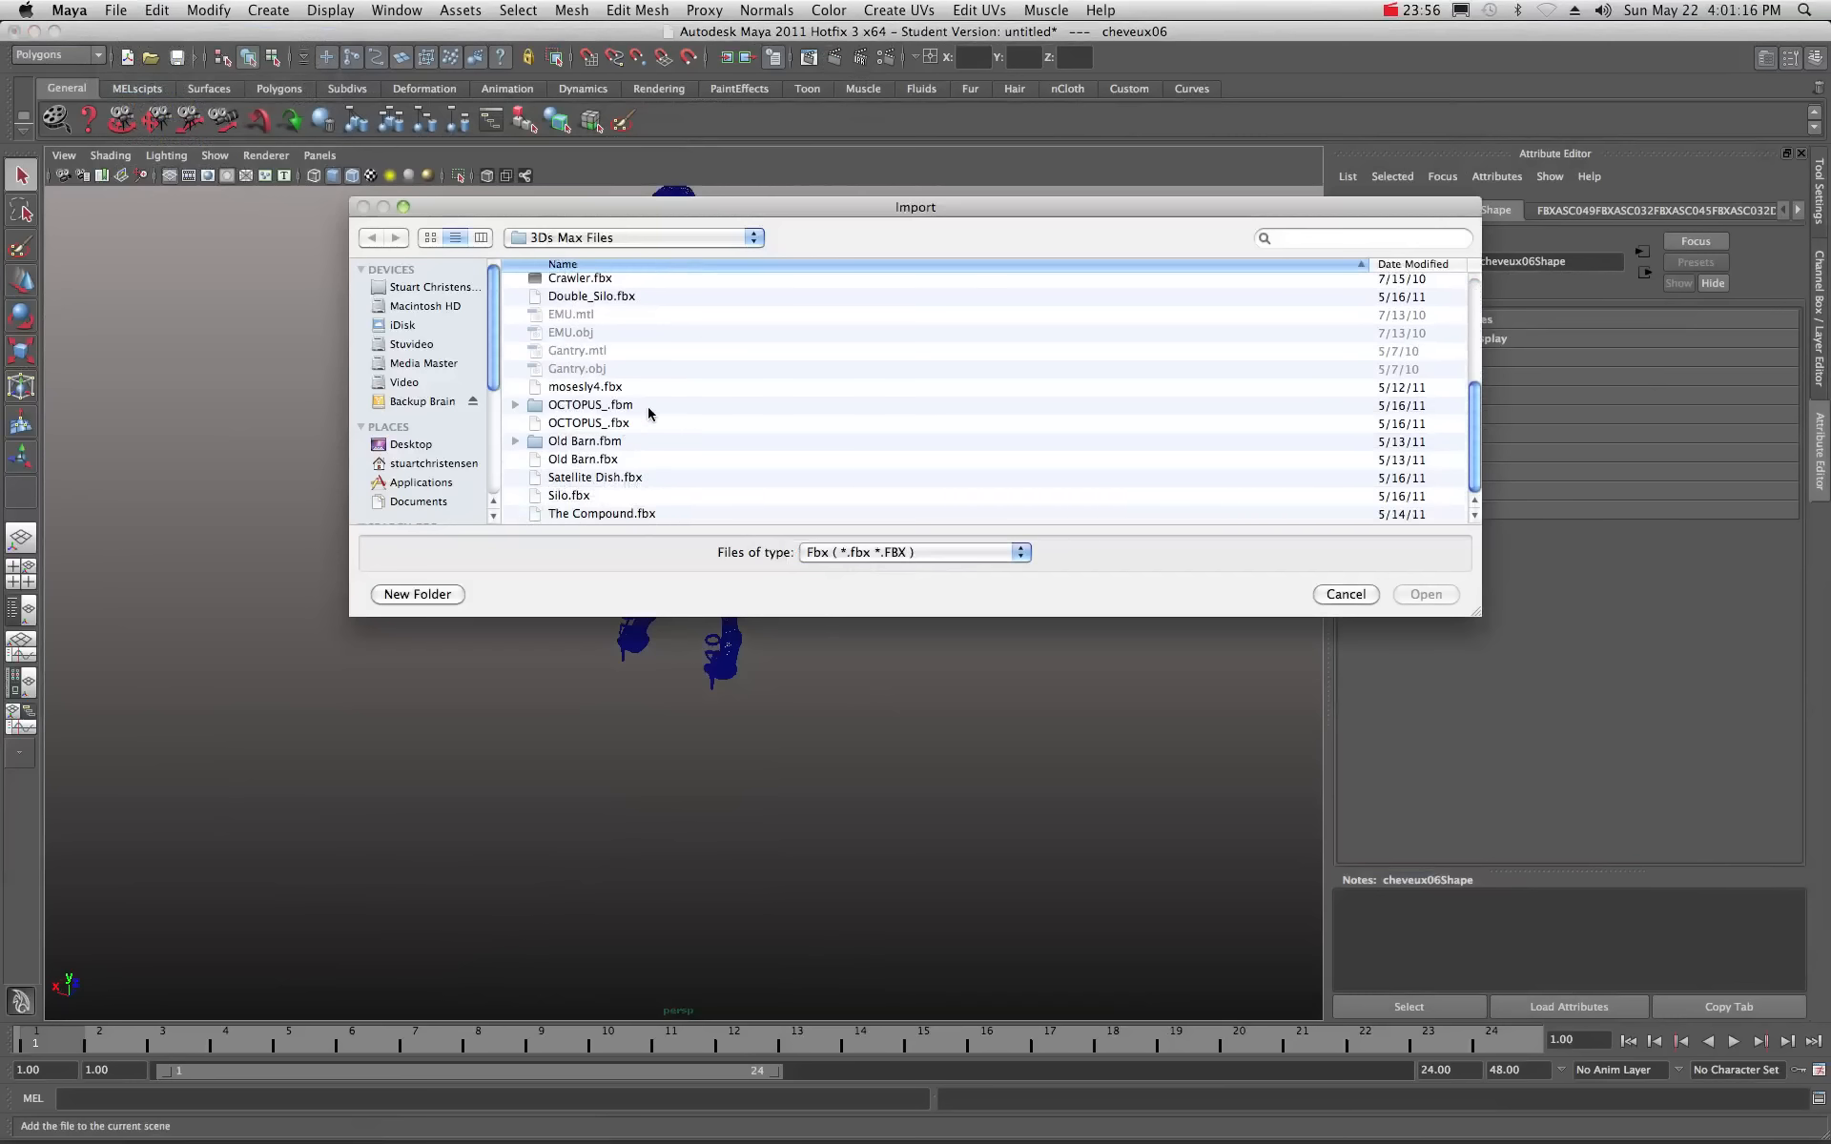
{"action": "left_click", "coordinate": [591, 461]}
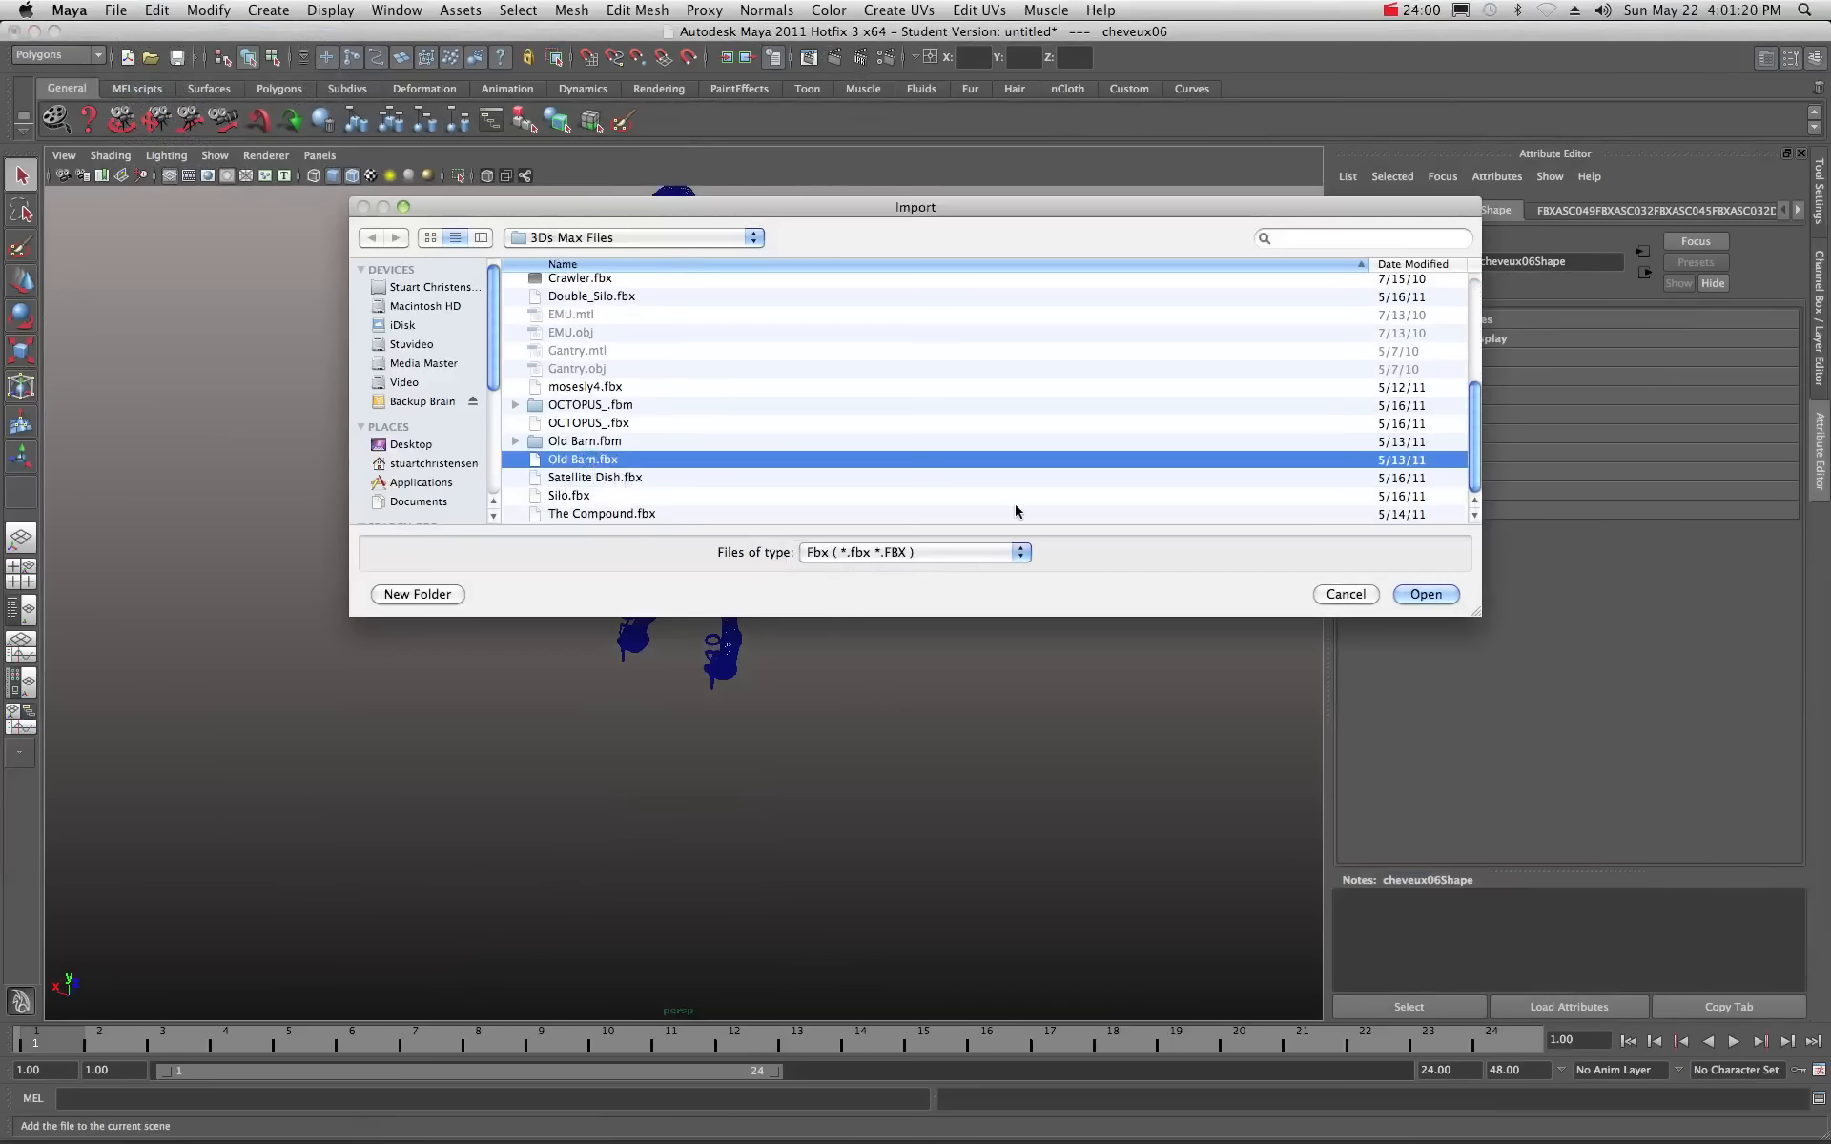
{"action": "left_click", "coordinate": [1423, 594]}
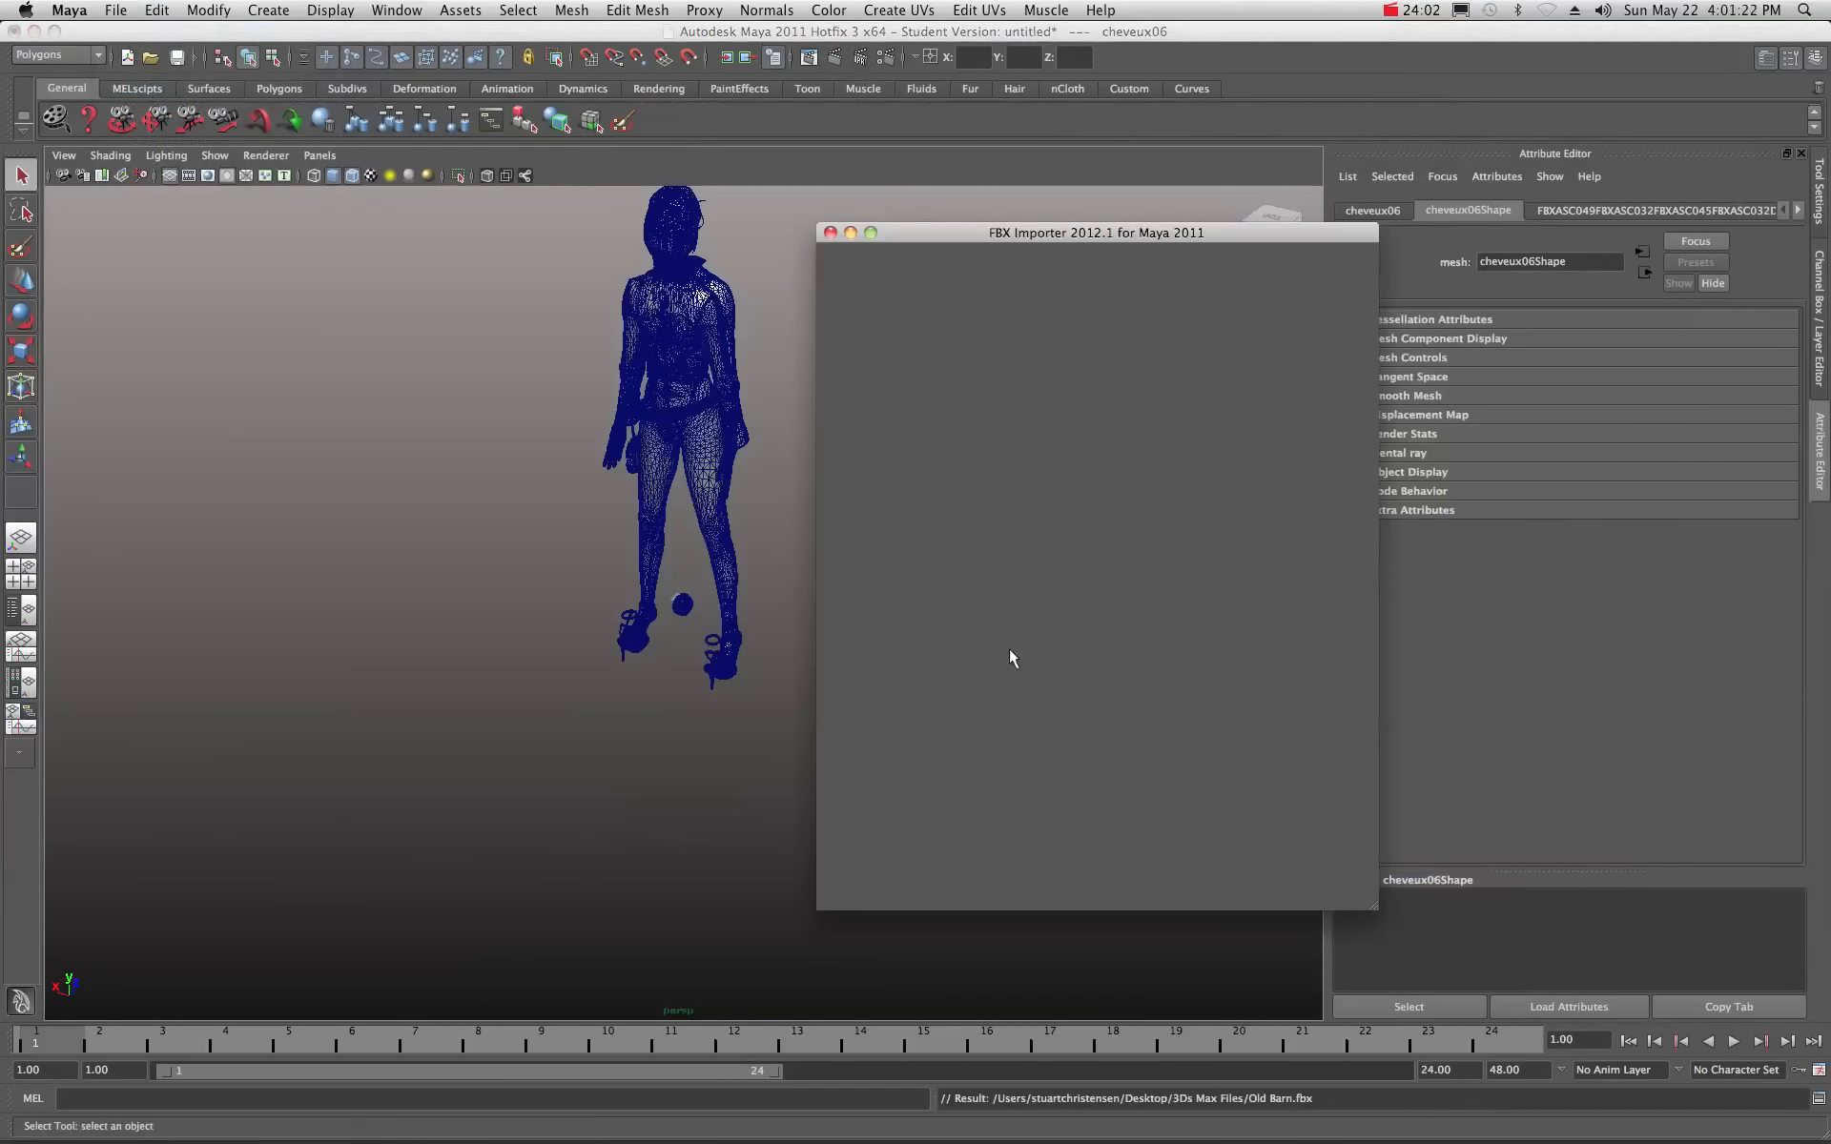
Set the FBX importer's file units conversion to Yards and import the barn model.
{"action": "scroll", "coordinate": [1074, 487], "scroll_direction": "down", "scroll_amount": 15}
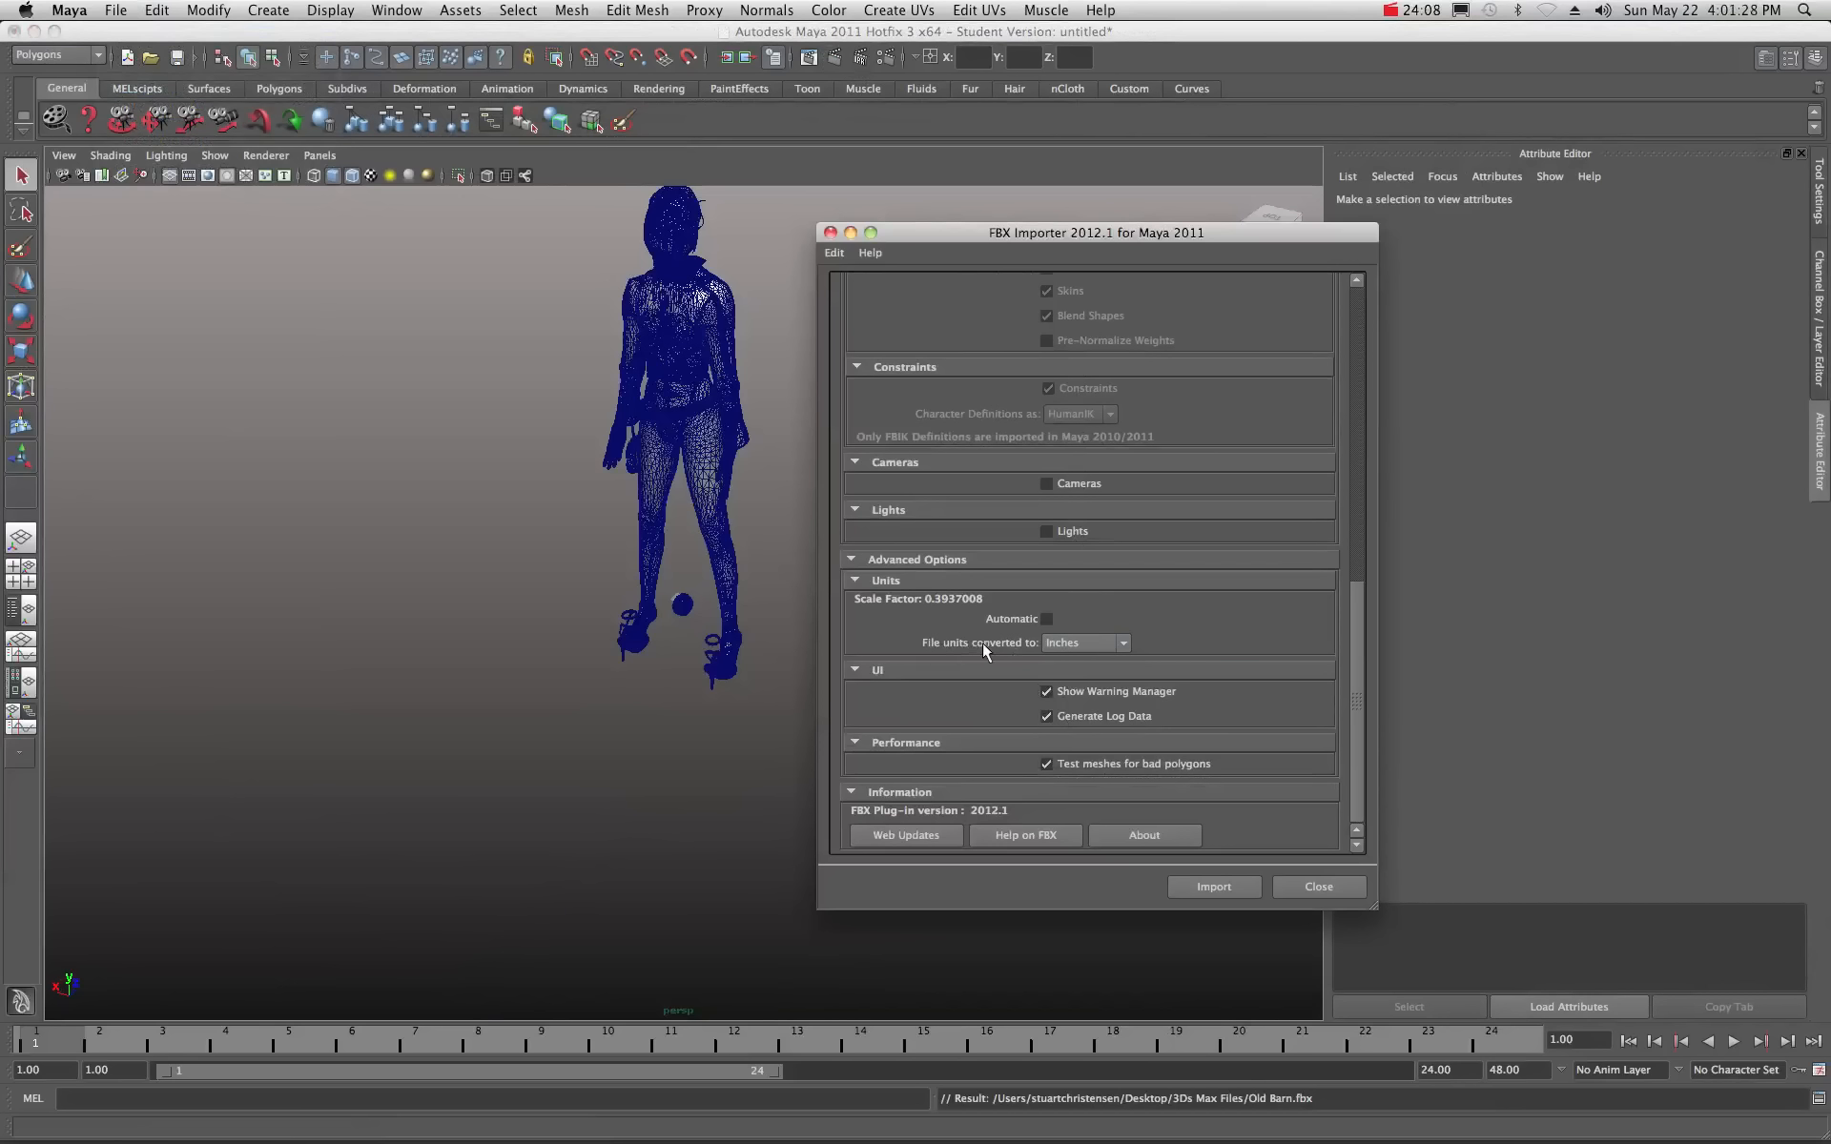
{"action": "left_click", "coordinate": [1123, 648]}
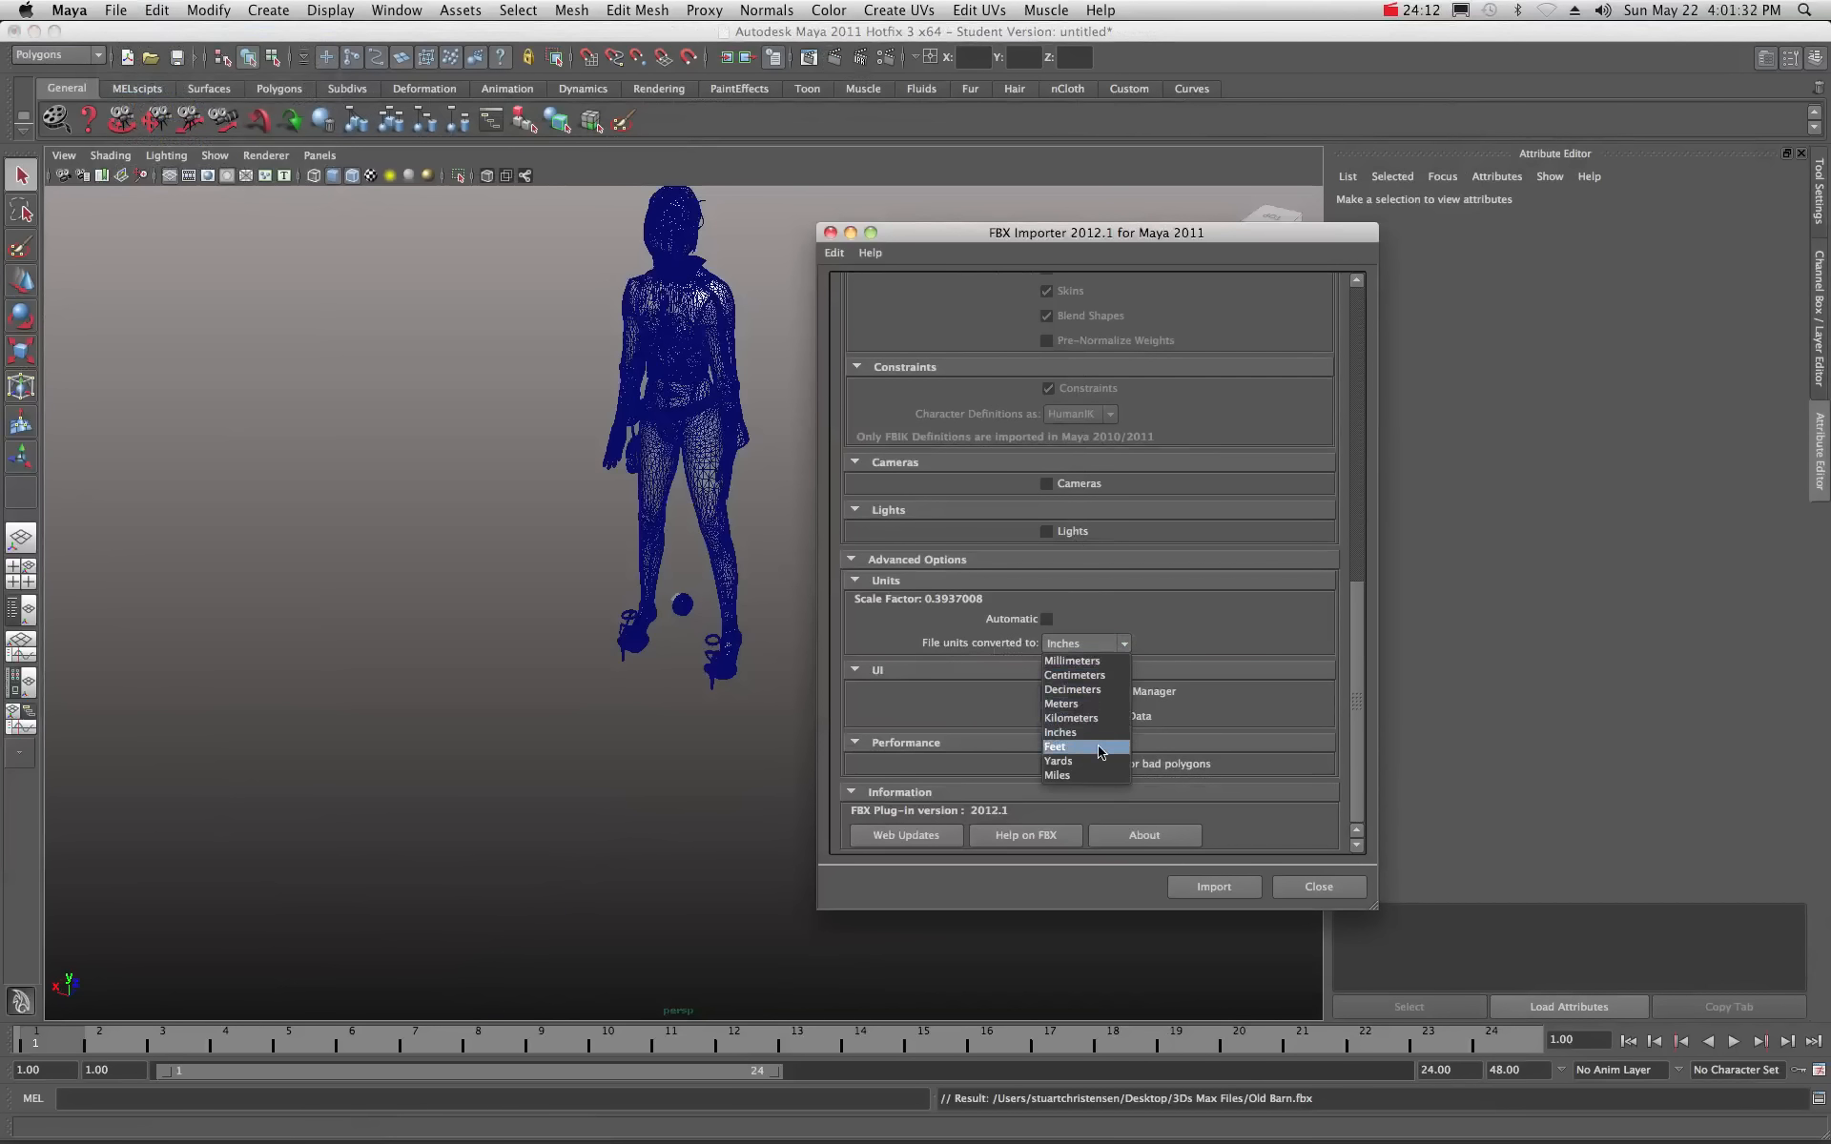
{"action": "left_click", "coordinate": [1080, 761]}
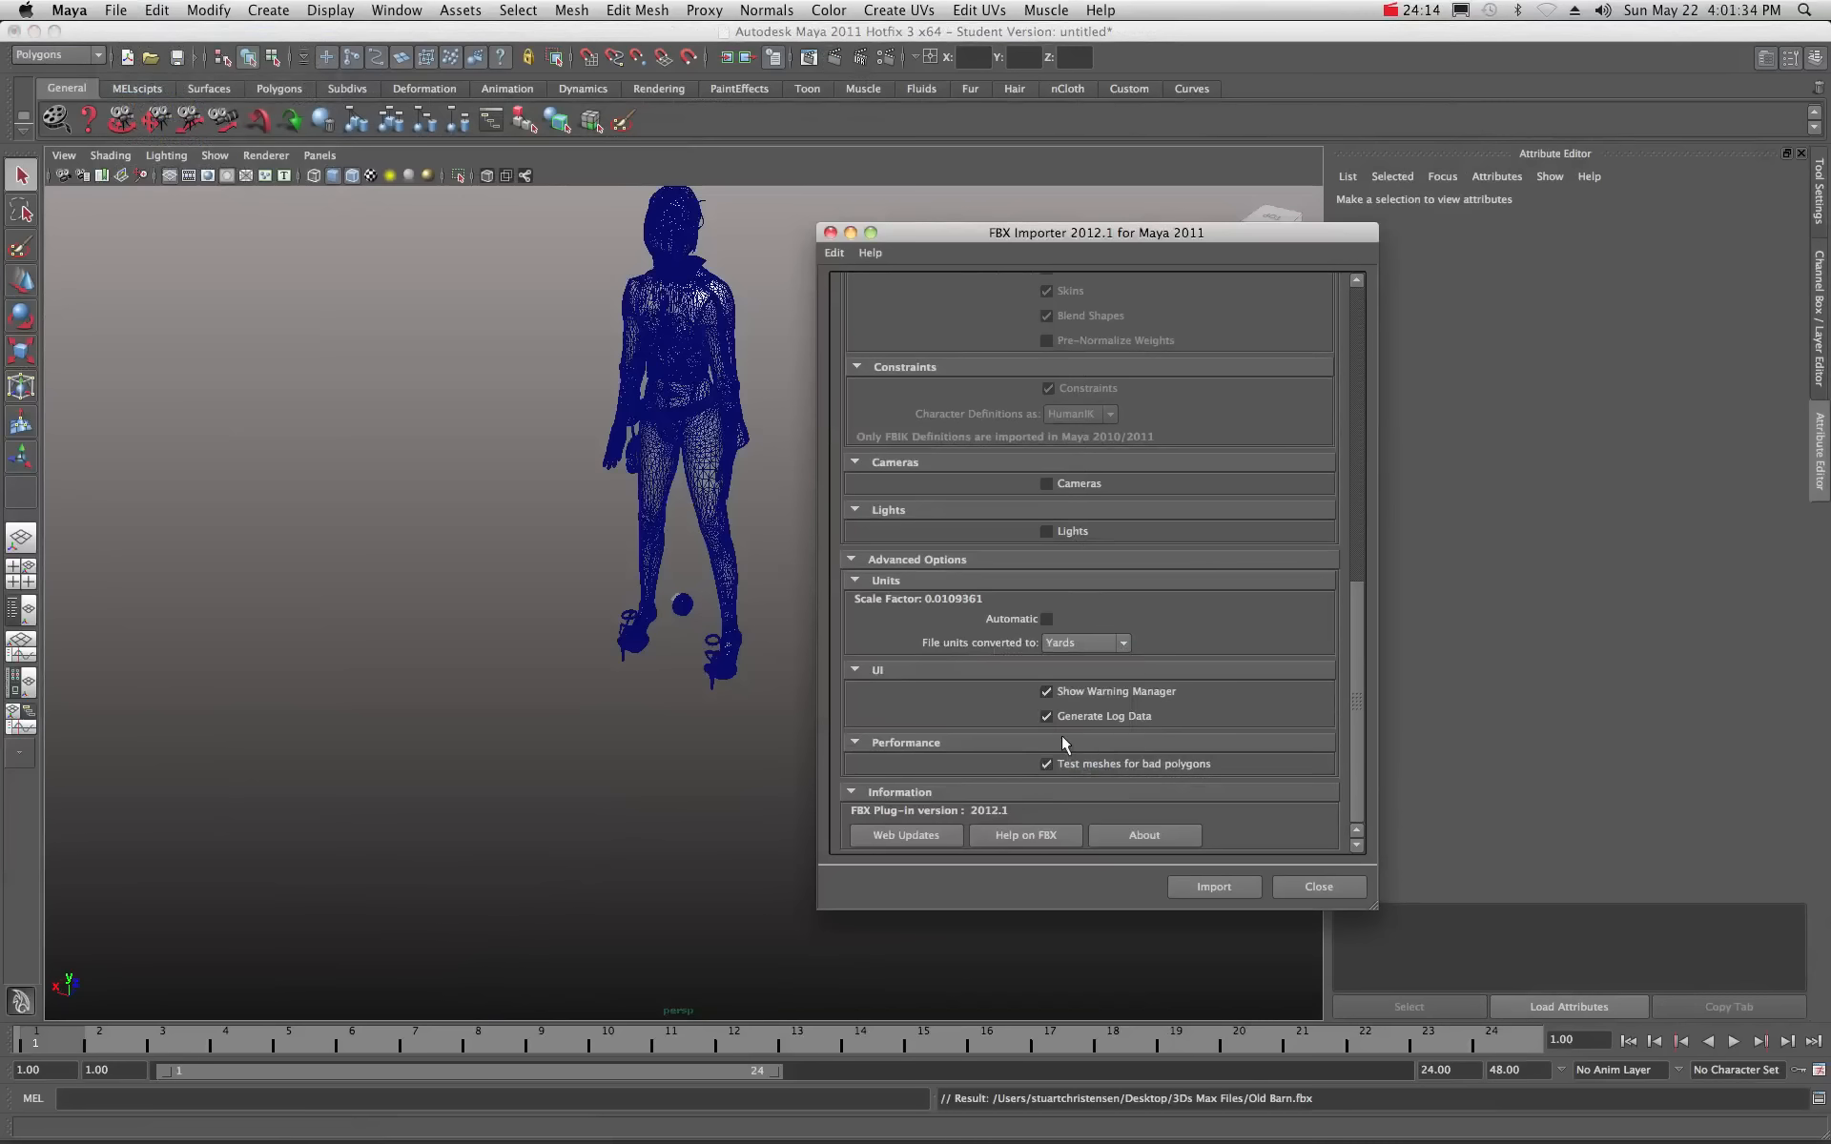
{"action": "left_click", "coordinate": [1203, 886]}
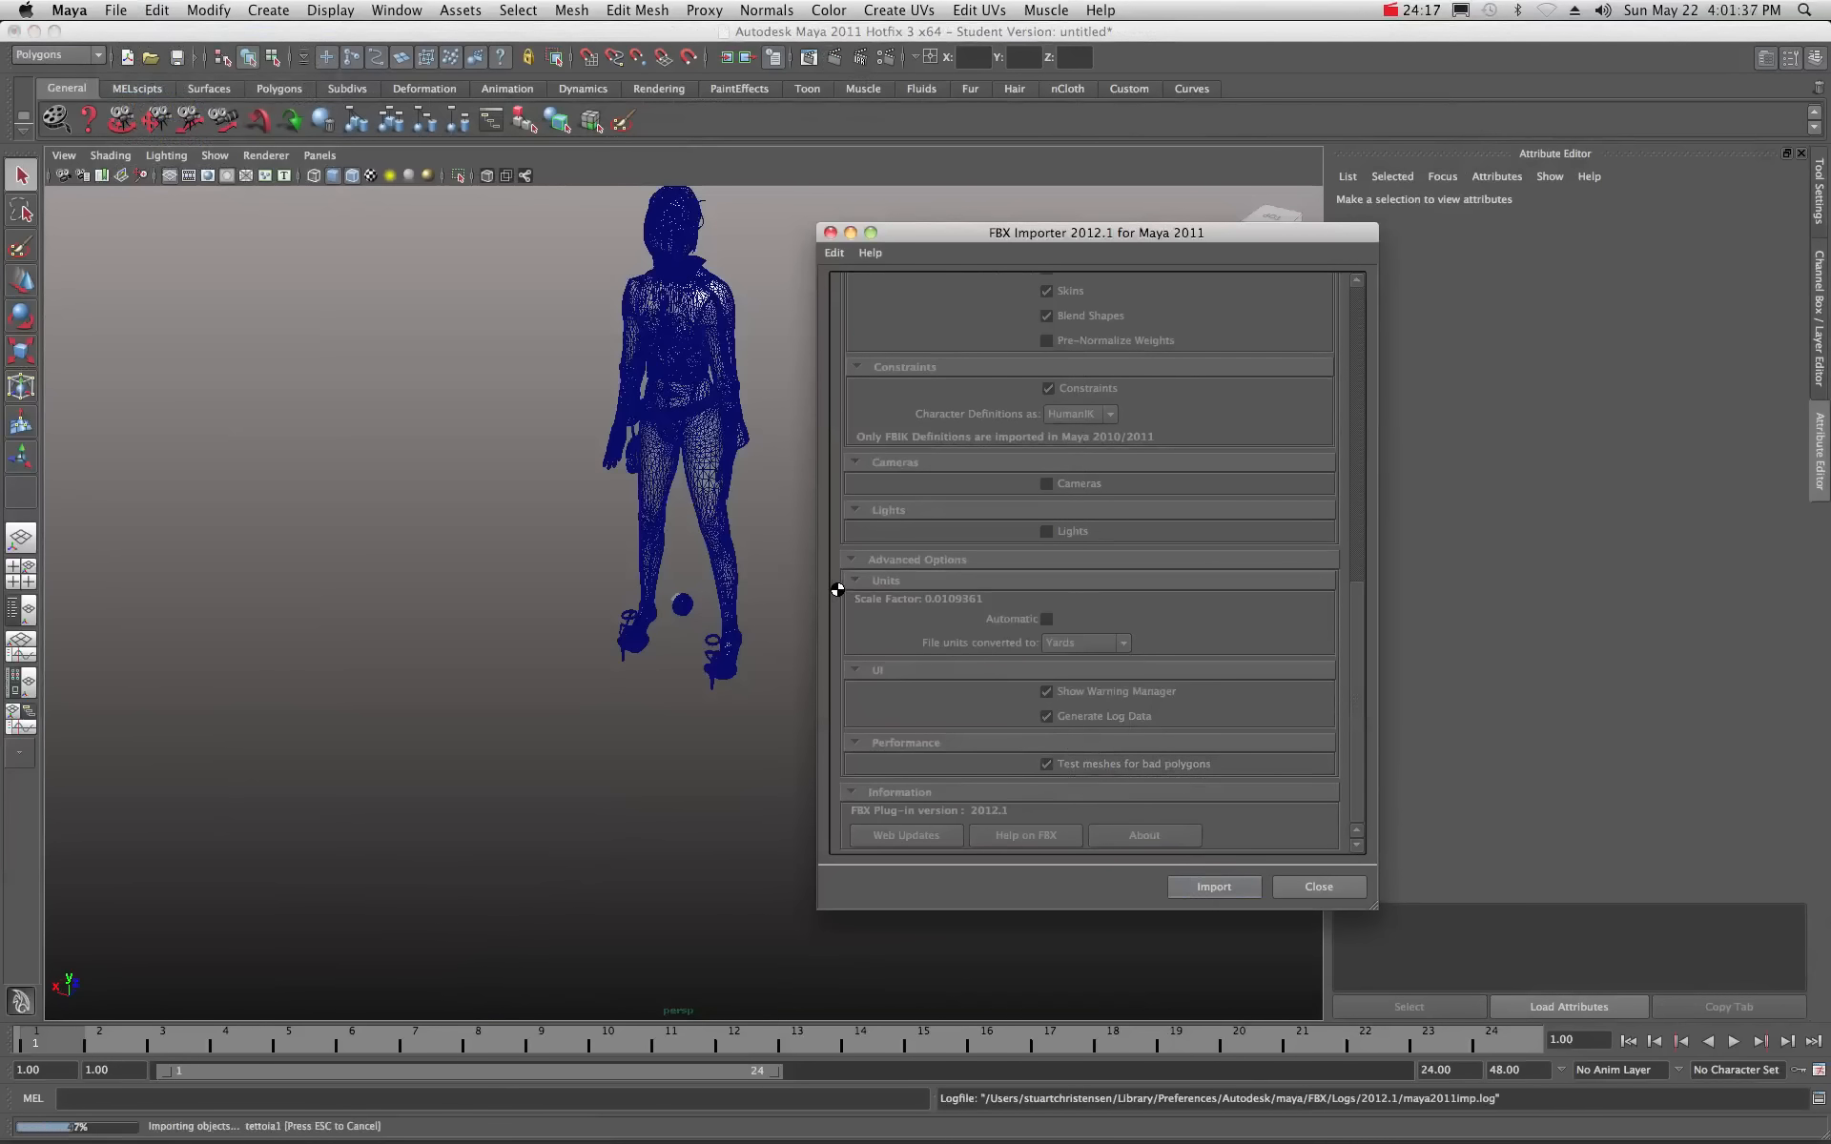
Examine the imported barn beside the skull up close, selecting its tower walls and roof pieces individually.
{"action": "scroll", "coordinate": [694, 618], "scroll_direction": "up", "scroll_amount": 3}
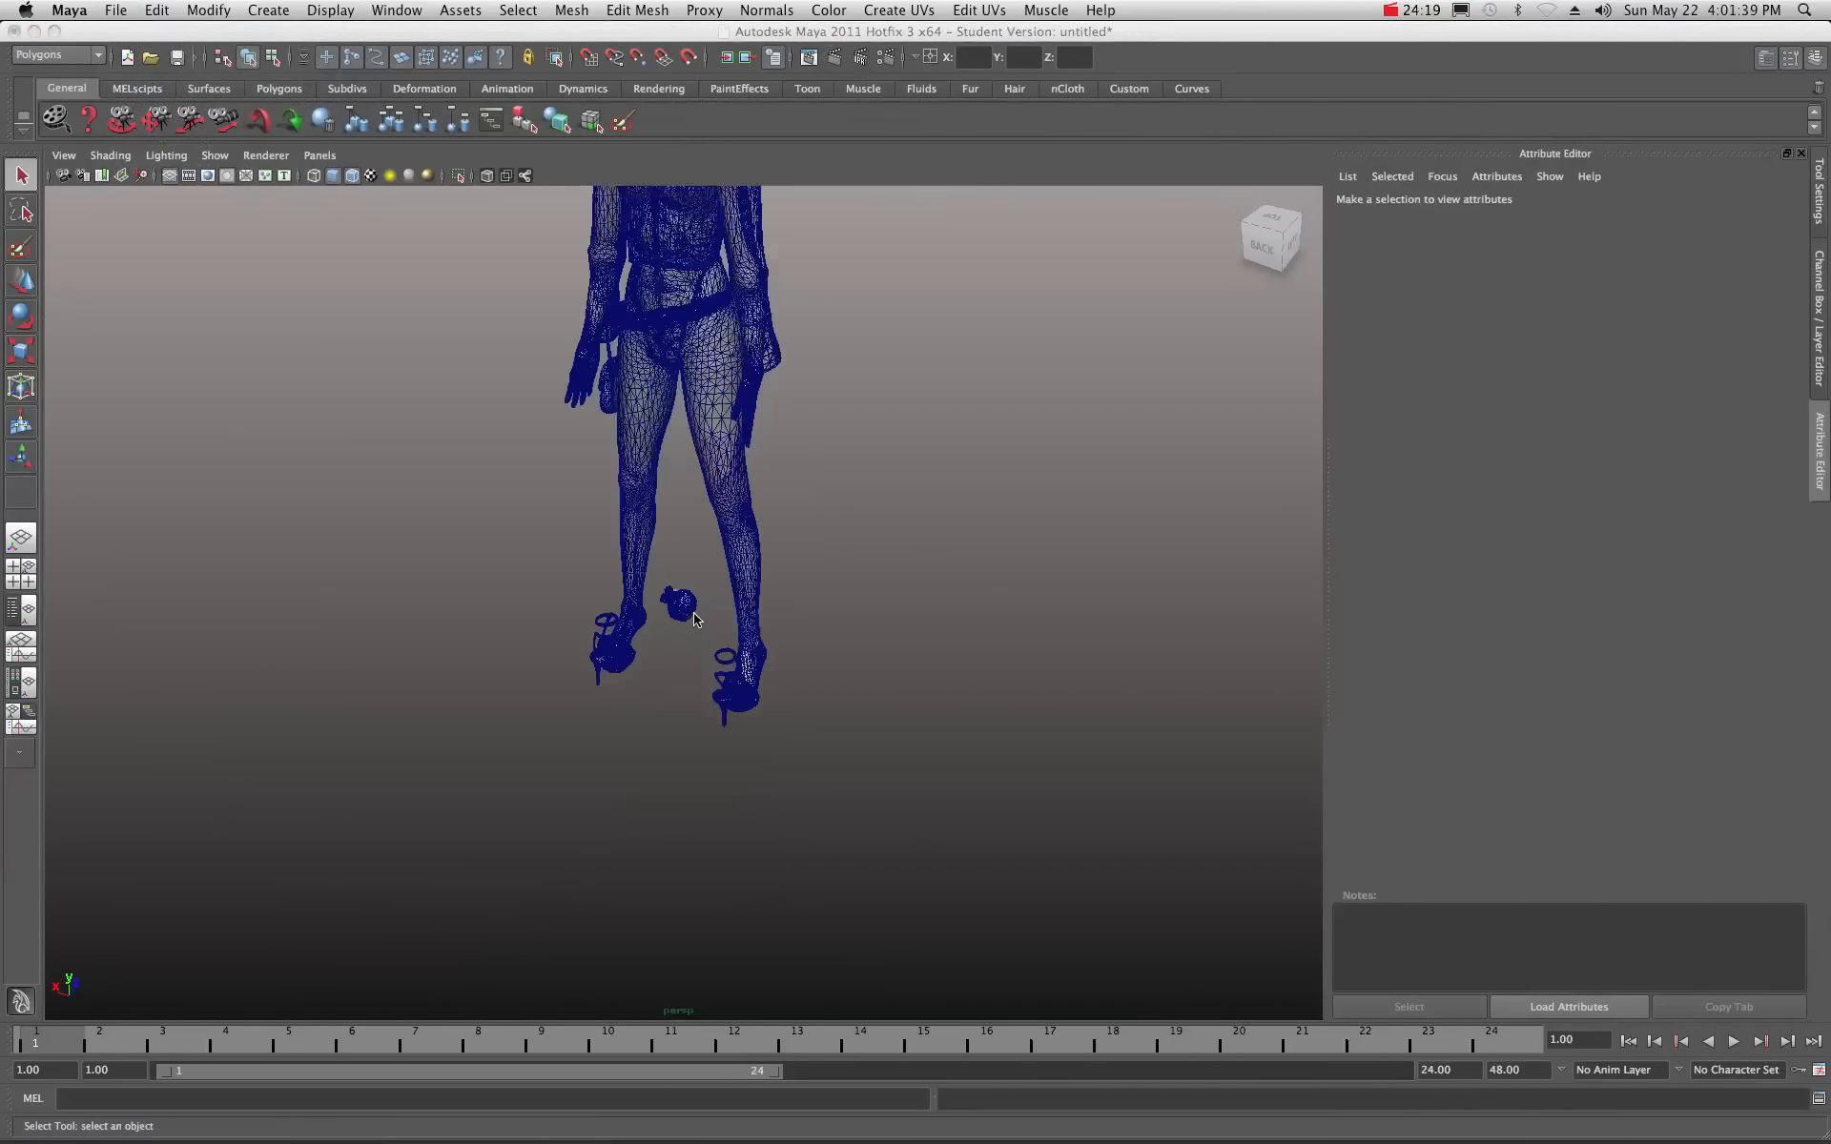
{"action": "scroll", "coordinate": [694, 618], "scroll_direction": "up", "scroll_amount": 10}
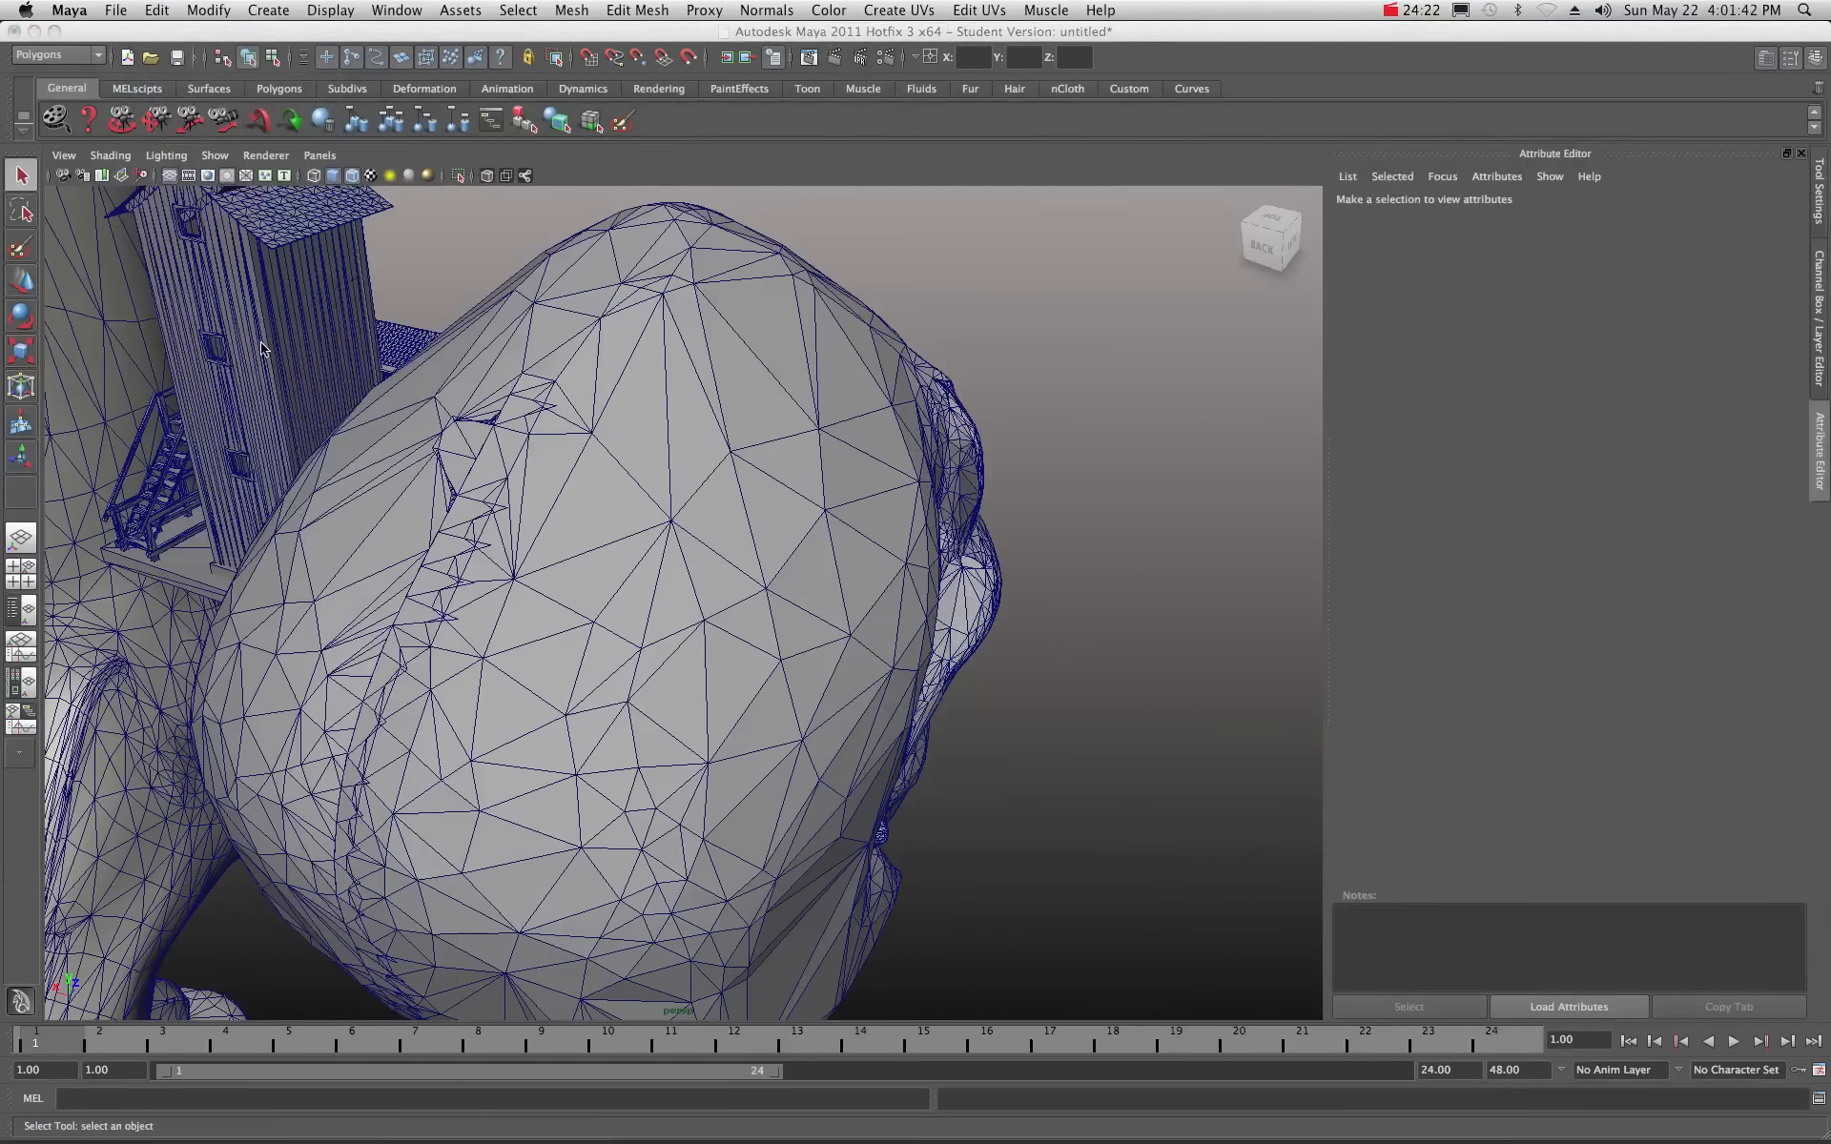
{"action": "scroll", "coordinate": [262, 349], "scroll_direction": "down", "scroll_amount": 2}
{"action": "left_click", "coordinate": [281, 349]}
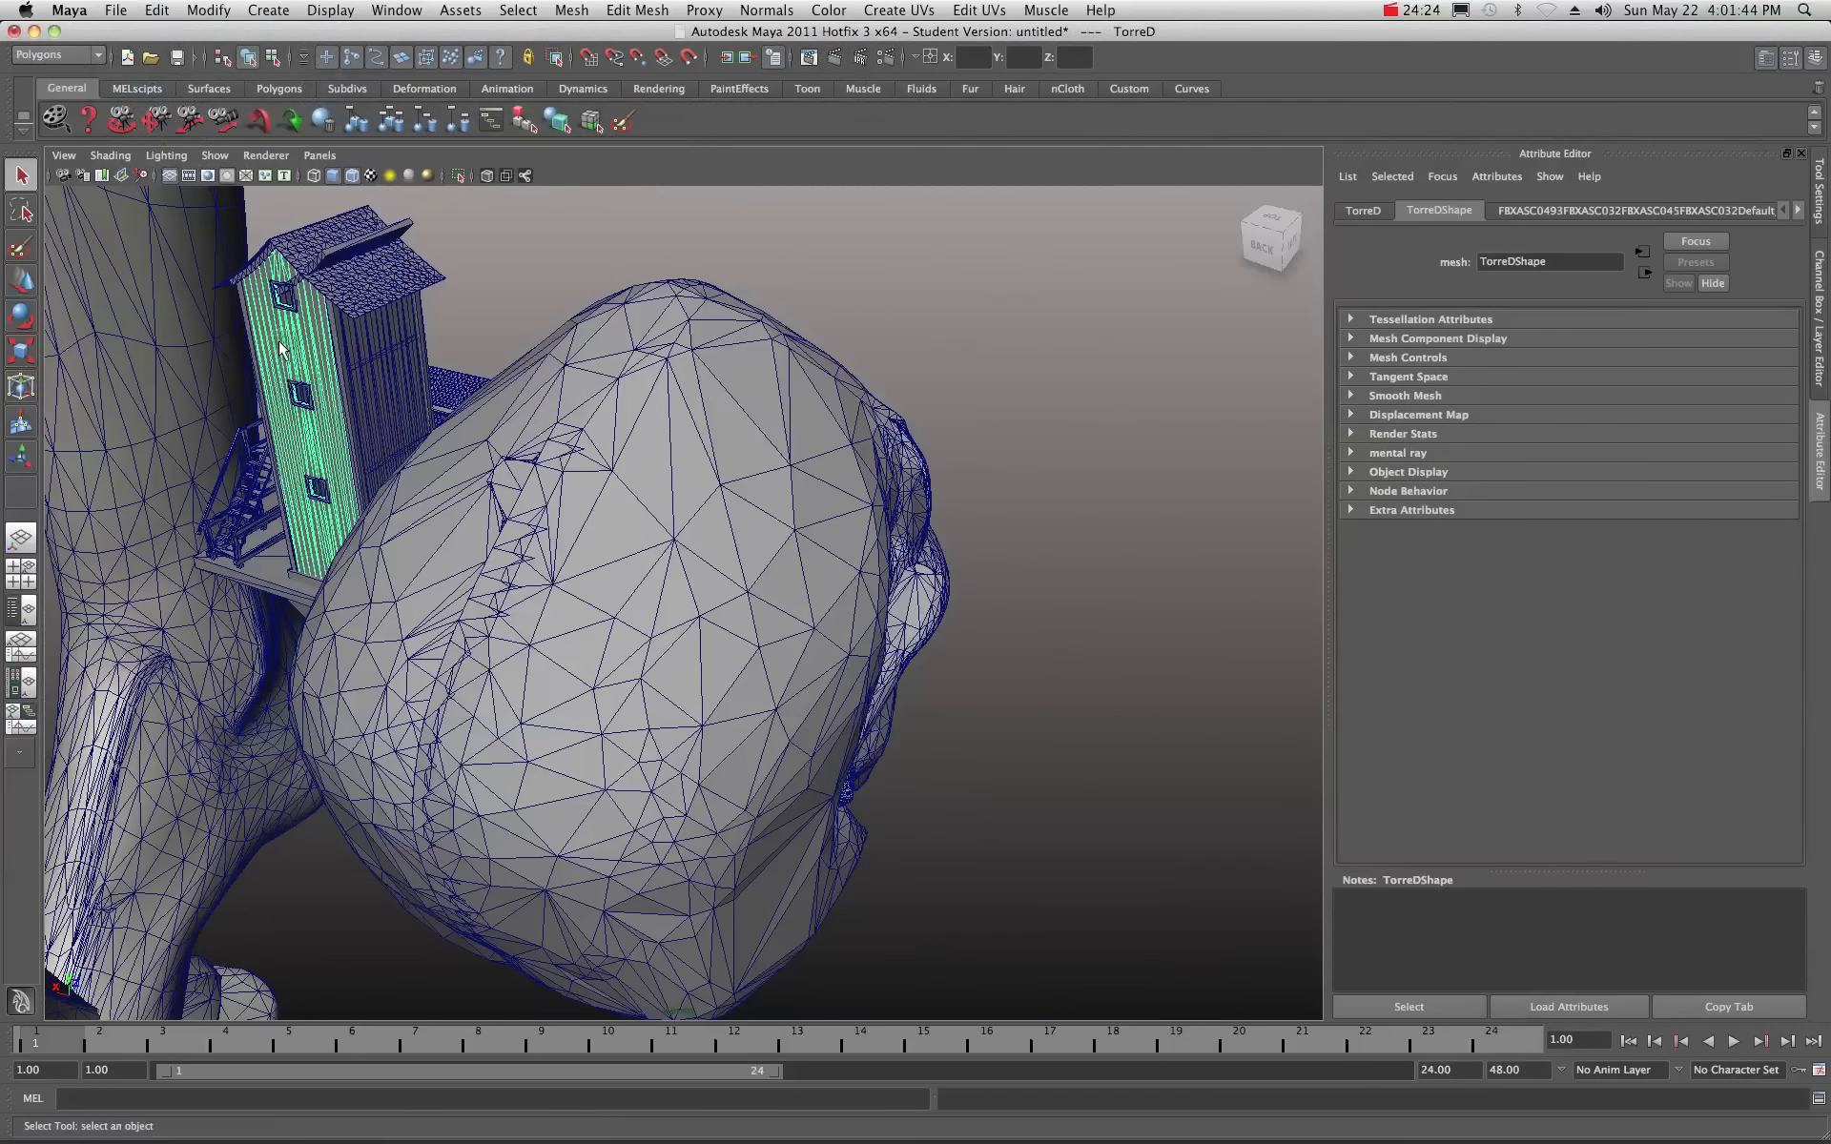
{"action": "left_click", "coordinate": [379, 362]}
{"action": "left_click", "coordinate": [365, 263]}
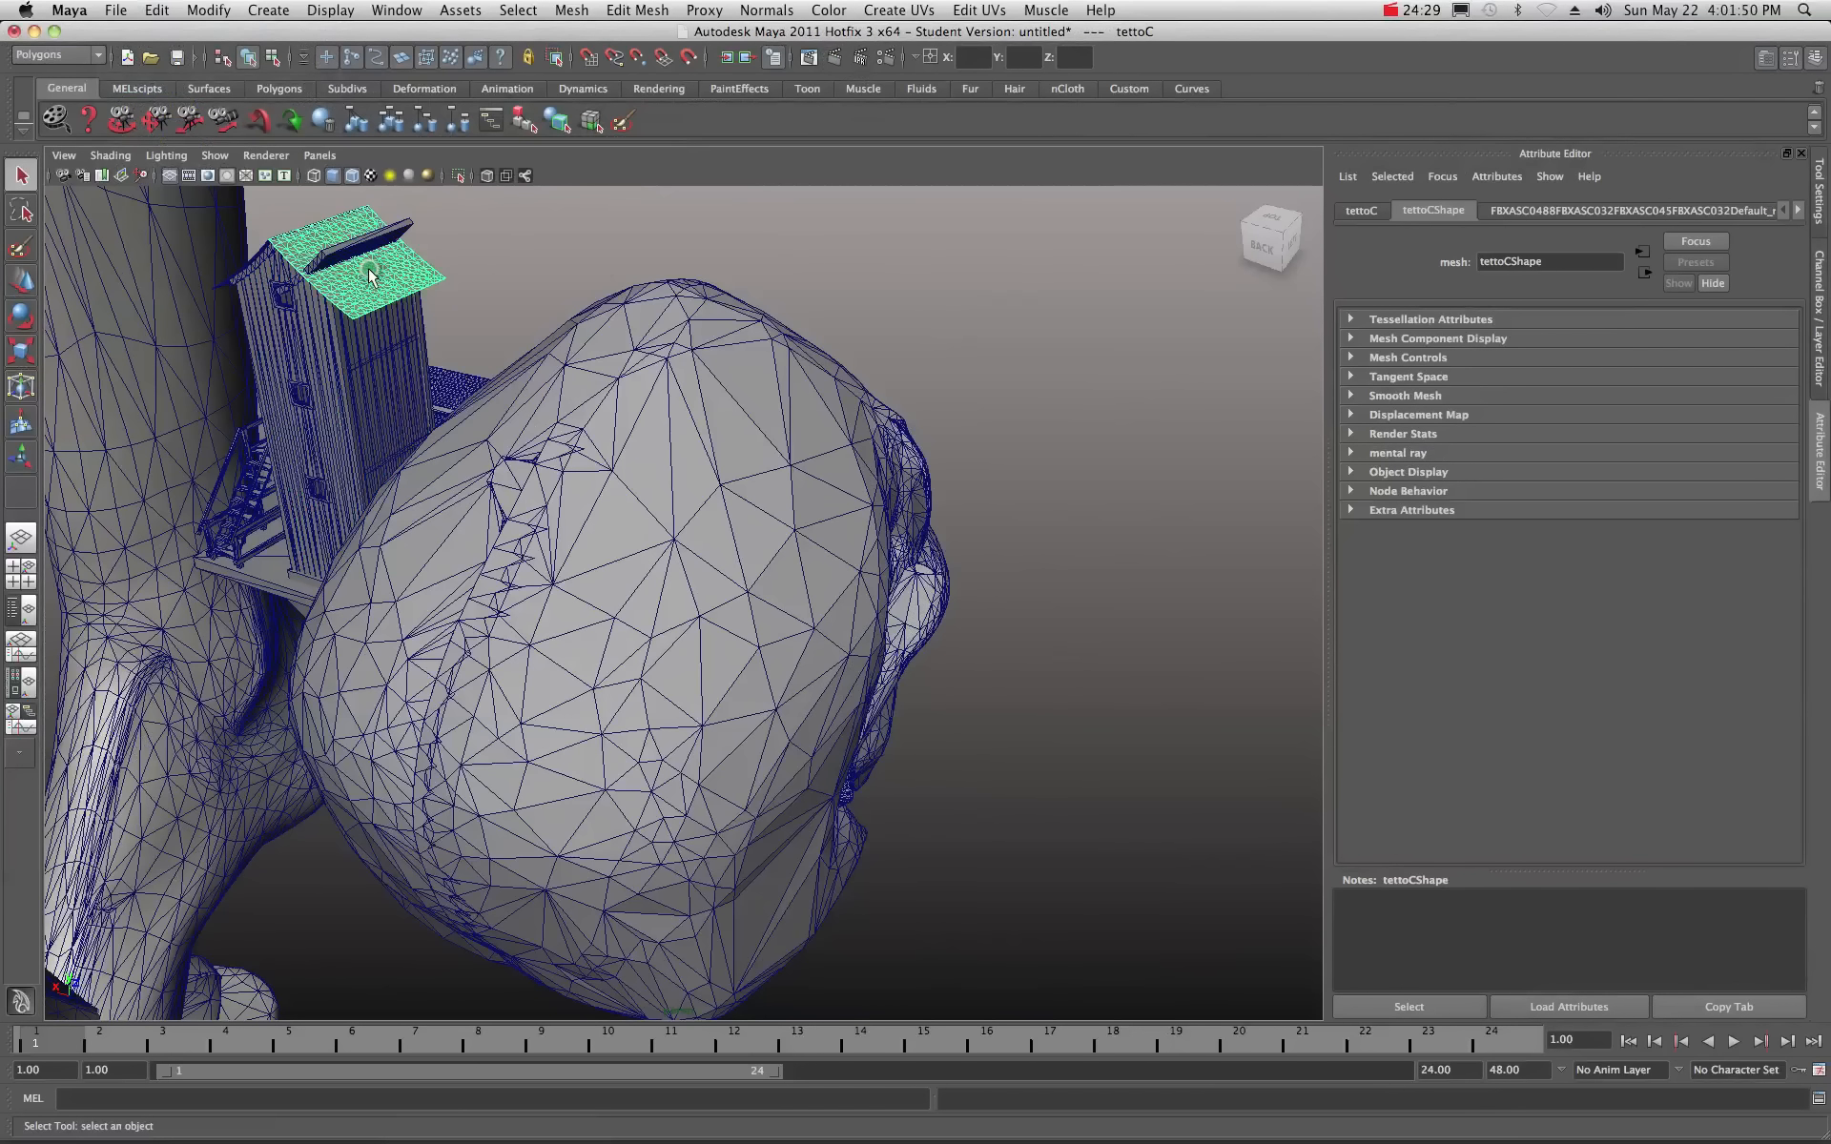
{"action": "left_click", "coordinate": [357, 251]}
{"action": "left_click", "coordinate": [265, 342]}
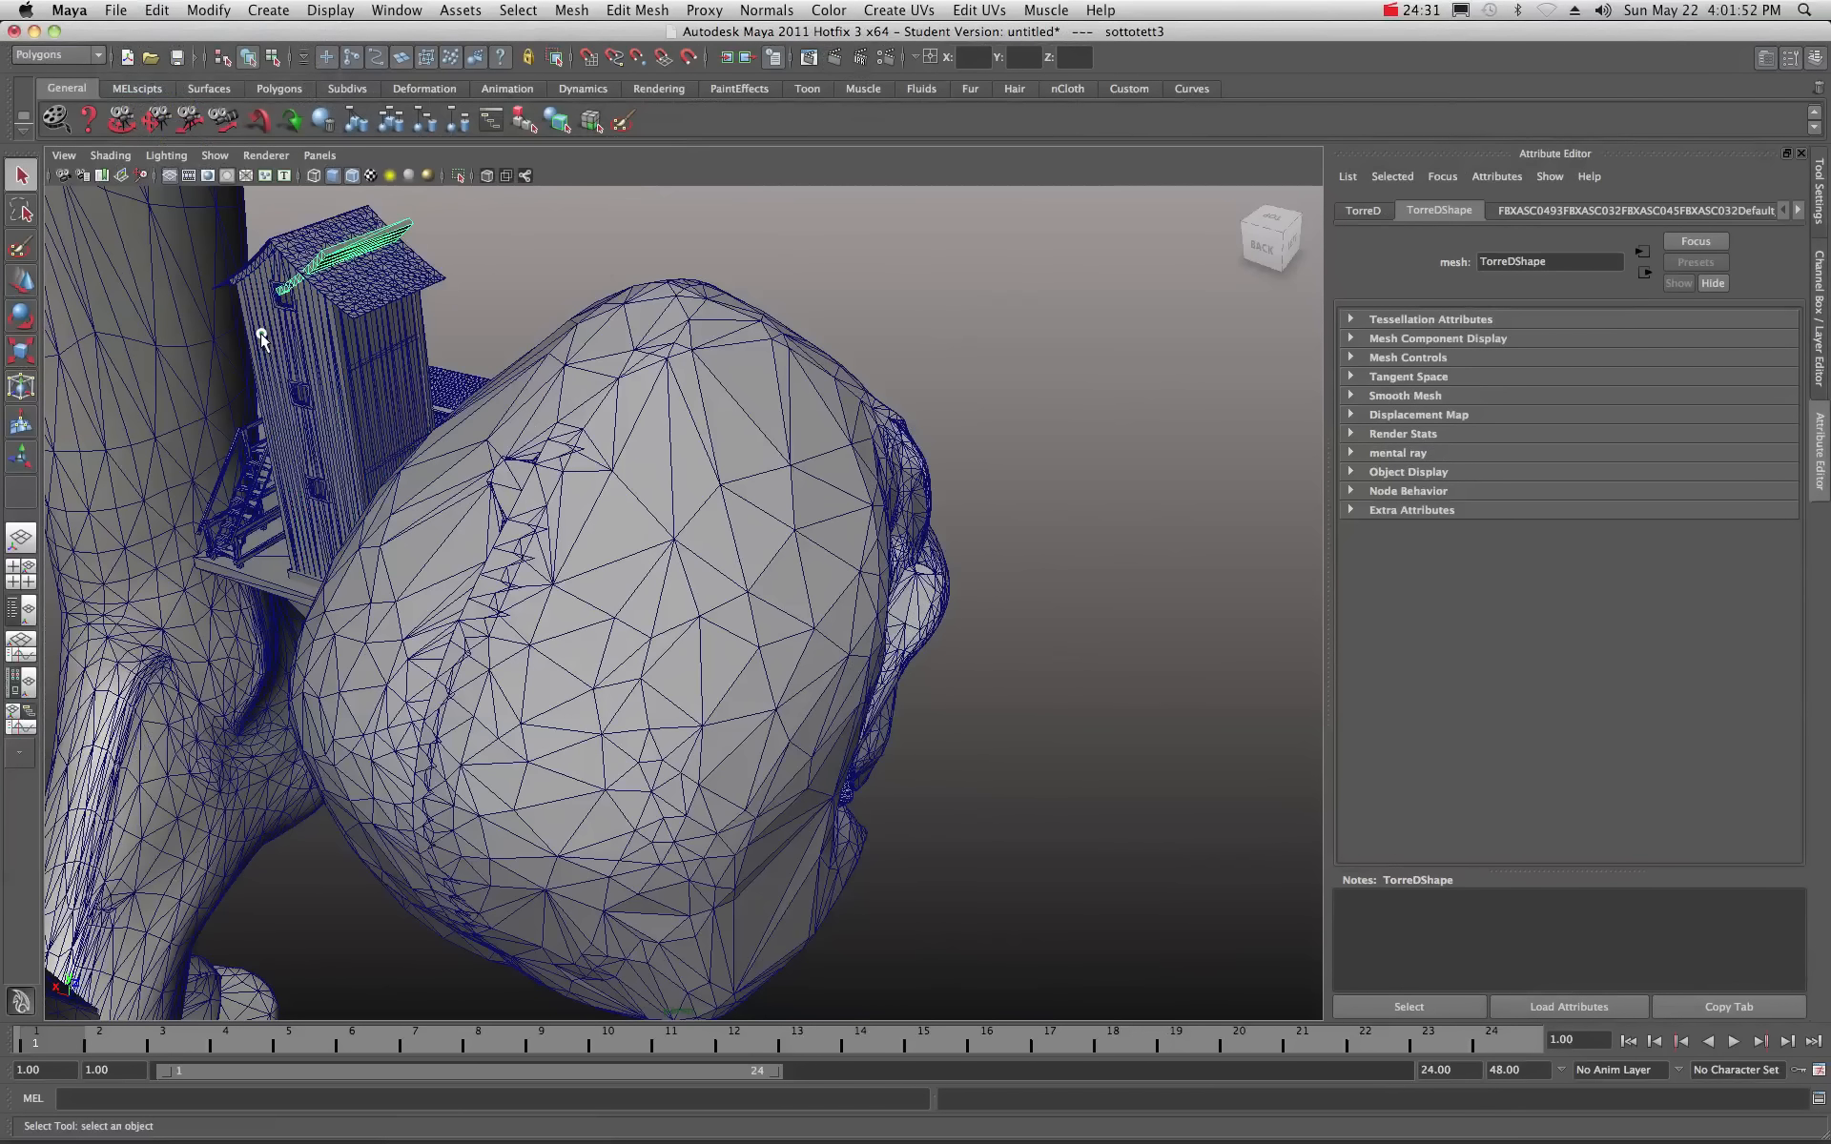
{"action": "left_click", "coordinate": [392, 355]}
{"action": "scroll", "coordinate": [393, 356], "scroll_direction": "down", "scroll_amount": 2}
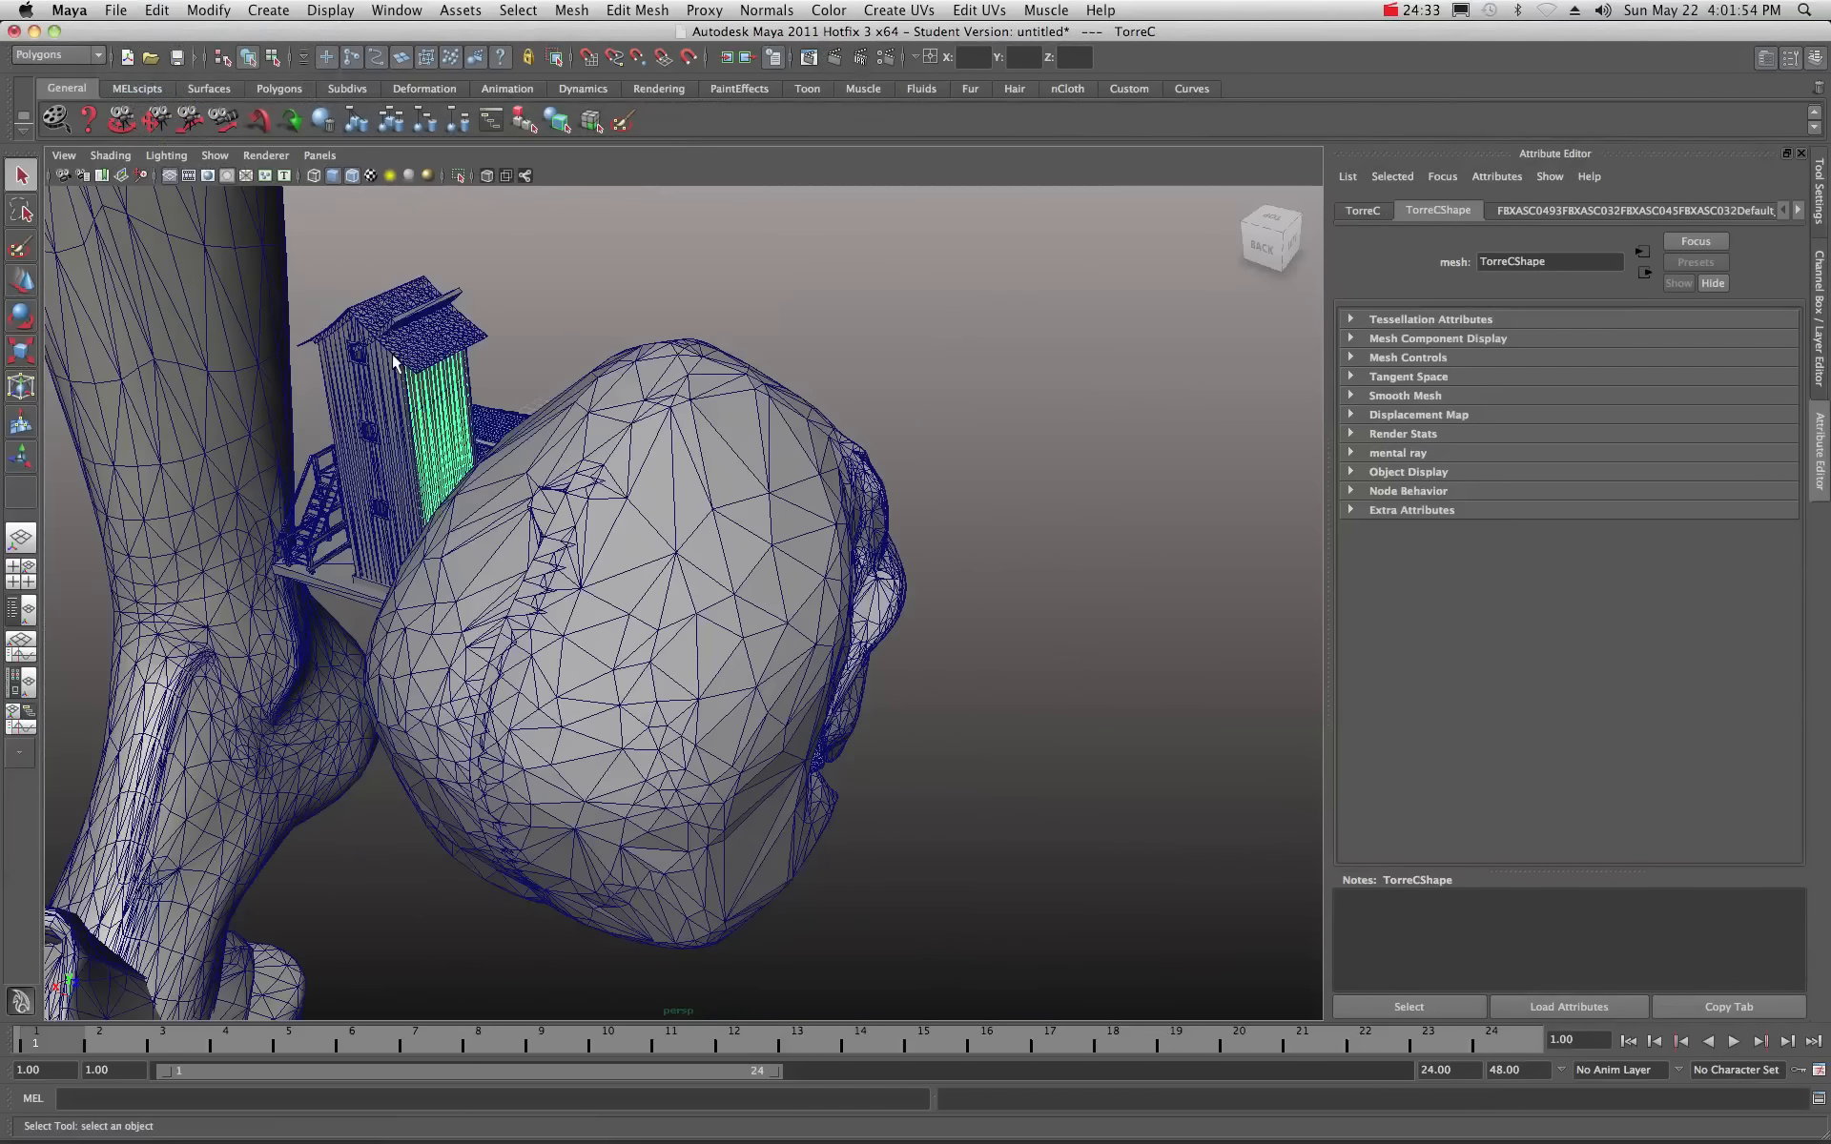
Bring the Outliner back into view, browse the combined node list and identify the head, body and Skull nodes.
{"action": "left_click_drag", "start_coordinate": [1830, 286], "coordinate": [1021, 278]}
{"action": "scroll", "coordinate": [1021, 574], "scroll_direction": "down", "scroll_amount": 15}
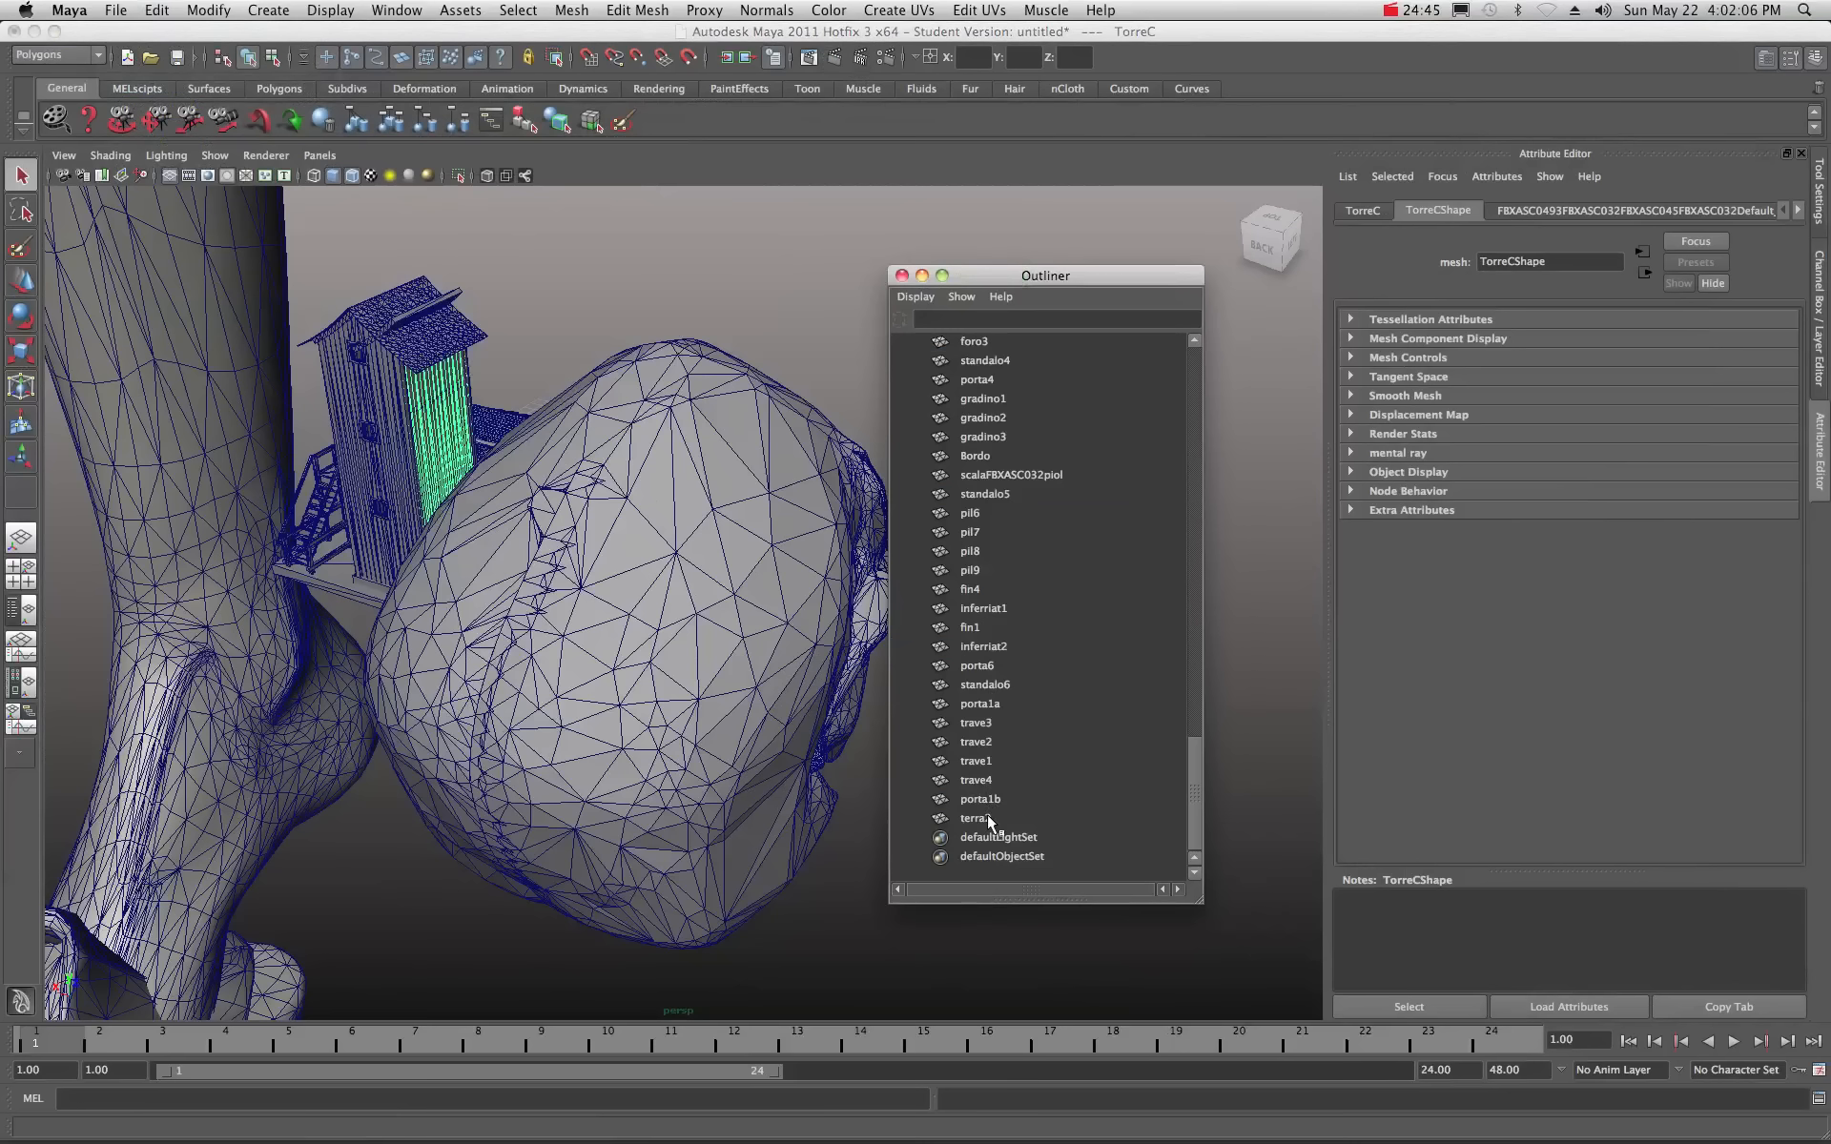
{"action": "scroll", "coordinate": [987, 816], "scroll_direction": "up", "scroll_amount": 20}
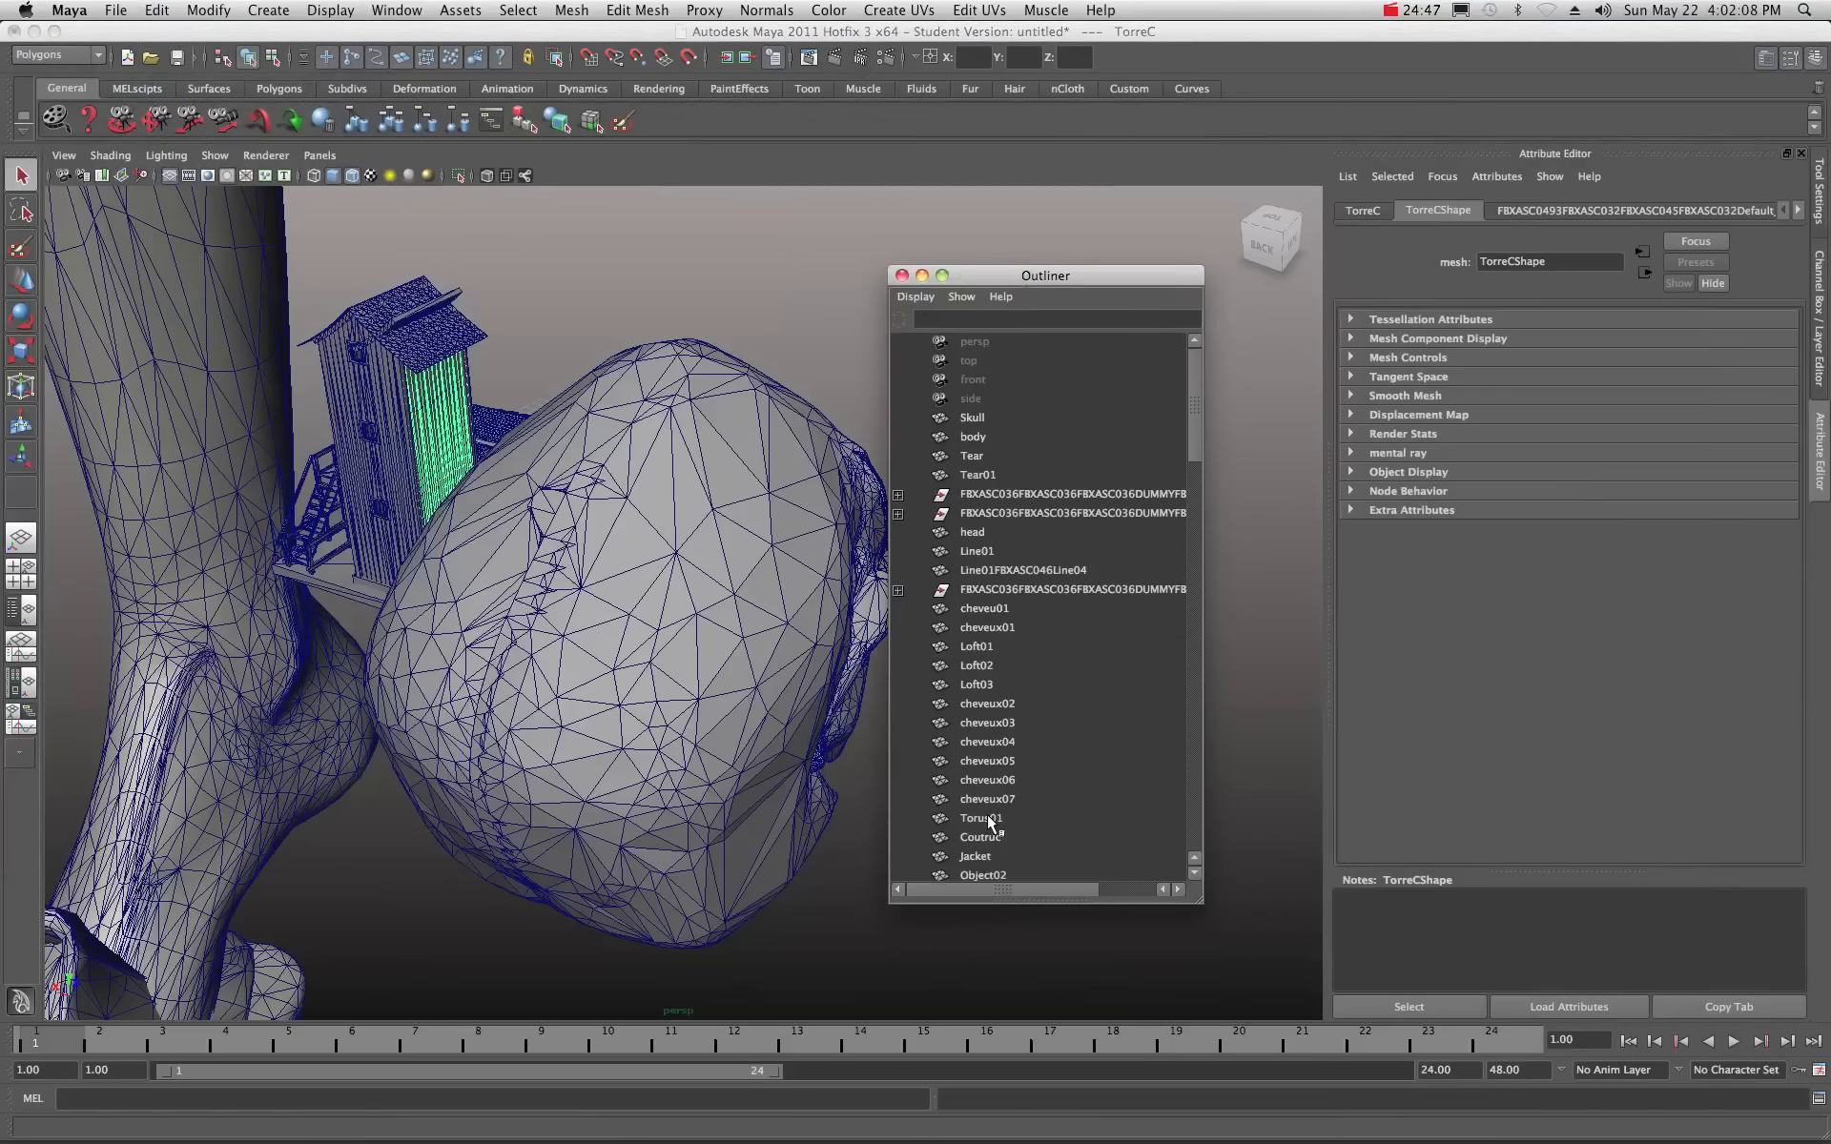
{"action": "left_click", "coordinate": [979, 552]}
{"action": "left_click", "coordinate": [977, 534]}
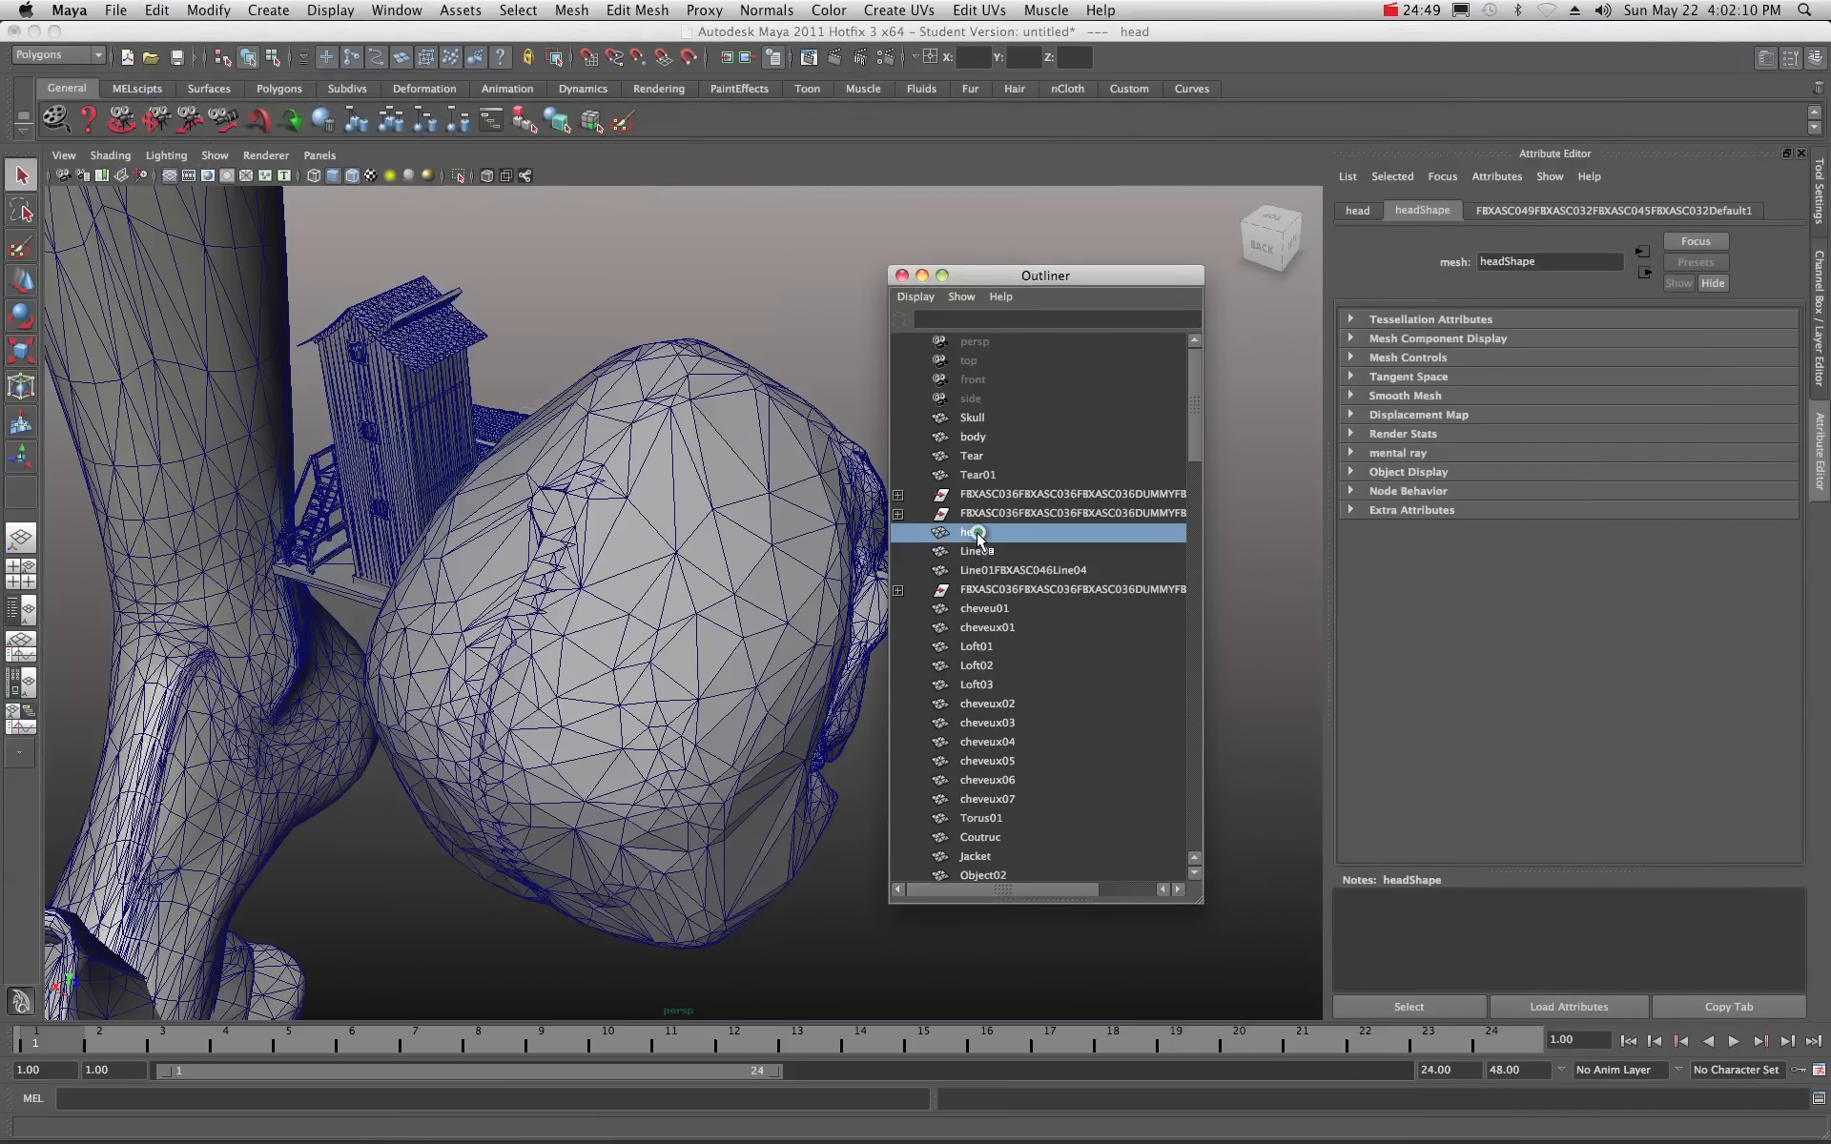
{"action": "left_click", "coordinate": [997, 493]}
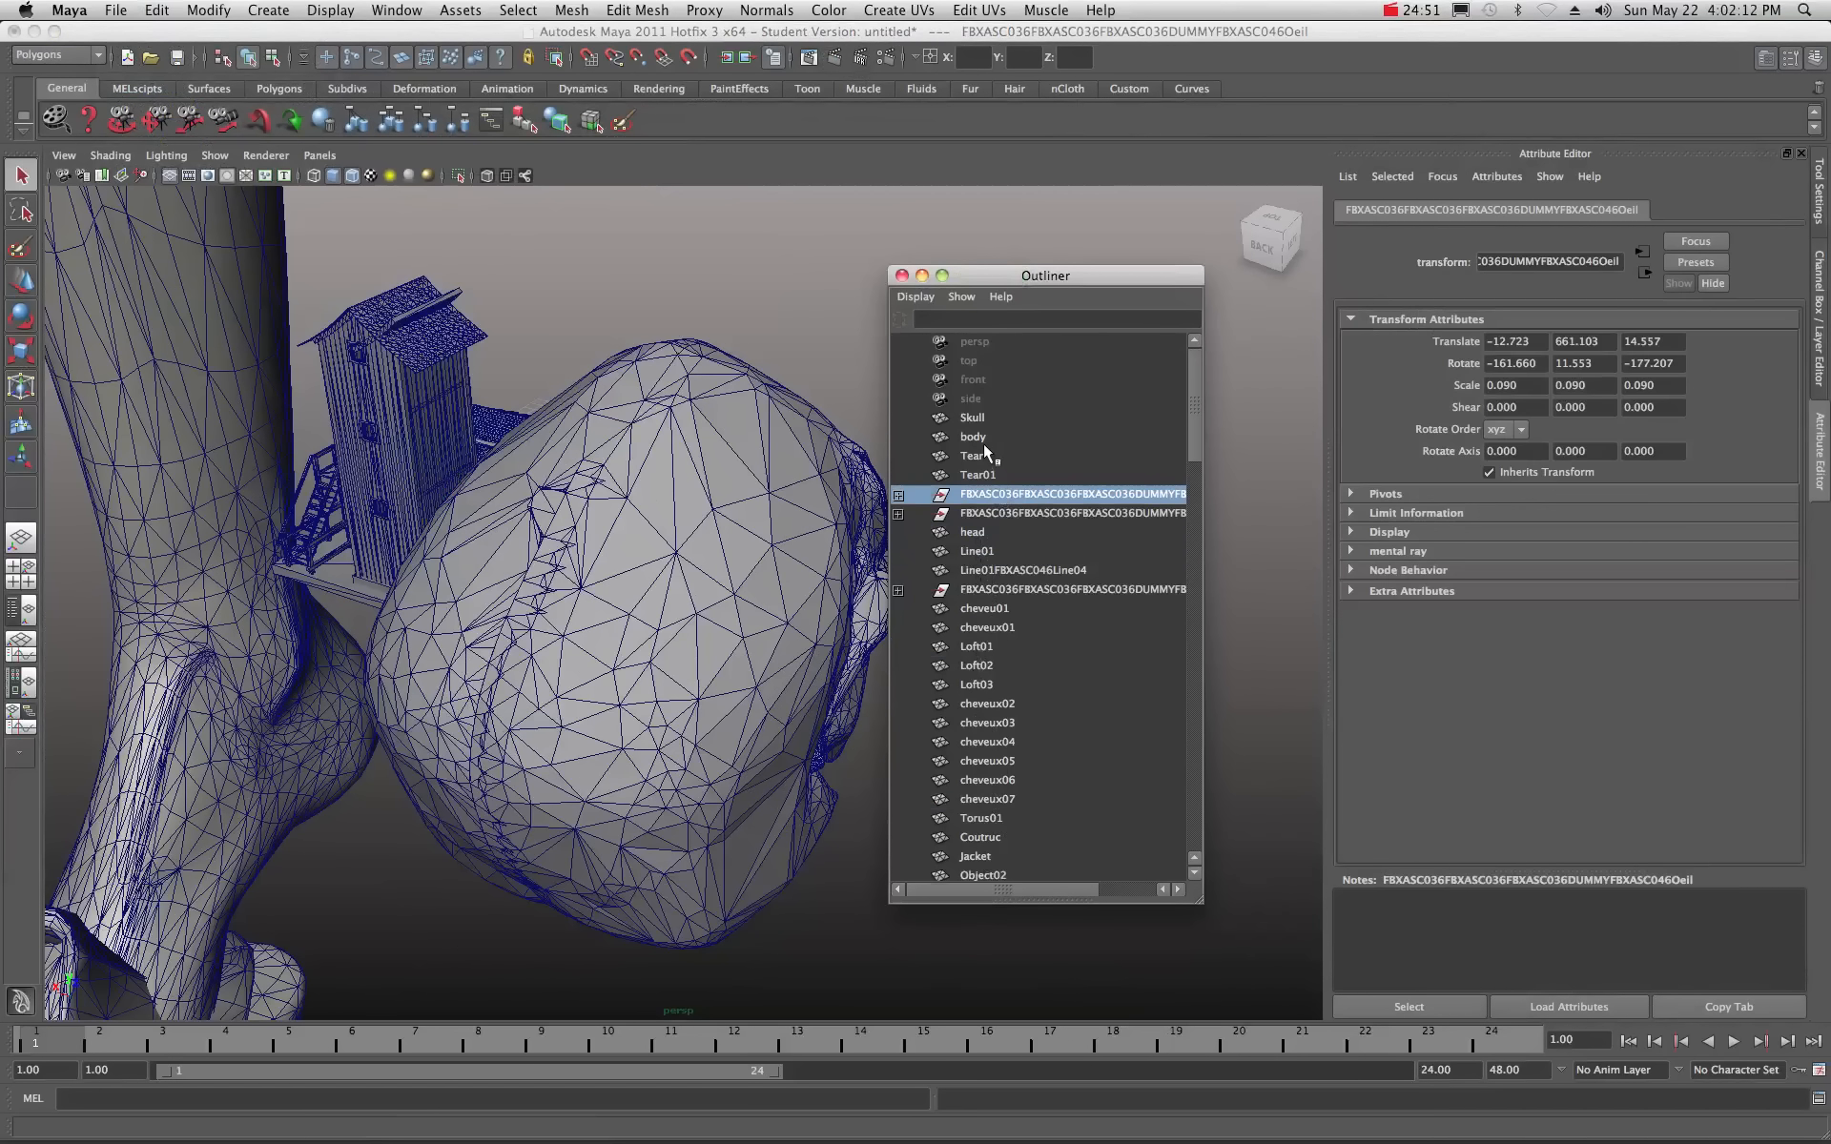
{"action": "left_click", "coordinate": [982, 439]}
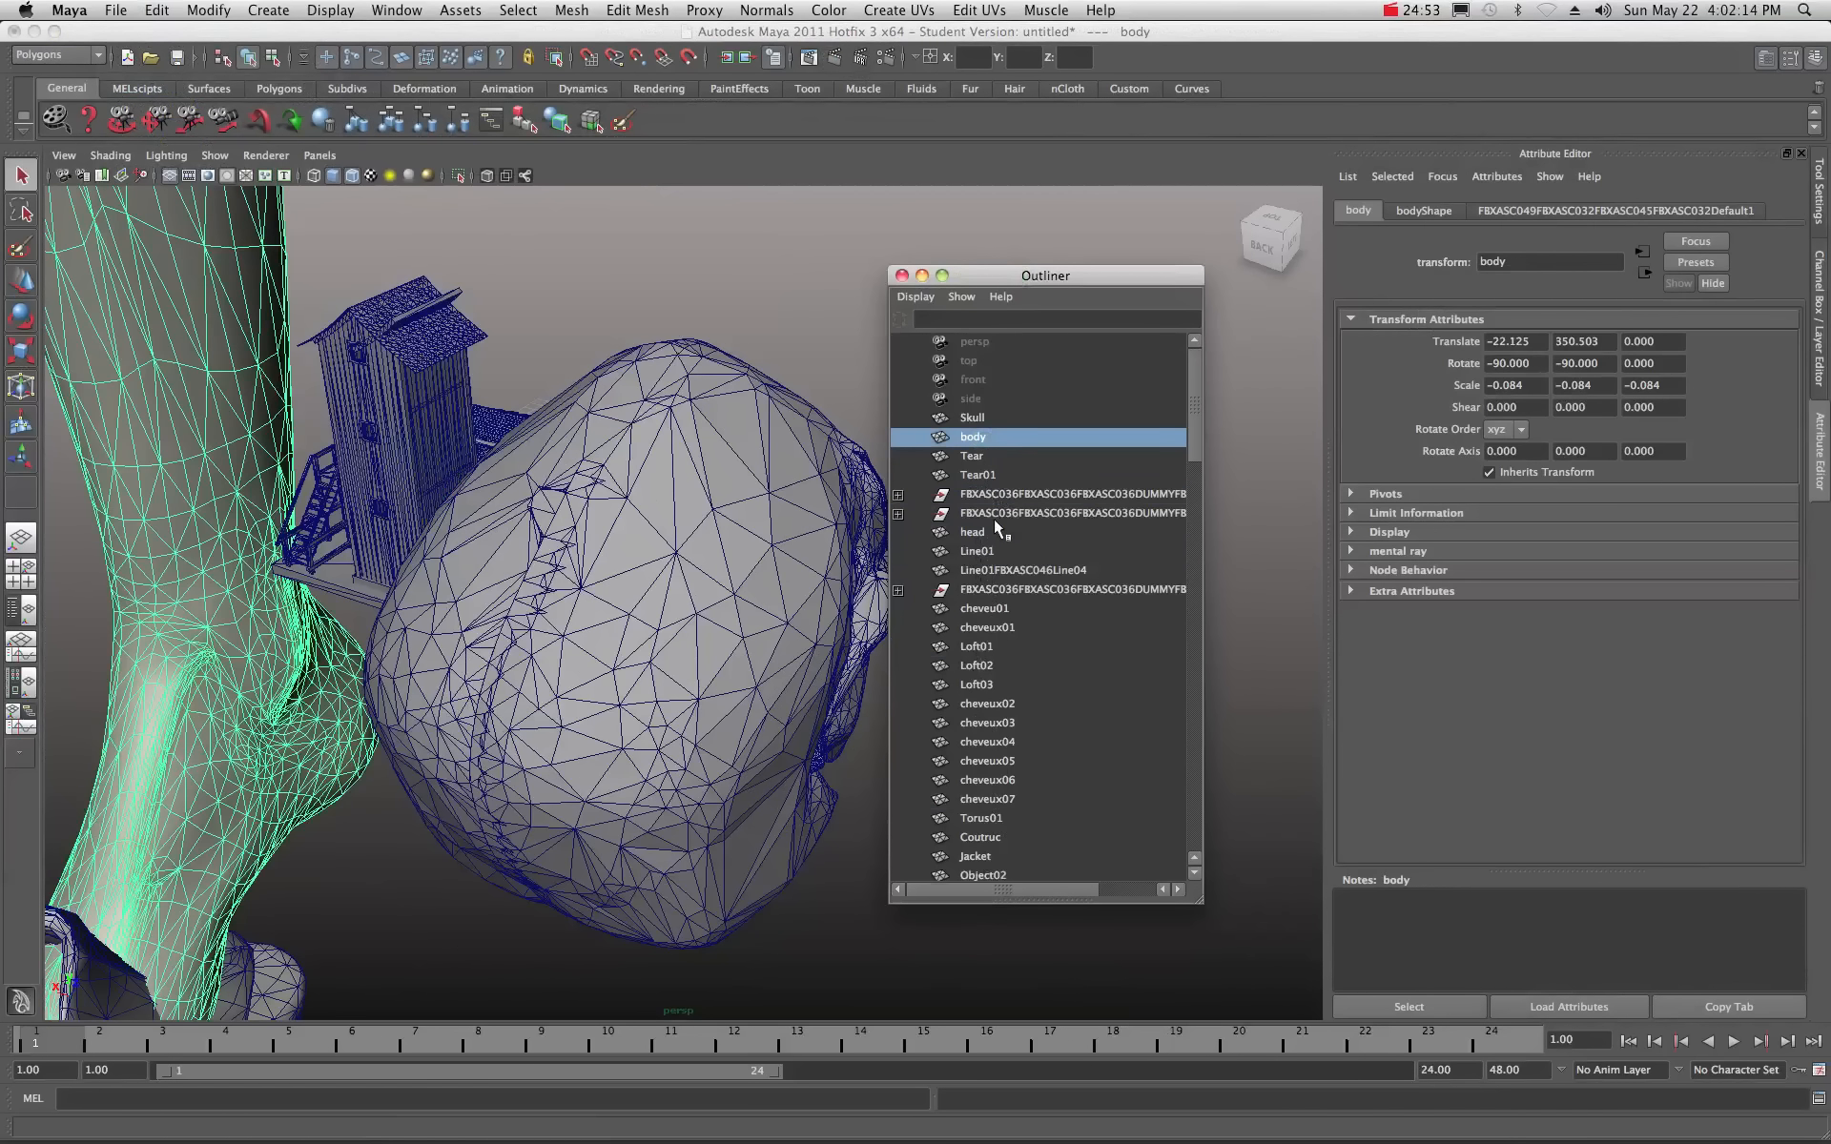
{"action": "scroll", "coordinate": [993, 700], "scroll_direction": "down", "scroll_amount": 5}
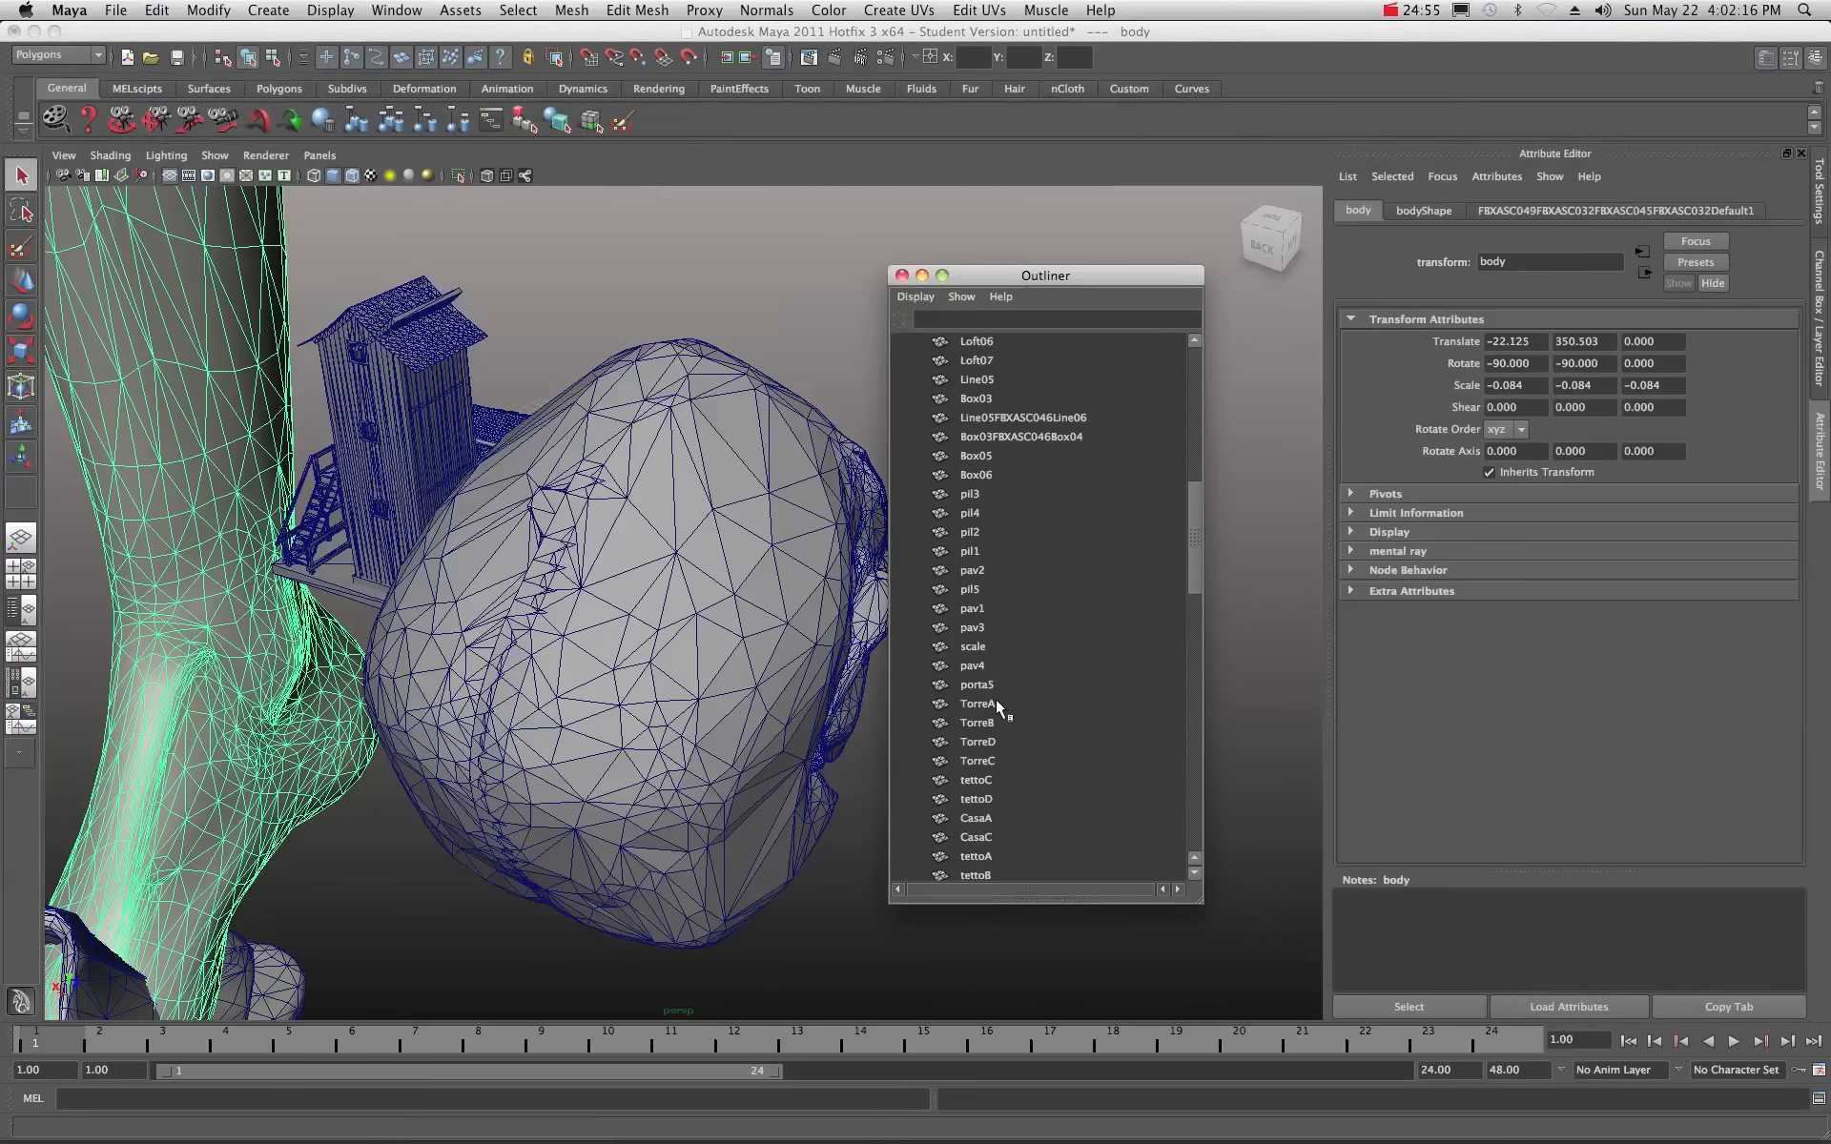
{"action": "scroll", "coordinate": [995, 700], "scroll_direction": "up", "scroll_amount": 5}
{"action": "left_click", "coordinate": [976, 417]}
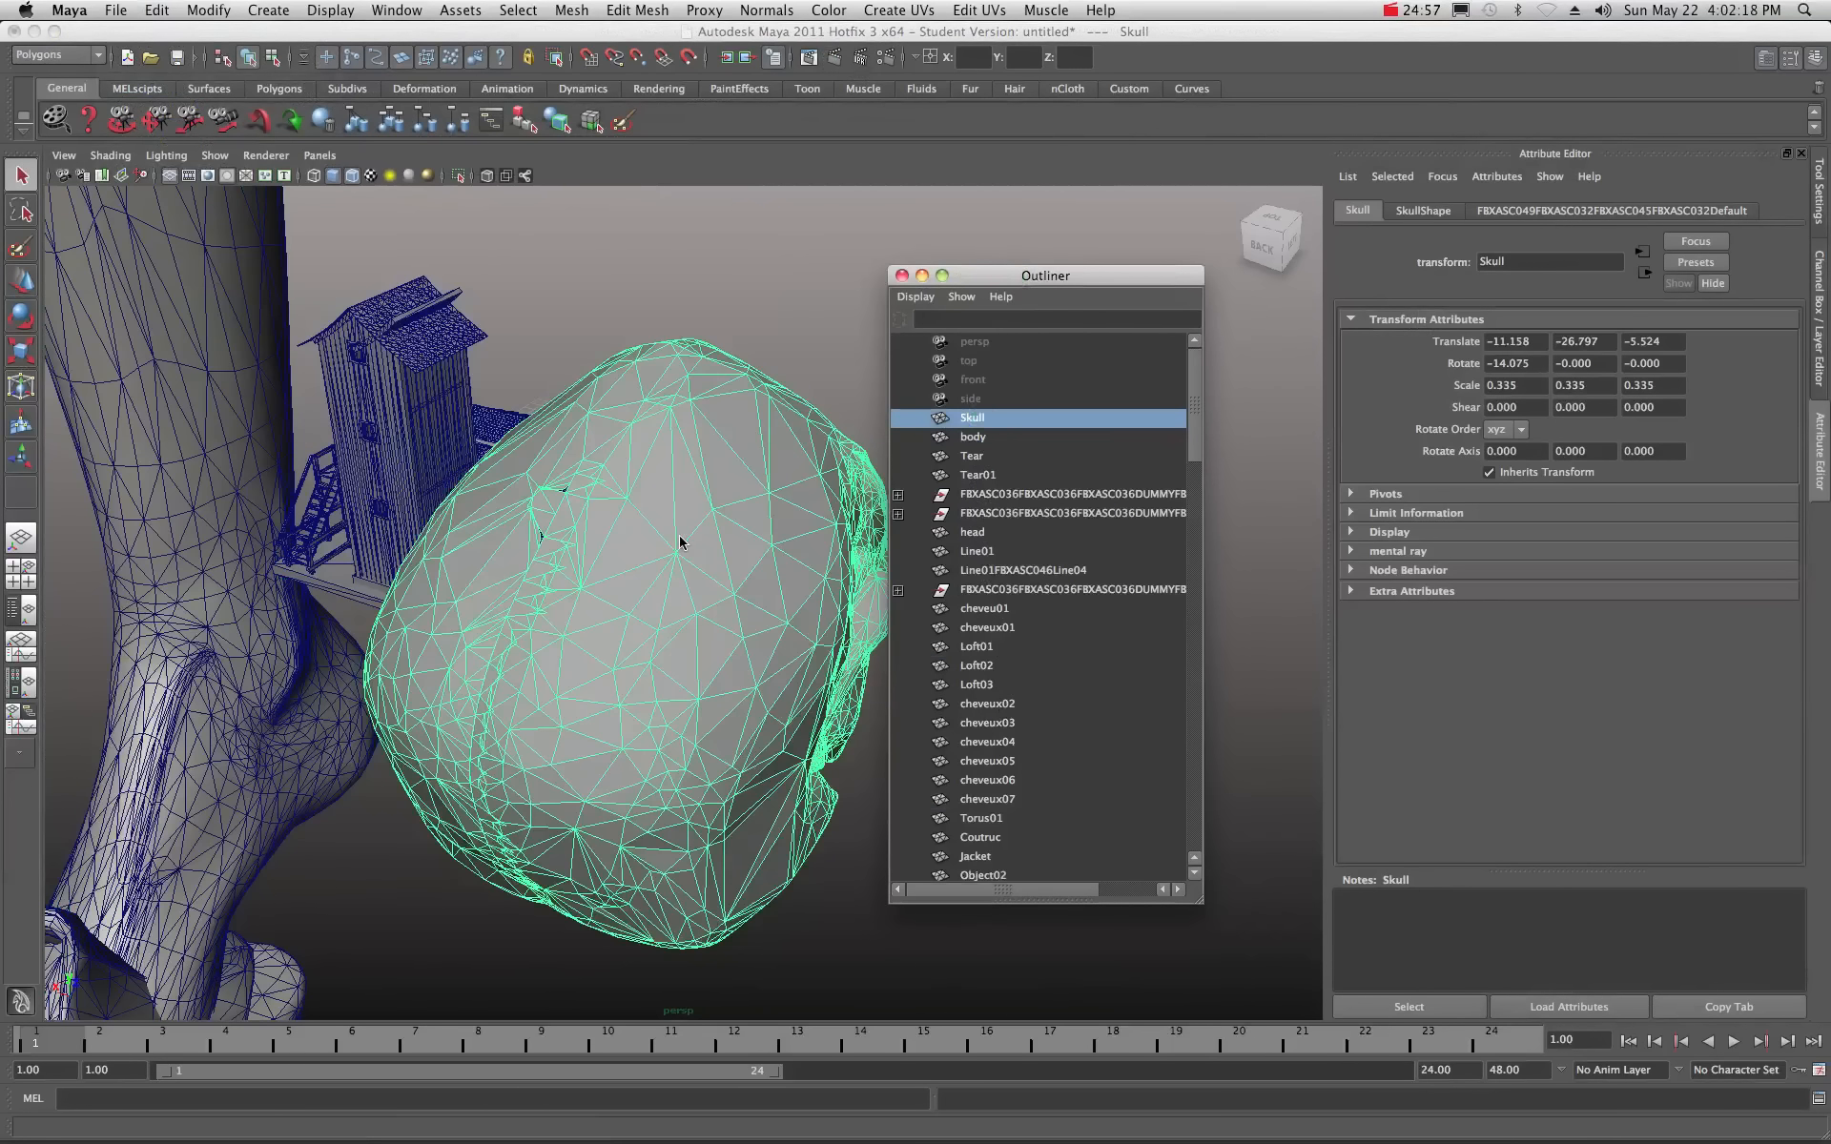
Browse the Outliner from the body node to the end of the list and identify CasaC, Box05 and the tower roof piece.
{"action": "left_click", "coordinate": [972, 438]}
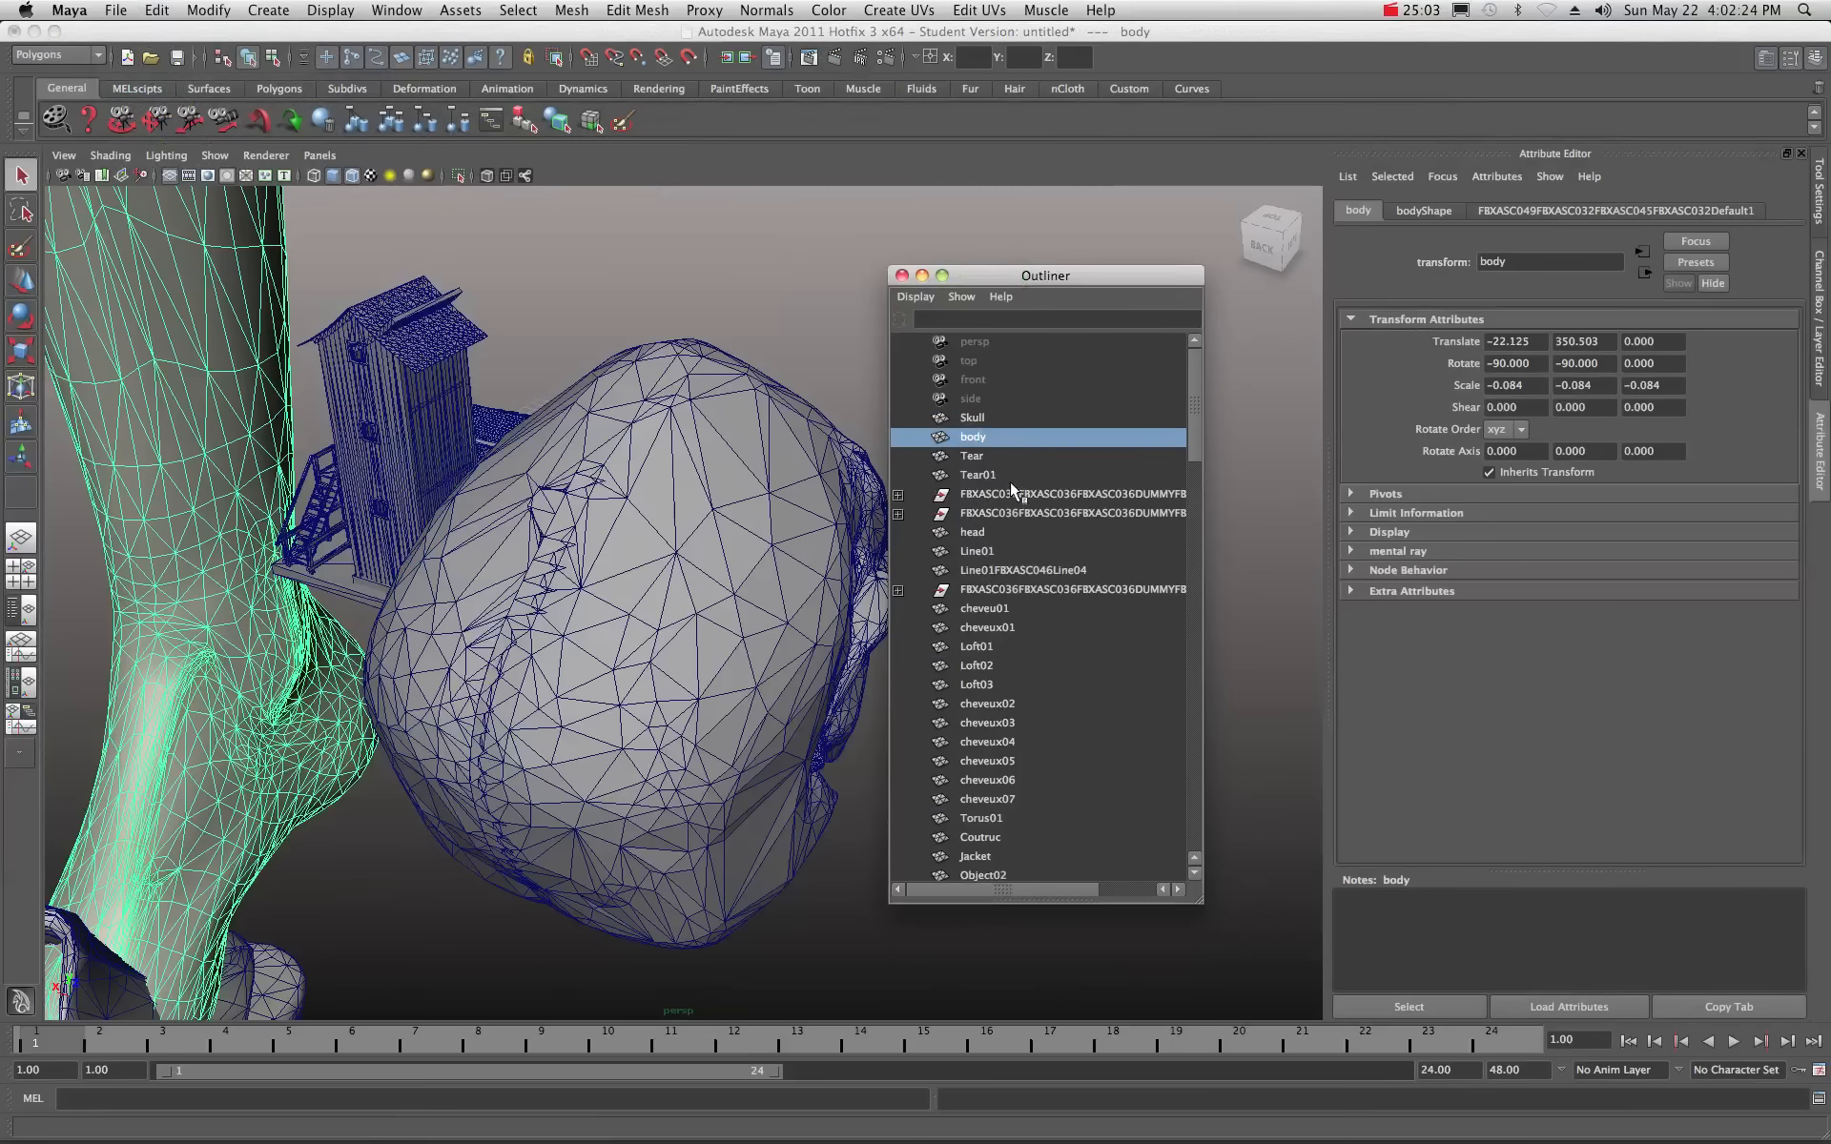
{"action": "scroll", "coordinate": [1010, 482], "scroll_direction": "down", "scroll_amount": 20}
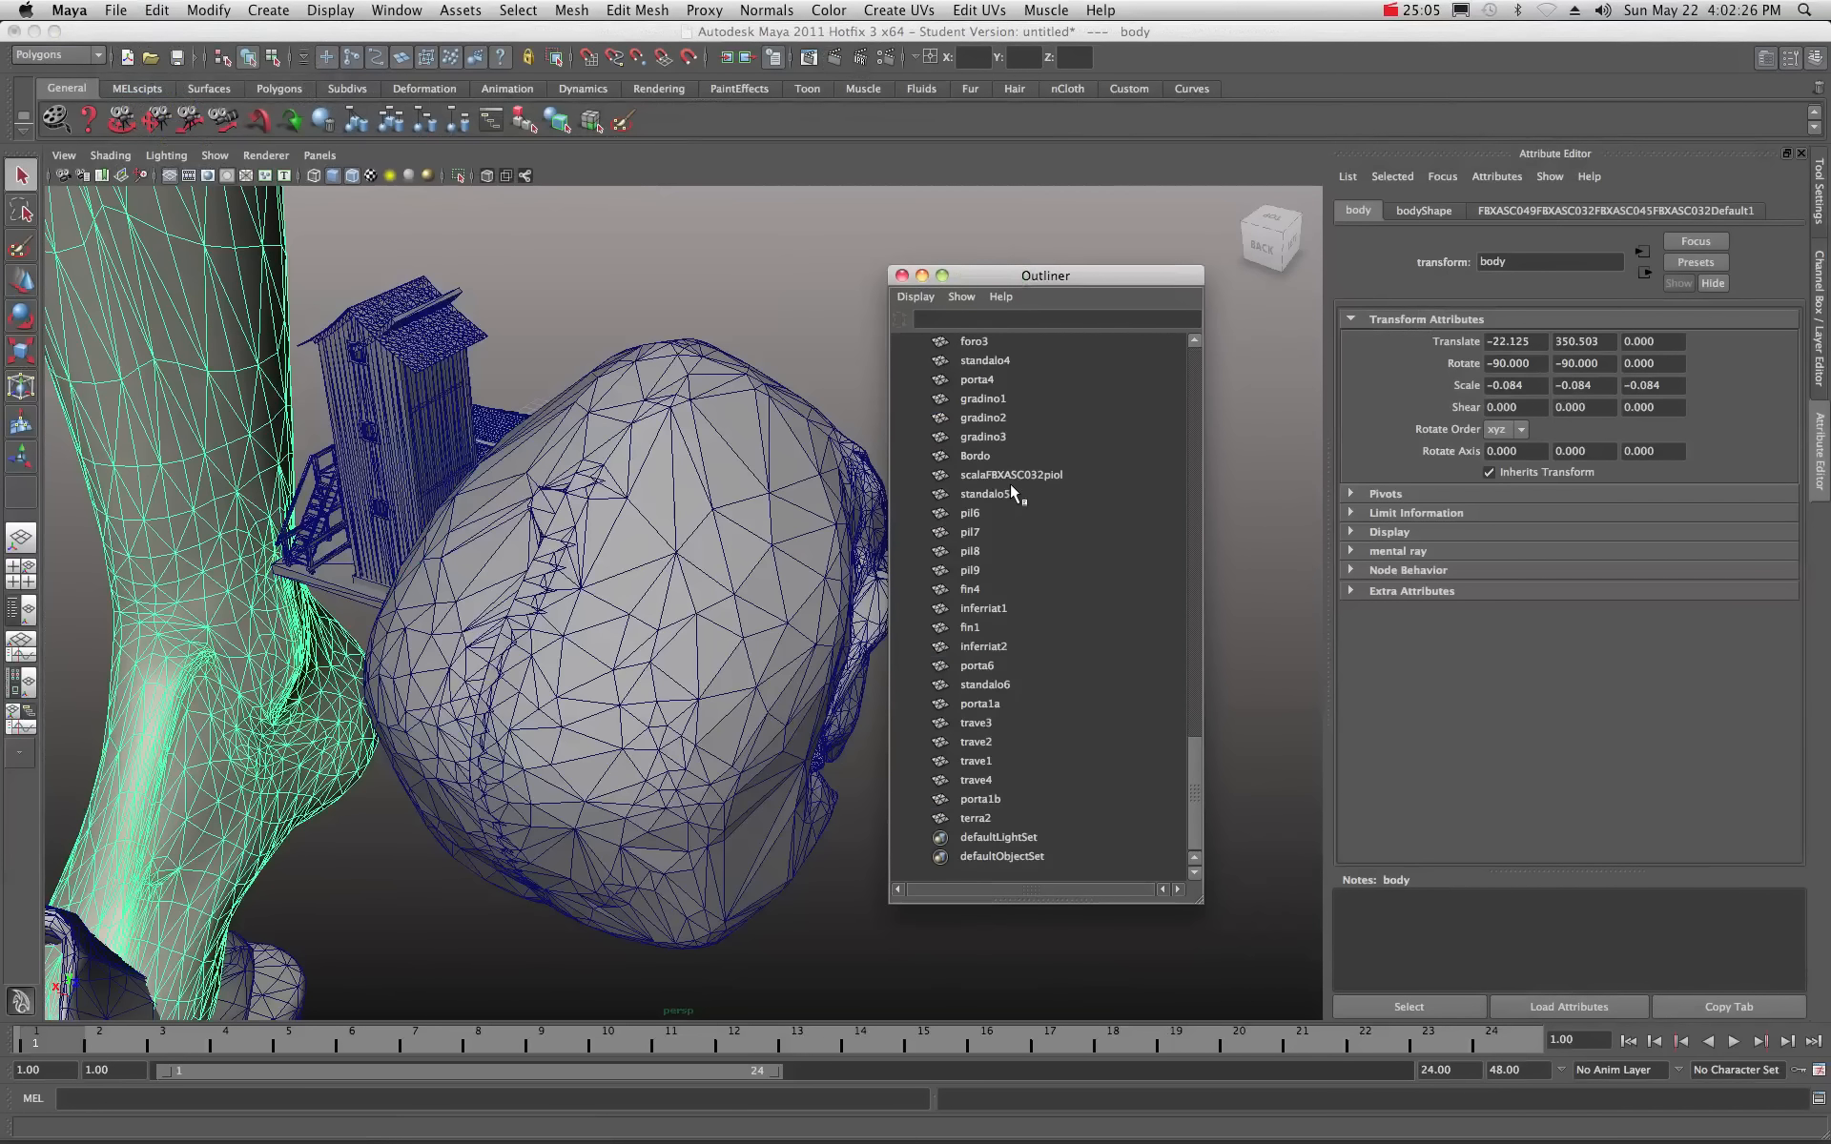
{"action": "scroll", "coordinate": [961, 595], "scroll_direction": "up", "scroll_amount": 6}
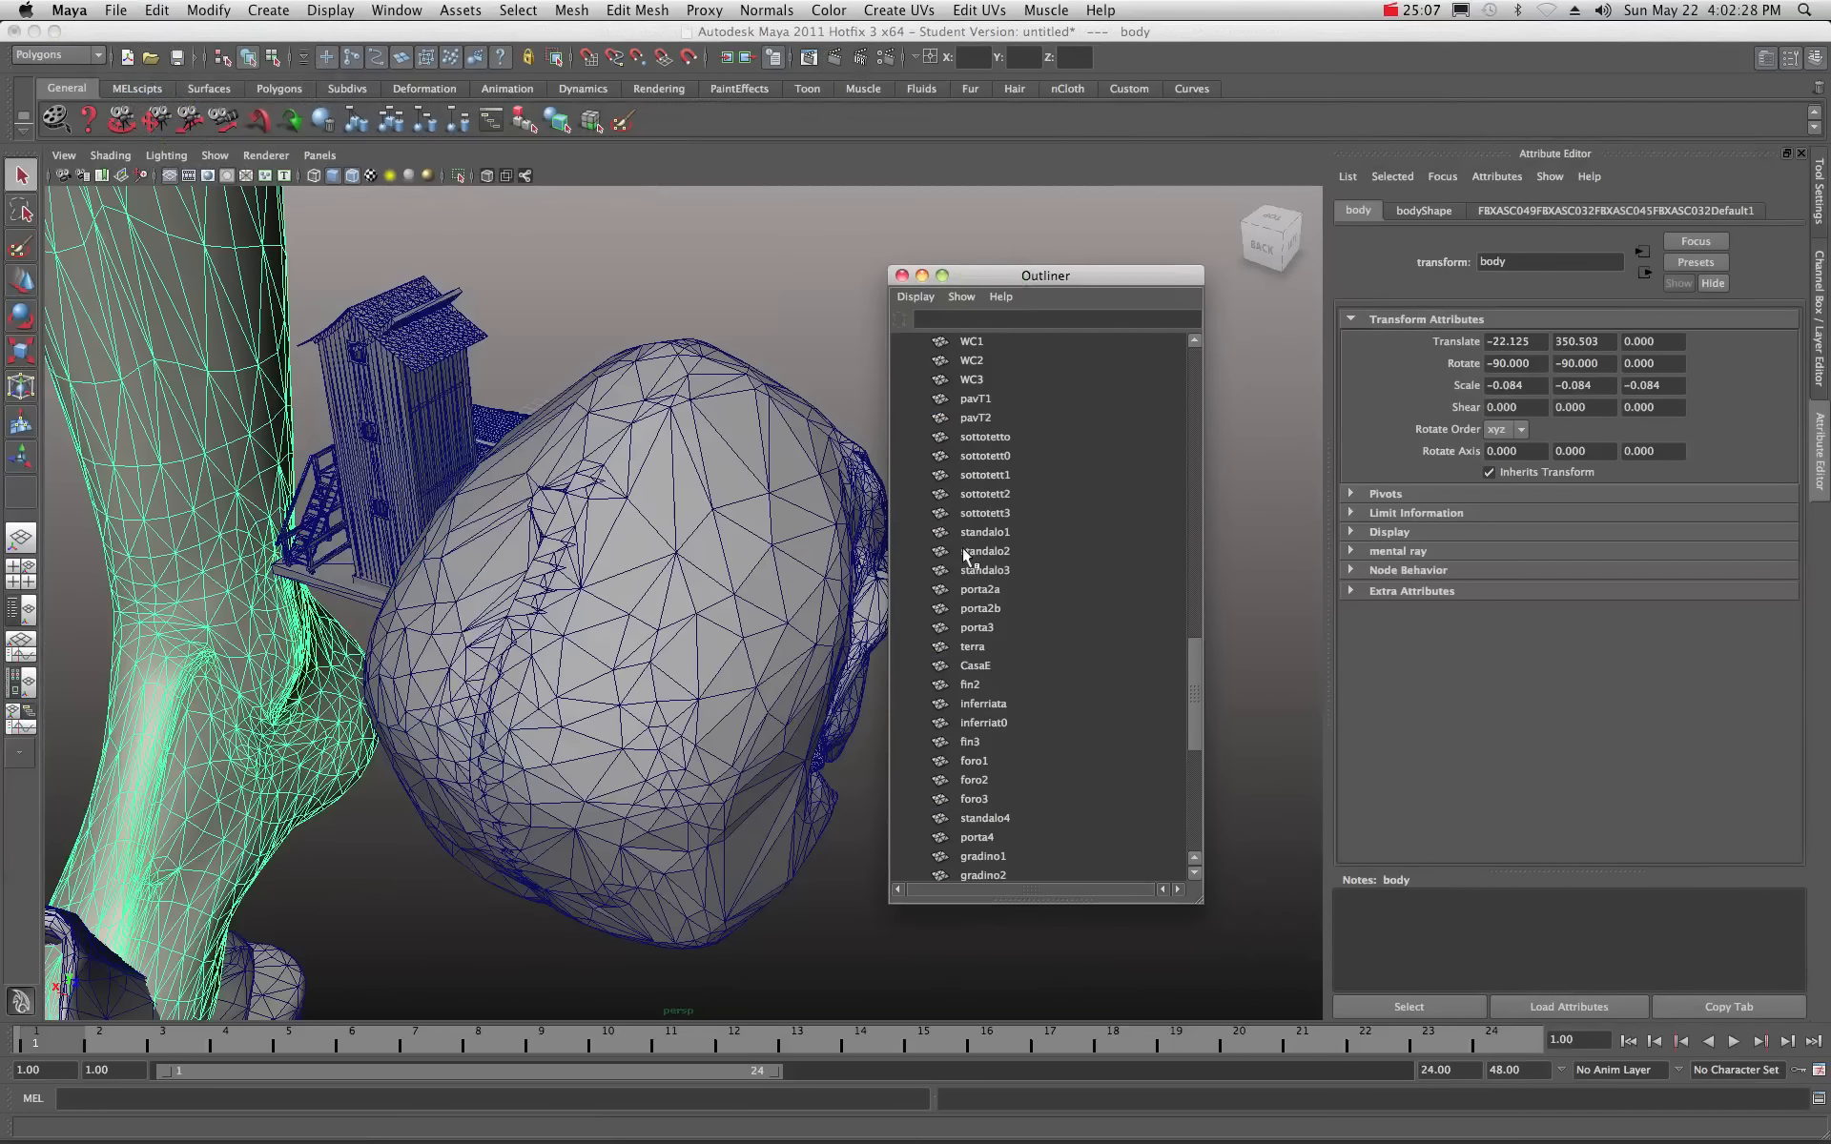
{"action": "scroll", "coordinate": [982, 436], "scroll_direction": "up", "scroll_amount": 5}
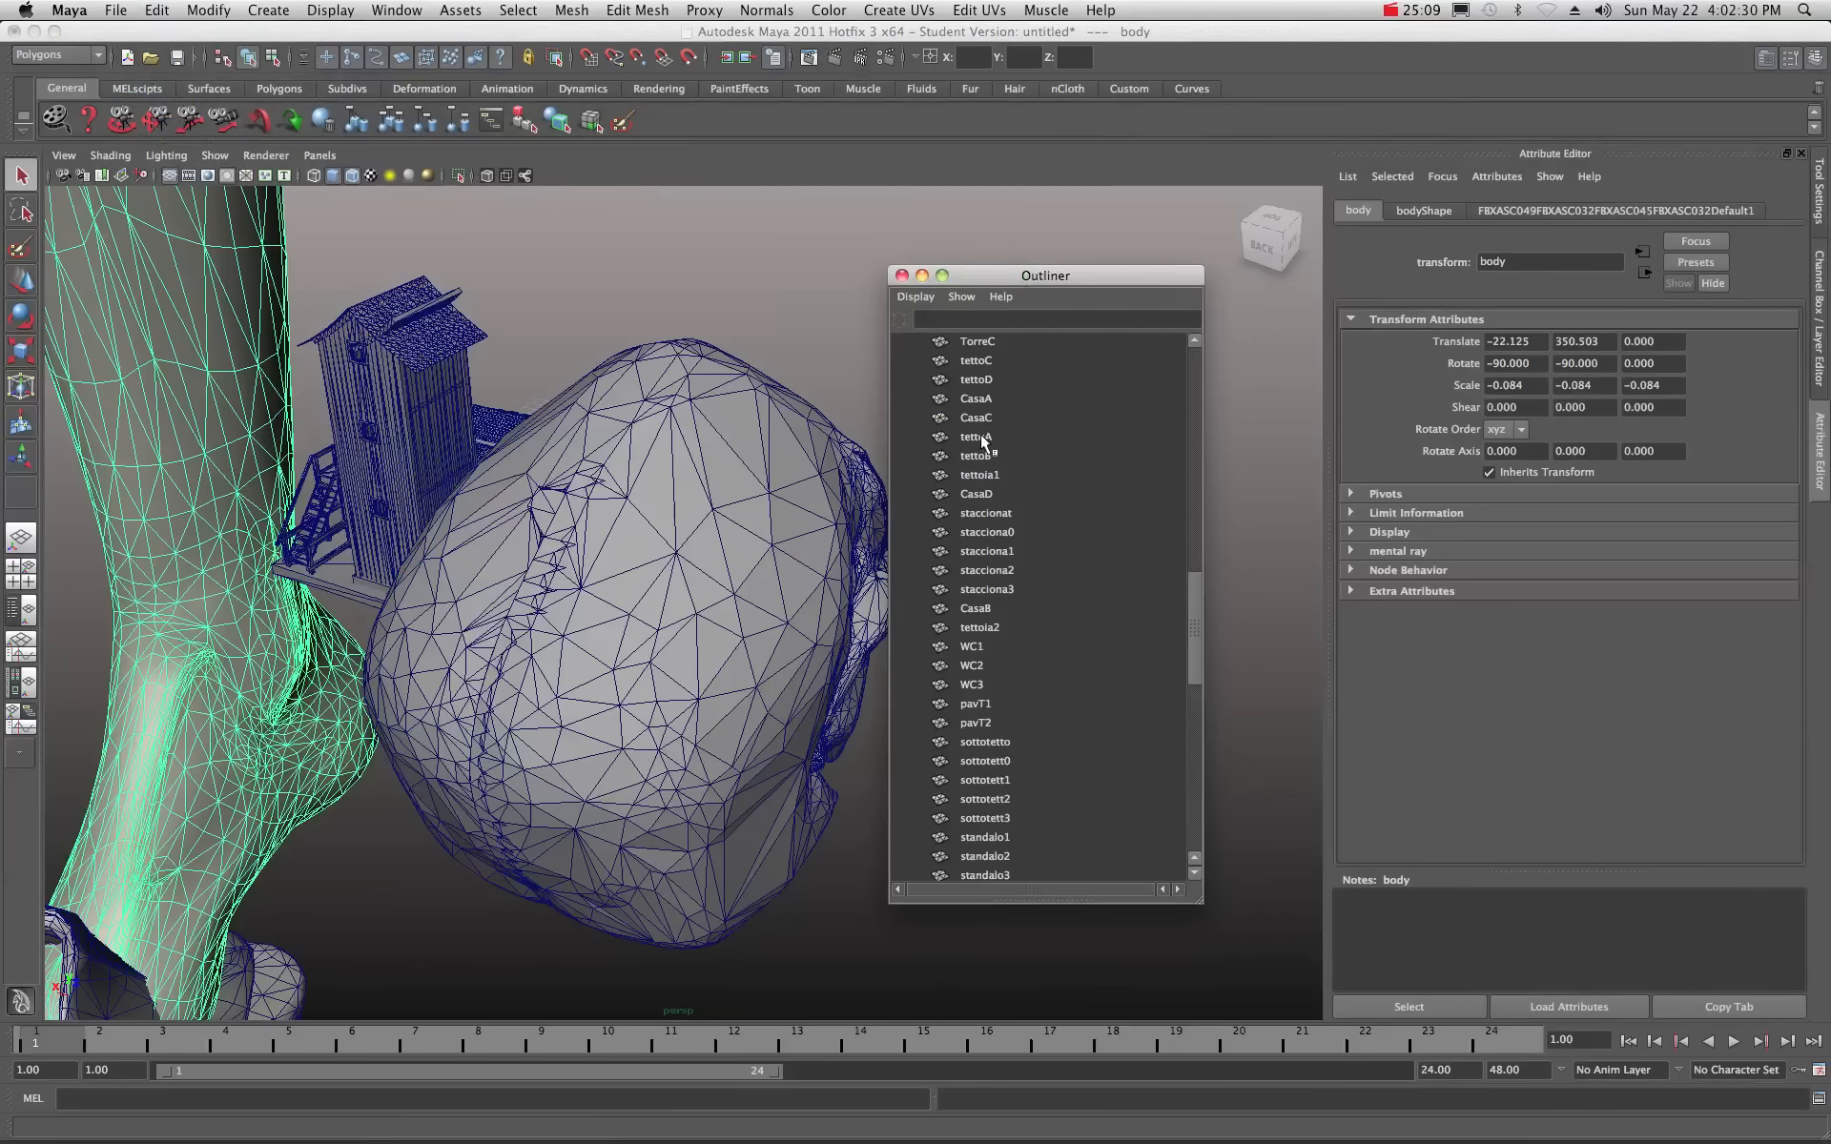
{"action": "left_click", "coordinate": [981, 421]}
{"action": "scroll", "coordinate": [981, 419], "scroll_direction": "up", "scroll_amount": 10}
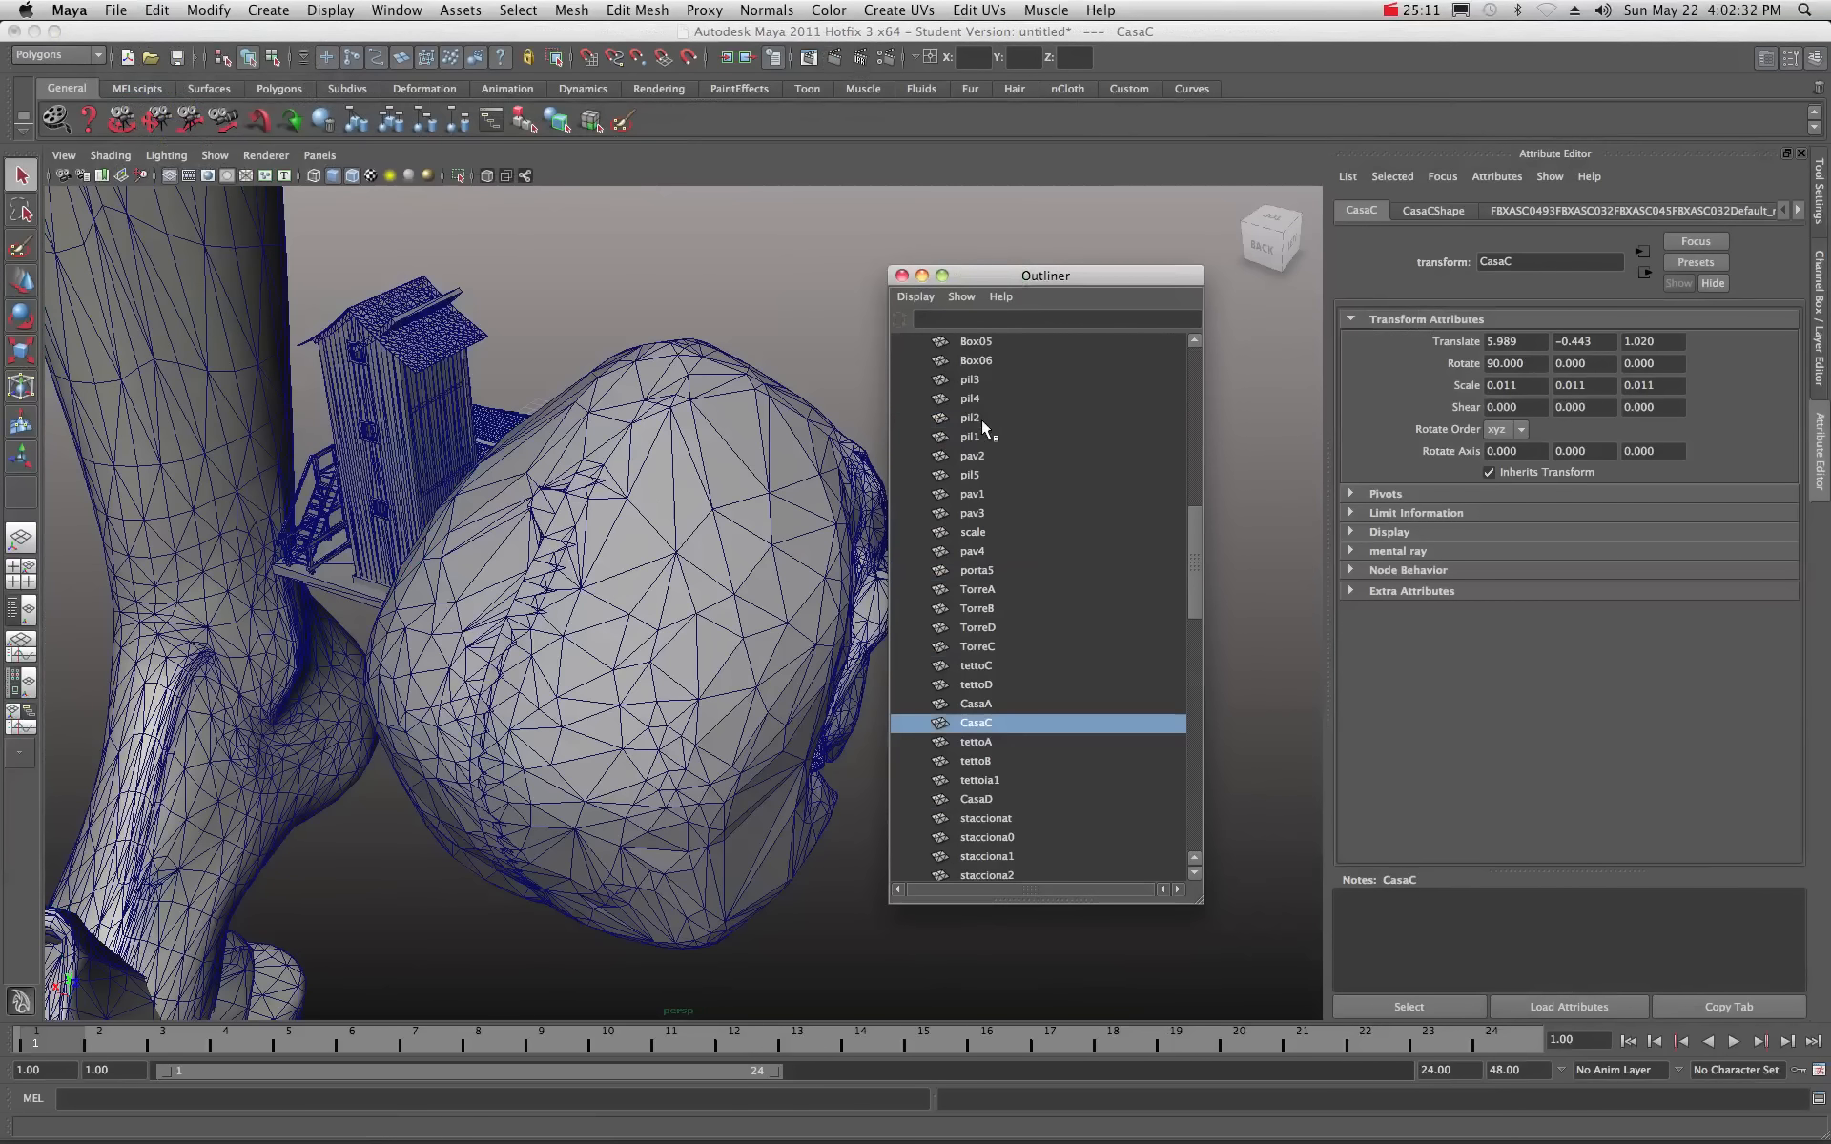
{"action": "left_click", "coordinate": [971, 648]}
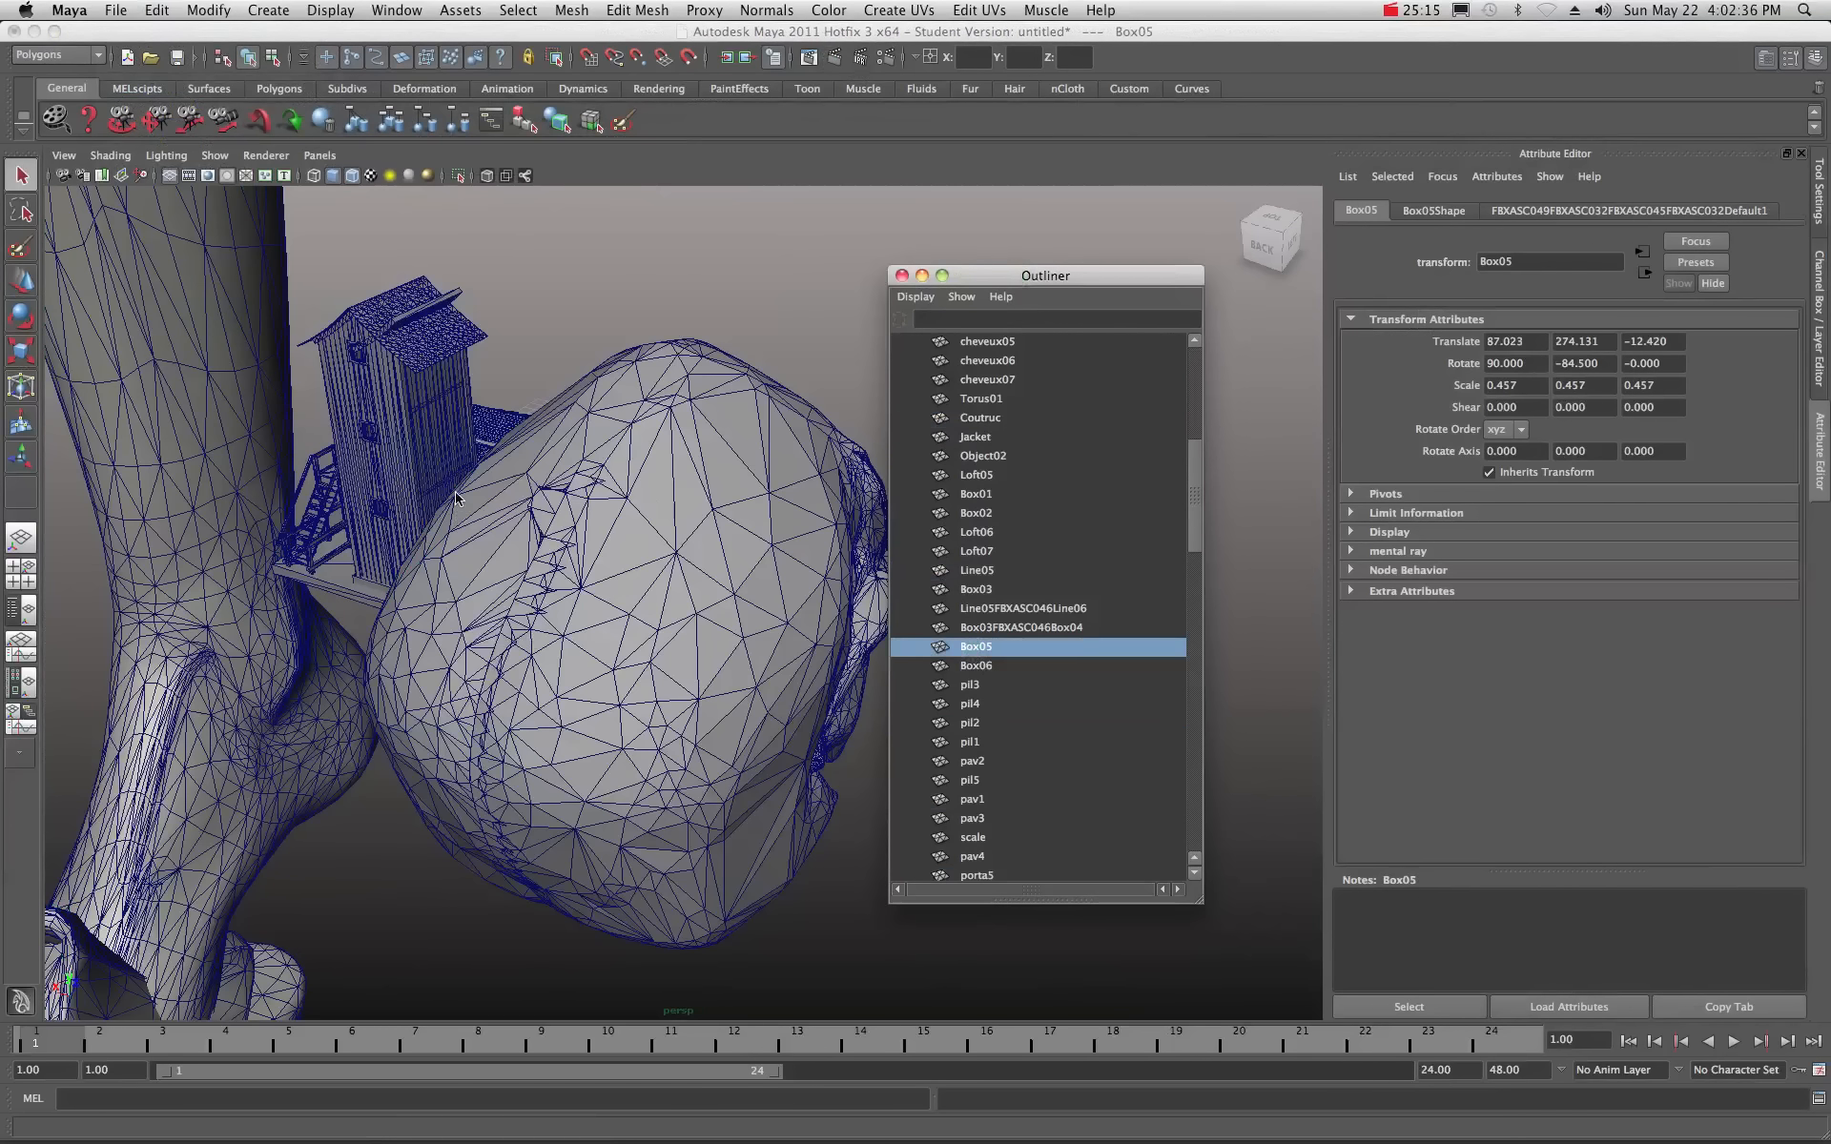
{"action": "left_click", "coordinate": [410, 358]}
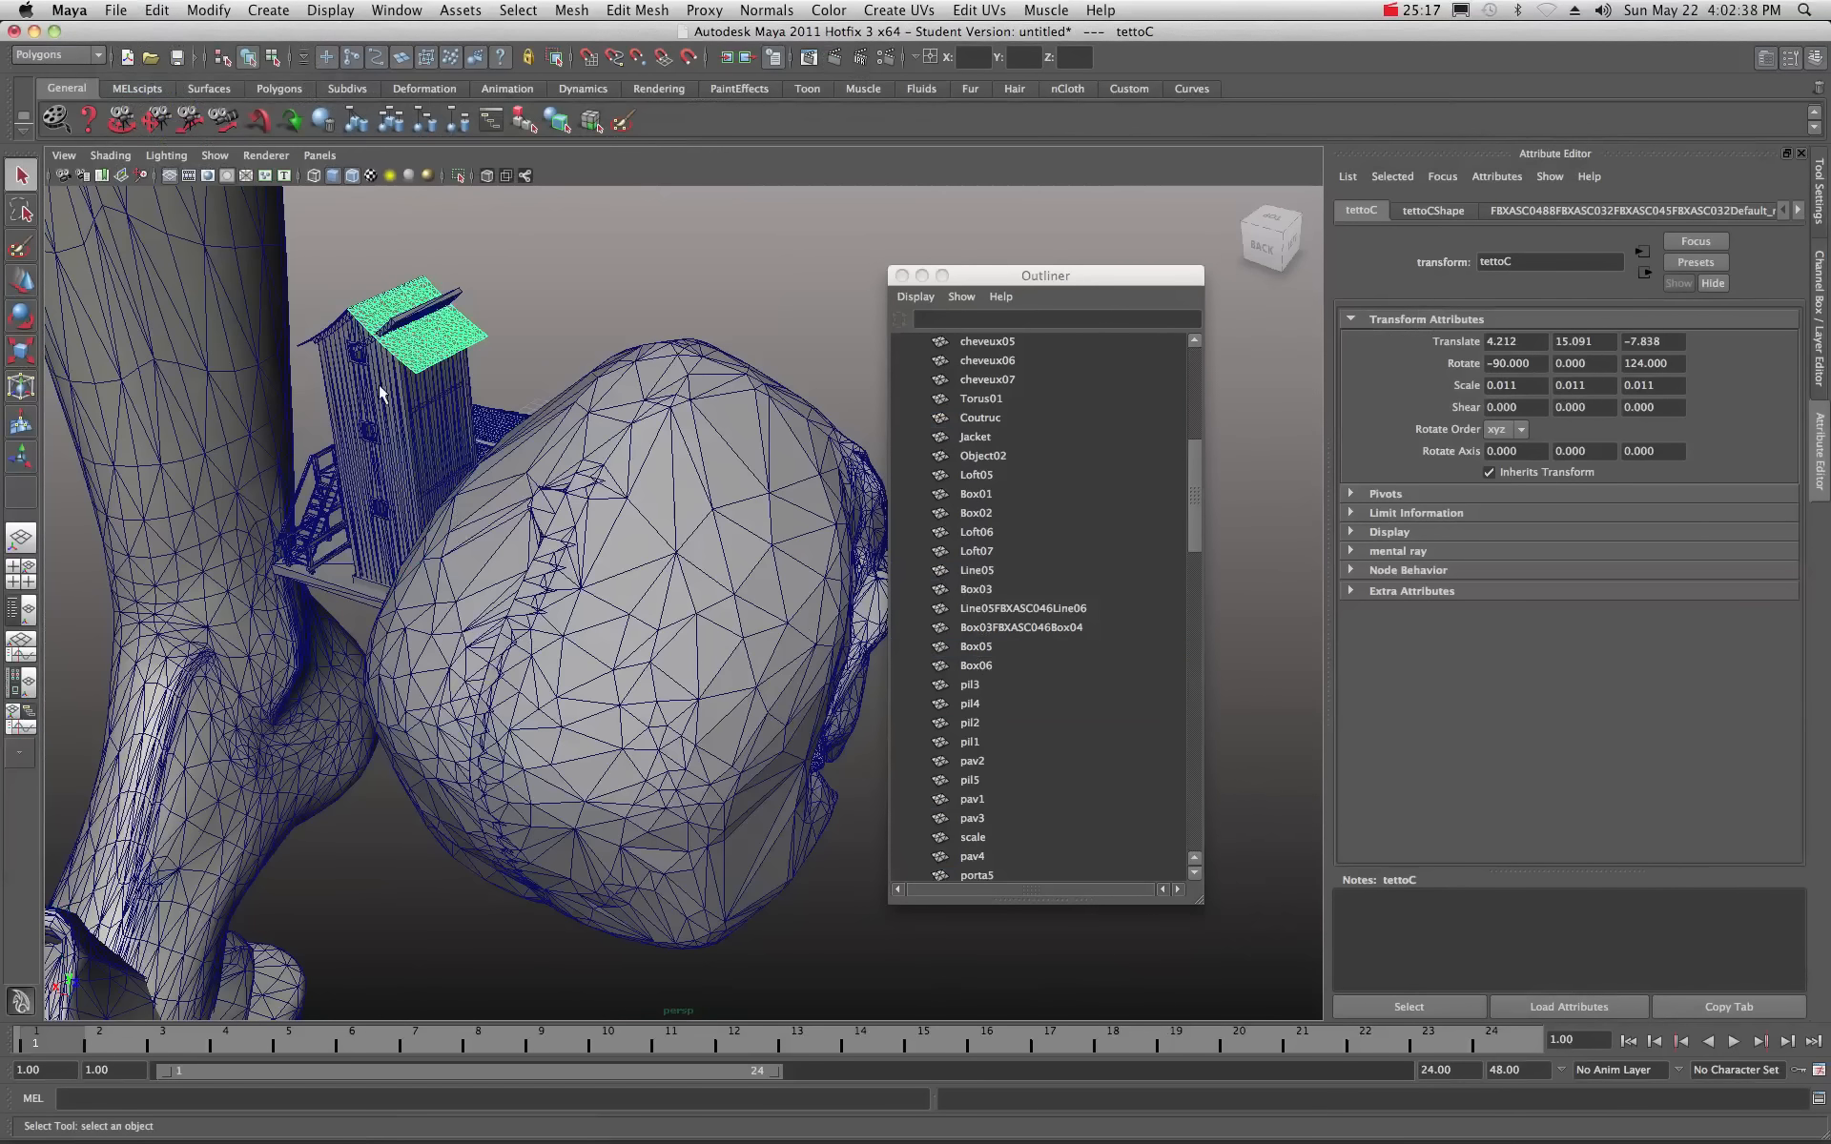
Select the run of Outliner nodes from body through Box05 and check in the viewport which parts of the figure it covers.
{"action": "left_click_drag", "start_coordinate": [1194, 501], "coordinate": [1196, 433]}
{"action": "scroll", "coordinate": [978, 401], "scroll_direction": "up", "scroll_amount": 2}
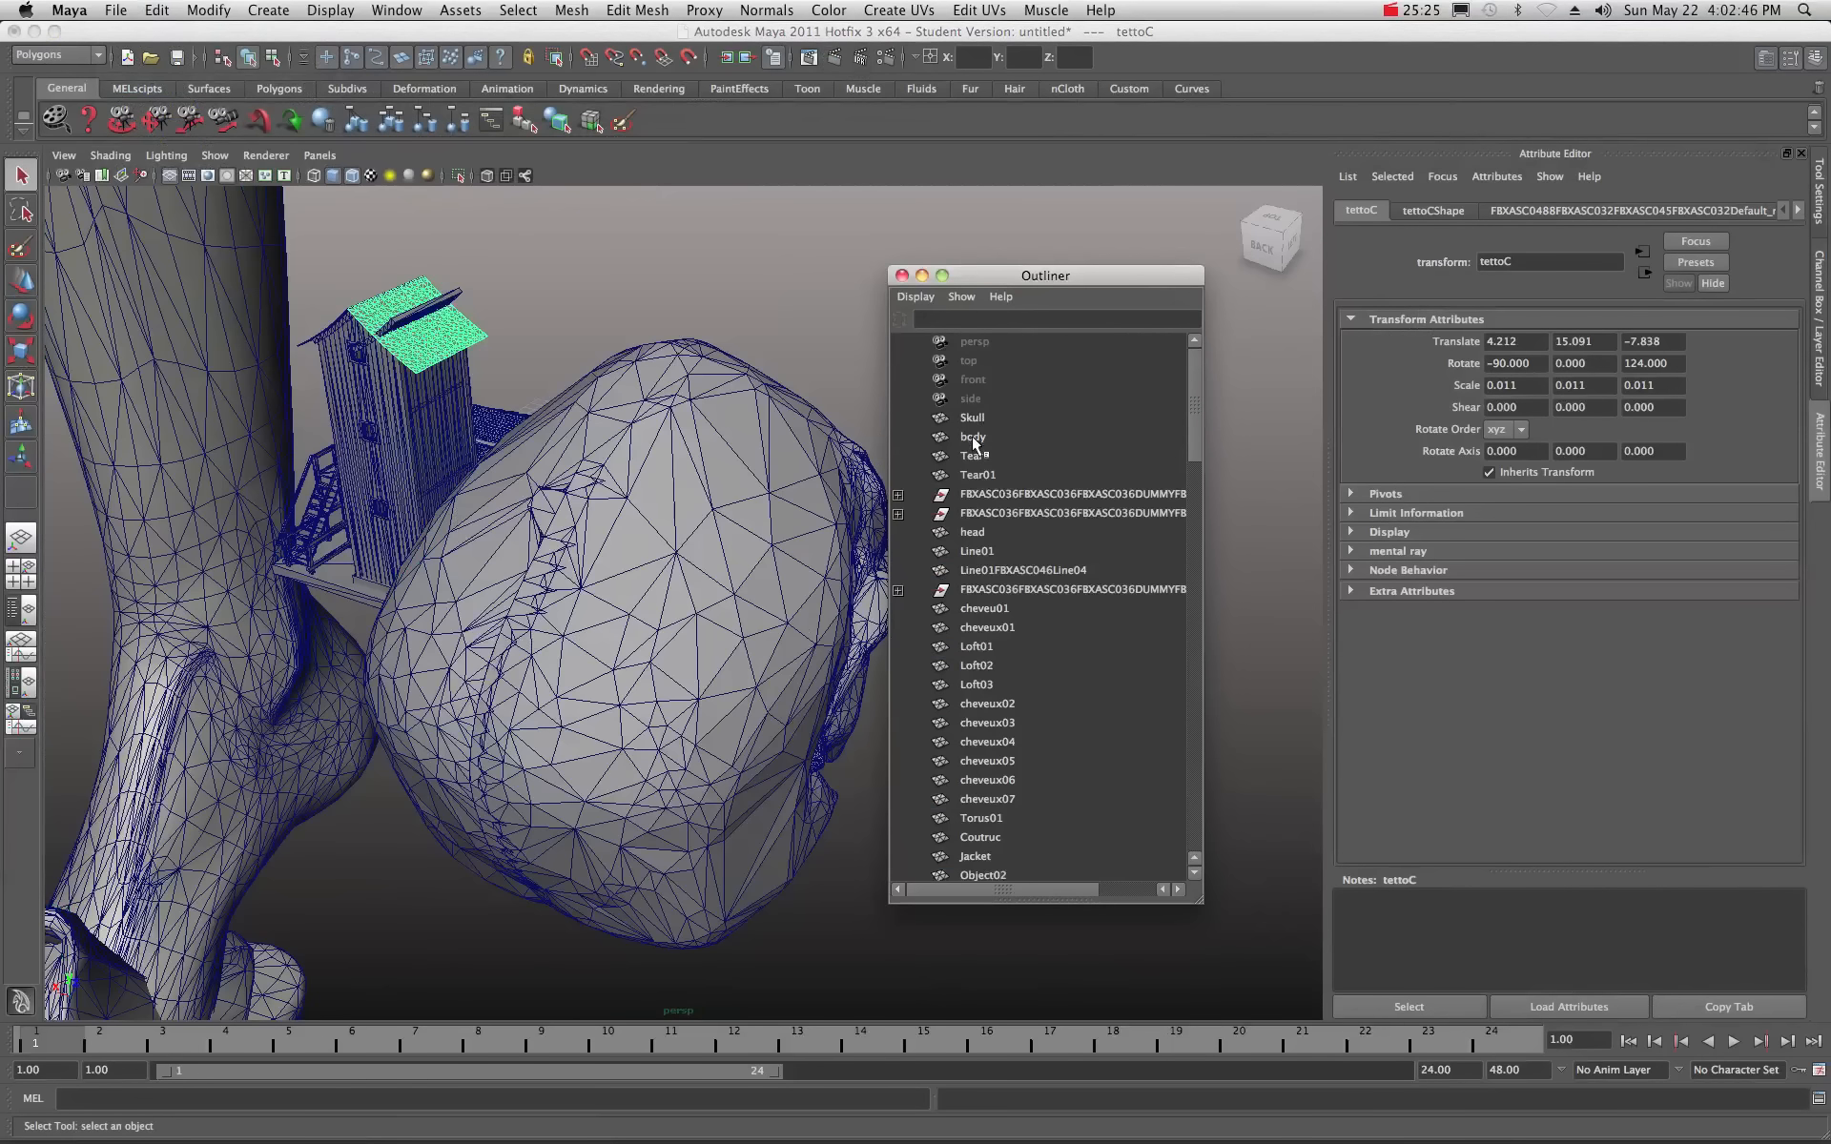
{"action": "left_click", "coordinate": [974, 438]}
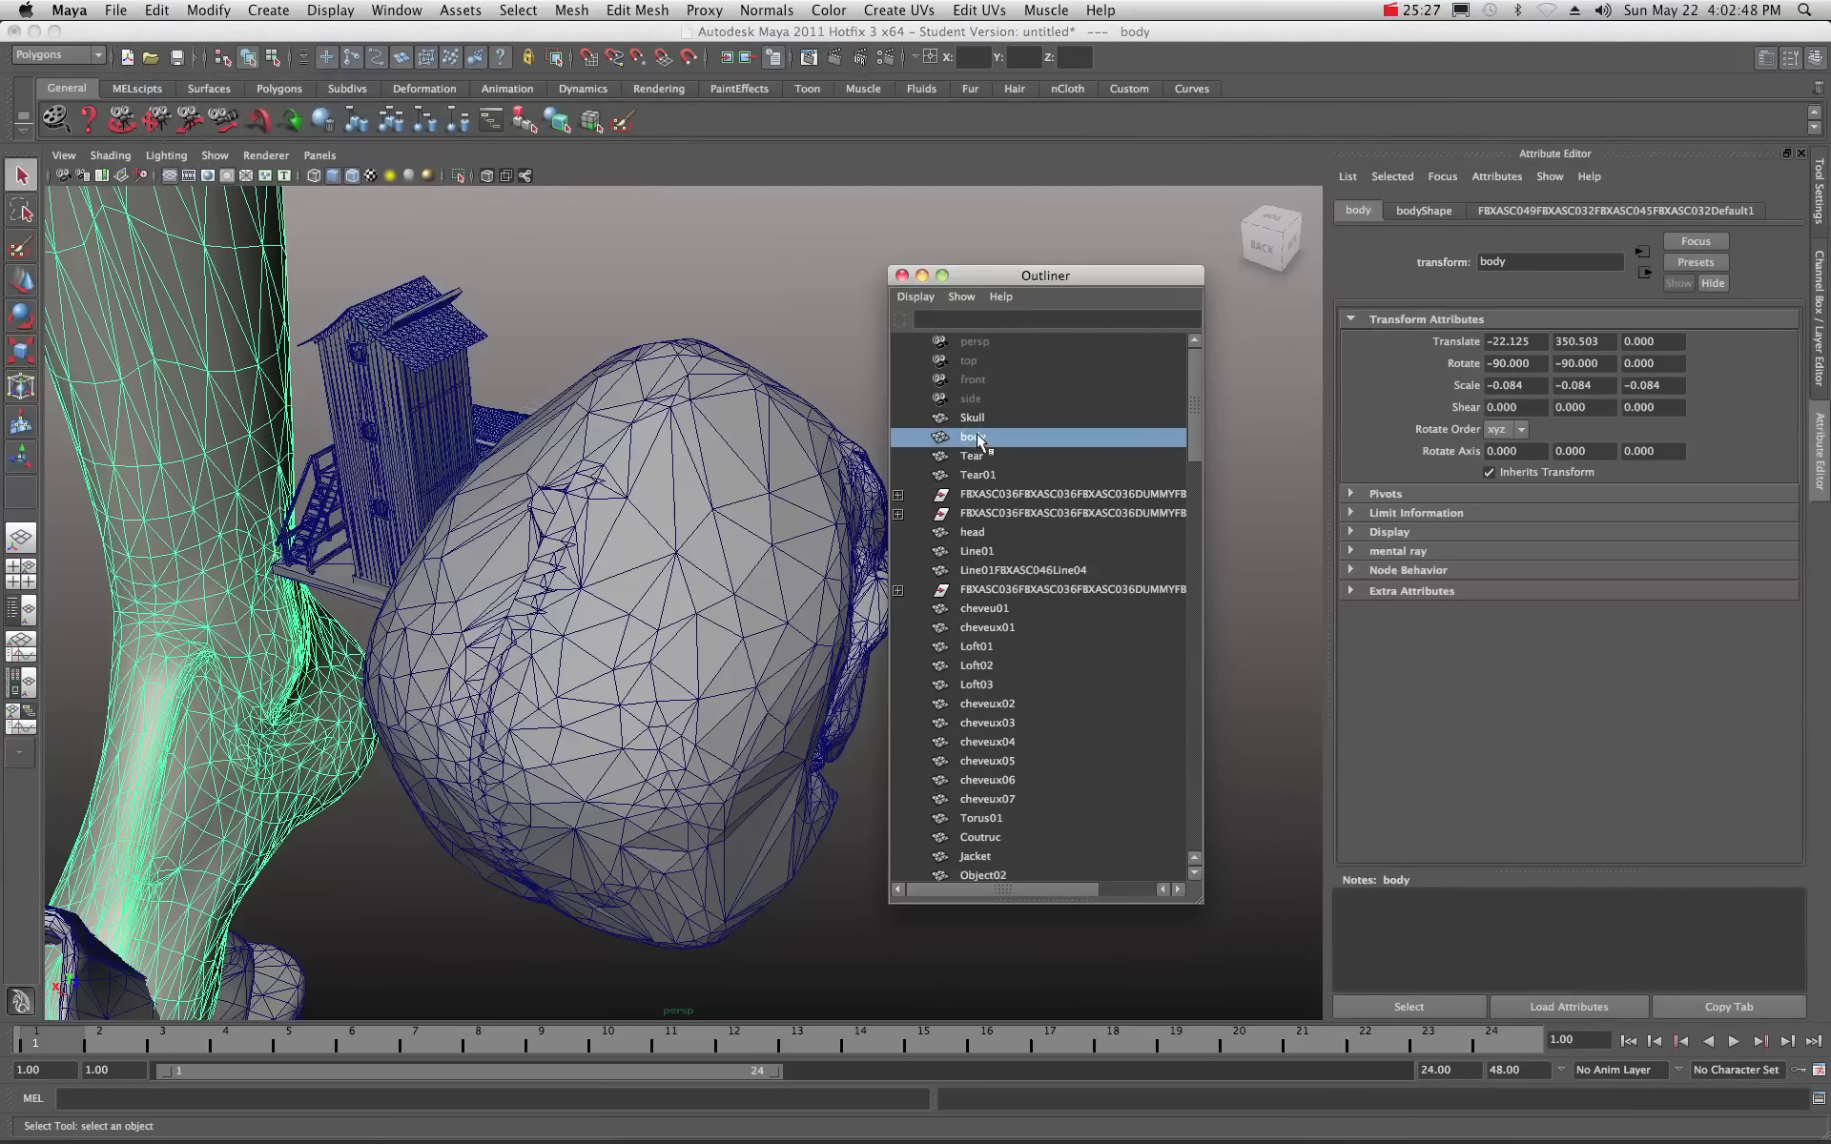
{"action": "scroll", "coordinate": [986, 666], "scroll_direction": "down", "scroll_amount": 8}
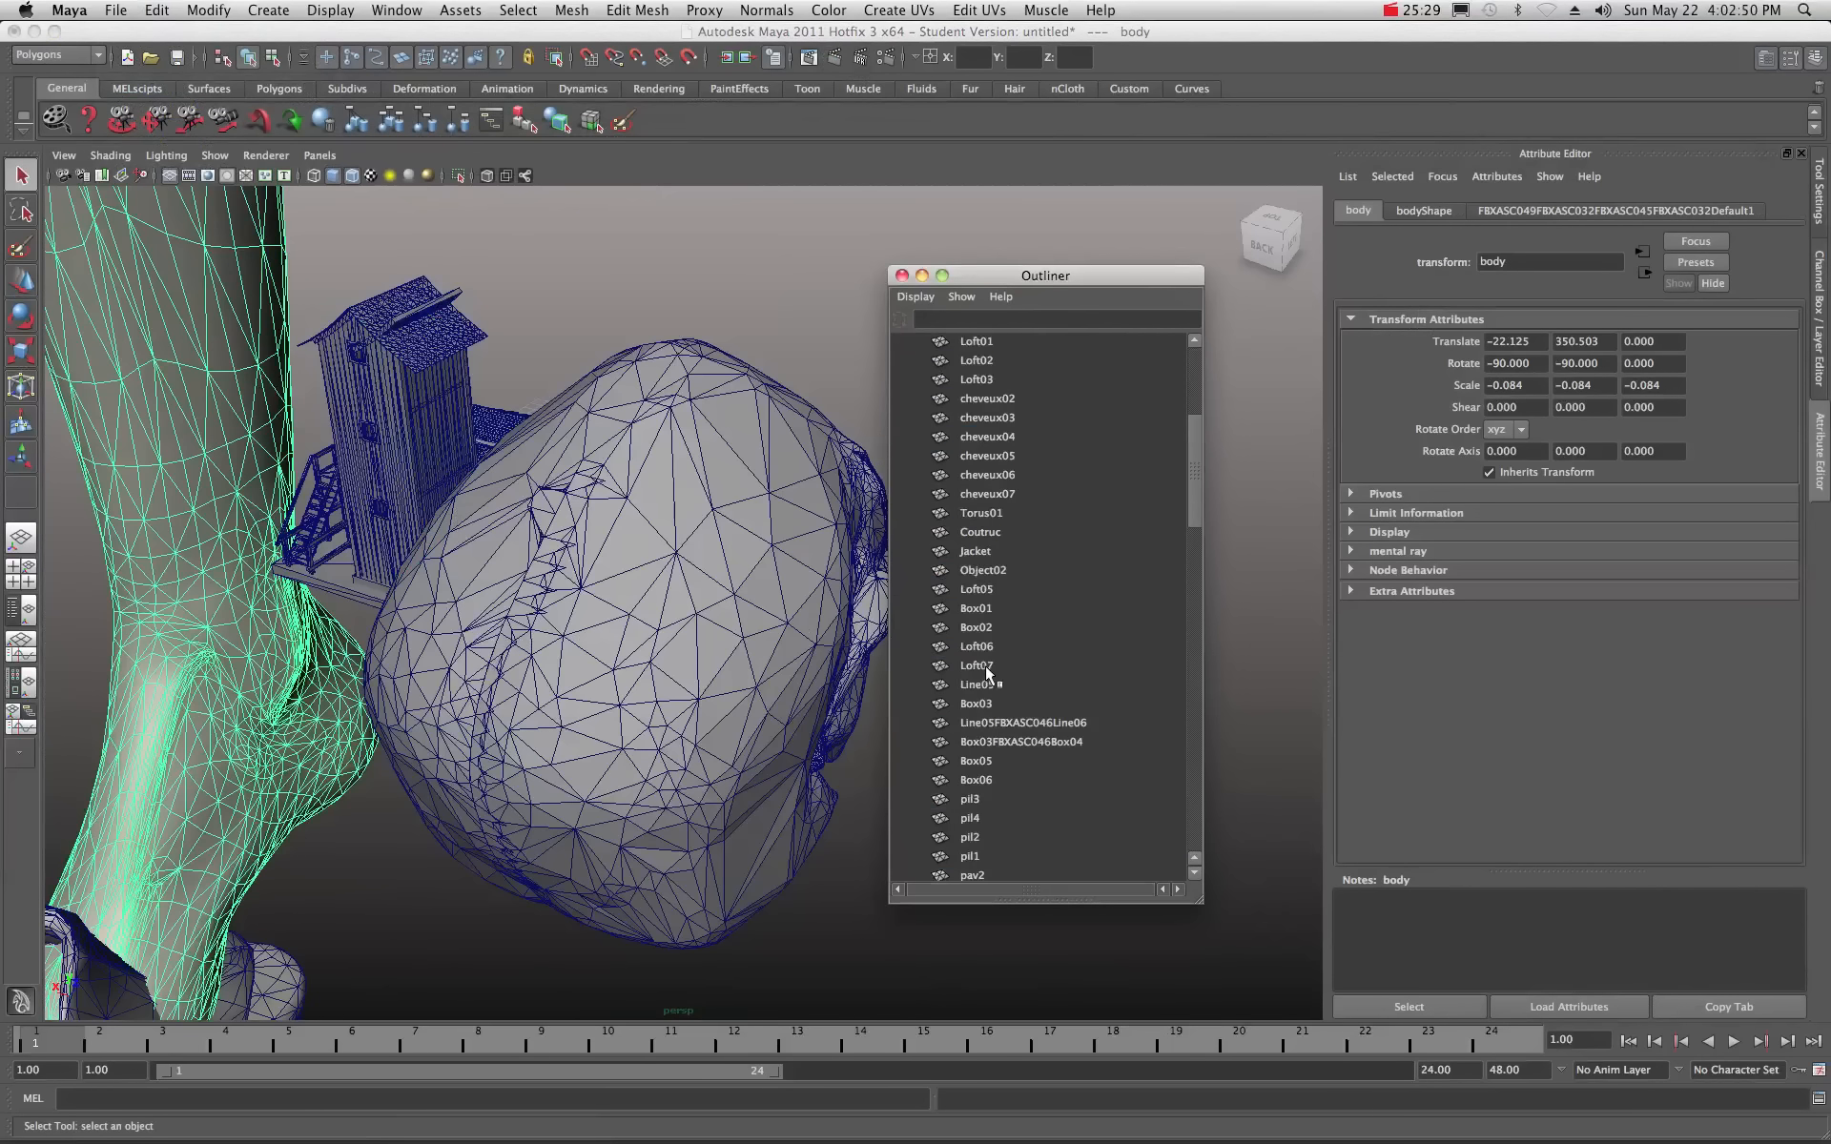
{"action": "scroll", "coordinate": [984, 567], "scroll_direction": "down", "scroll_amount": 5}
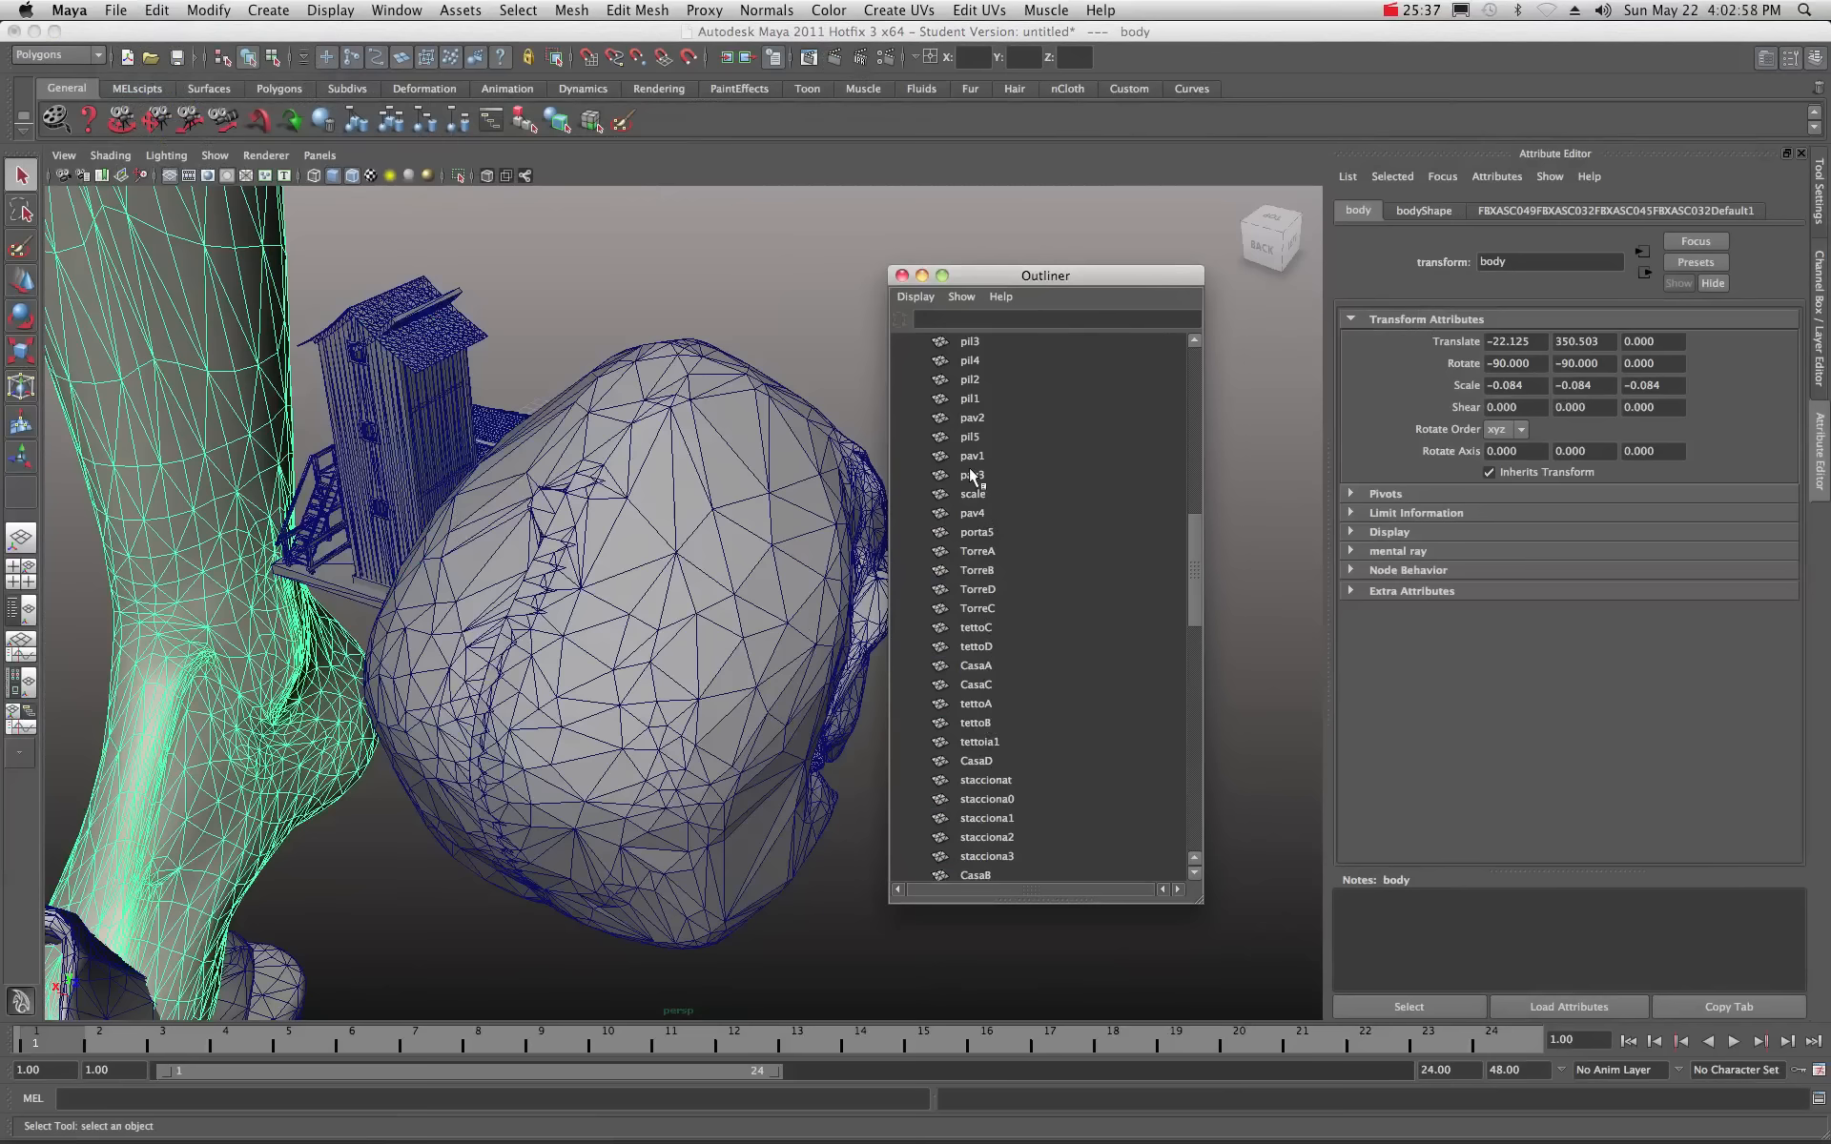
{"action": "scroll", "coordinate": [973, 448], "scroll_direction": "up", "scroll_amount": 5}
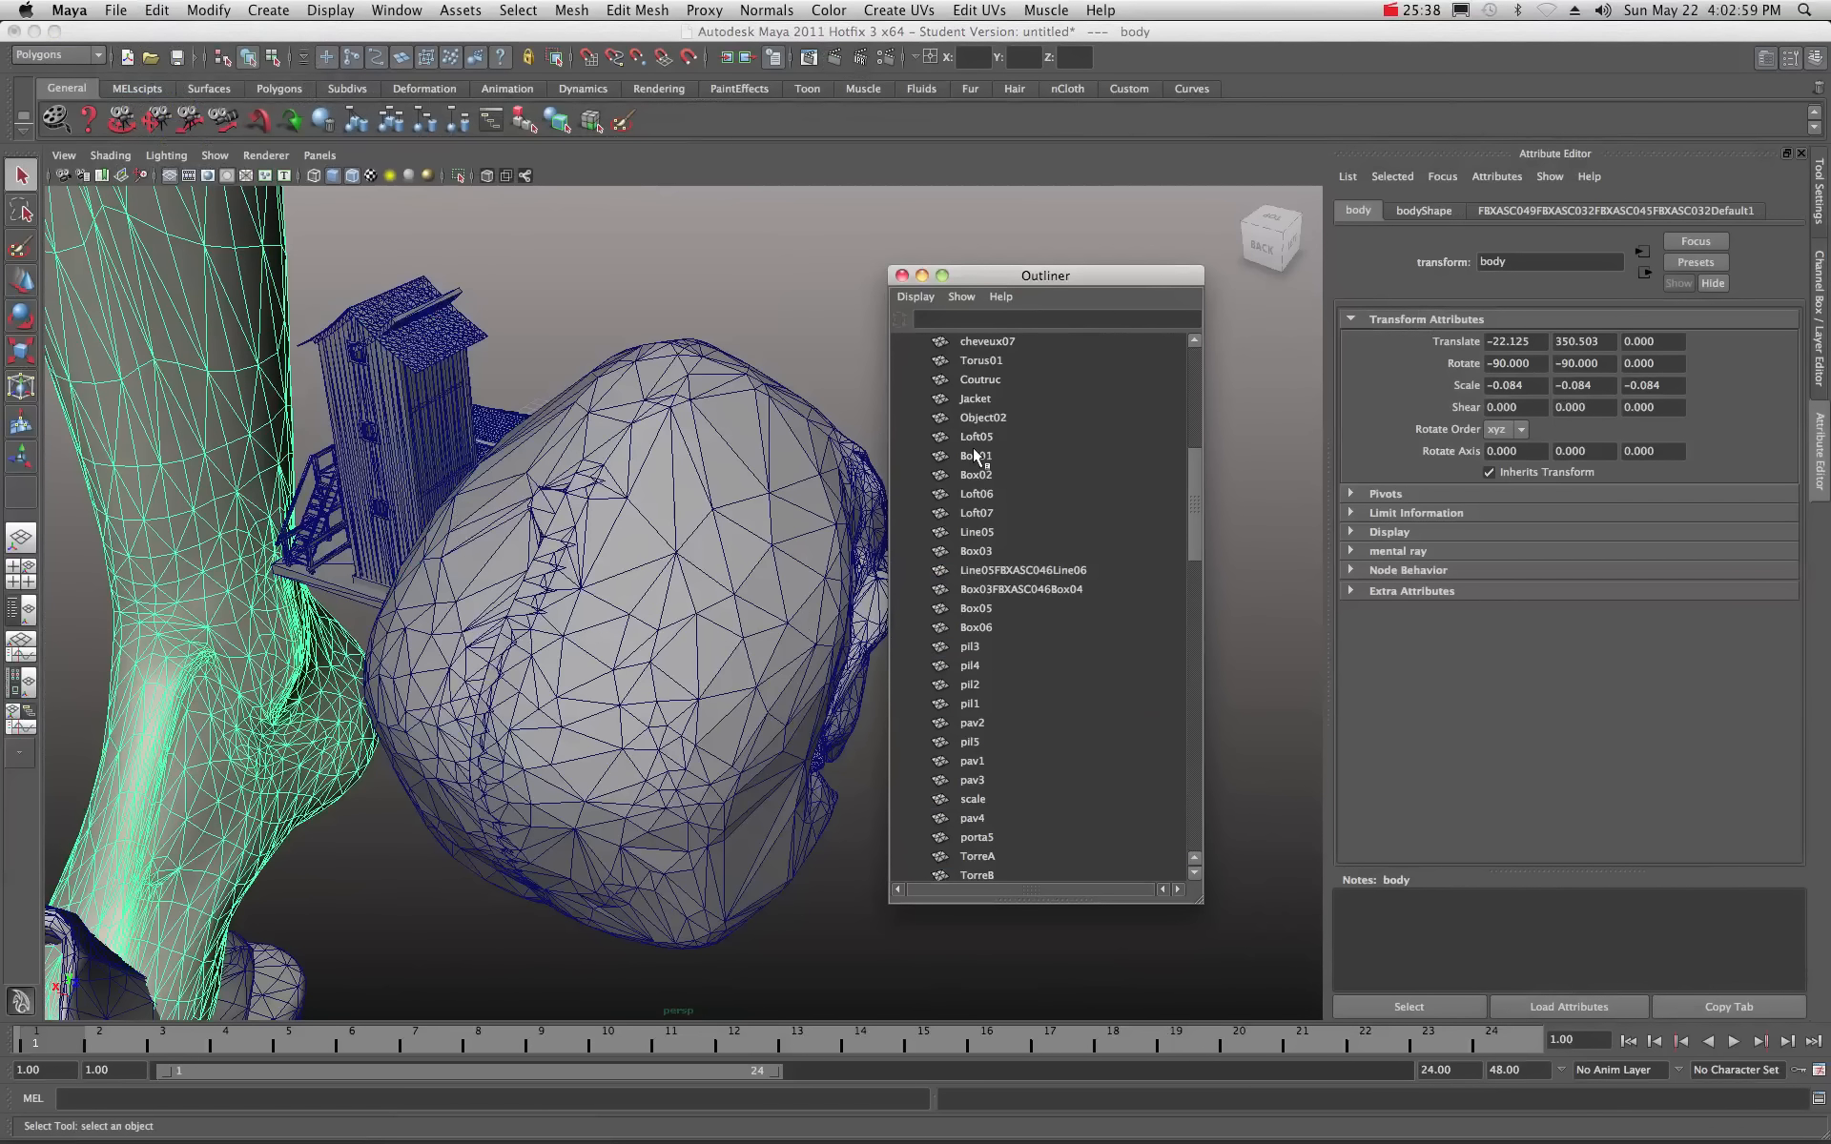
{"action": "left_click", "coordinate": [974, 608], "text": "shift"}
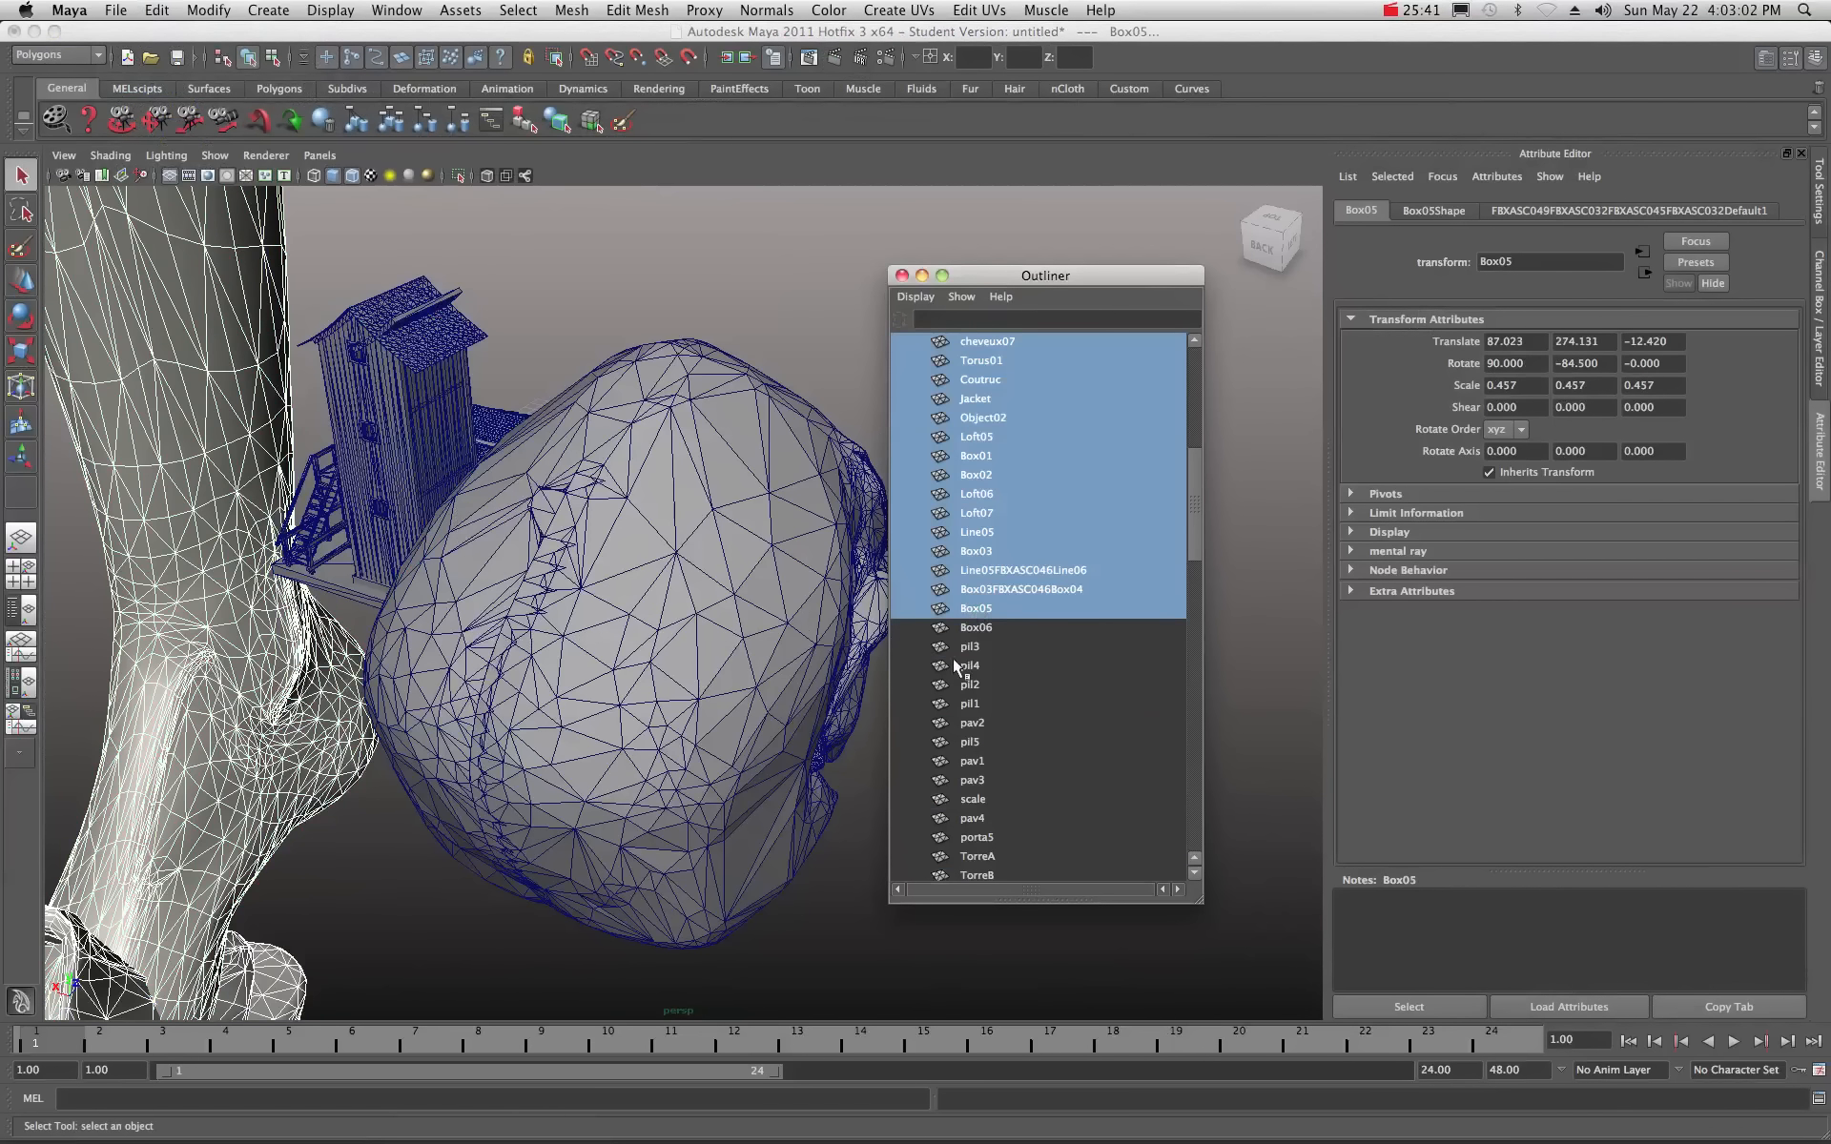
{"action": "left_click_drag", "start_coordinate": [695, 812], "coordinate": [689, 810], "text": "alt"}
{"action": "right_click_drag", "start_coordinate": [688, 810], "coordinate": [676, 797], "text": "alt"}
{"action": "left_click_drag", "start_coordinate": [676, 797], "coordinate": [646, 772], "text": "alt"}
{"action": "scroll", "coordinate": [641, 745], "scroll_direction": "down", "scroll_amount": 10}
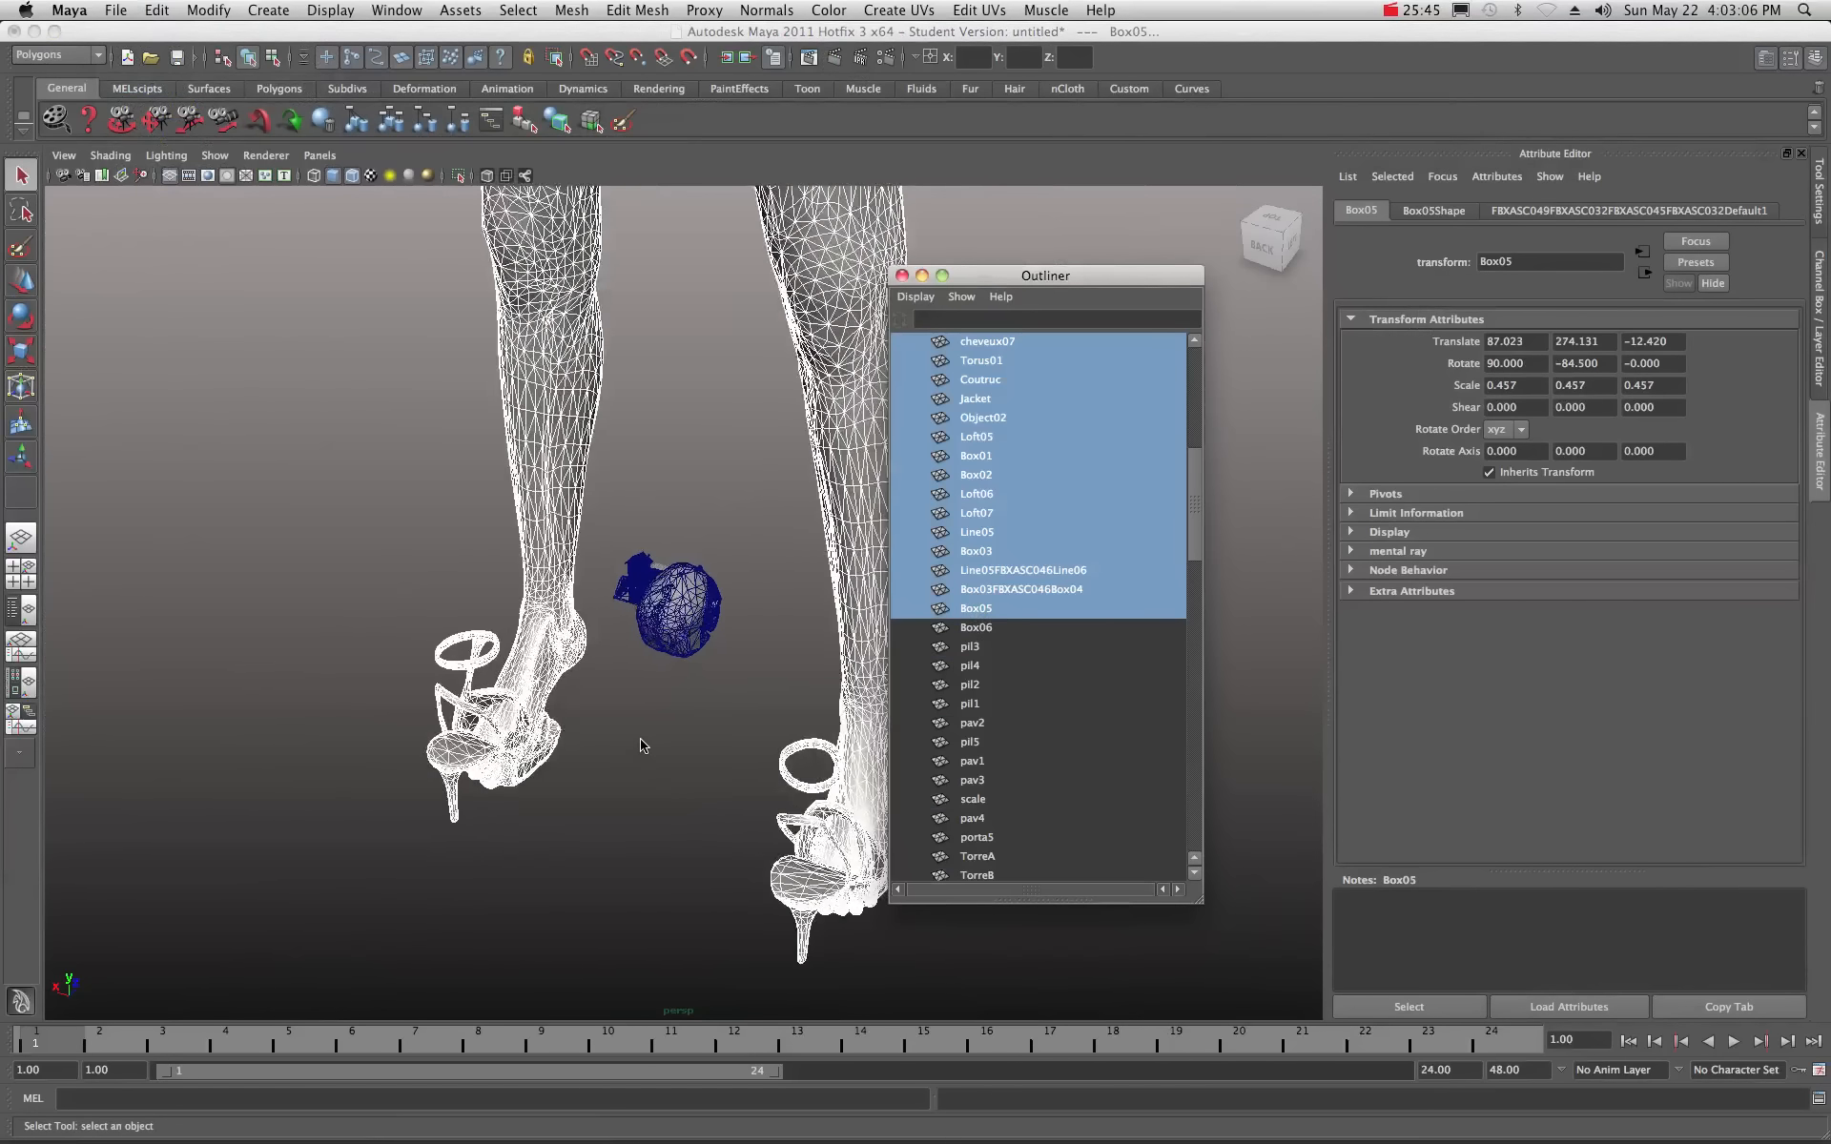
{"action": "scroll", "coordinate": [642, 740], "scroll_direction": "up", "scroll_amount": 8}
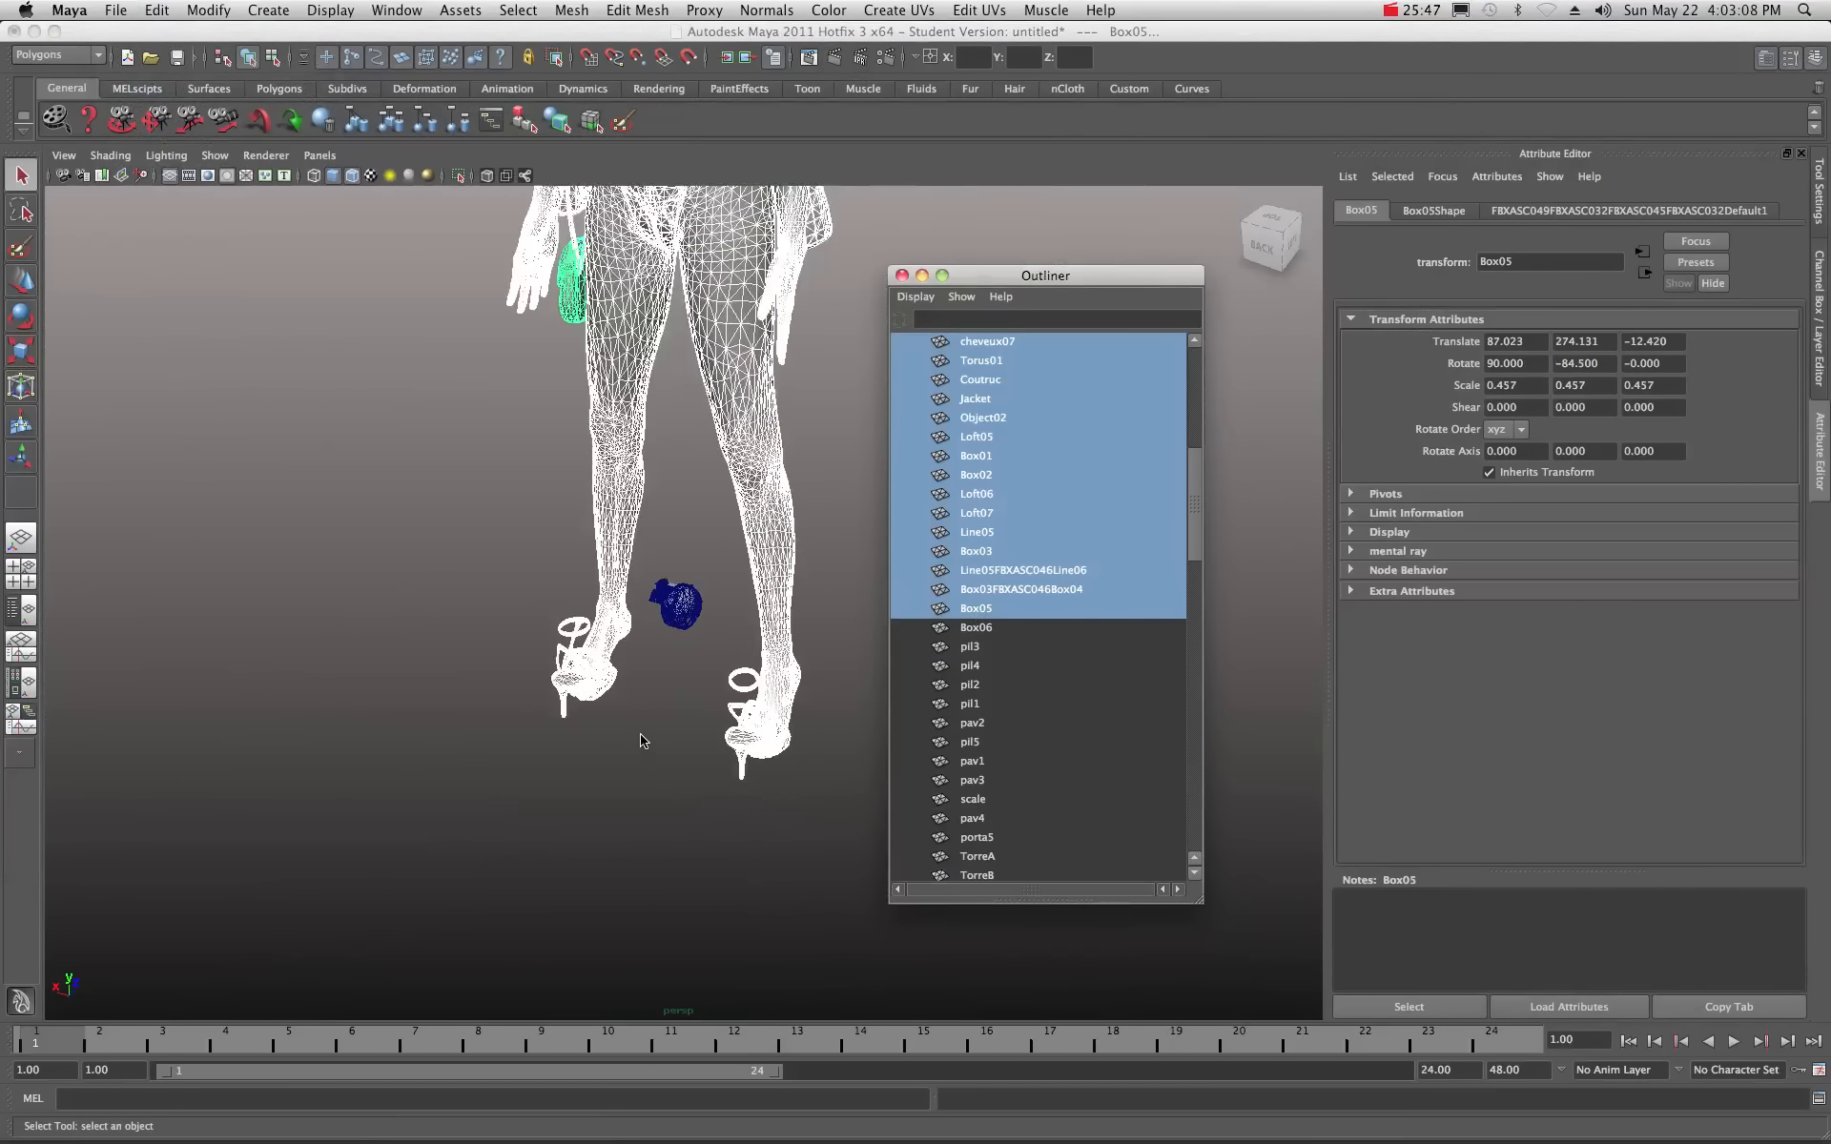
Check whether Box06 belongs to the figure, inspect a barn tower wall piece, and clear the selection.
{"action": "left_click", "coordinate": [982, 626]}
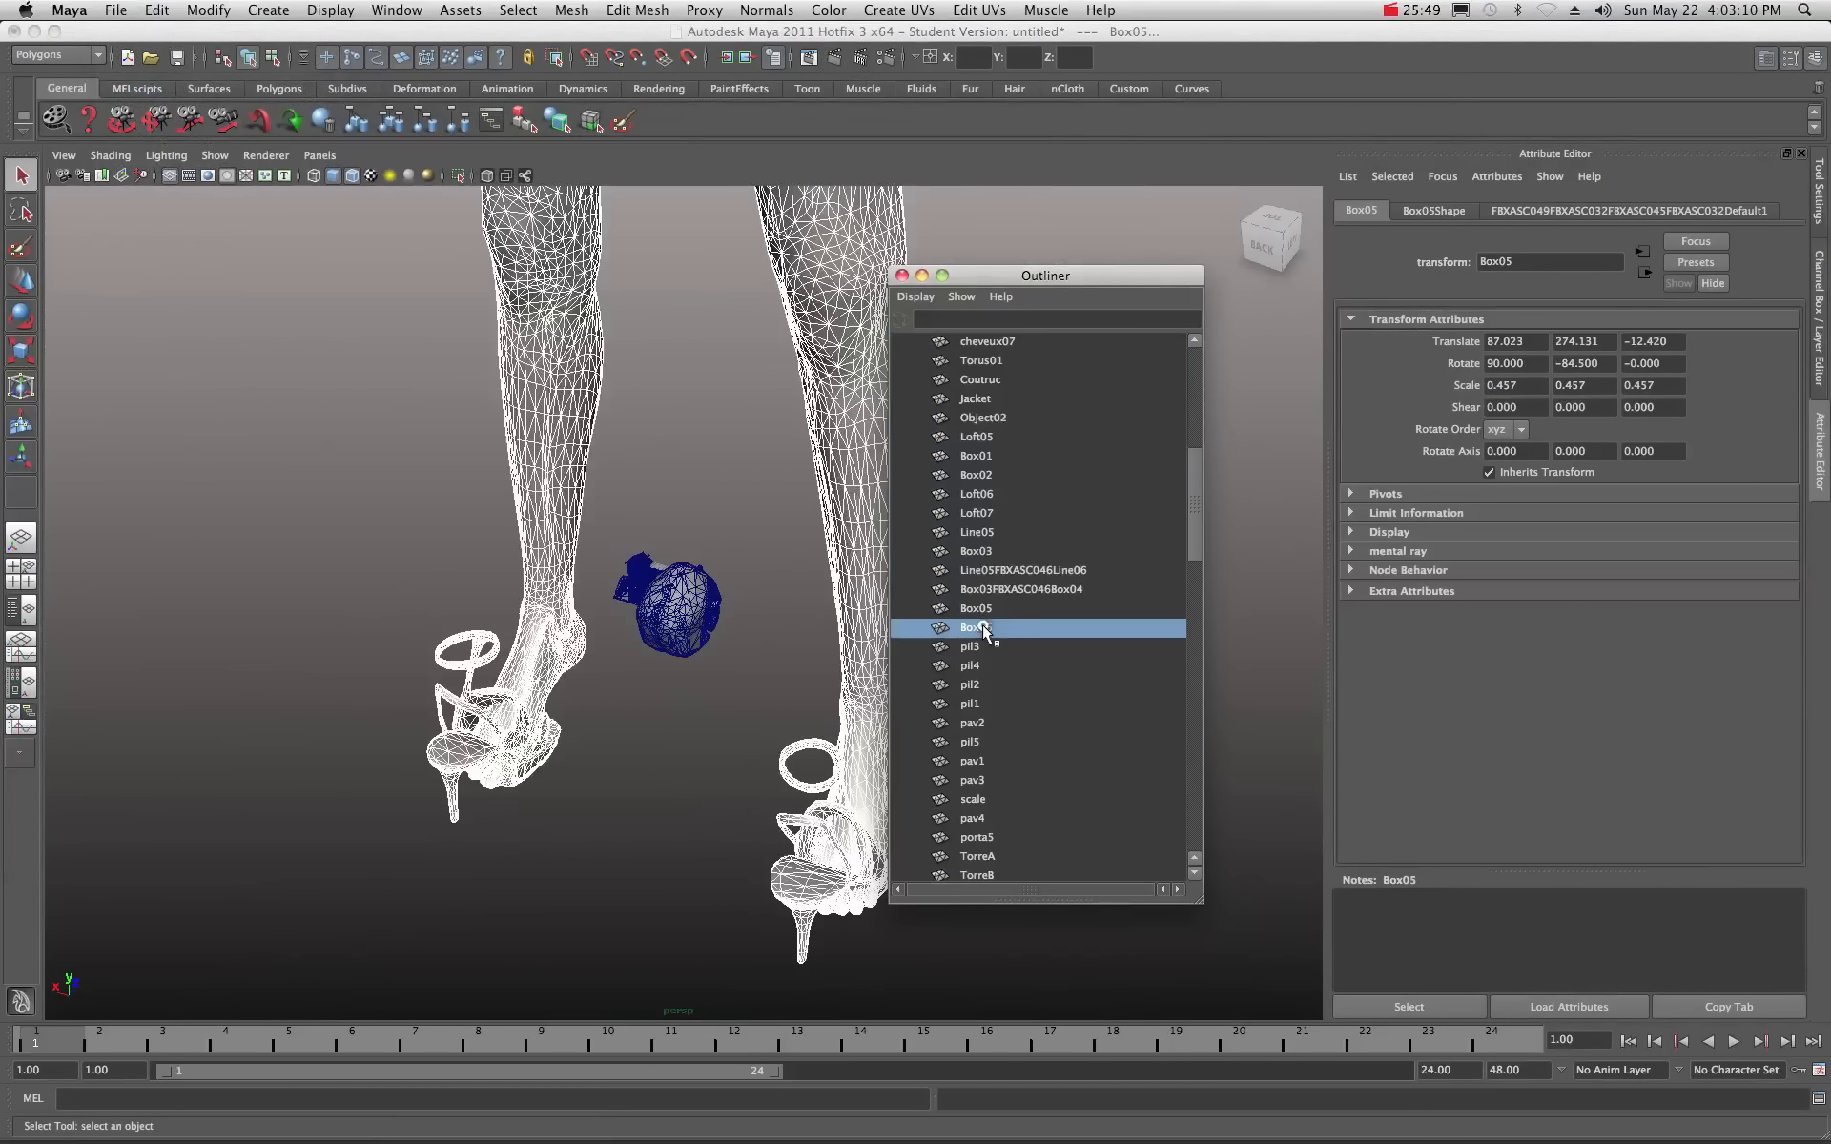
{"action": "scroll", "coordinate": [754, 669], "scroll_direction": "down", "scroll_amount": 3}
{"action": "scroll", "coordinate": [749, 668], "scroll_direction": "down", "scroll_amount": 5}
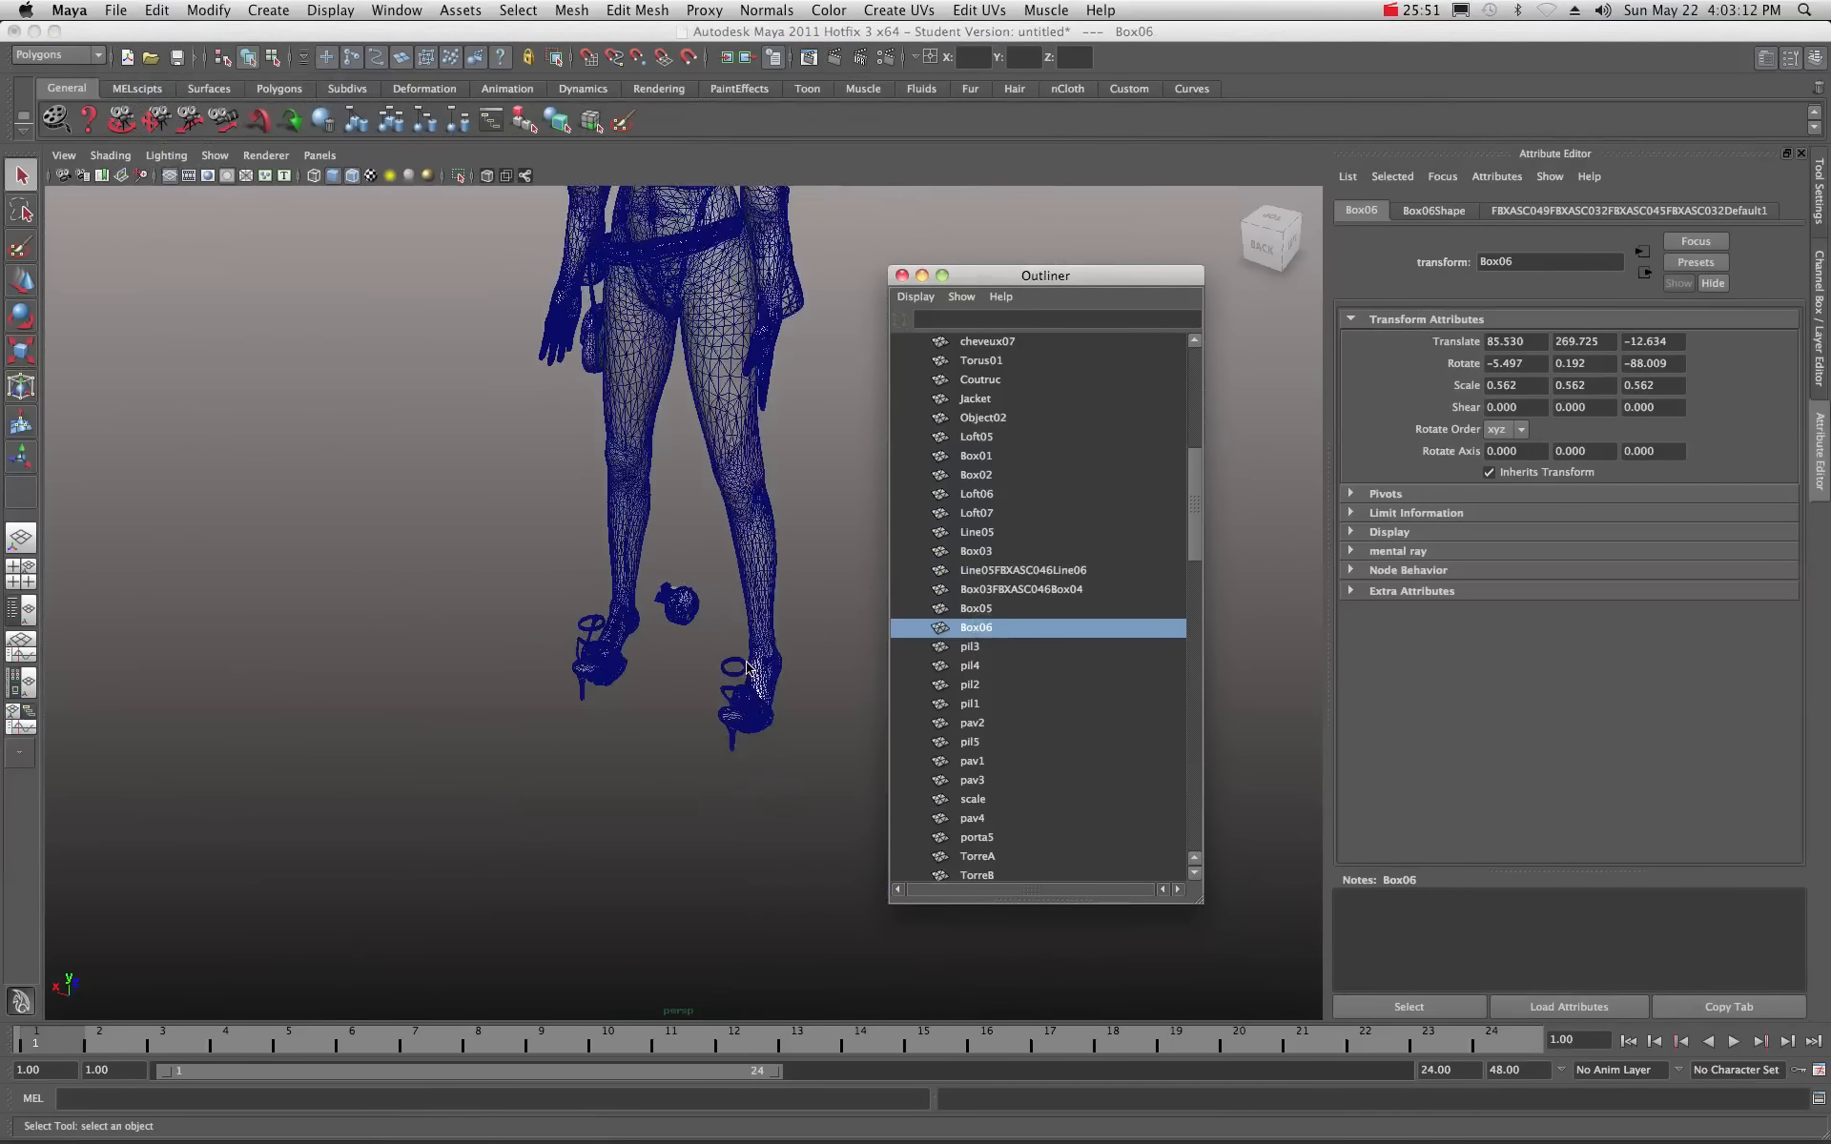
{"action": "scroll", "coordinate": [748, 668], "scroll_direction": "up", "scroll_amount": 5}
{"action": "scroll", "coordinate": [748, 667], "scroll_direction": "up", "scroll_amount": 10}
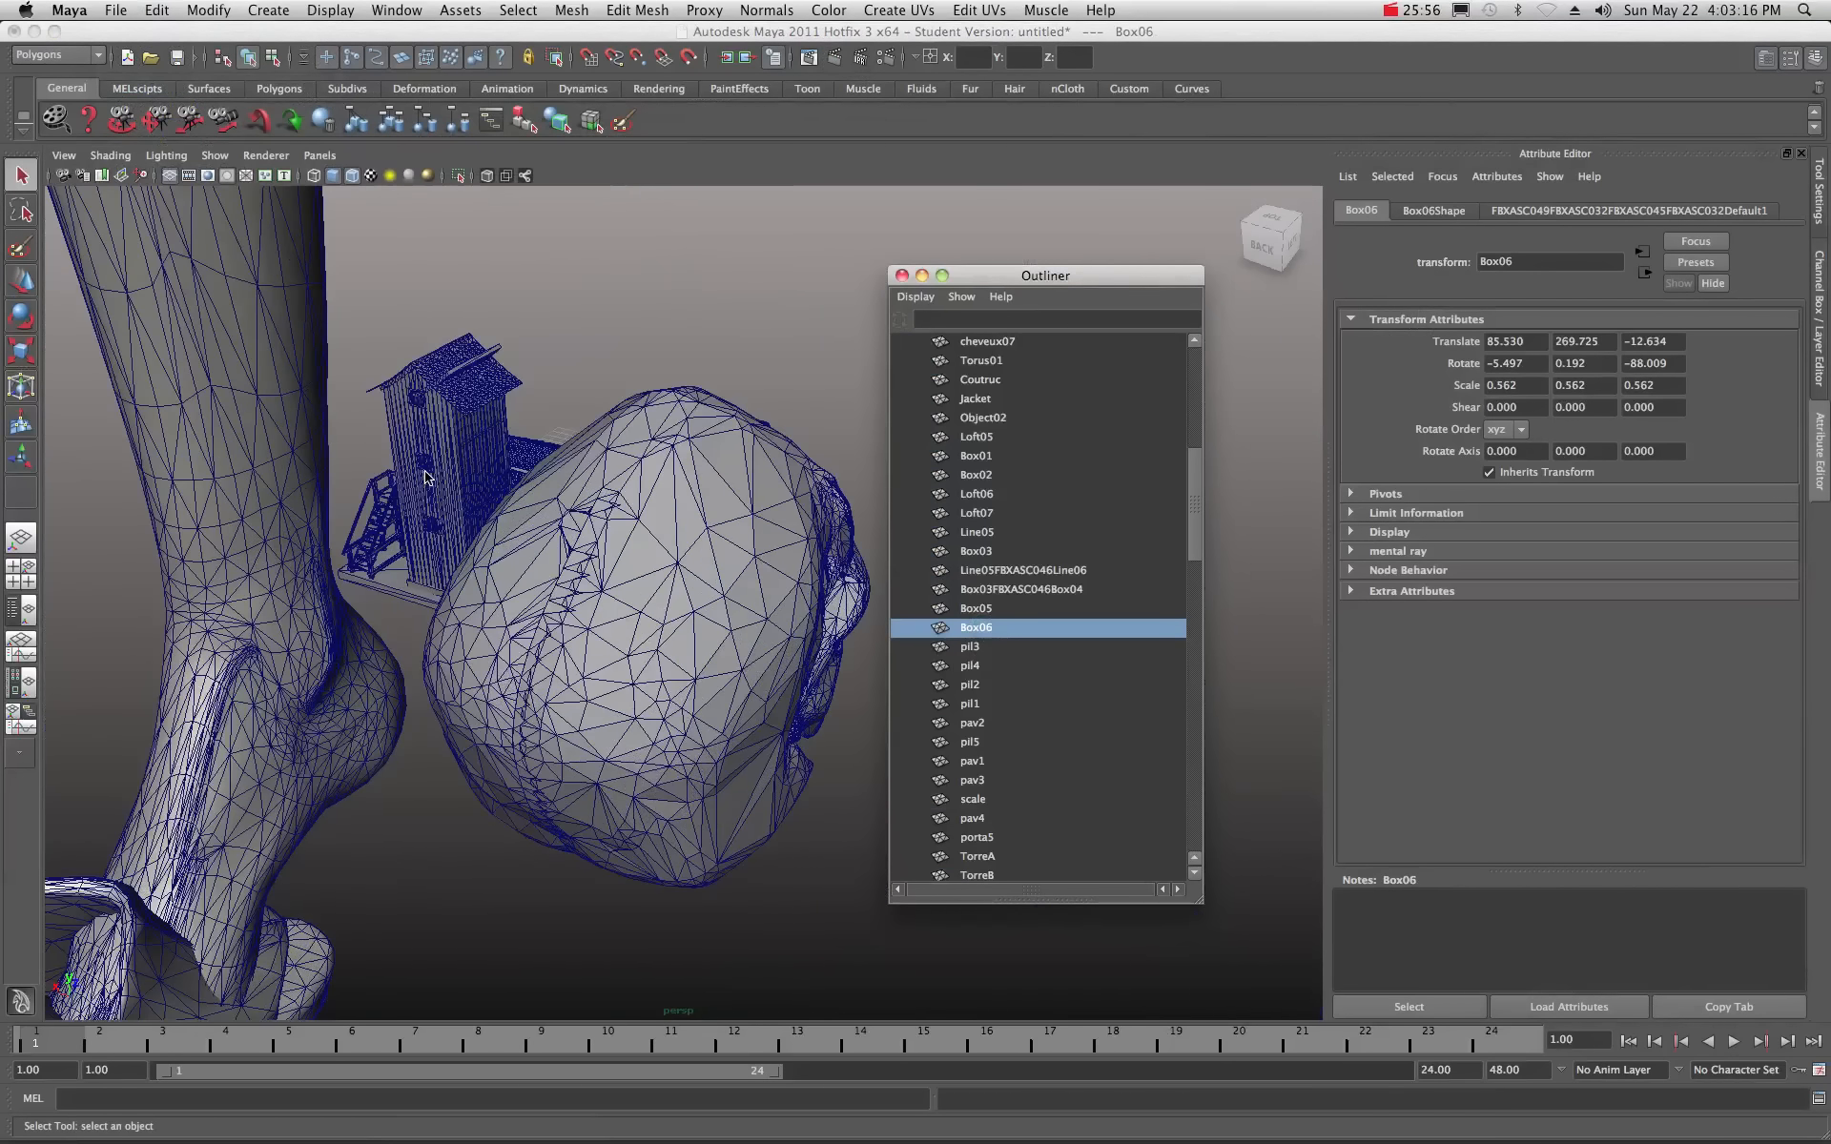
{"action": "left_click", "coordinate": [468, 460]}
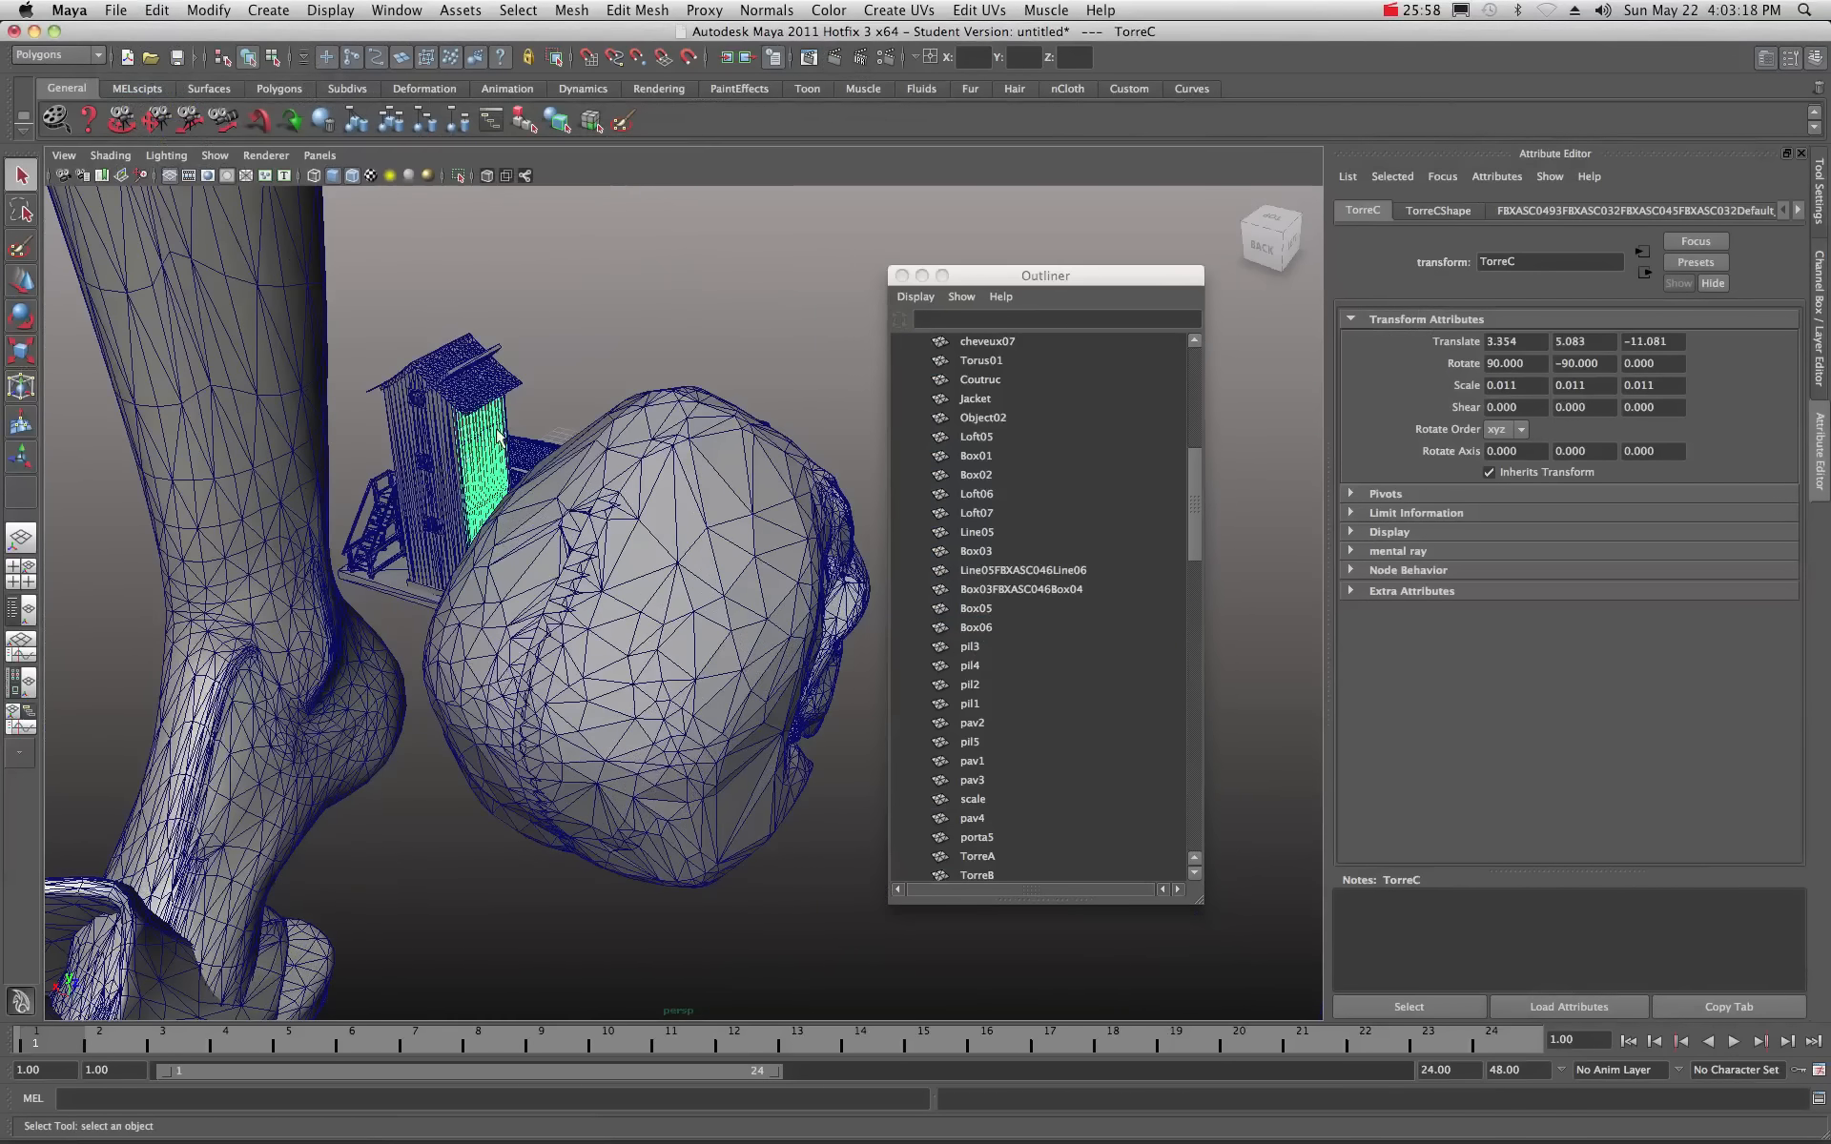
{"action": "left_click", "coordinate": [541, 281]}
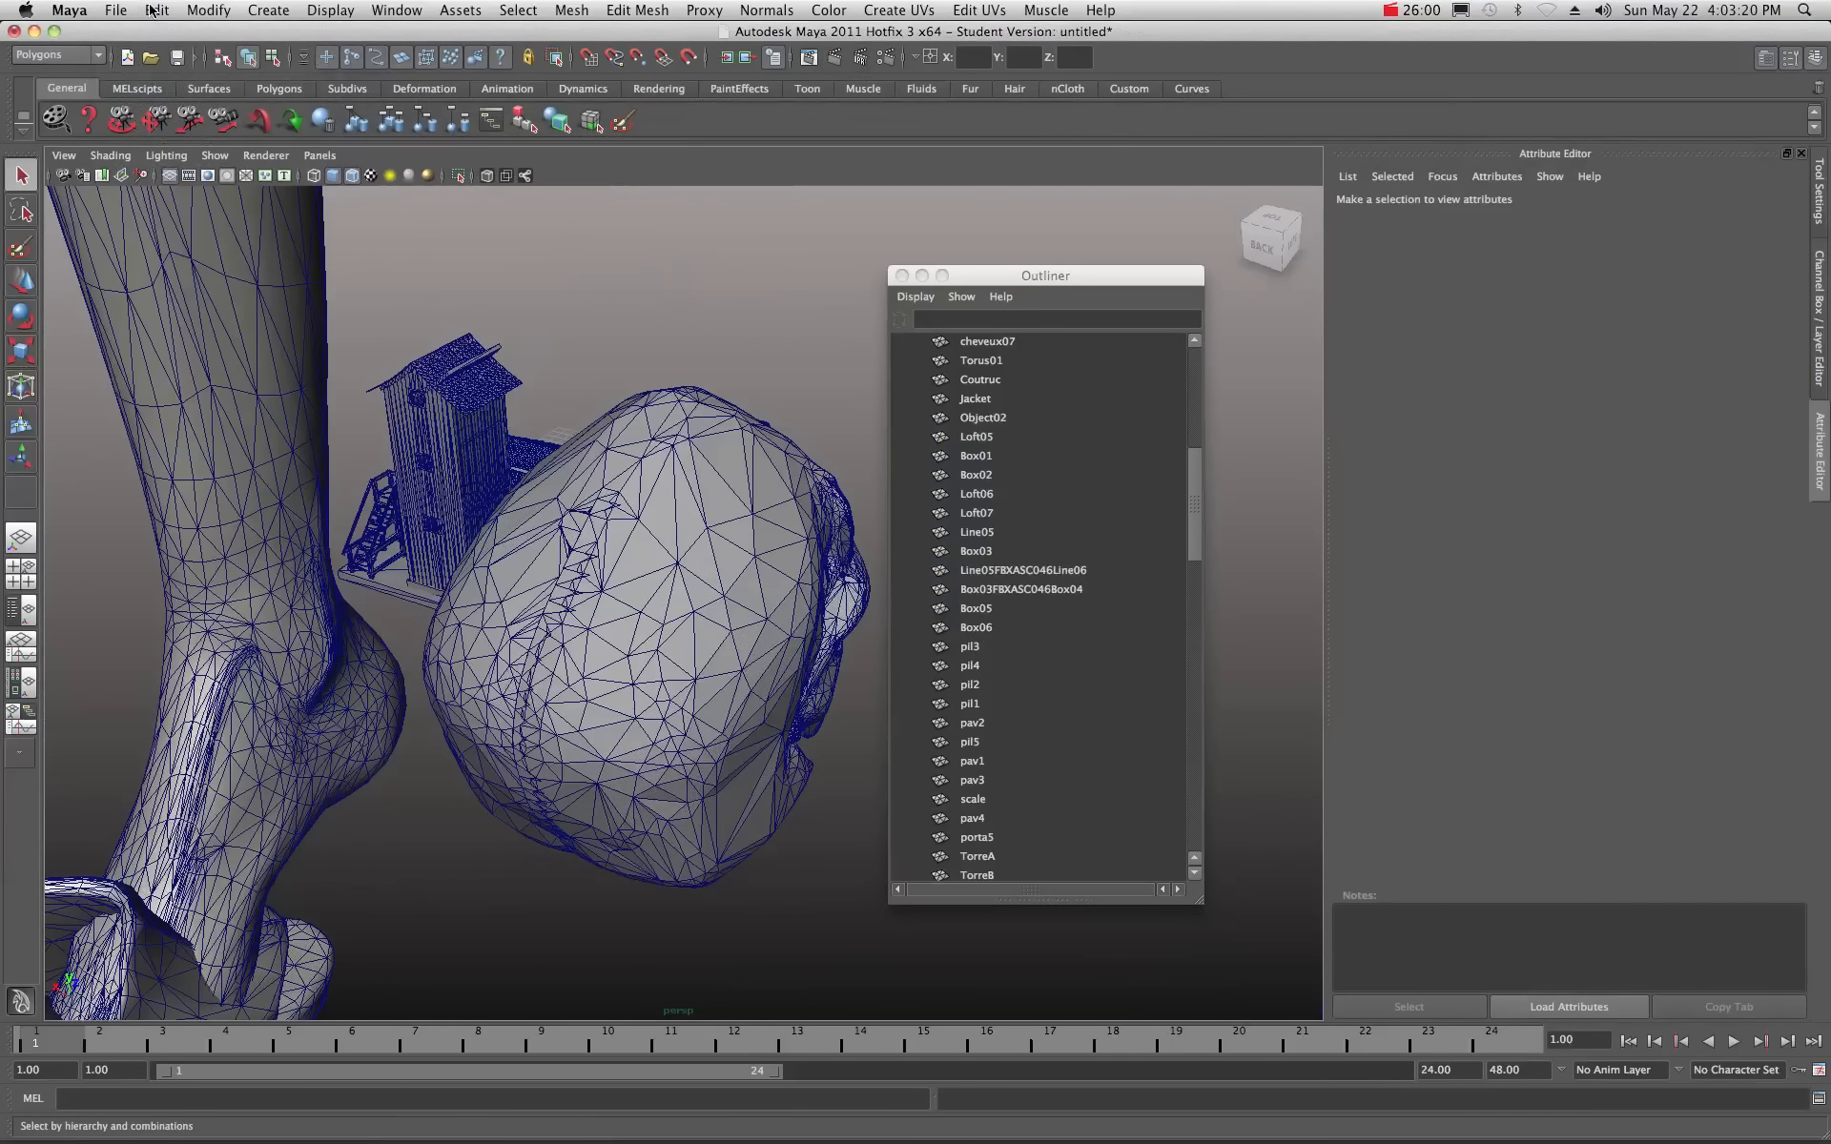
Undo the recent selection changes repeatedly, going back as far as the undo history allows.
{"action": "left_click", "coordinate": [156, 10]}
{"action": "left_click", "coordinate": [168, 40]}
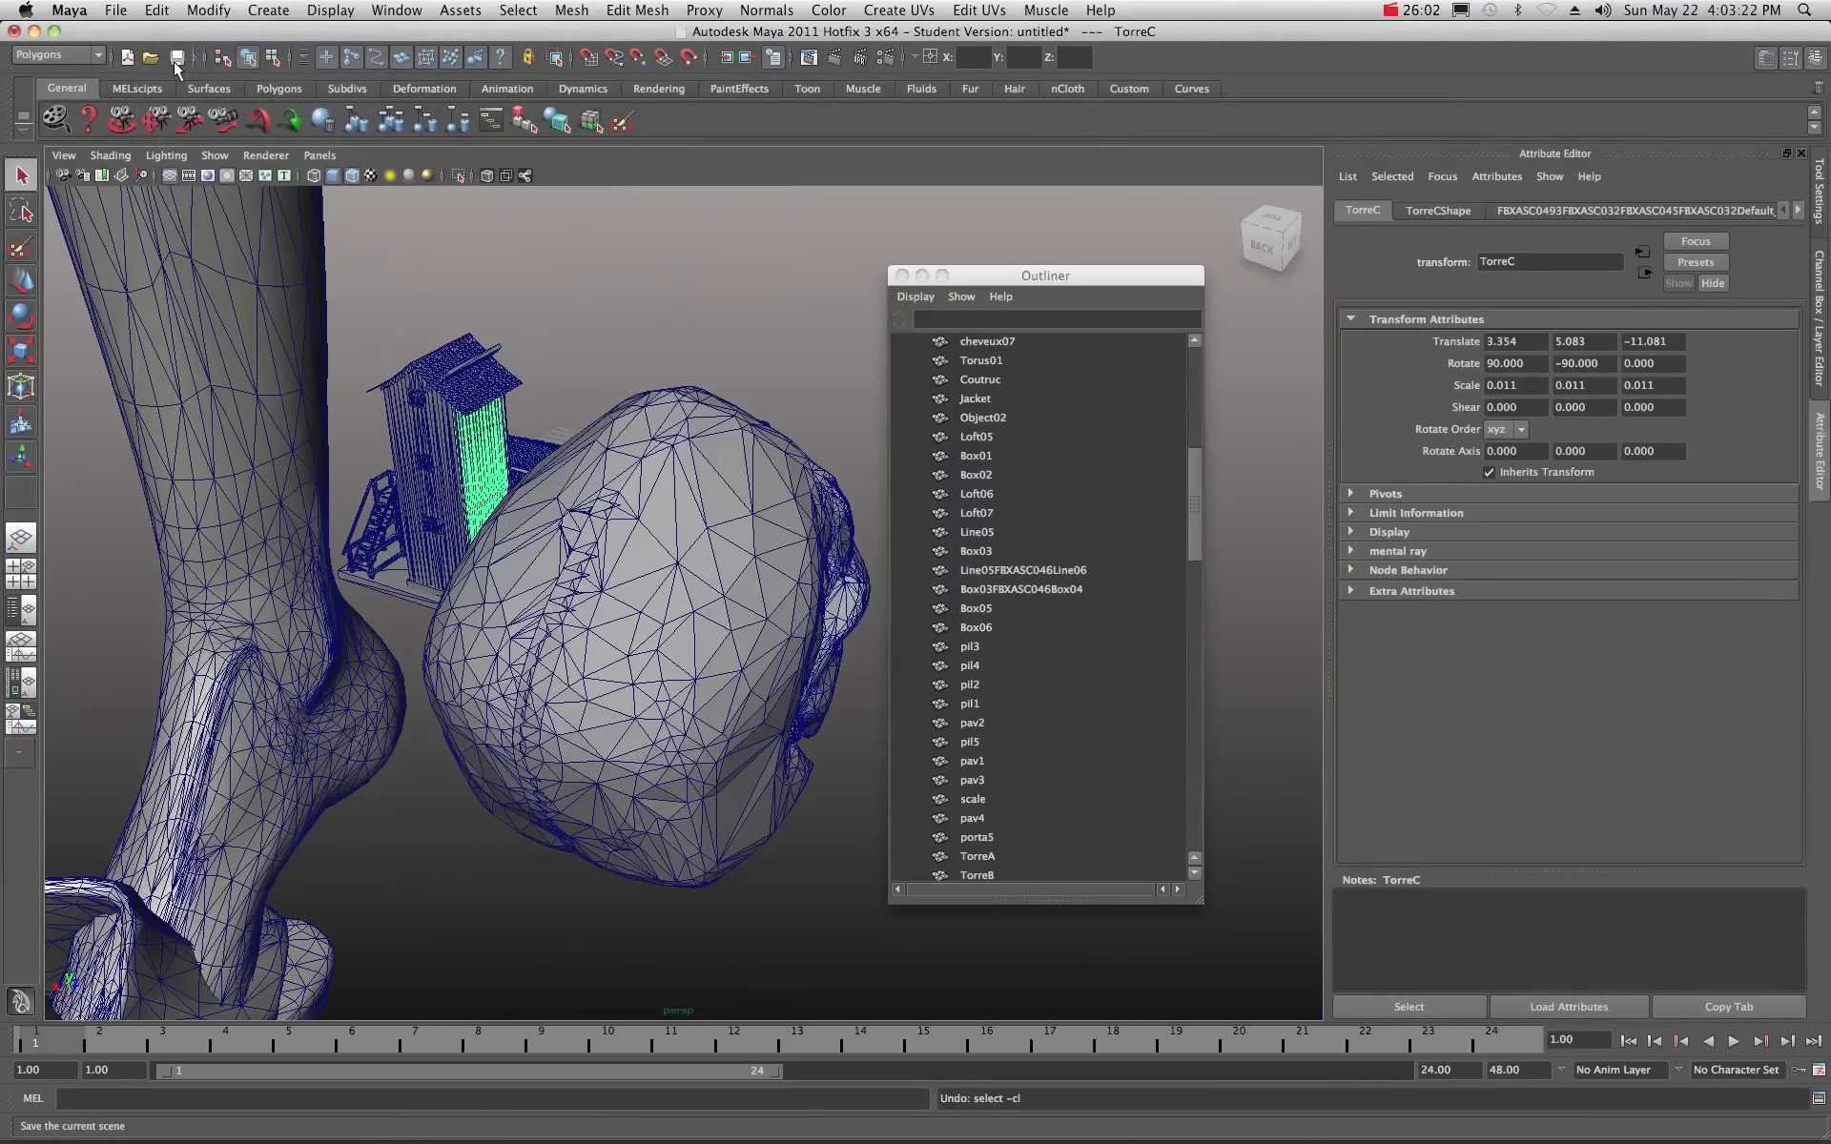
{"action": "key", "text": "z"}
{"action": "key", "text": "z"}
{"action": "key", "text": "z"}
{"action": "key", "text": "z"}
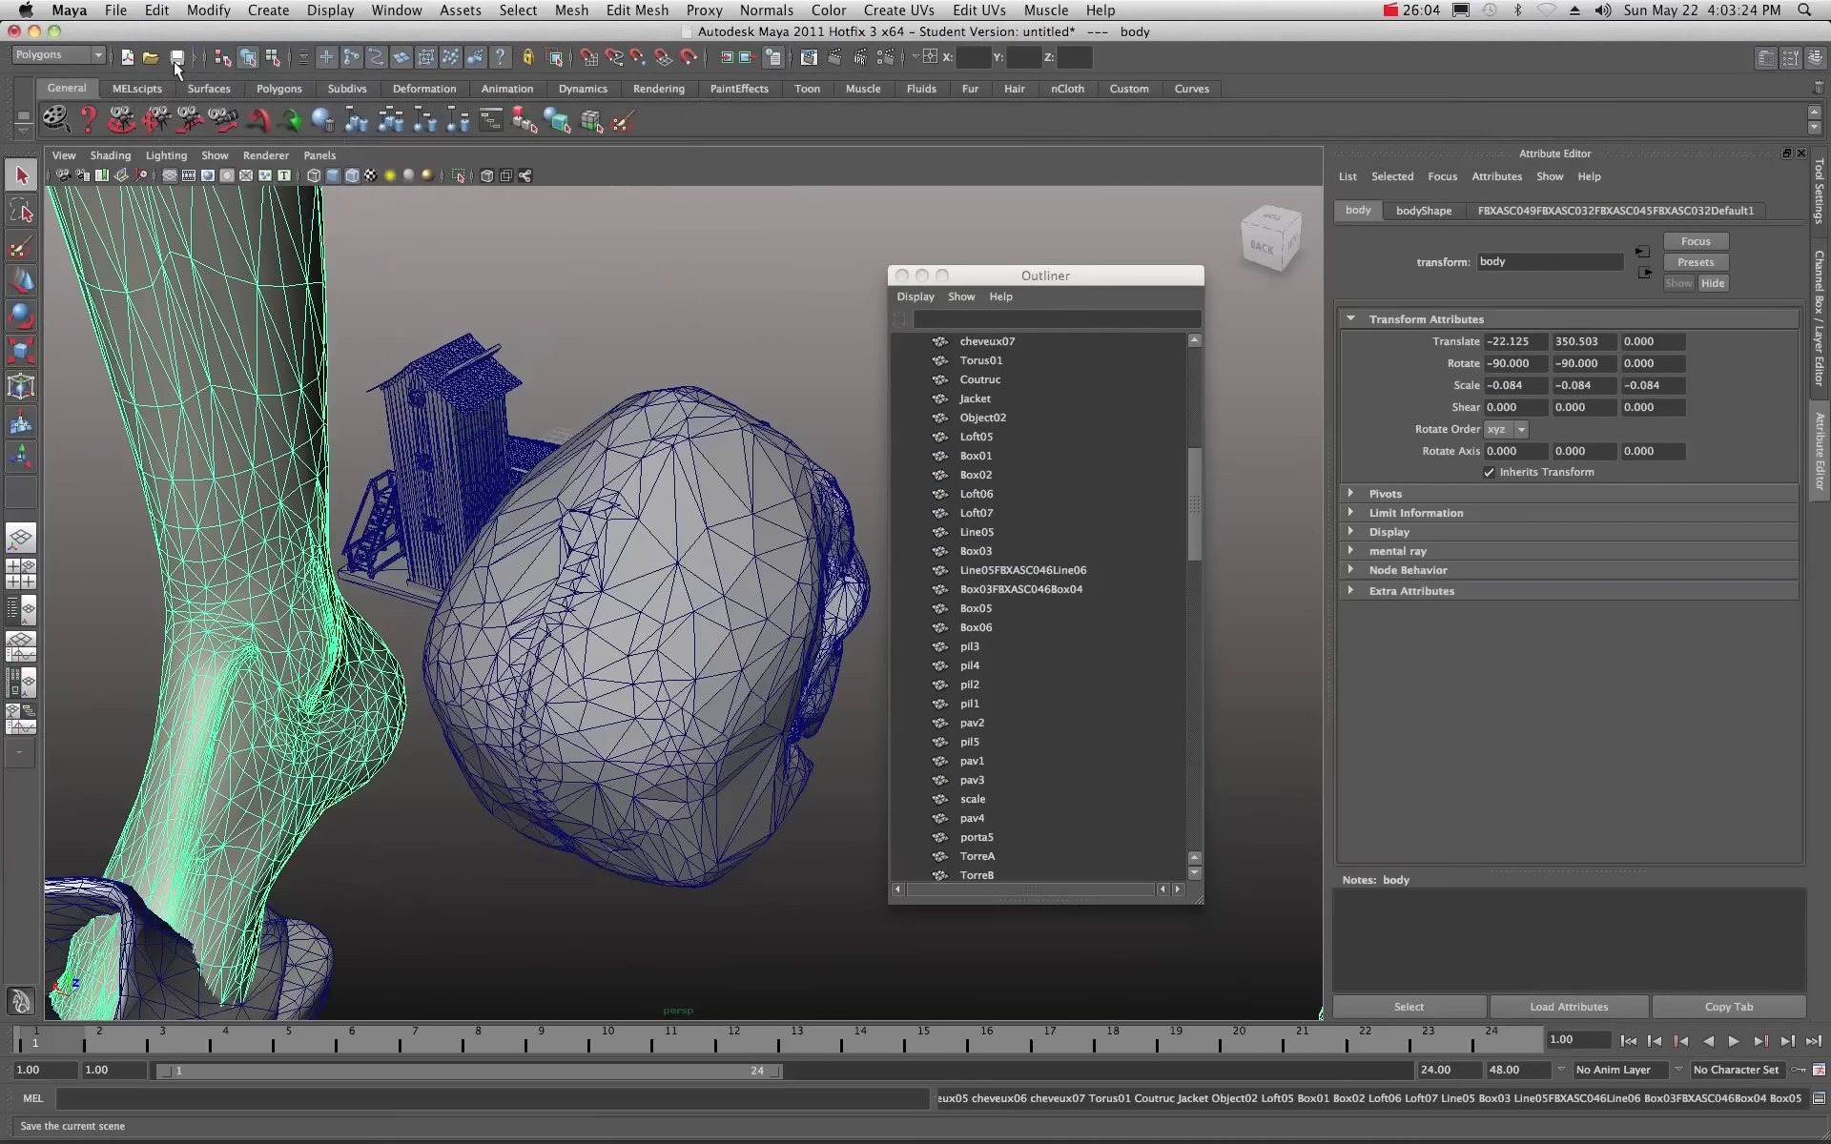
{"action": "key", "text": "z"}
{"action": "key", "text": "z"}
{"action": "key", "text": "z"}
{"action": "key", "text": "z"}
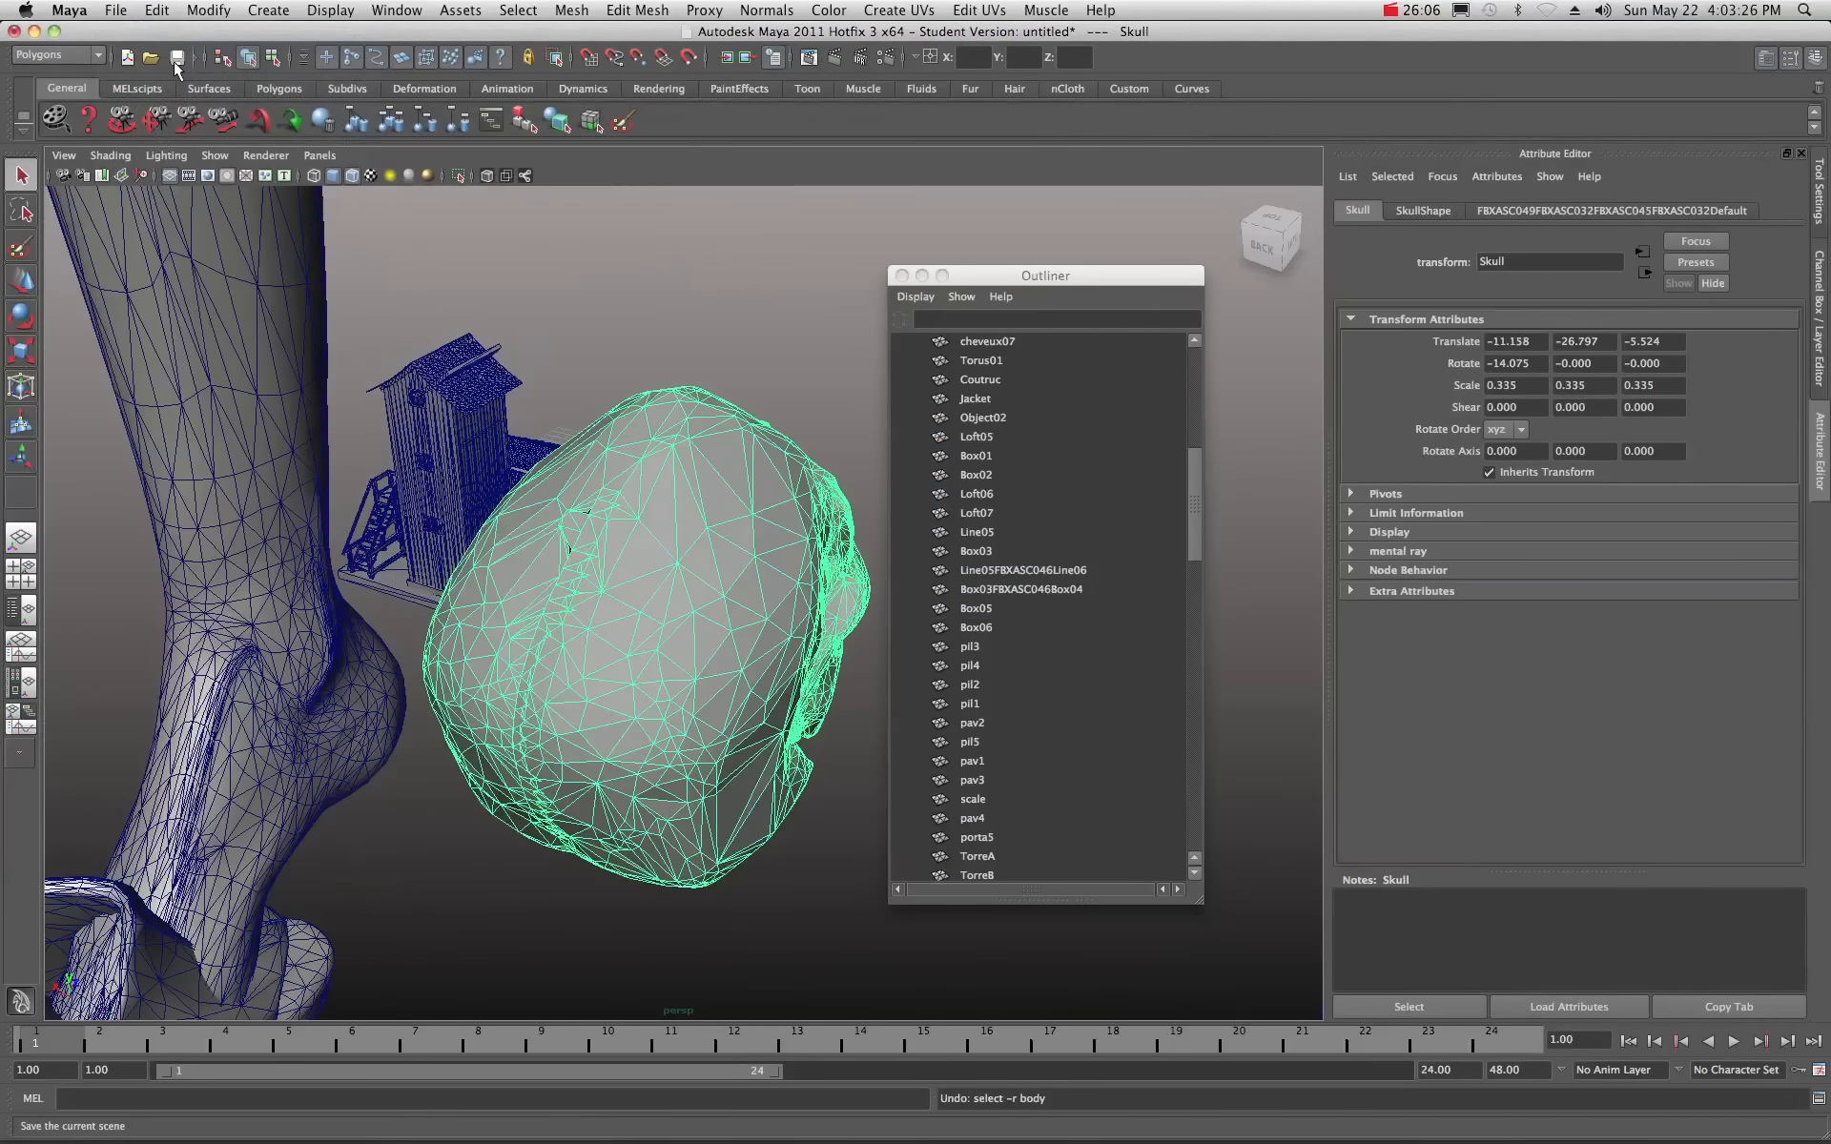
{"action": "key", "text": "z"}
{"action": "key", "text": "z"}
{"action": "key", "text": "z"}
{"action": "key", "text": "z"}
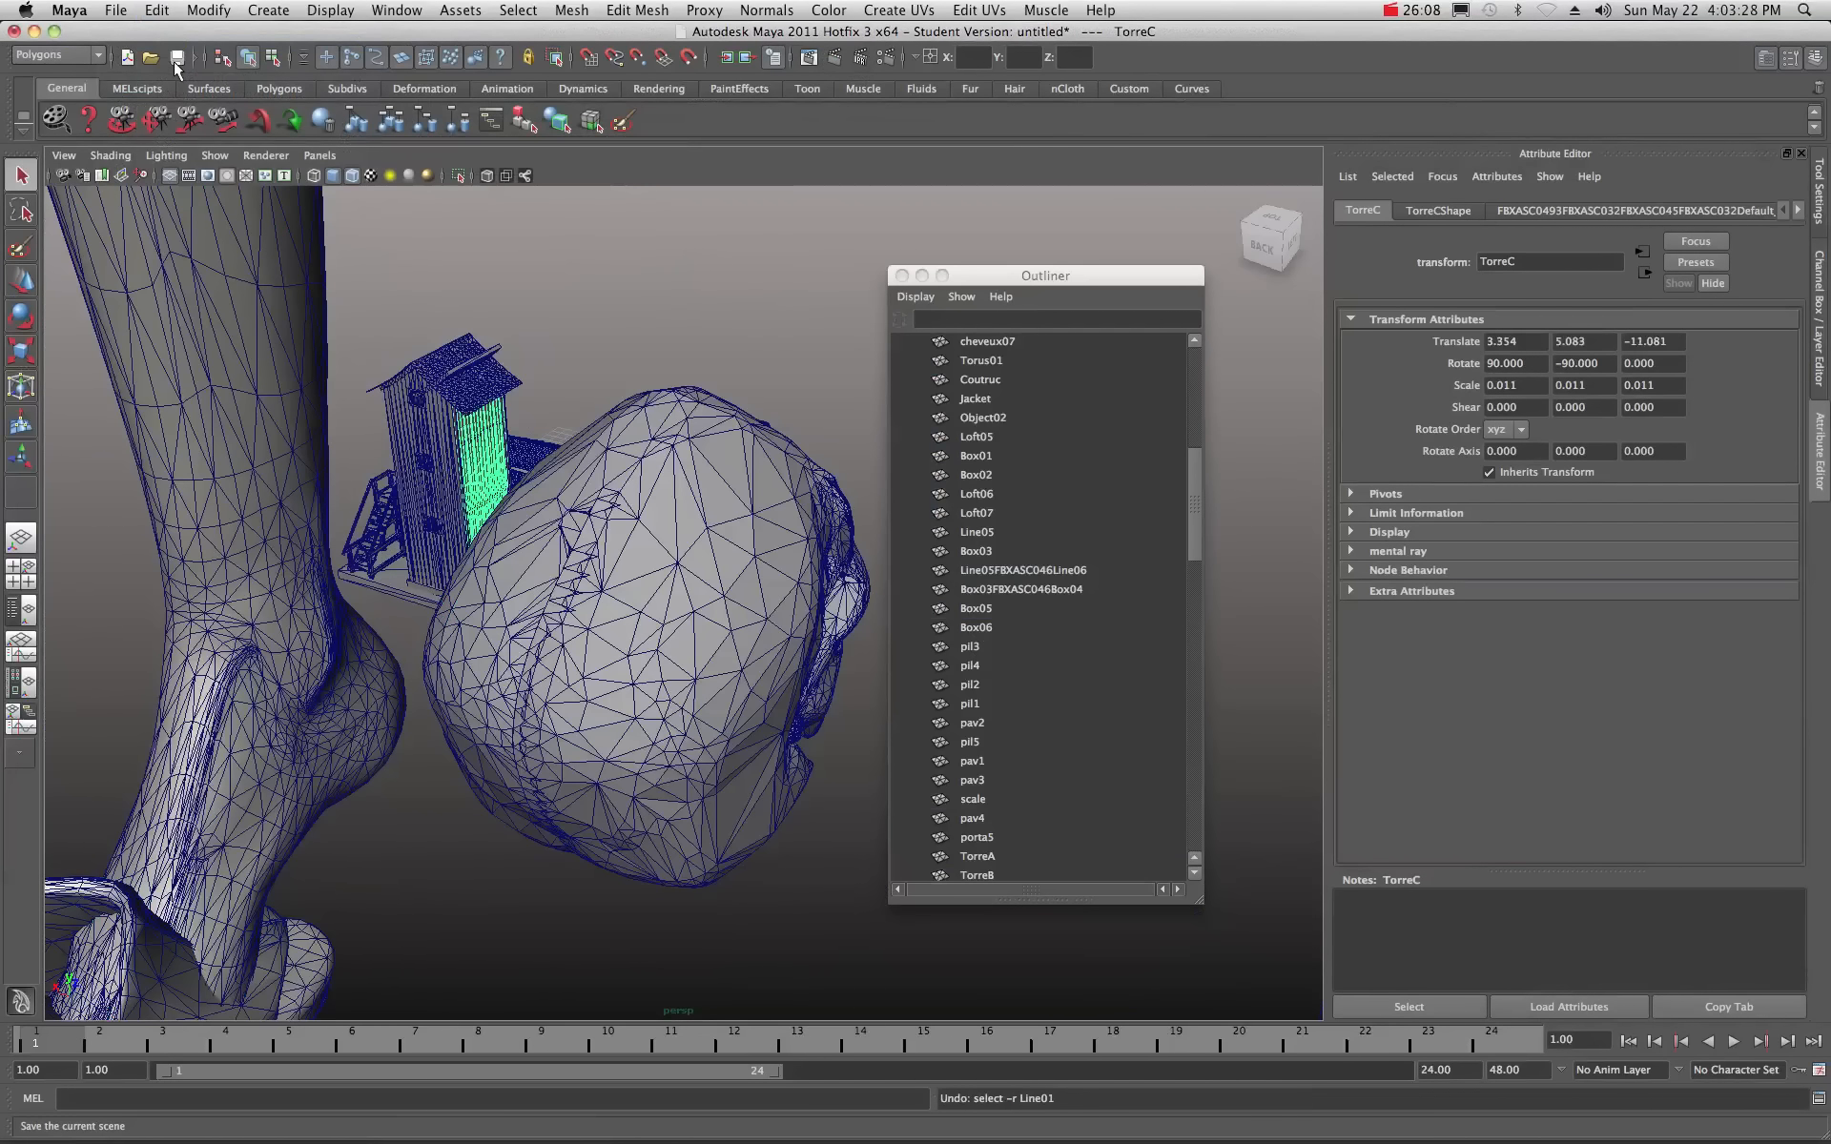
{"action": "key", "text": "z"}
{"action": "key", "text": "z"}
{"action": "key", "text": "z"}
{"action": "key", "text": "z"}
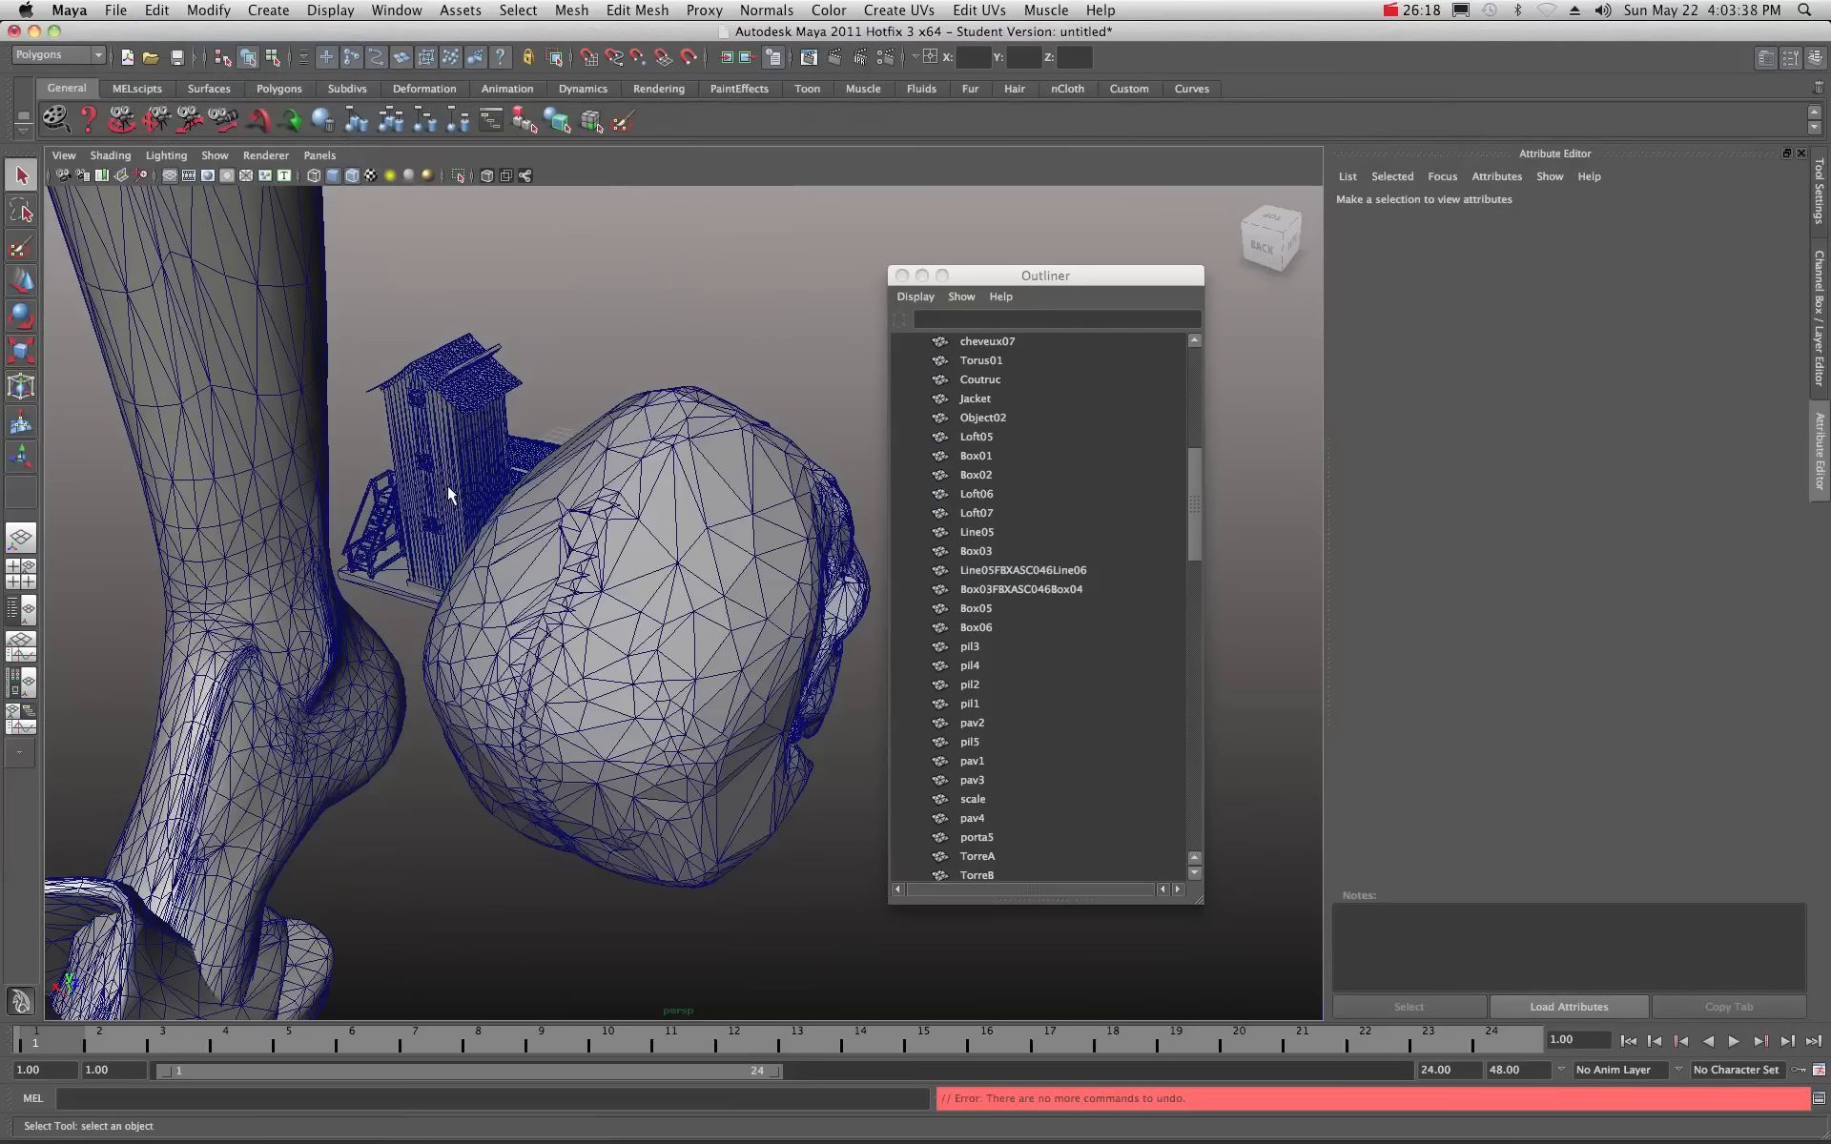
Move the skull sideways along X to about -58.38, clear of the barn.
{"action": "left_click_drag", "start_coordinate": [511, 569], "coordinate": [573, 546], "text": "alt"}
{"action": "left_click", "coordinate": [664, 520]}
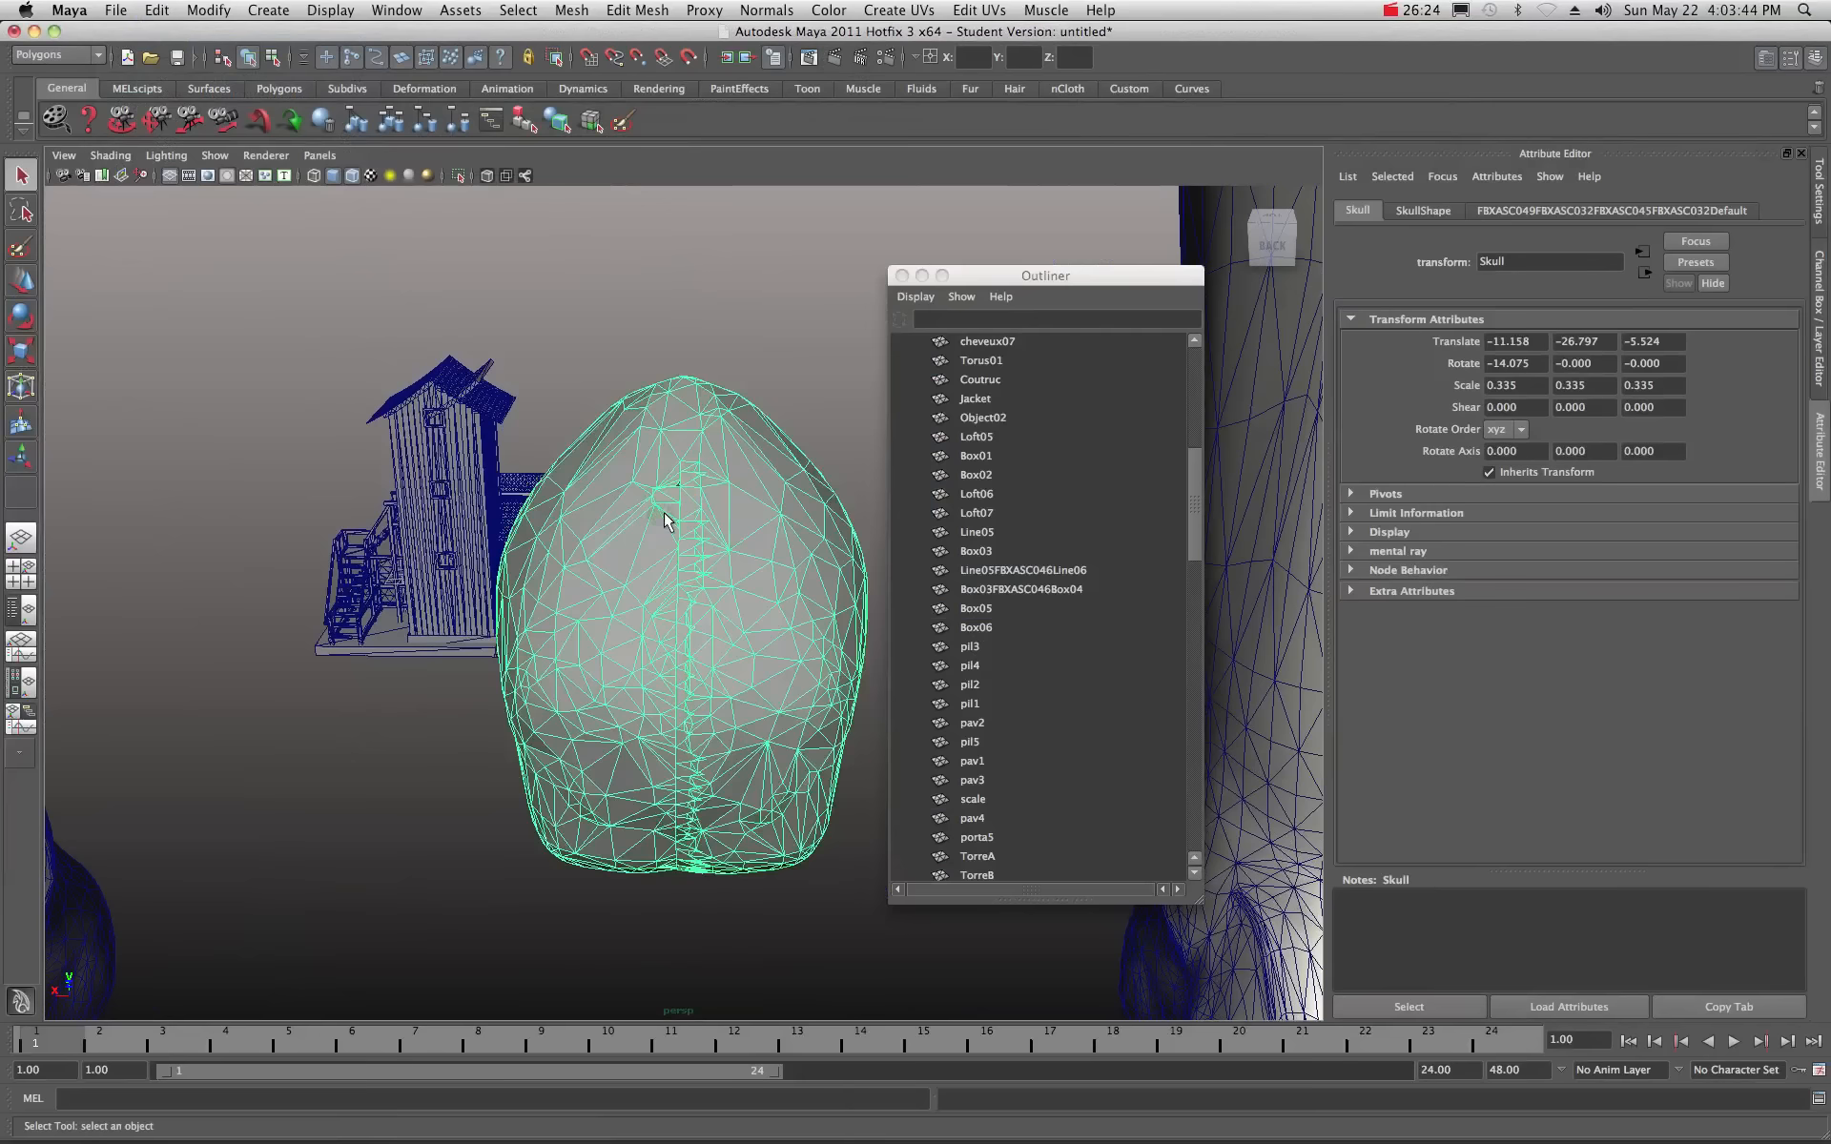
{"action": "key", "text": "w"}
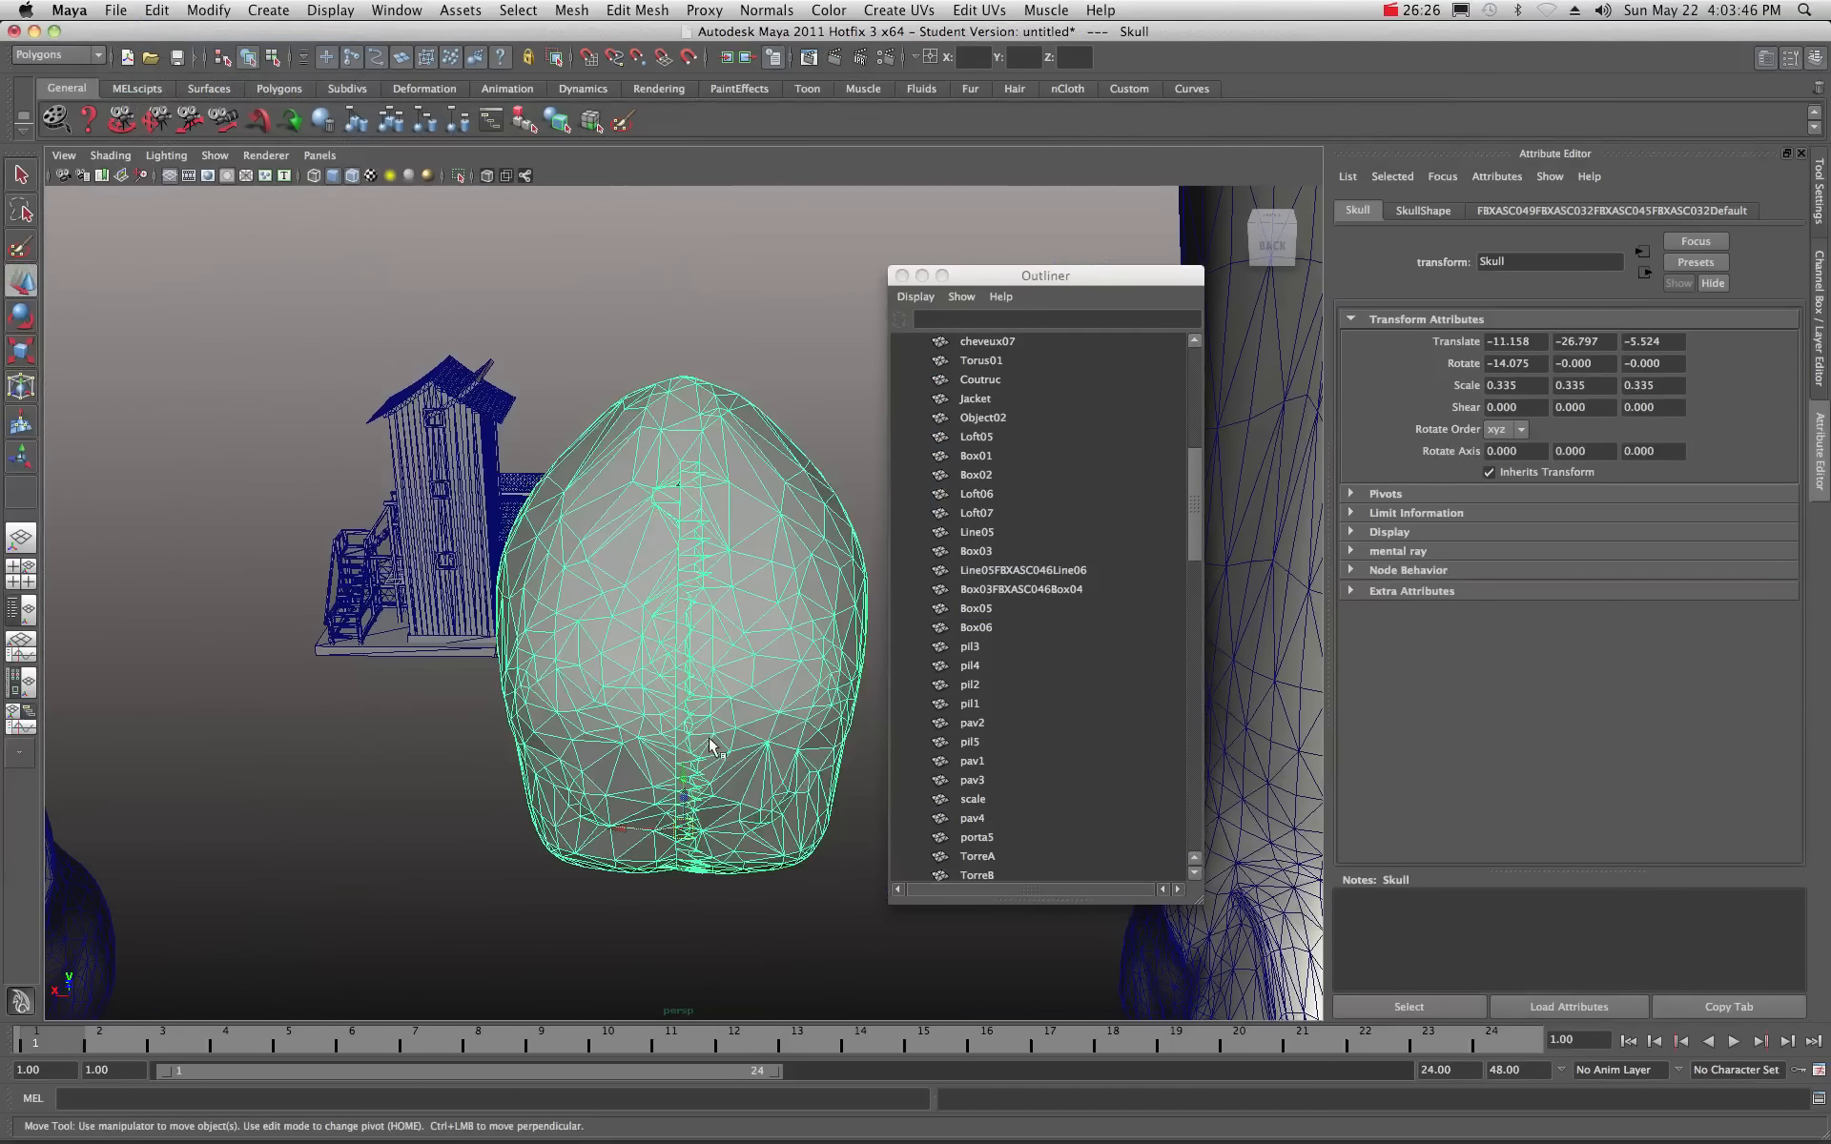
{"action": "left_click_drag", "start_coordinate": [625, 826], "coordinate": [1139, 827]}
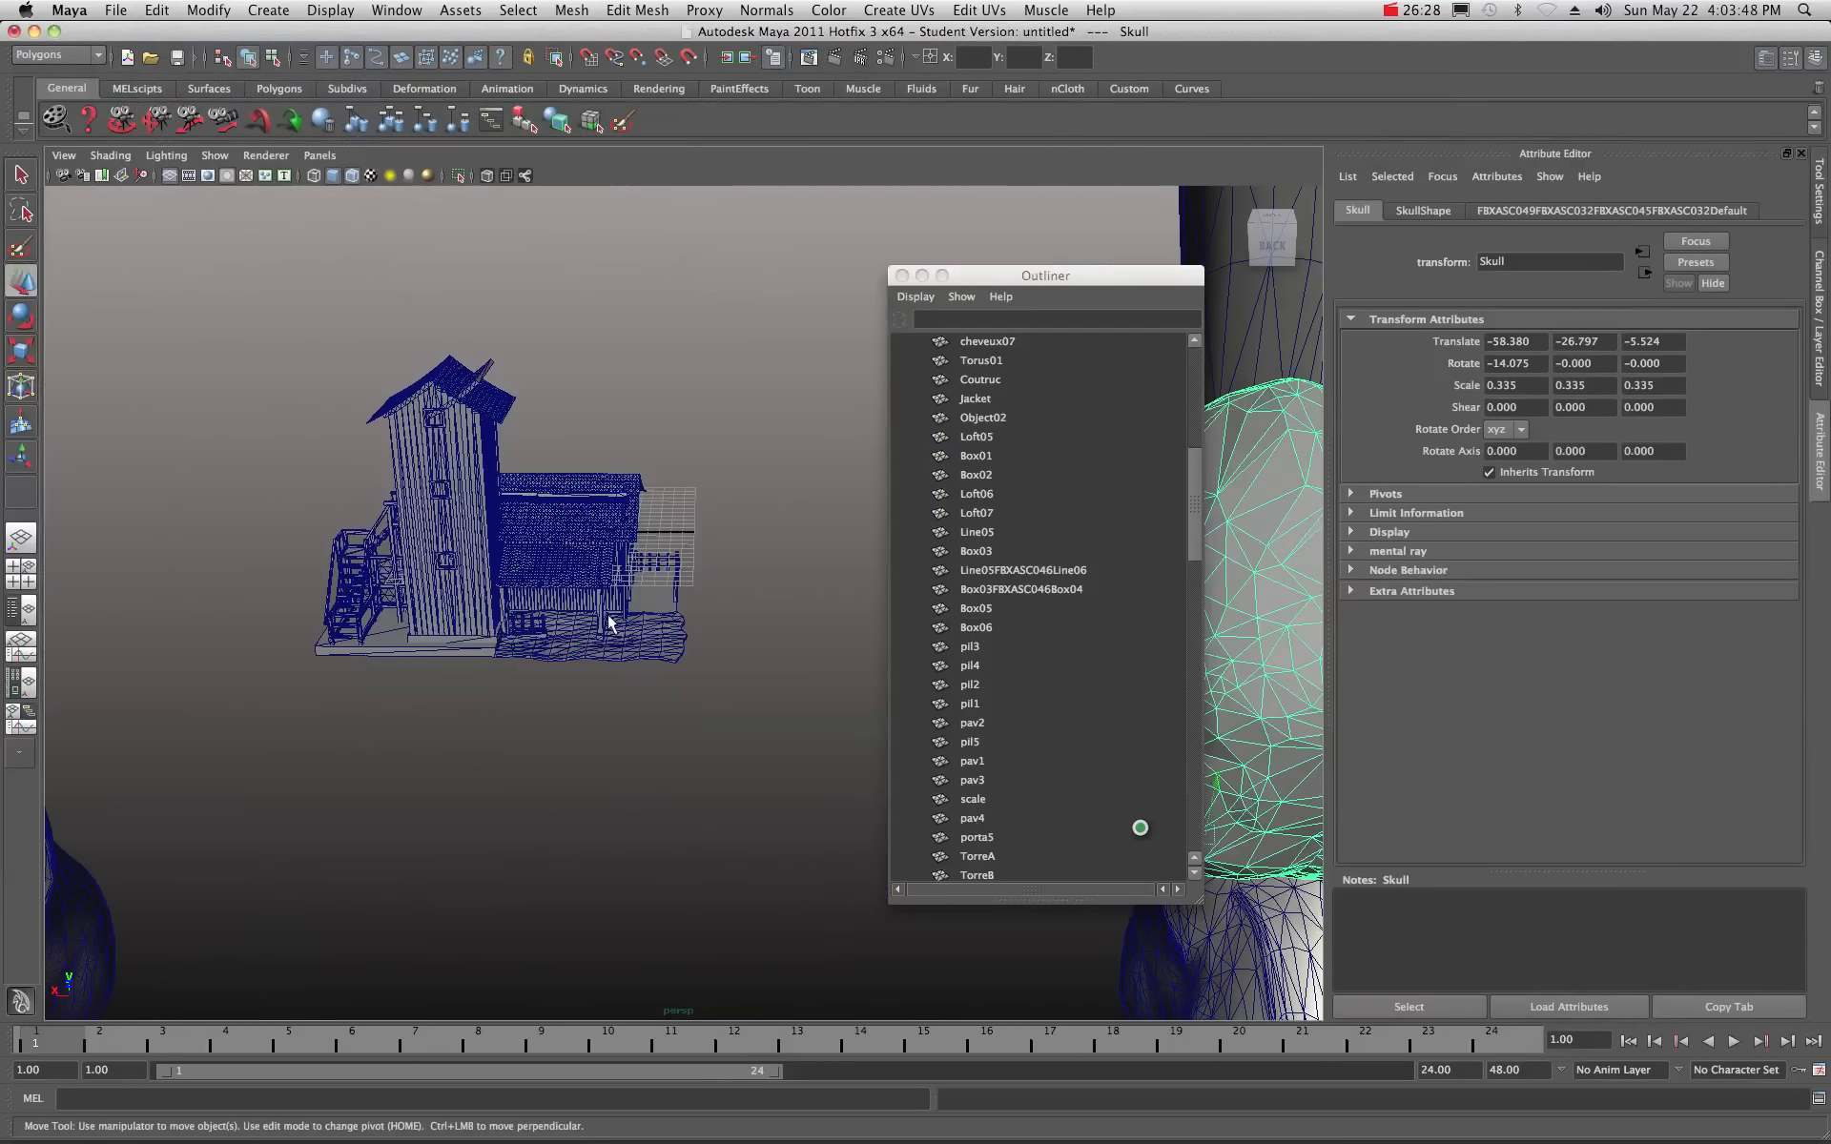
Try to select the entire barn at once, and check its main roof and lower side roof as separate pieces.
{"action": "left_click_drag", "start_coordinate": [219, 307], "coordinate": [803, 780]}
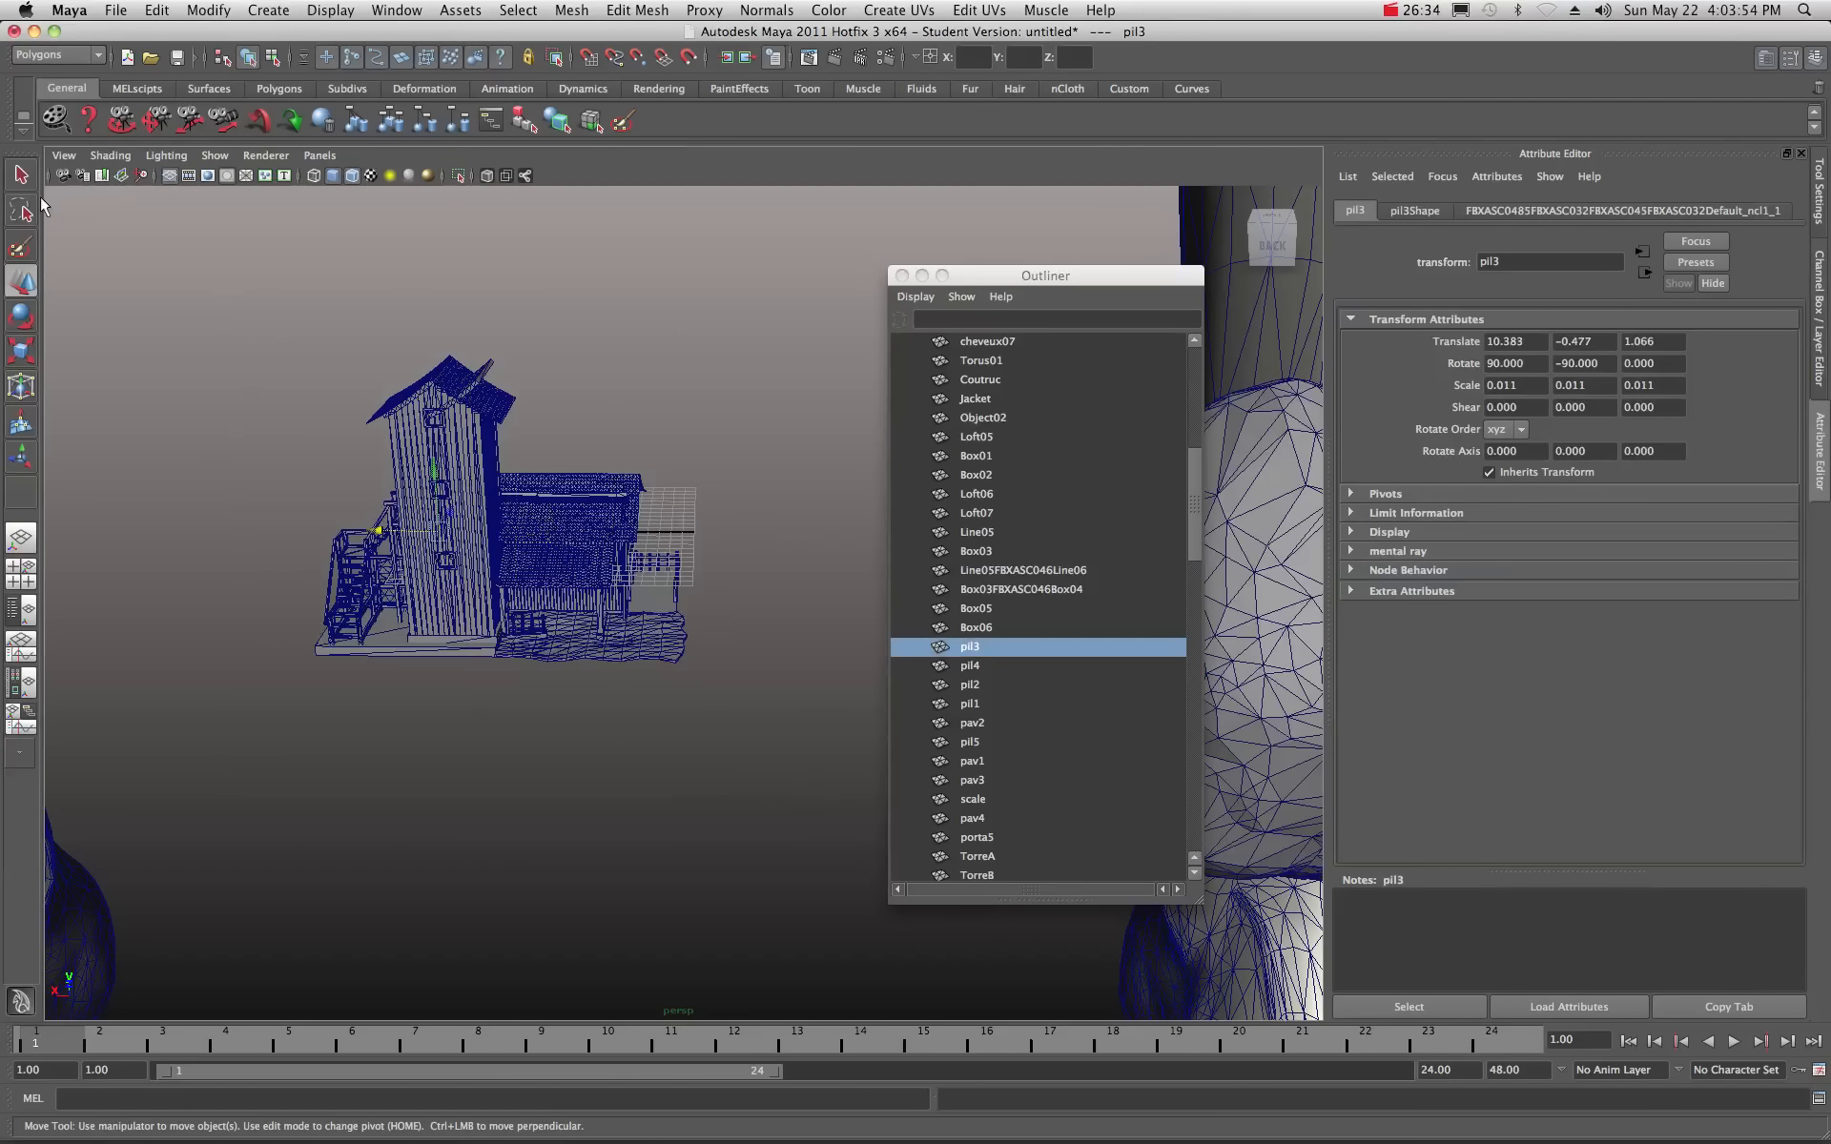
{"action": "key", "text": "q"}
{"action": "mouse_move", "coordinate": [203, 316]}
{"action": "left_mouse_down"}
{"action": "mouse_move", "coordinate": [347, 683]}
{"action": "mouse_move", "coordinate": [706, 799]}
{"action": "left_mouse_up"}
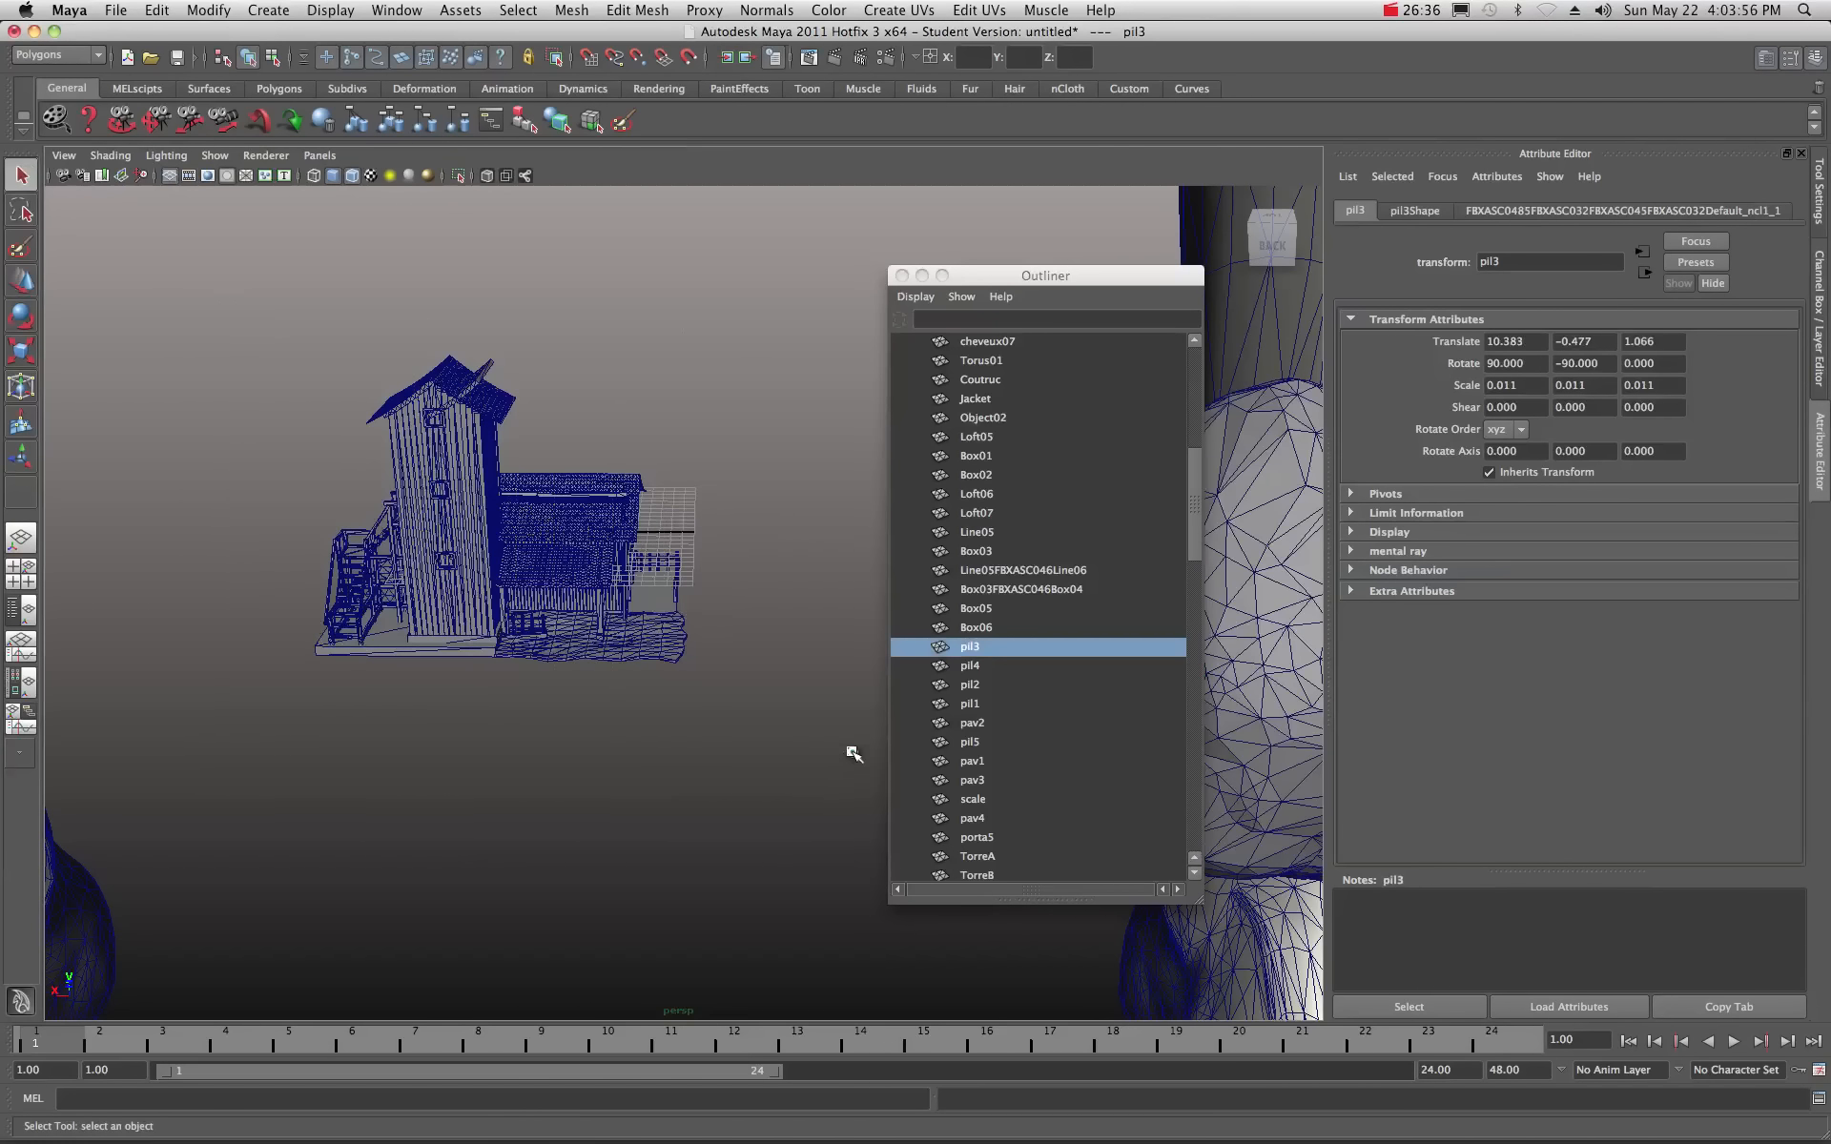
{"action": "left_click", "coordinate": [581, 543]}
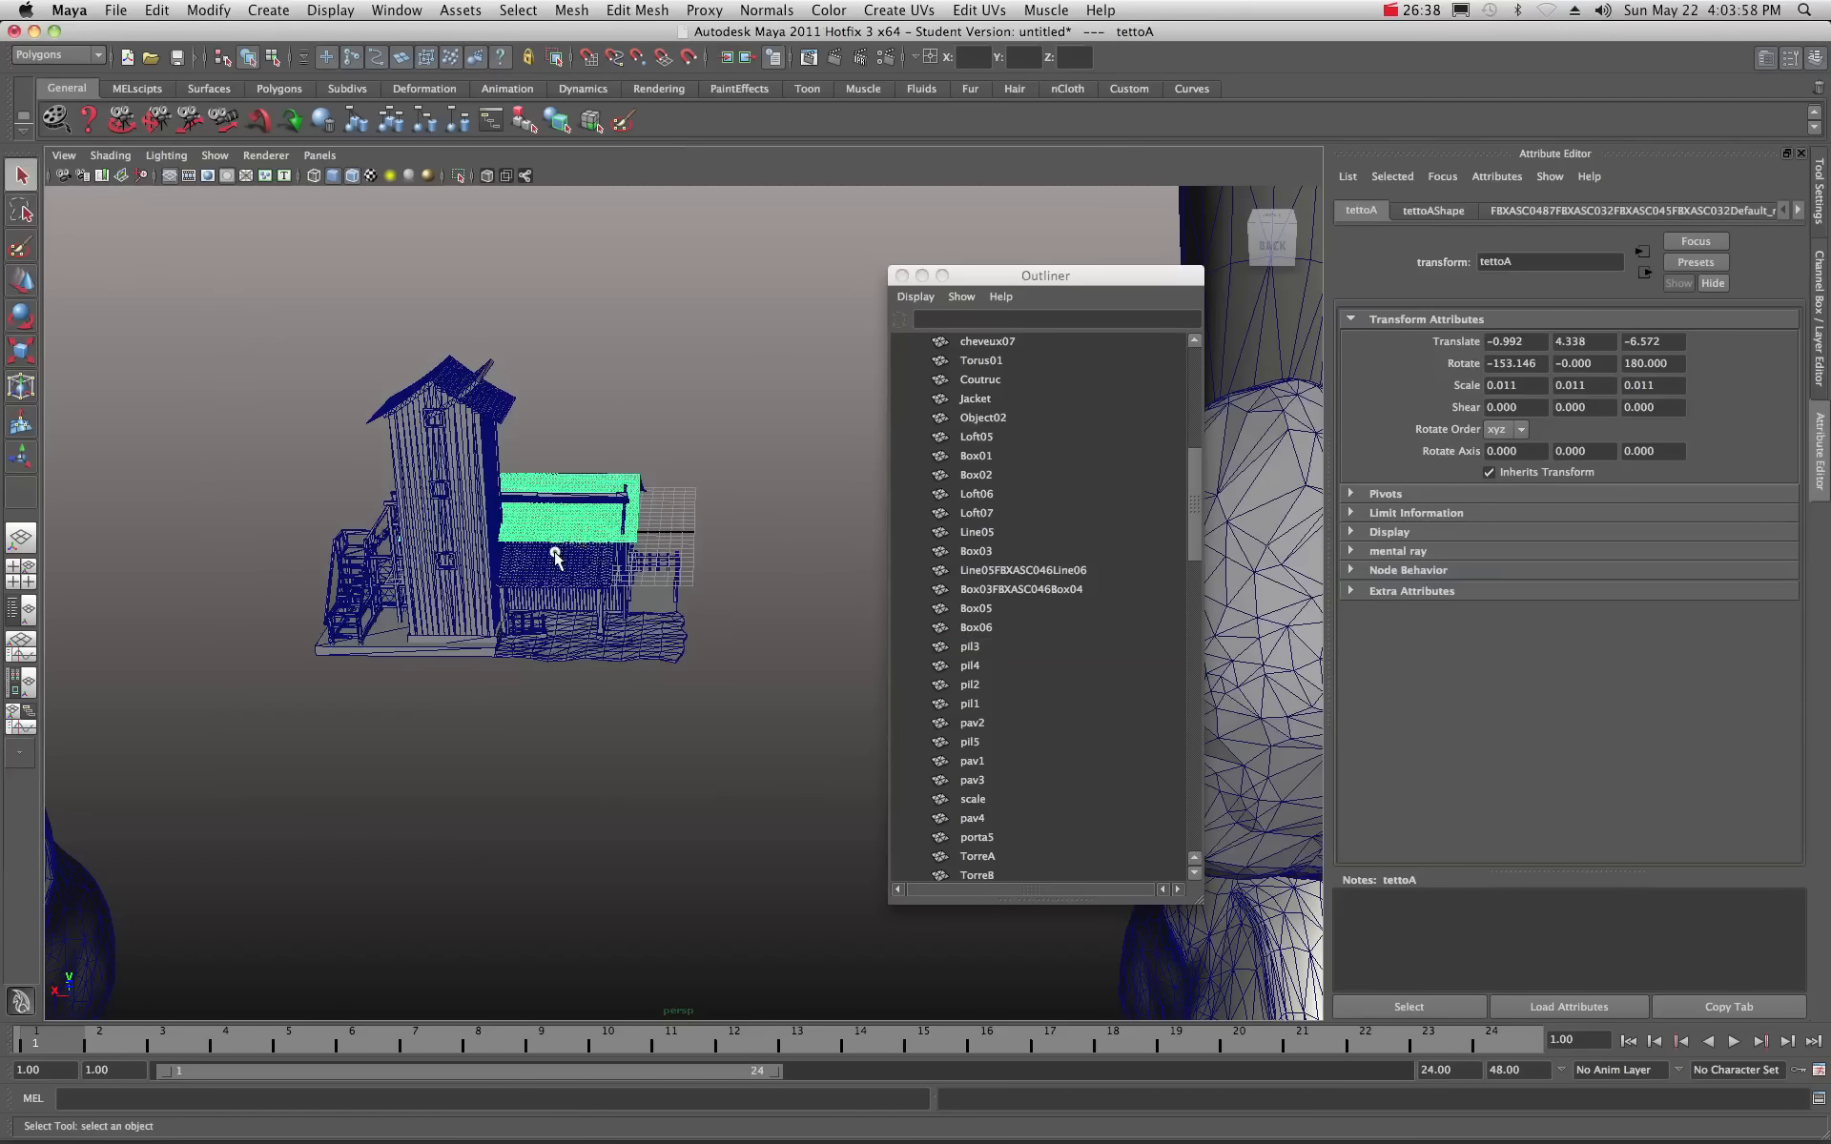
{"action": "left_click", "coordinate": [548, 561]}
{"action": "left_click_drag", "start_coordinate": [505, 578], "coordinate": [598, 529], "text": "alt"}
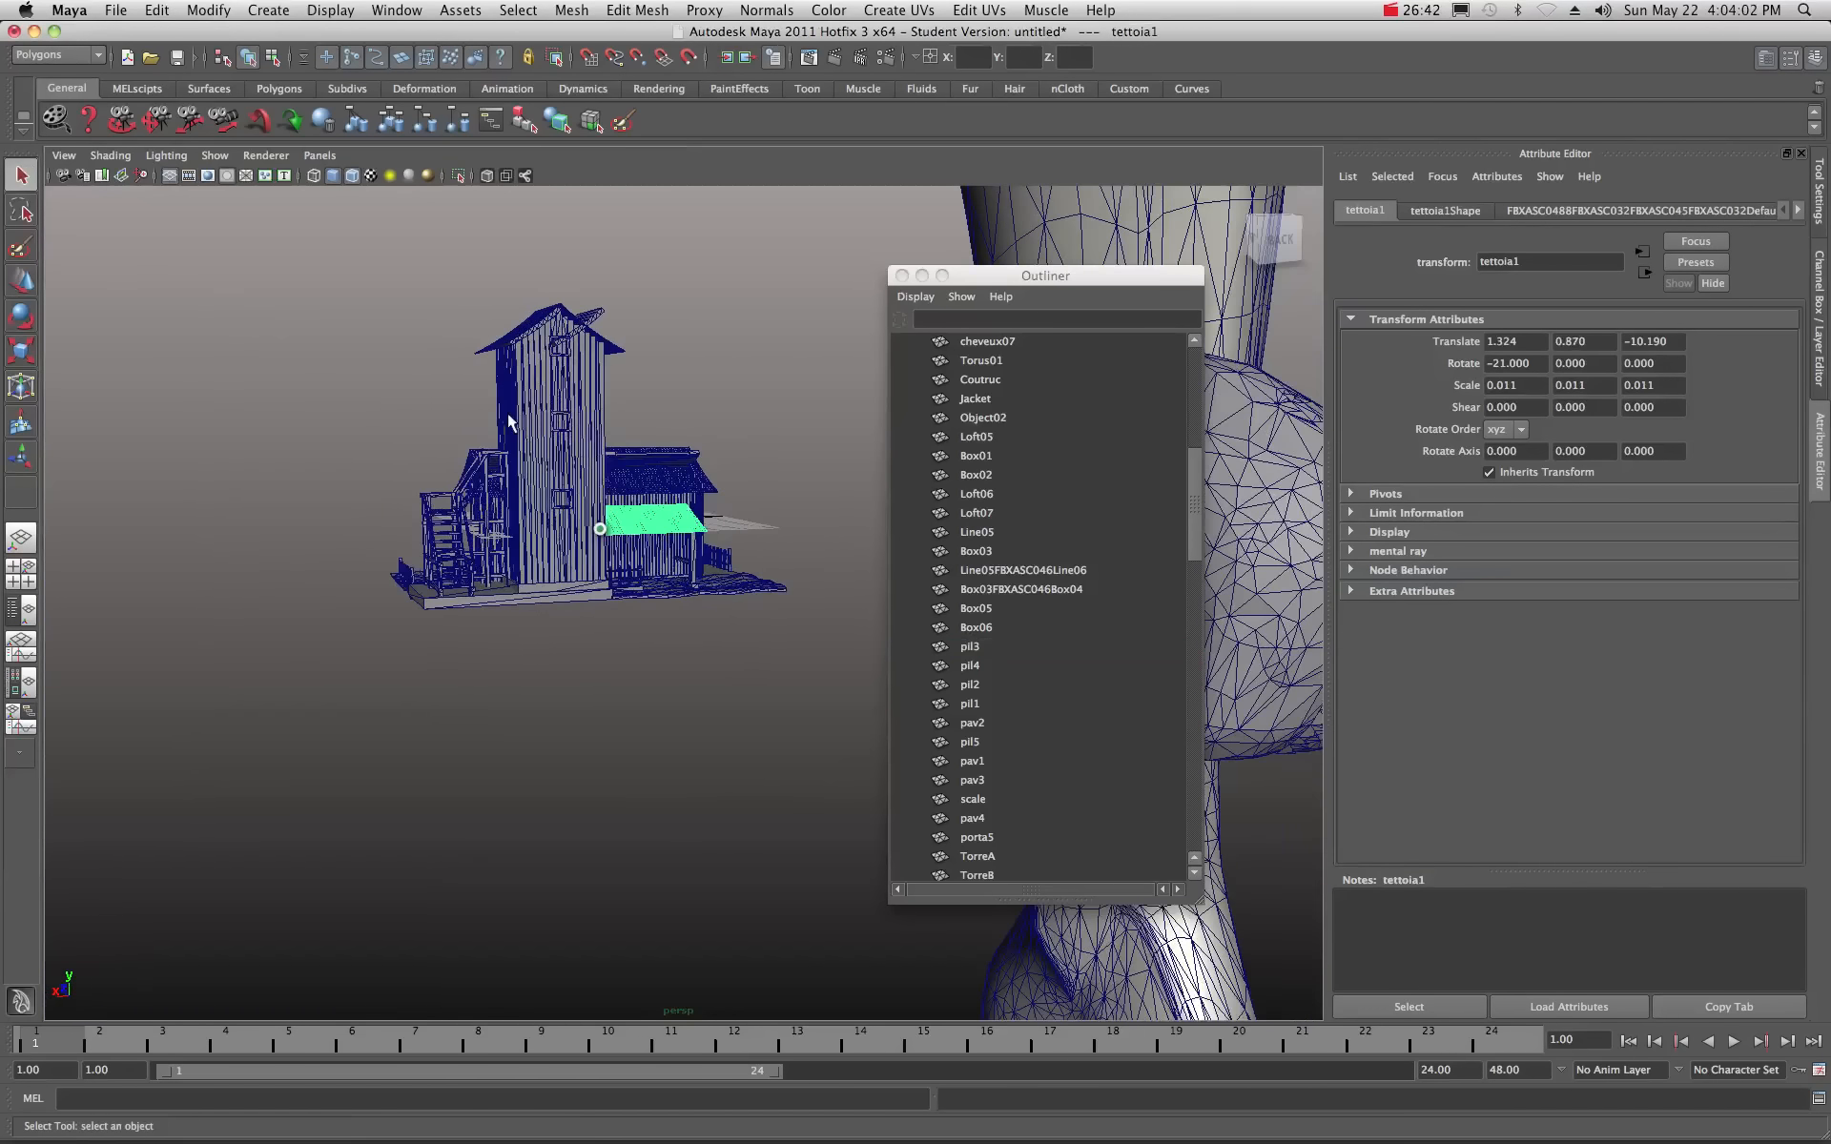
{"action": "left_click_drag", "start_coordinate": [326, 324], "coordinate": [806, 649]}
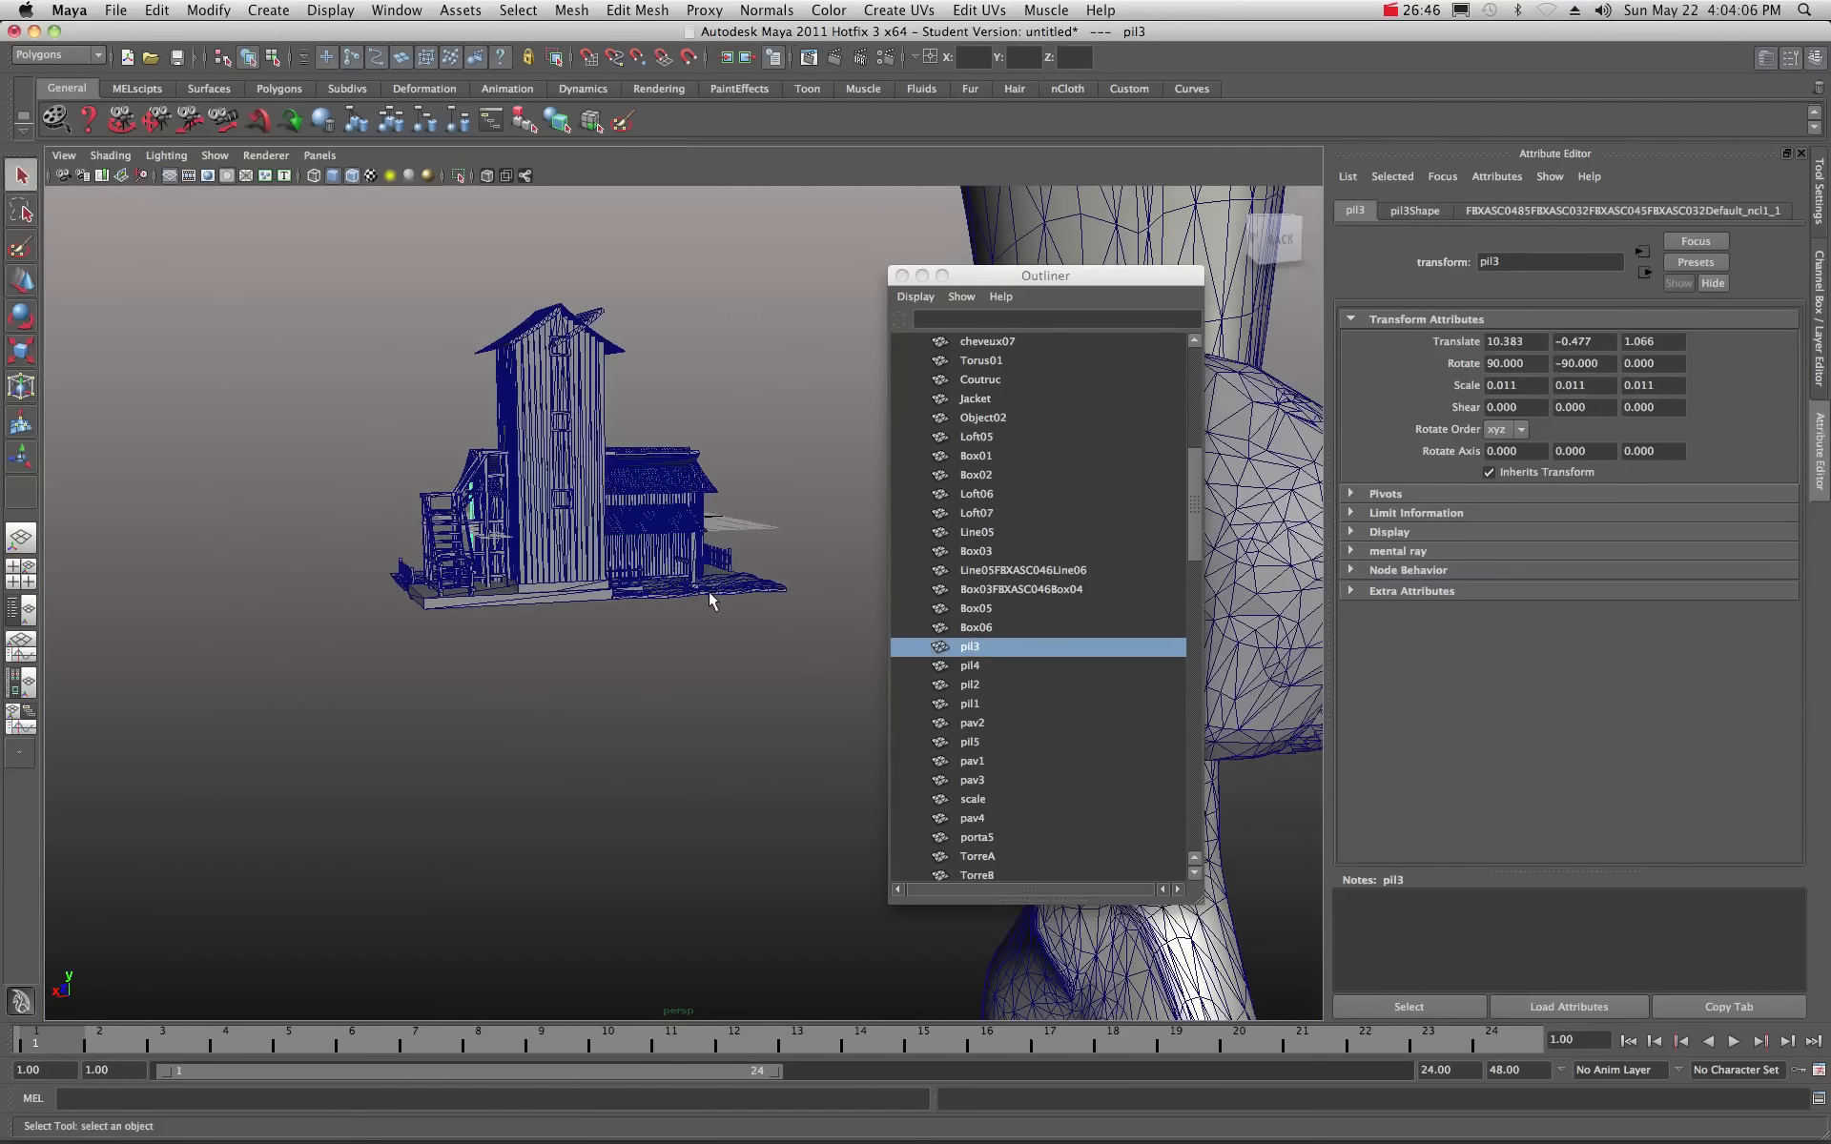
Relocate the Outliner off the viewport over the Attribute Editor, and clear the selection around the barn.
{"action": "left_click_drag", "start_coordinate": [1066, 277], "coordinate": [1556, 277]}
{"action": "scroll", "coordinate": [610, 525], "scroll_direction": "down", "scroll_amount": 3}
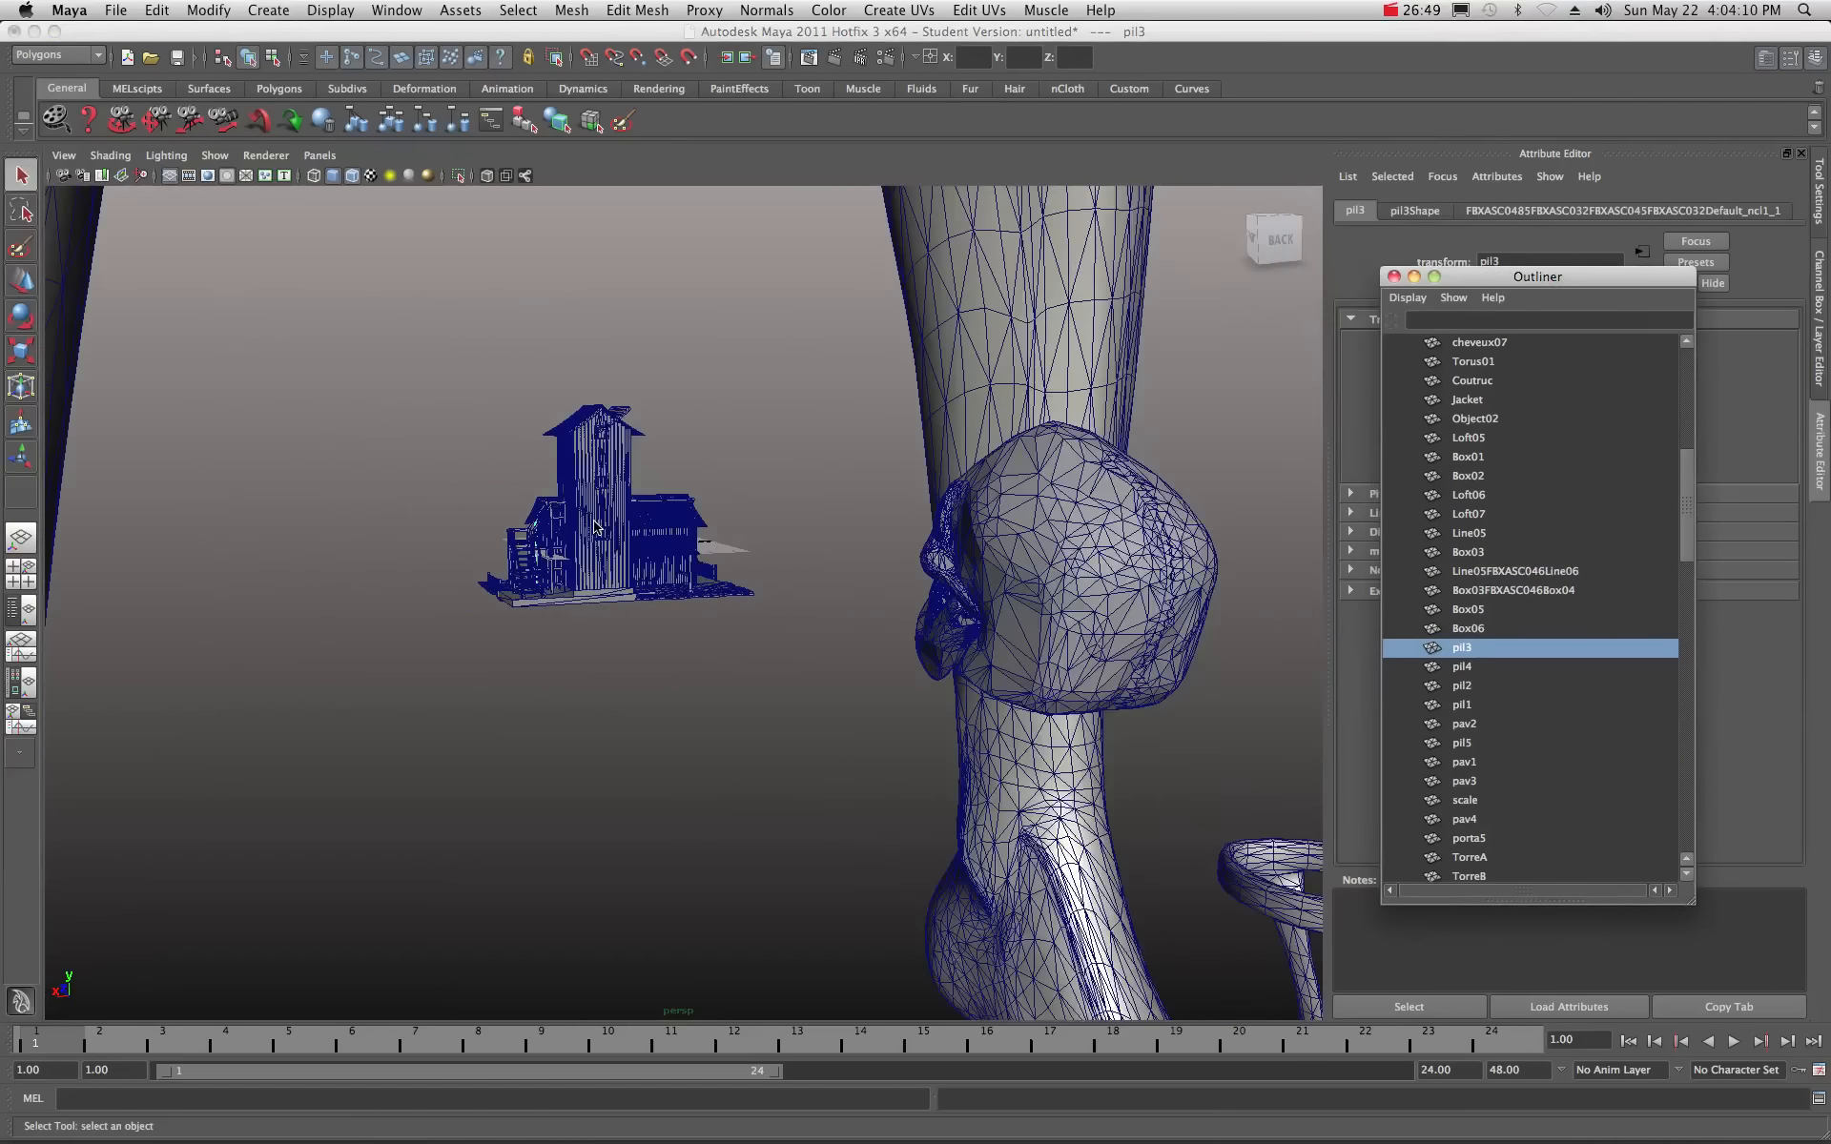
{"action": "left_click", "coordinate": [420, 461]}
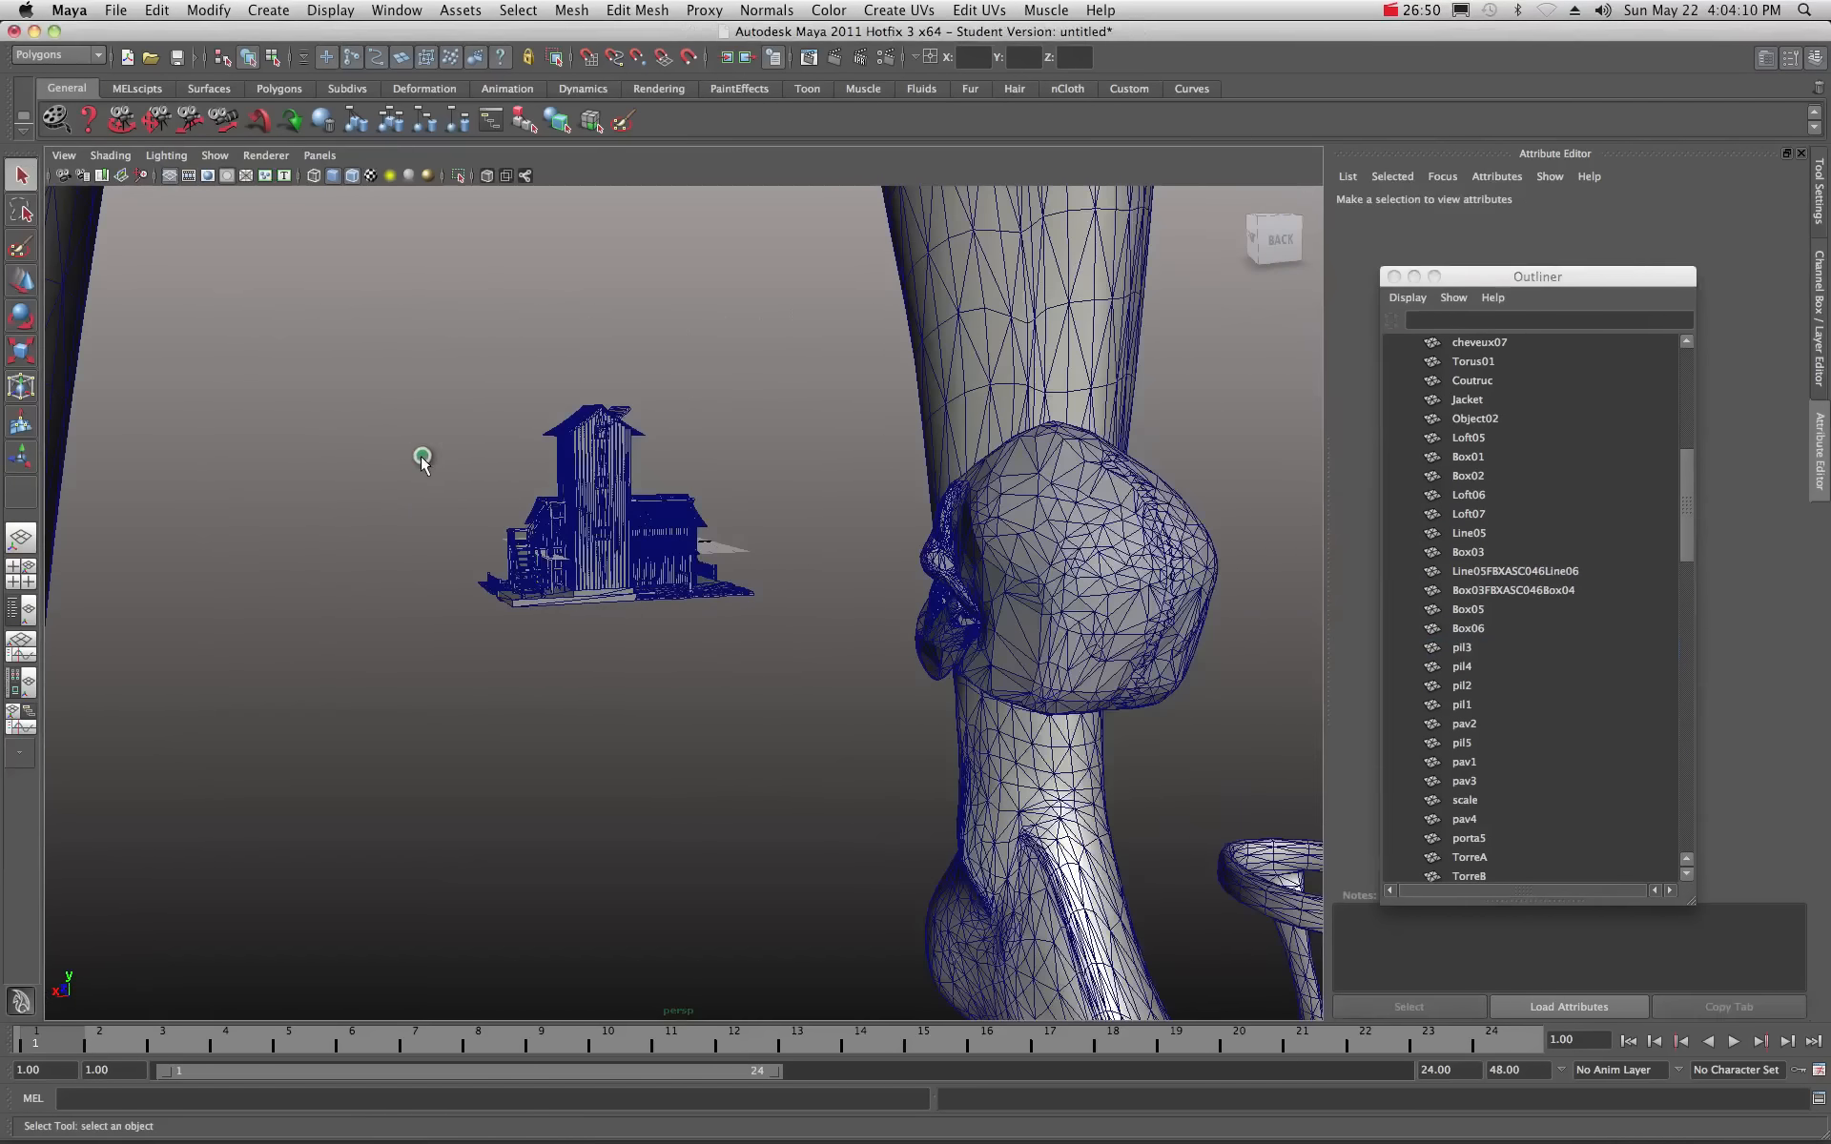
Start a new scene without saving the current one, and shift the Outliner partly over the viewport.
{"action": "left_click", "coordinate": [114, 11]}
{"action": "left_click", "coordinate": [139, 43]}
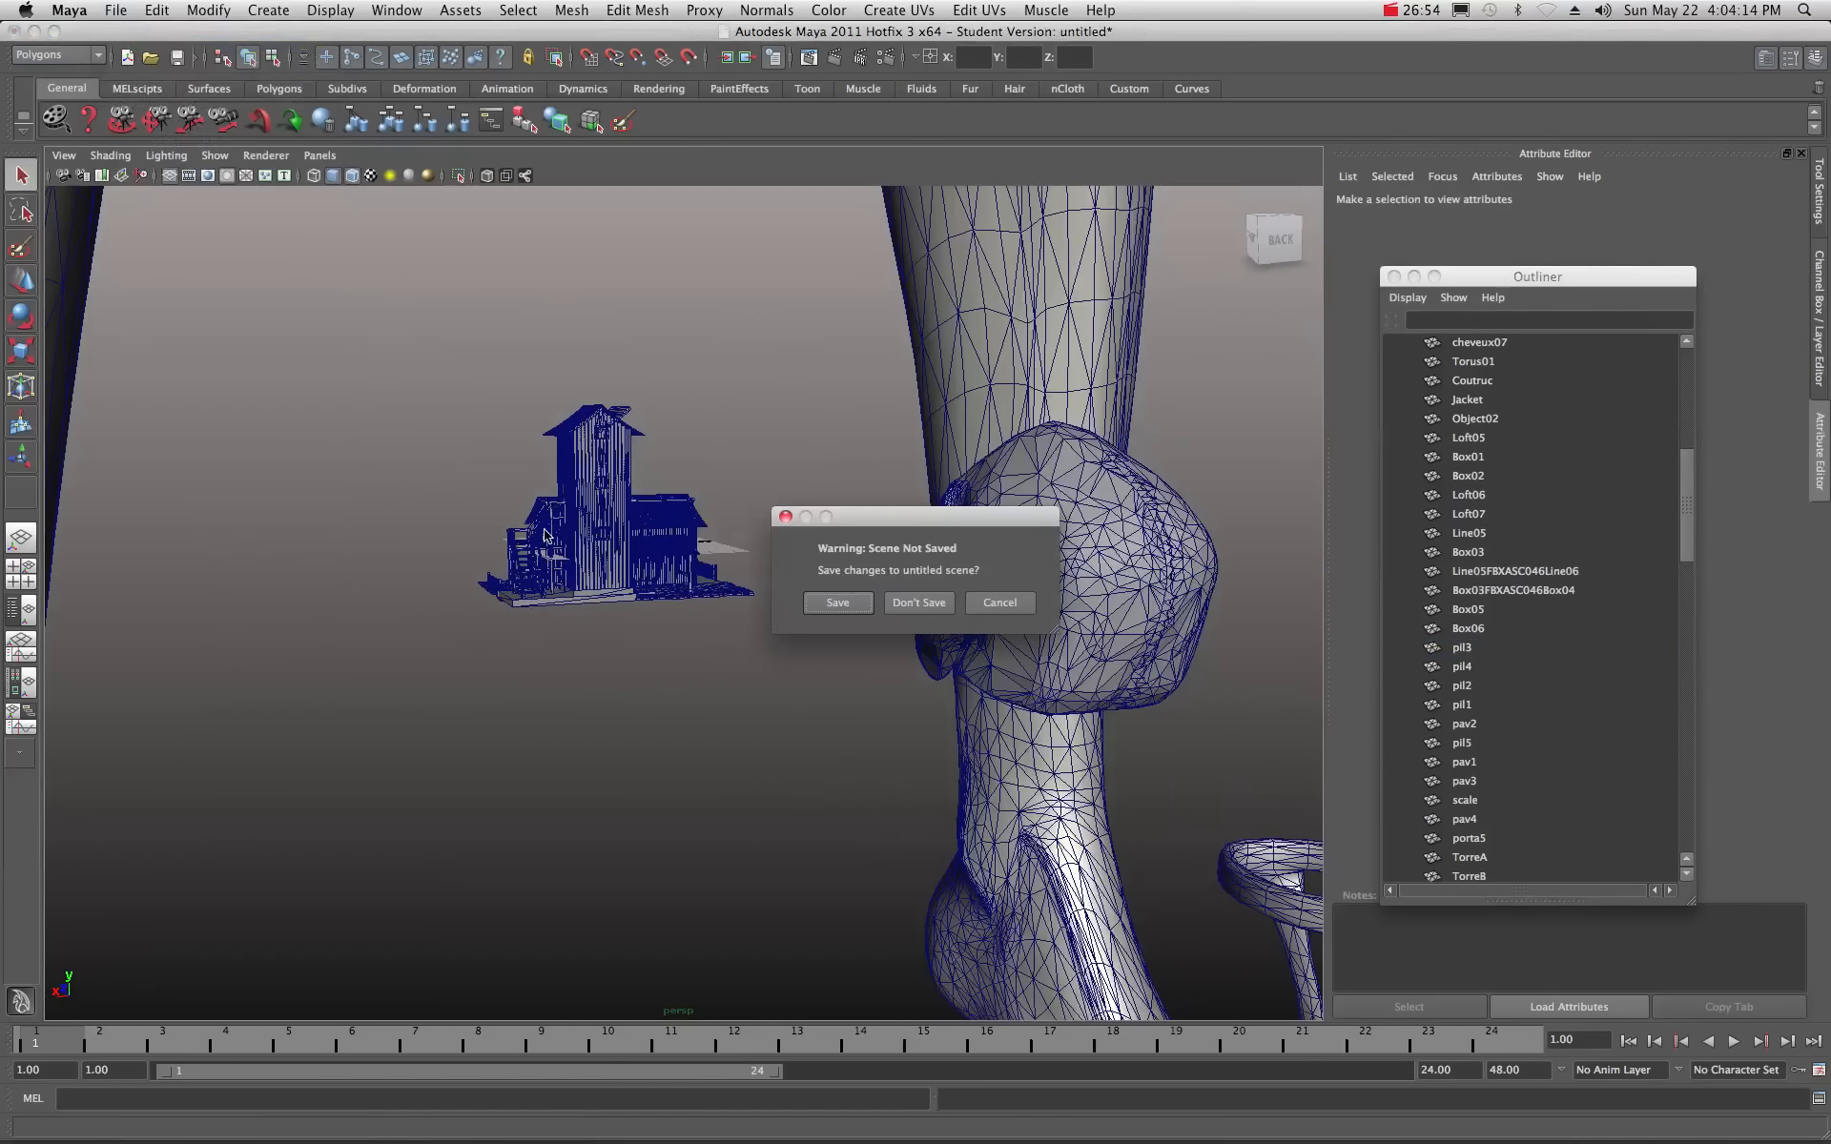
{"action": "left_click", "coordinate": [911, 604]}
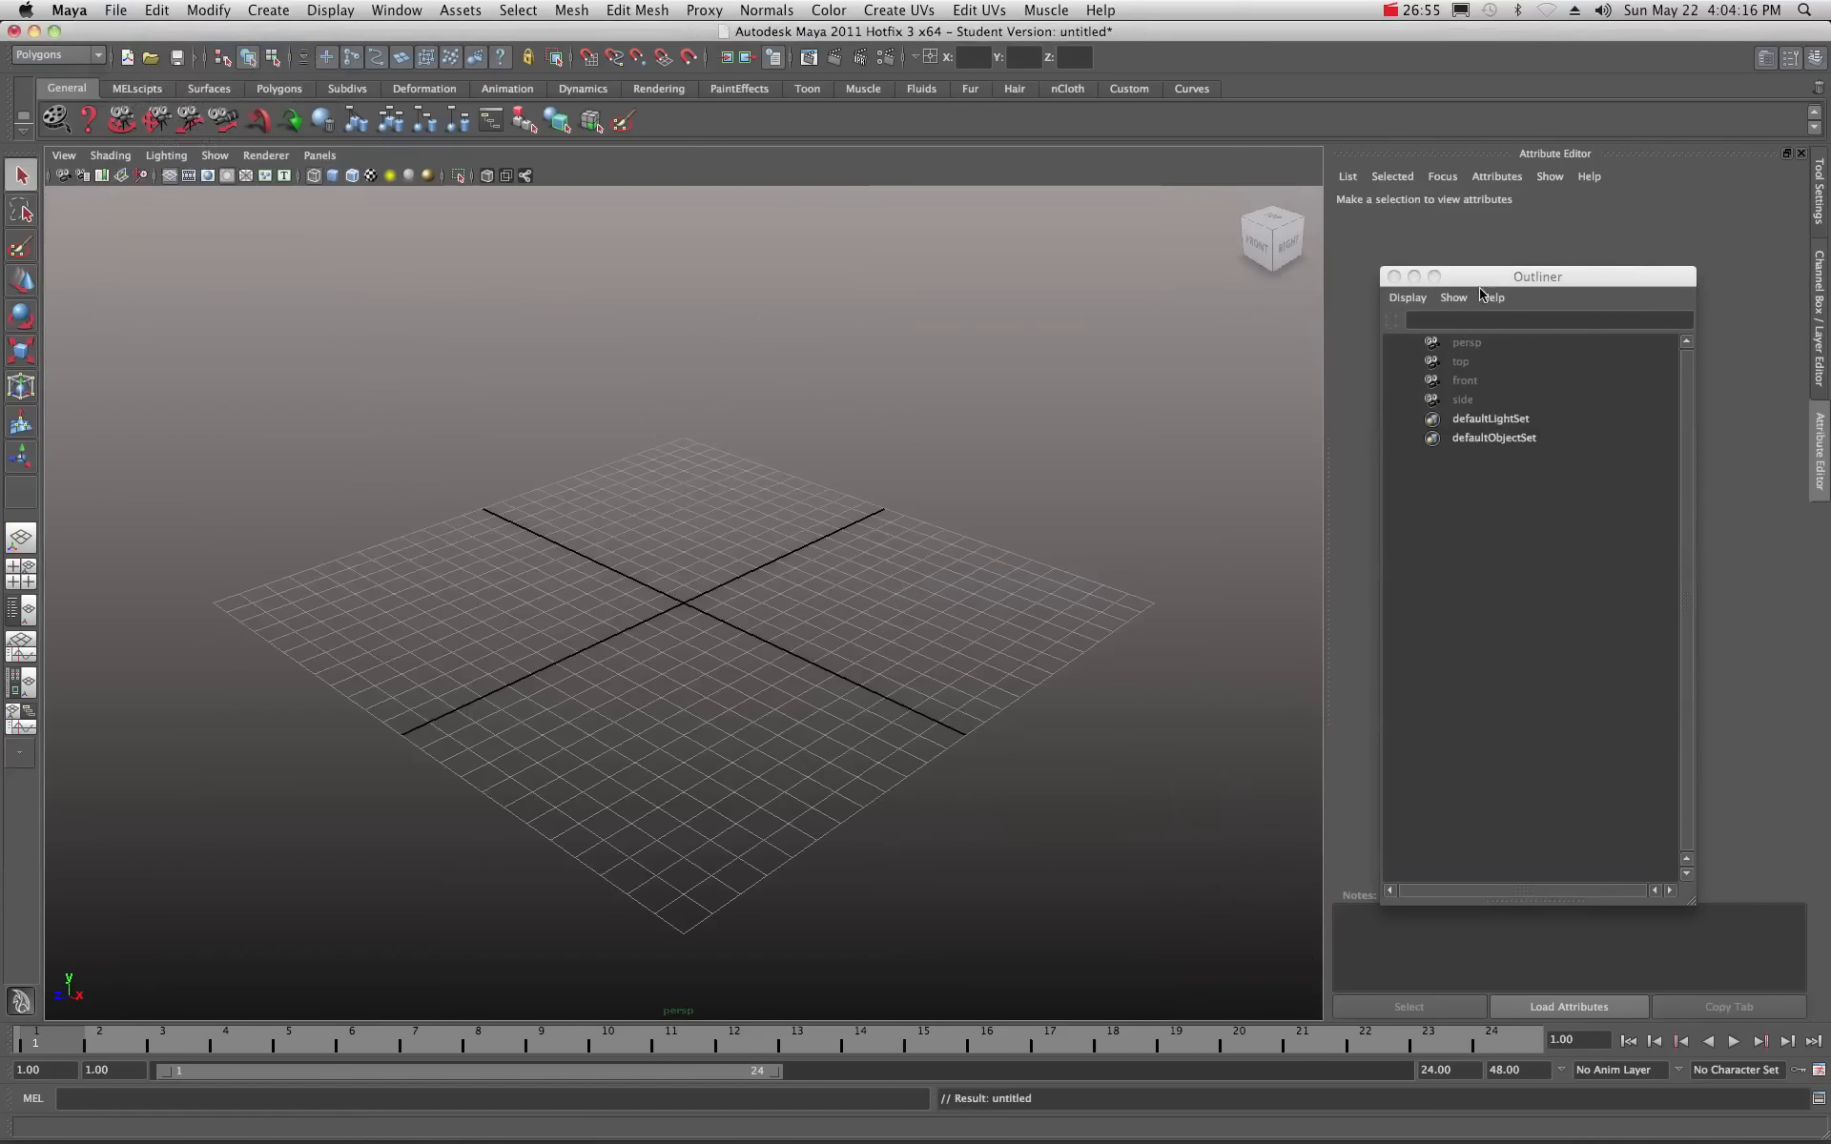
{"action": "left_click_drag", "start_coordinate": [1484, 280], "coordinate": [1332, 267]}
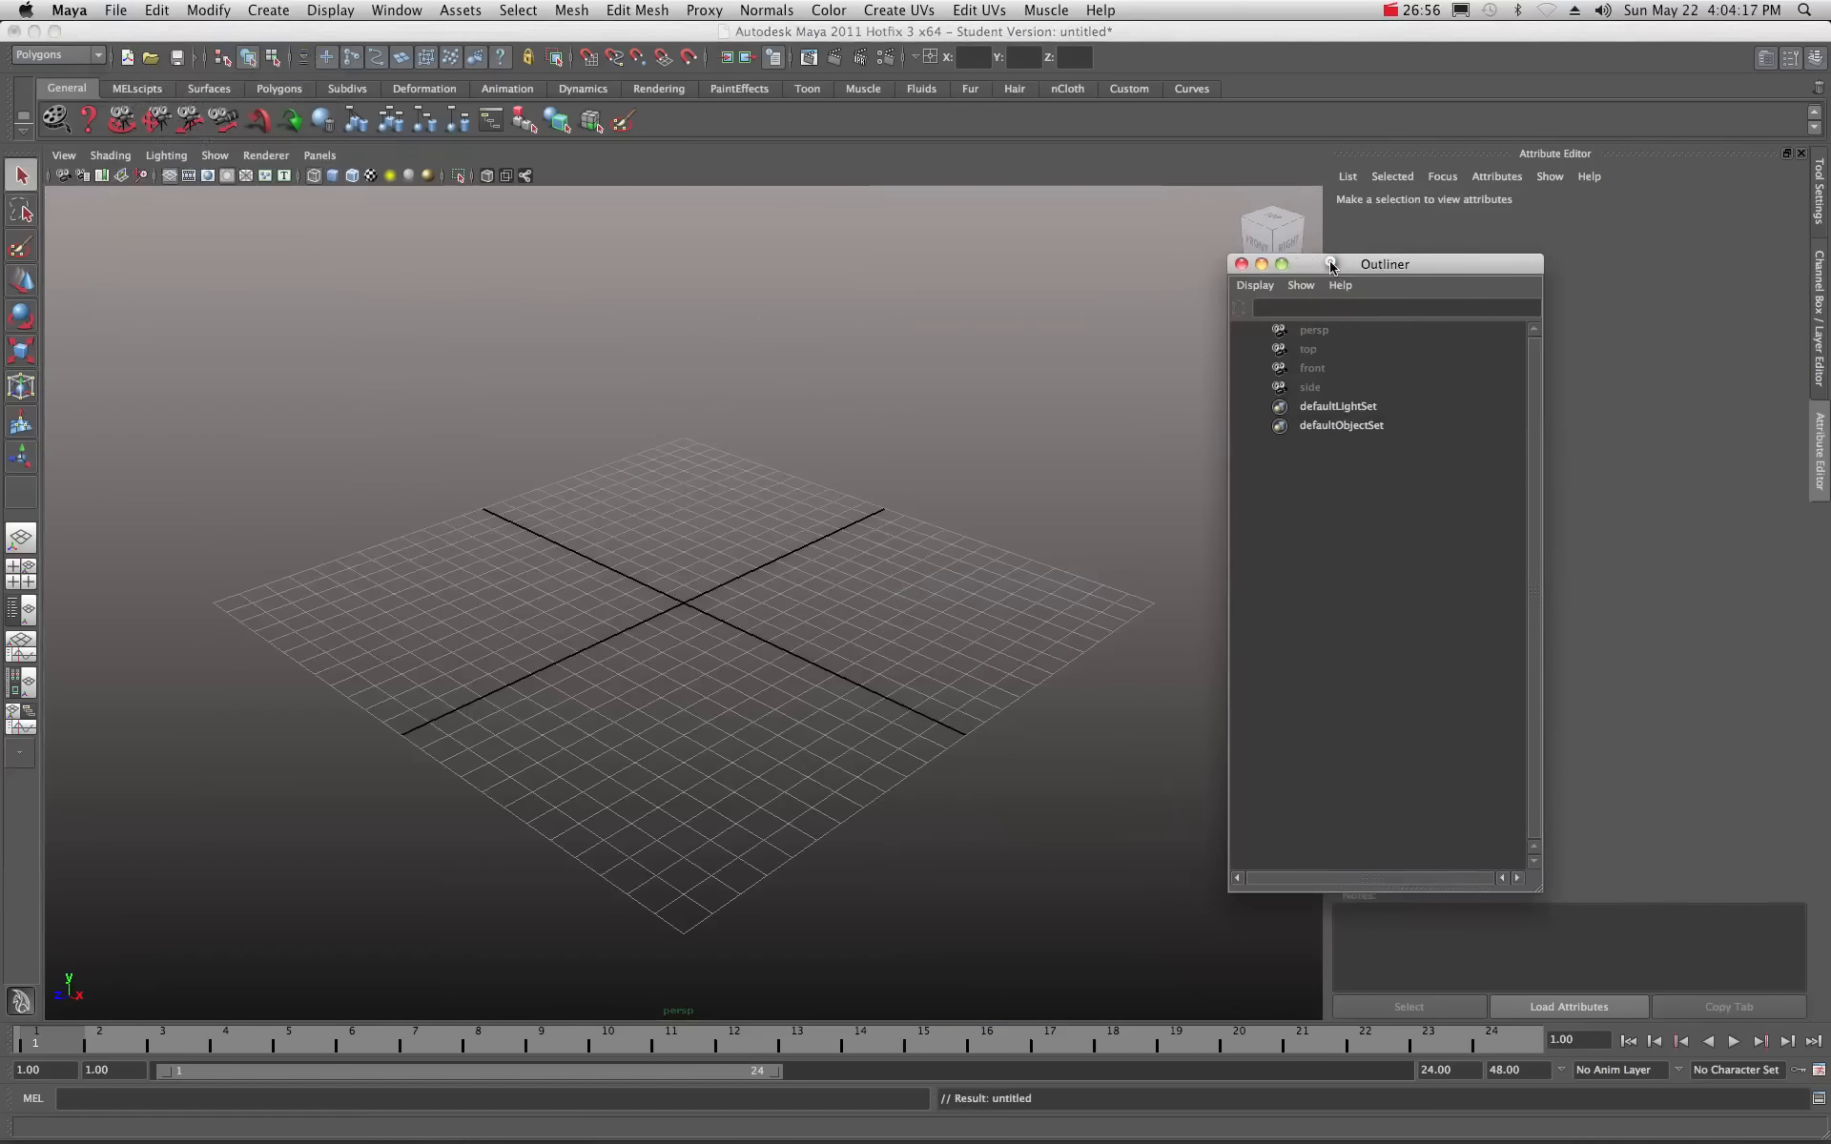
Choose 3dm-mvwom.fbx from the 3Ds Max Files folder for import, with the file type set to Fbx.
{"action": "left_click", "coordinate": [113, 10]}
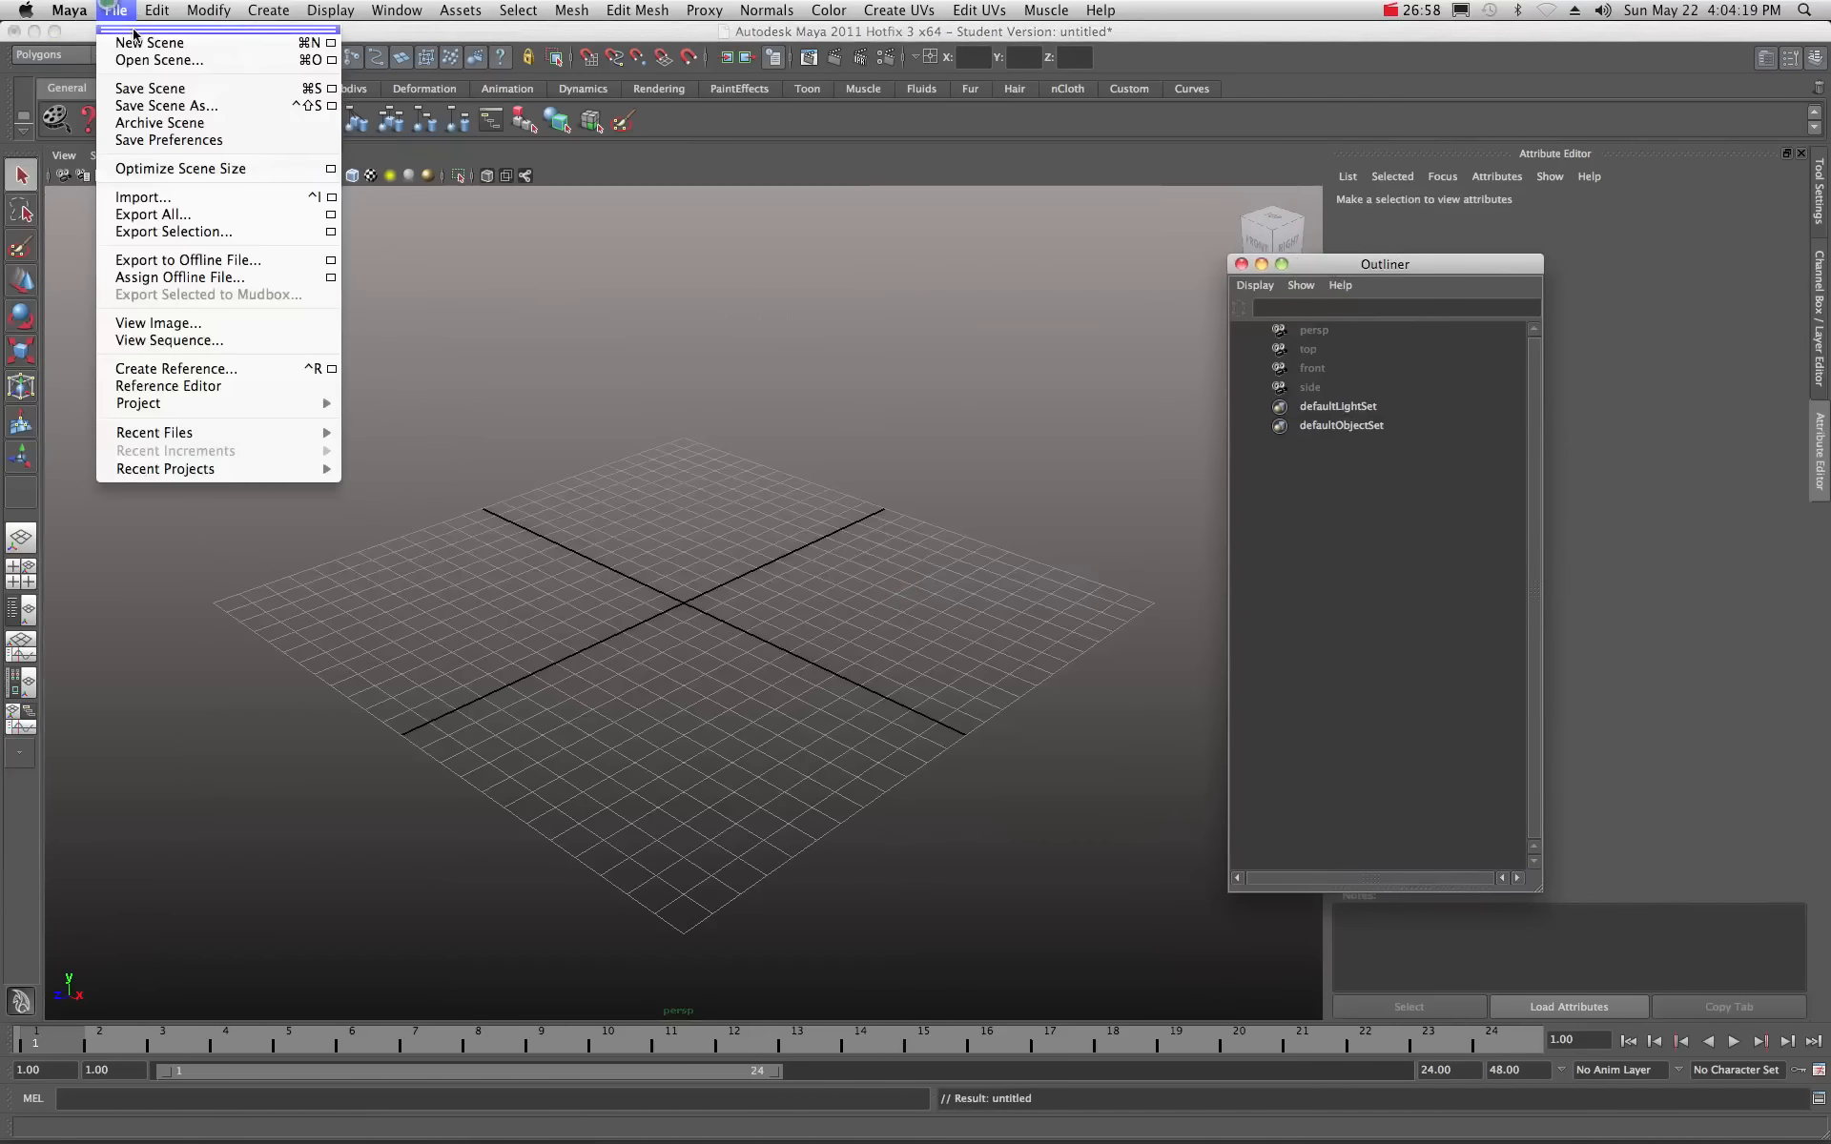
{"action": "left_click", "coordinate": [136, 198]}
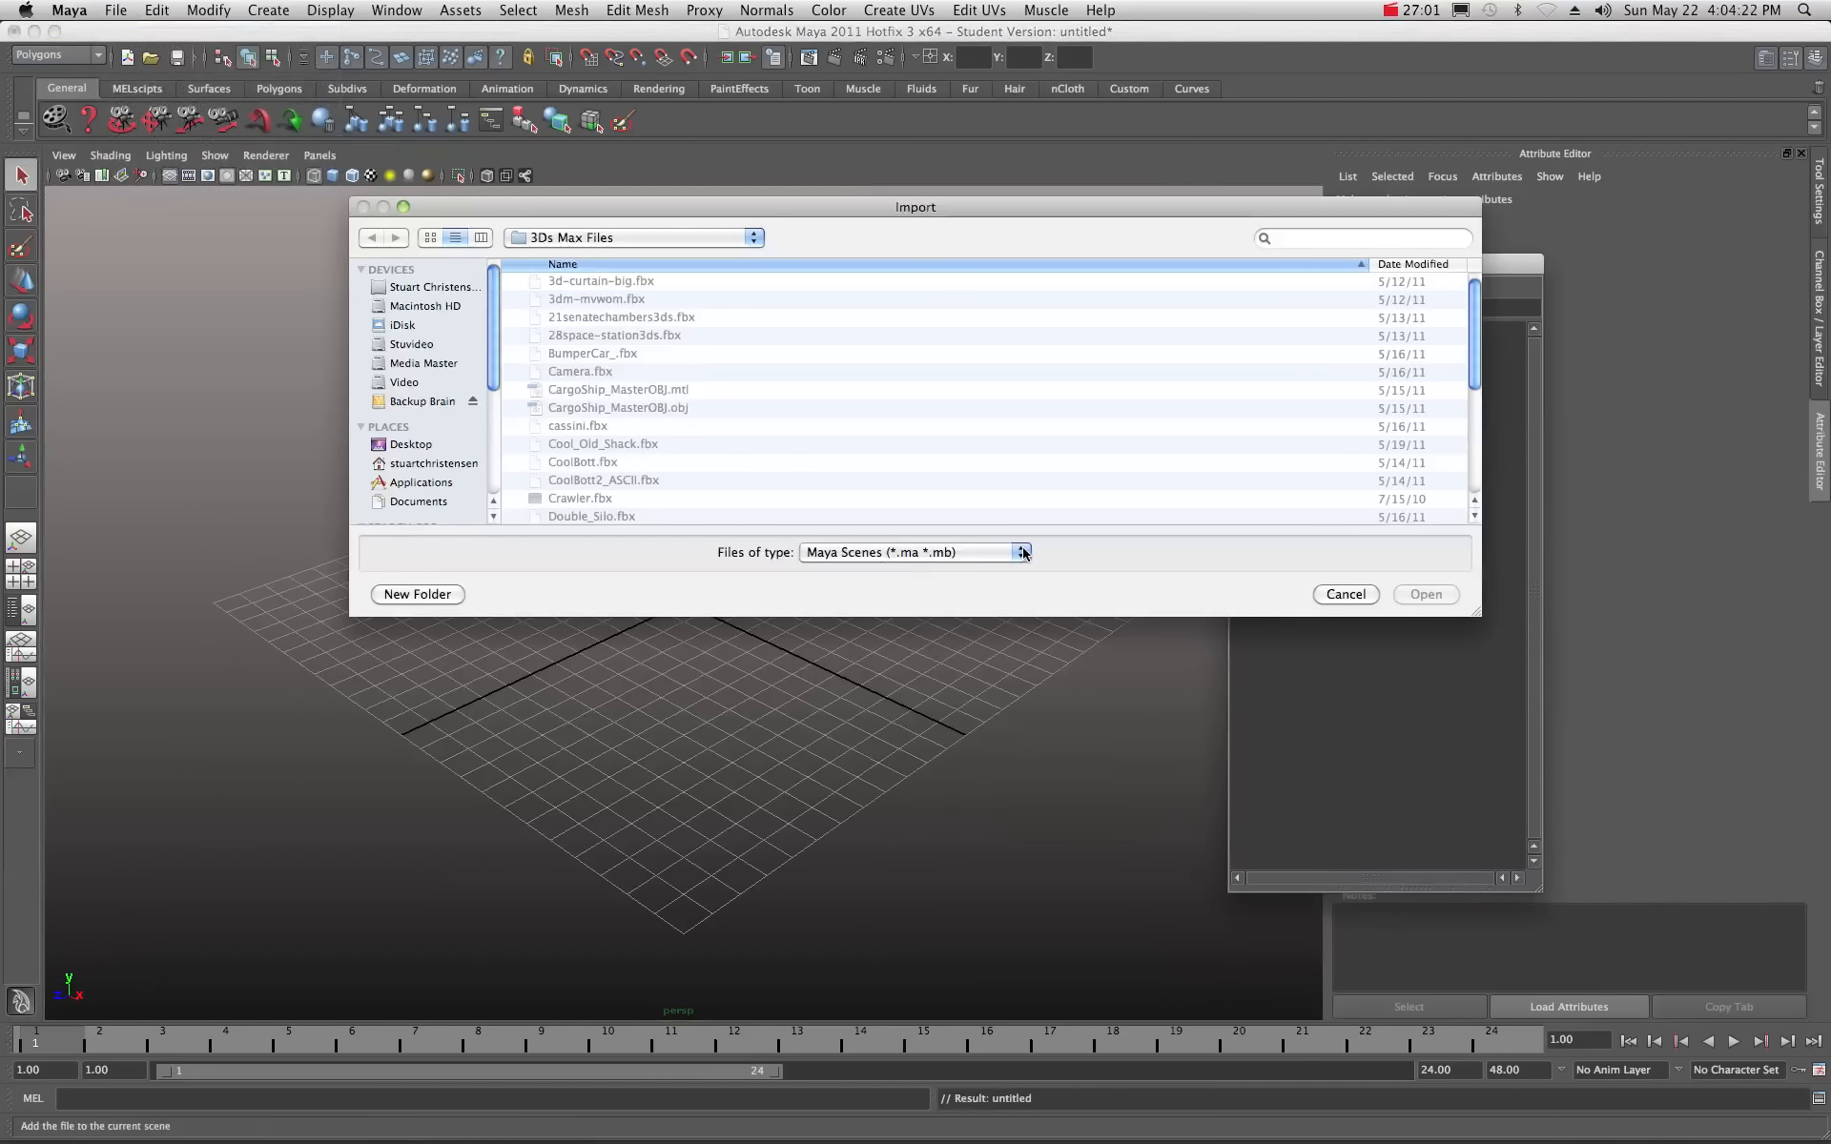
{"action": "left_click", "coordinate": [1022, 553]}
{"action": "left_click", "coordinate": [844, 934]}
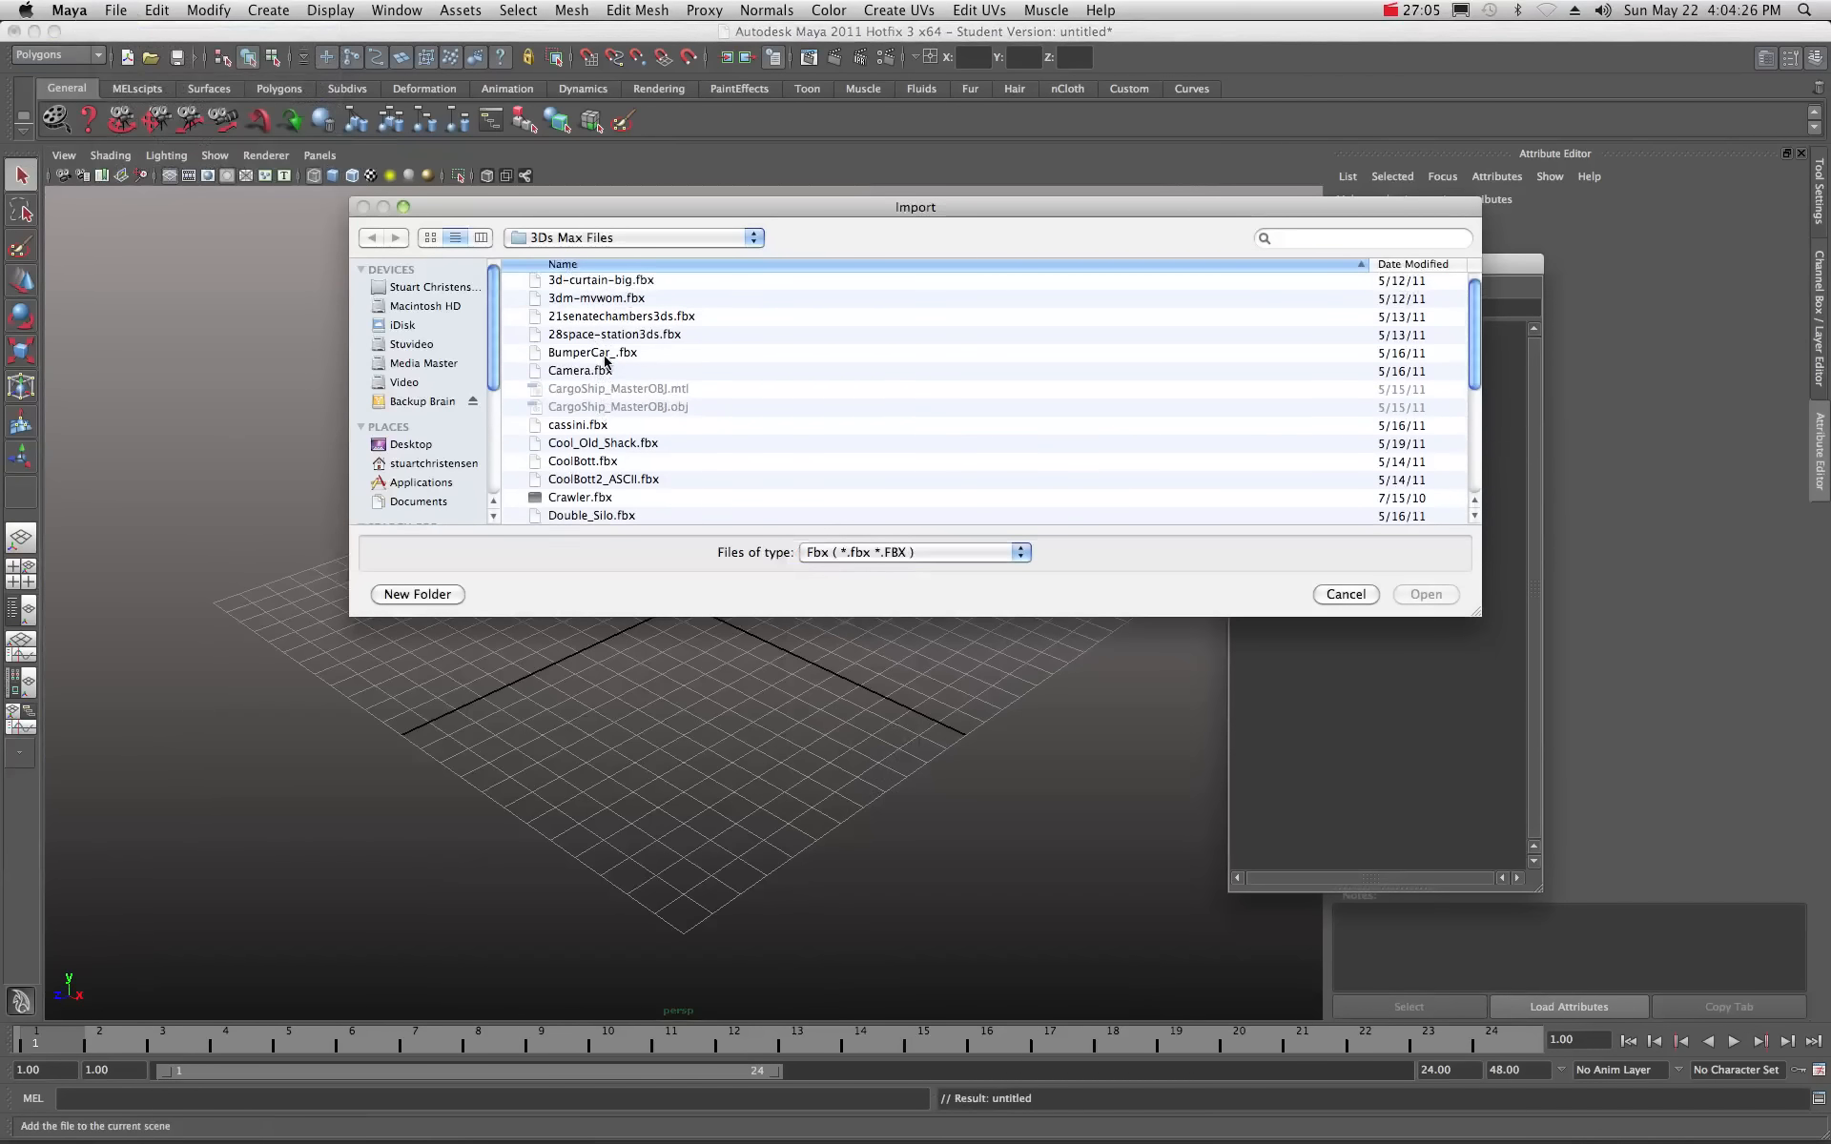
{"action": "left_click", "coordinate": [604, 303]}
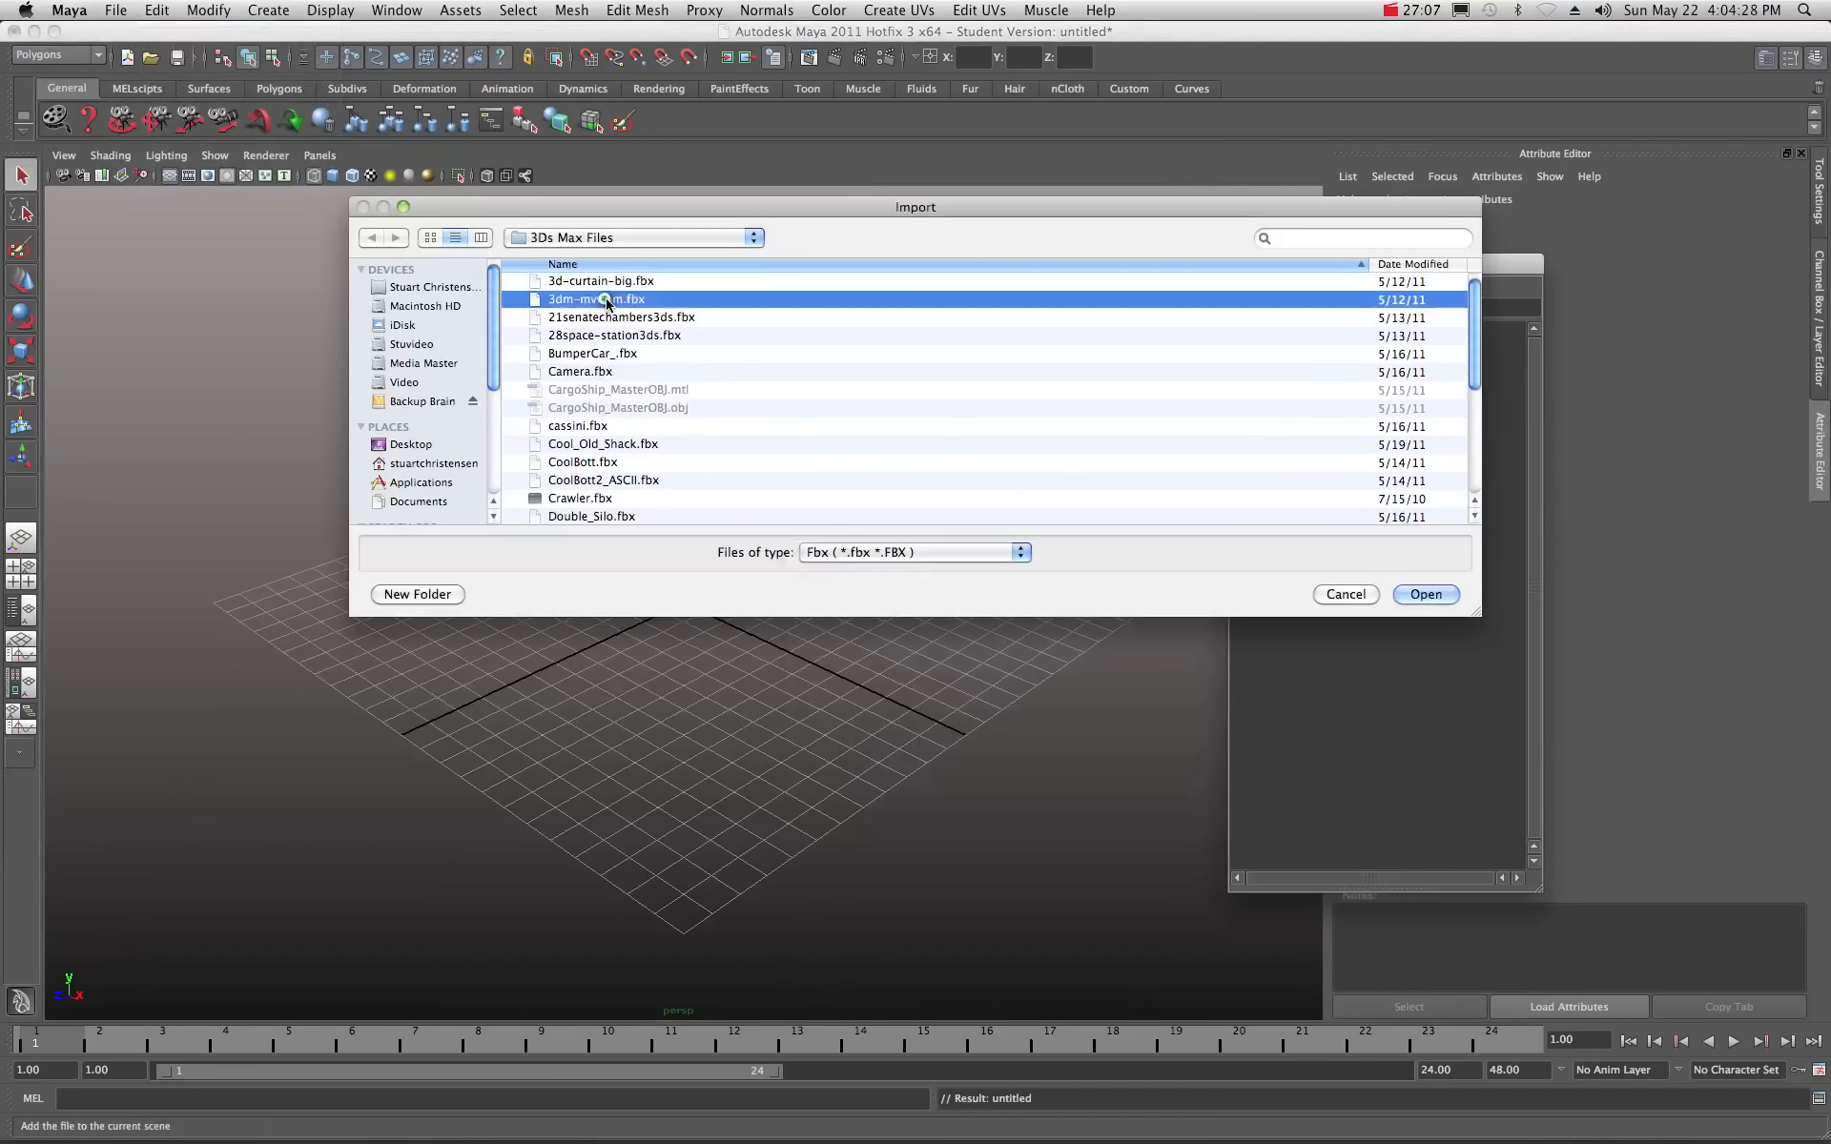
{"action": "left_click", "coordinate": [1426, 594]}
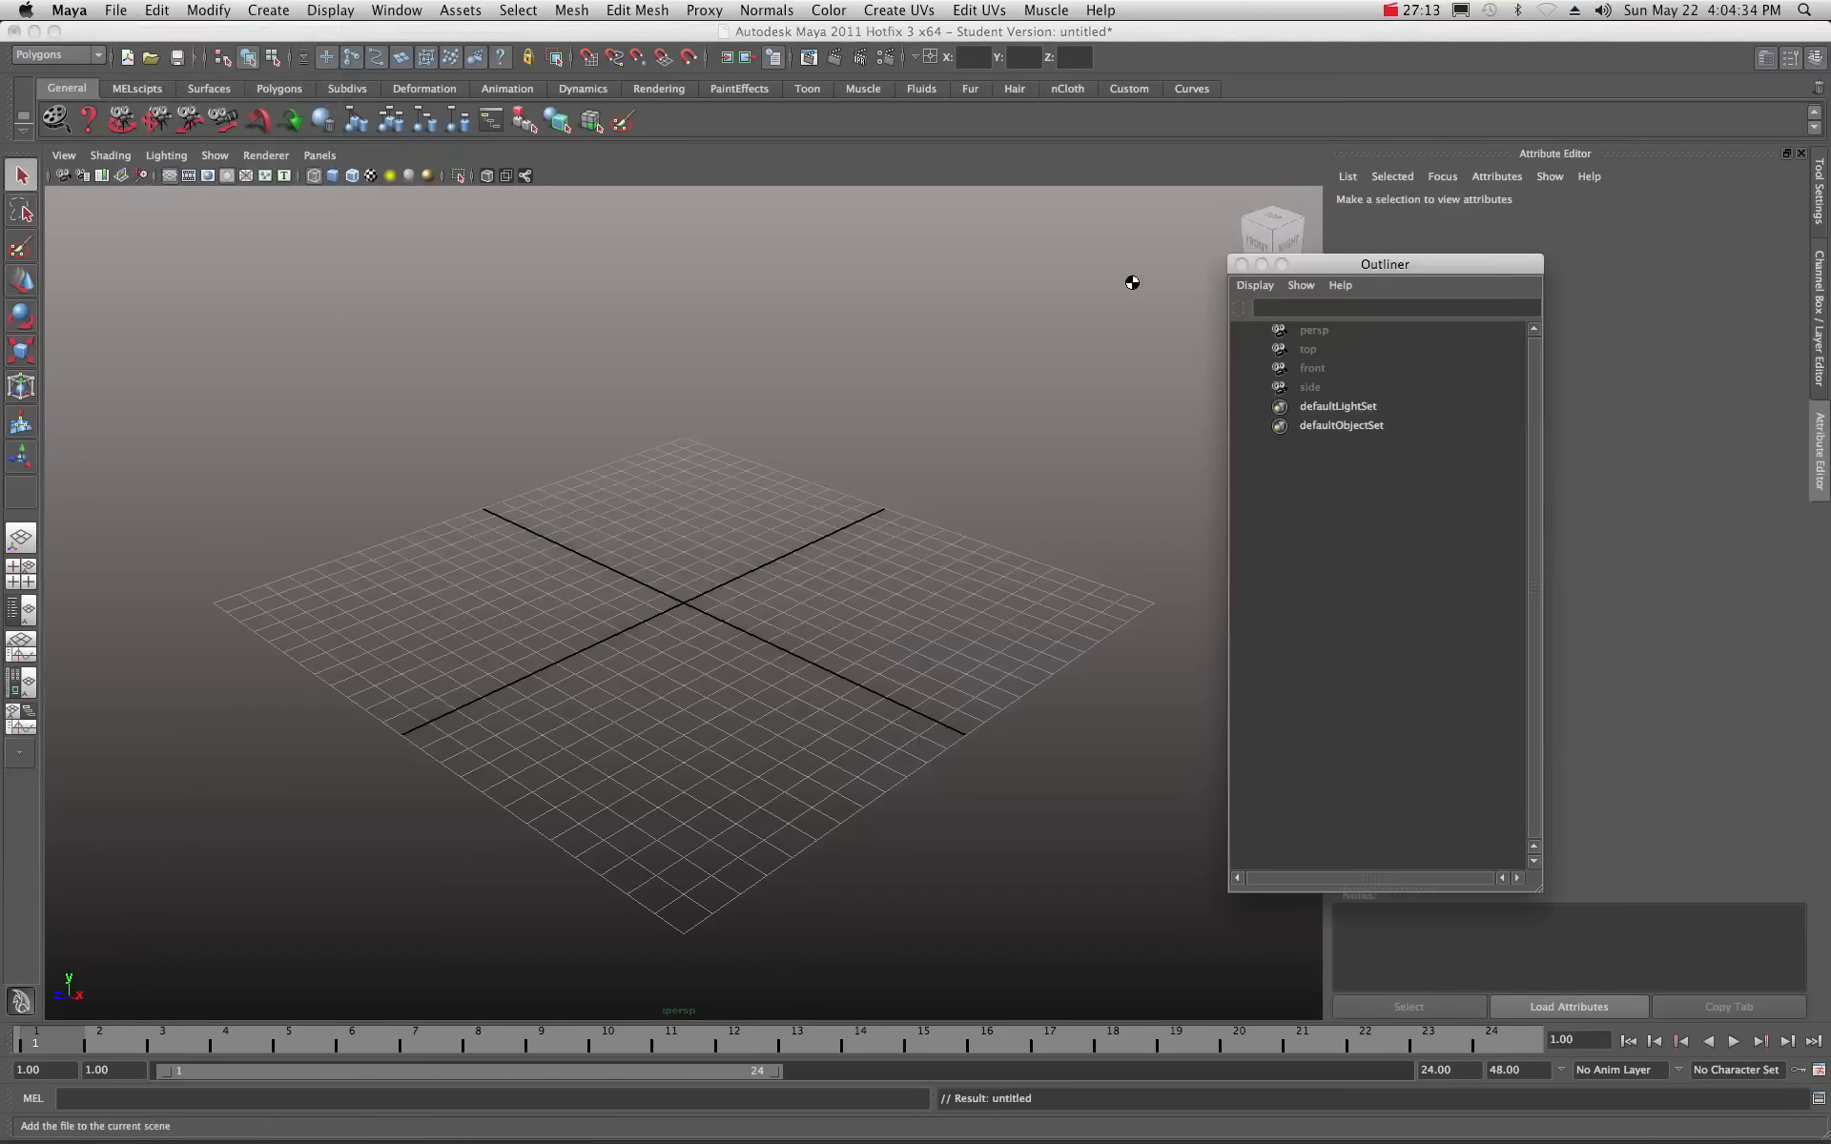
Set the FBX importer's file units conversion to Miles and import the figure.
{"action": "scroll", "coordinate": [1074, 634], "scroll_direction": "down", "scroll_amount": 2}
{"action": "scroll", "coordinate": [1076, 633], "scroll_direction": "down", "scroll_amount": 15}
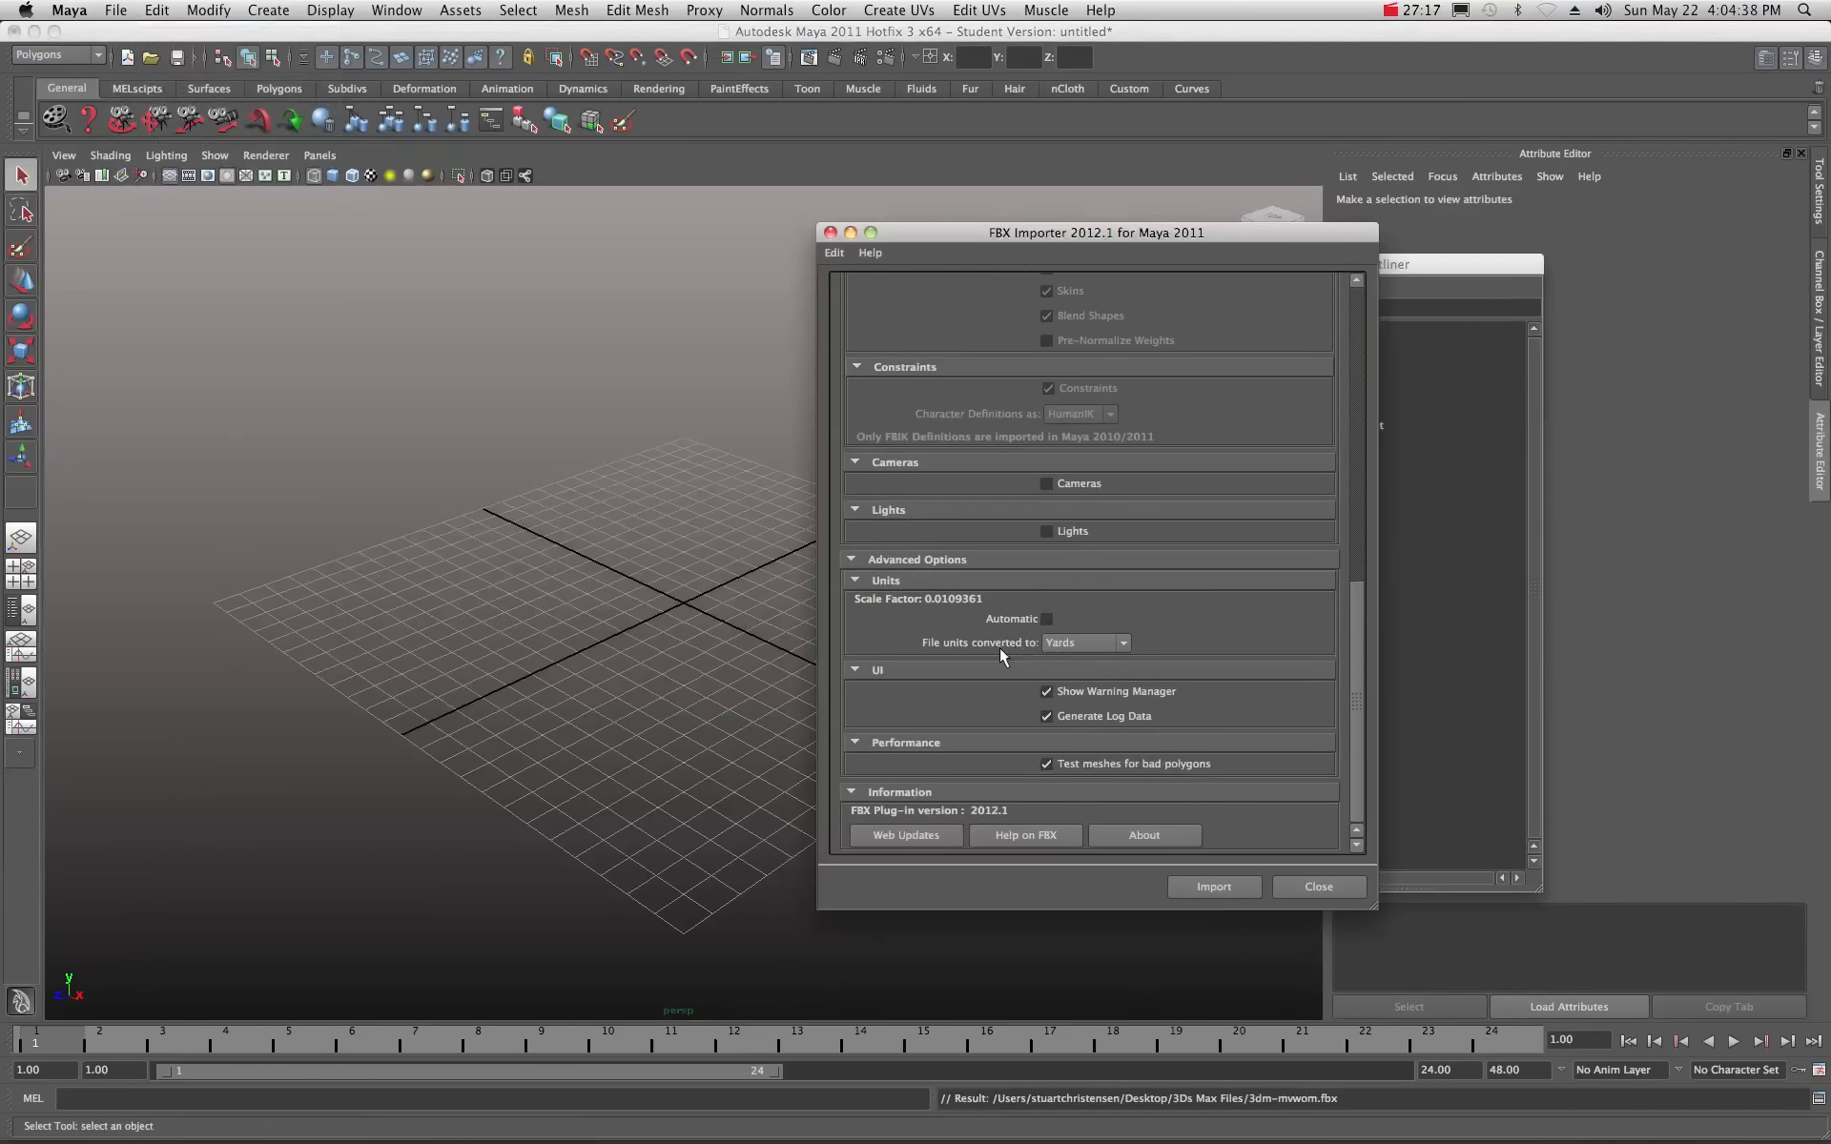
{"action": "left_click", "coordinate": [1123, 643]}
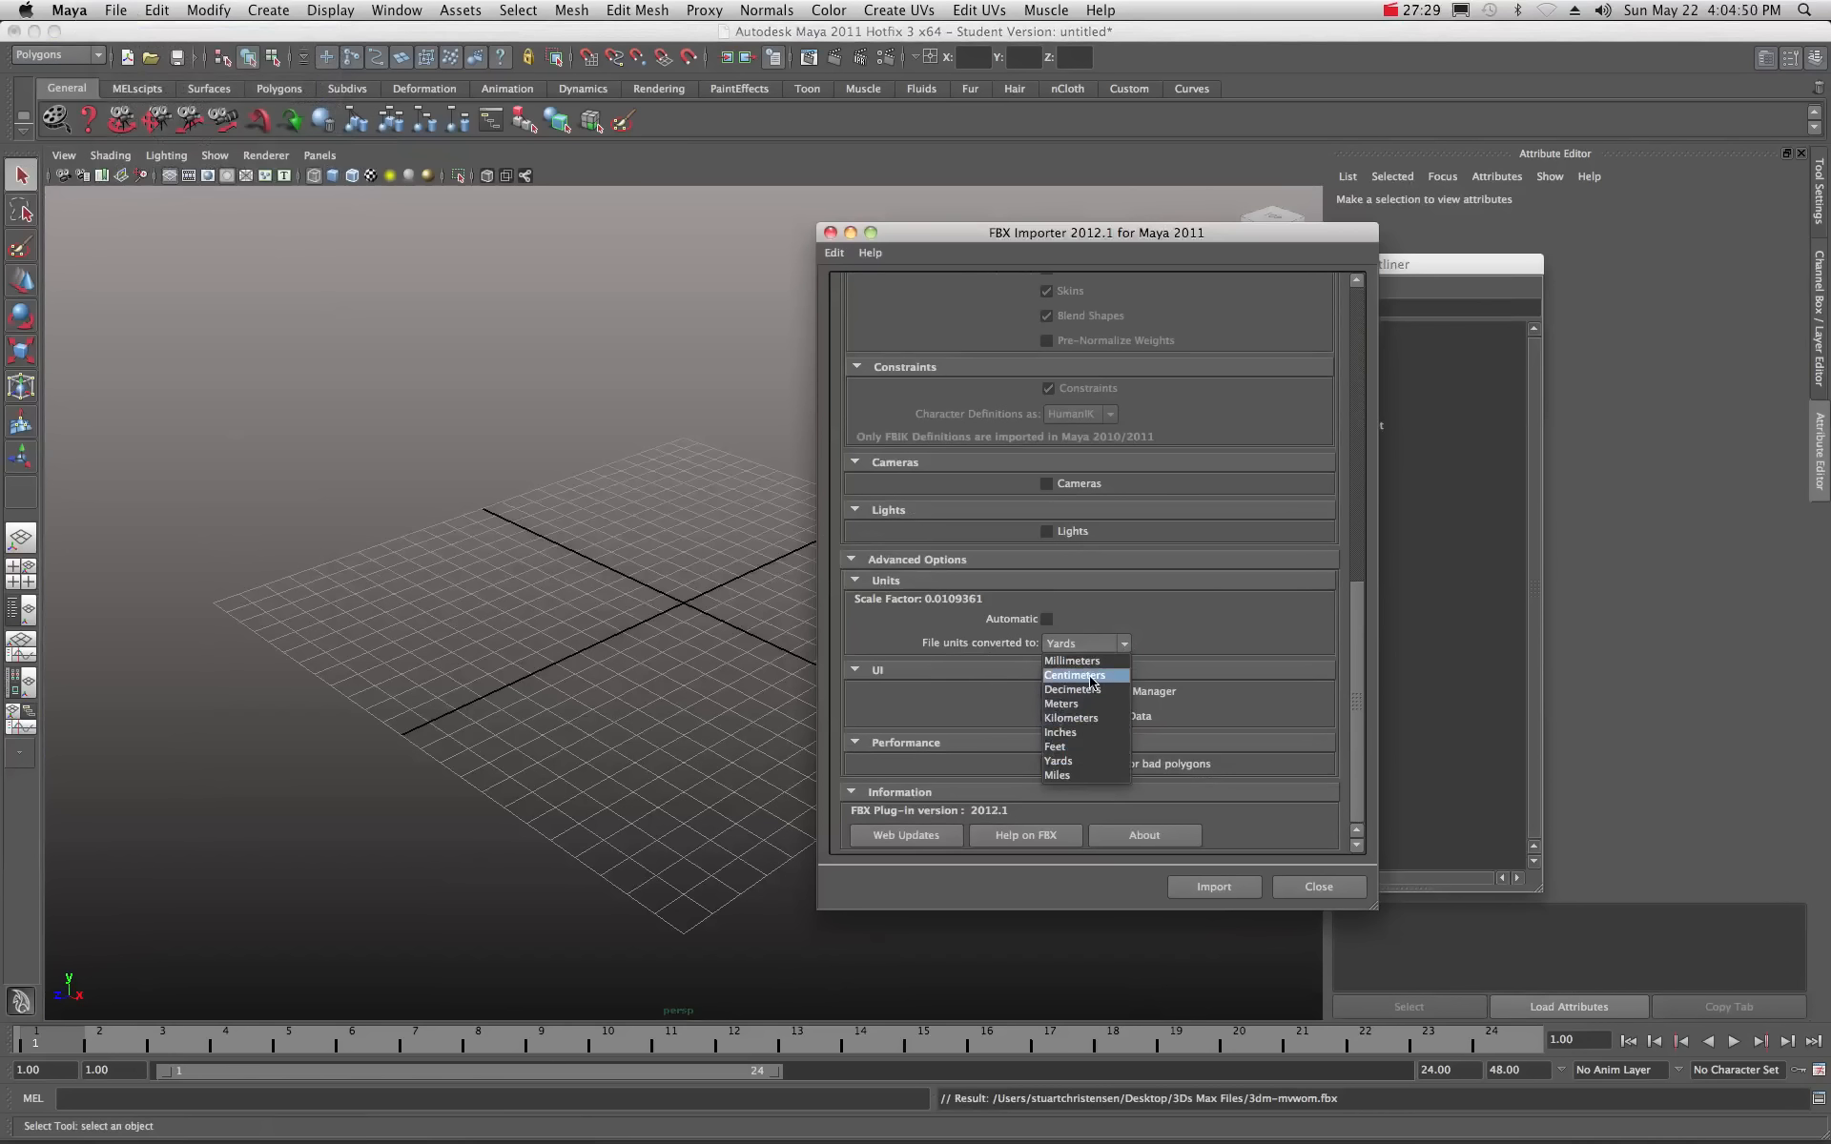
{"action": "left_click", "coordinate": [1055, 776]}
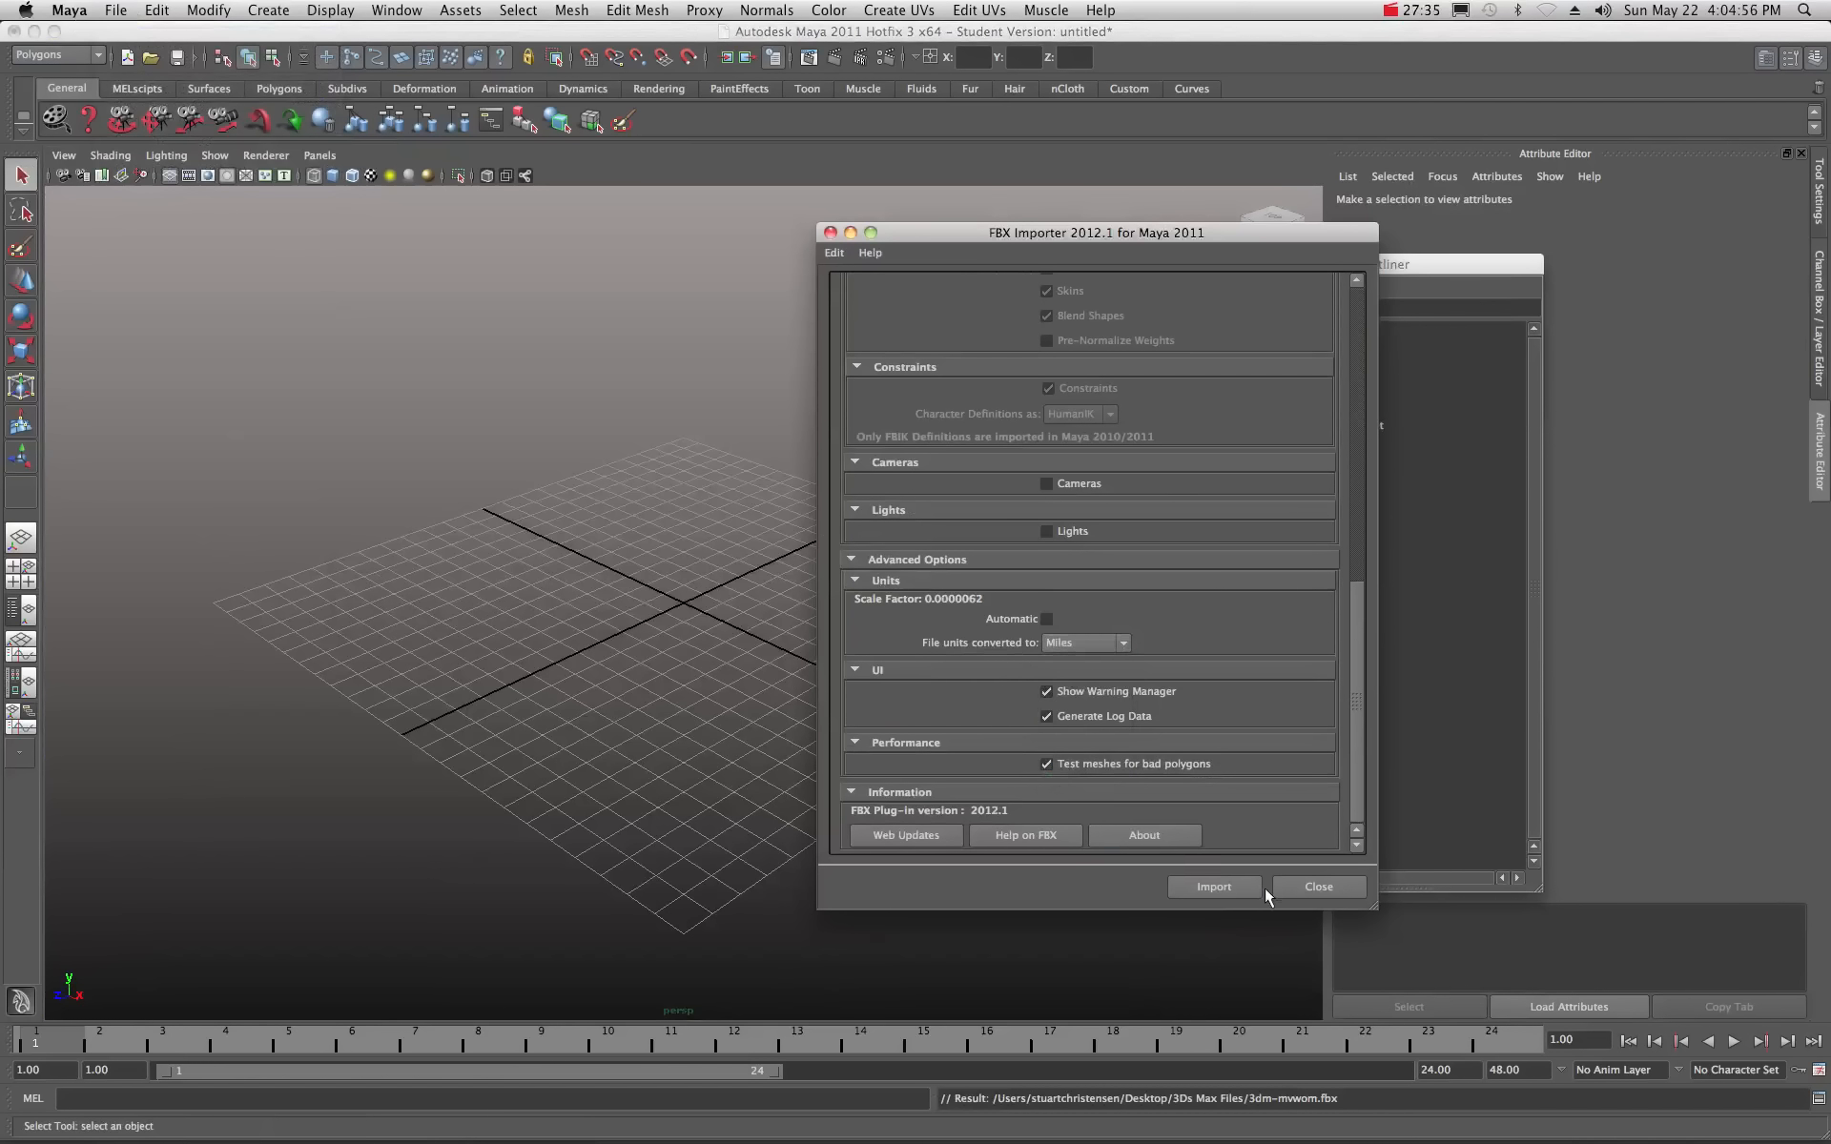
{"action": "left_click", "coordinate": [1215, 887]}
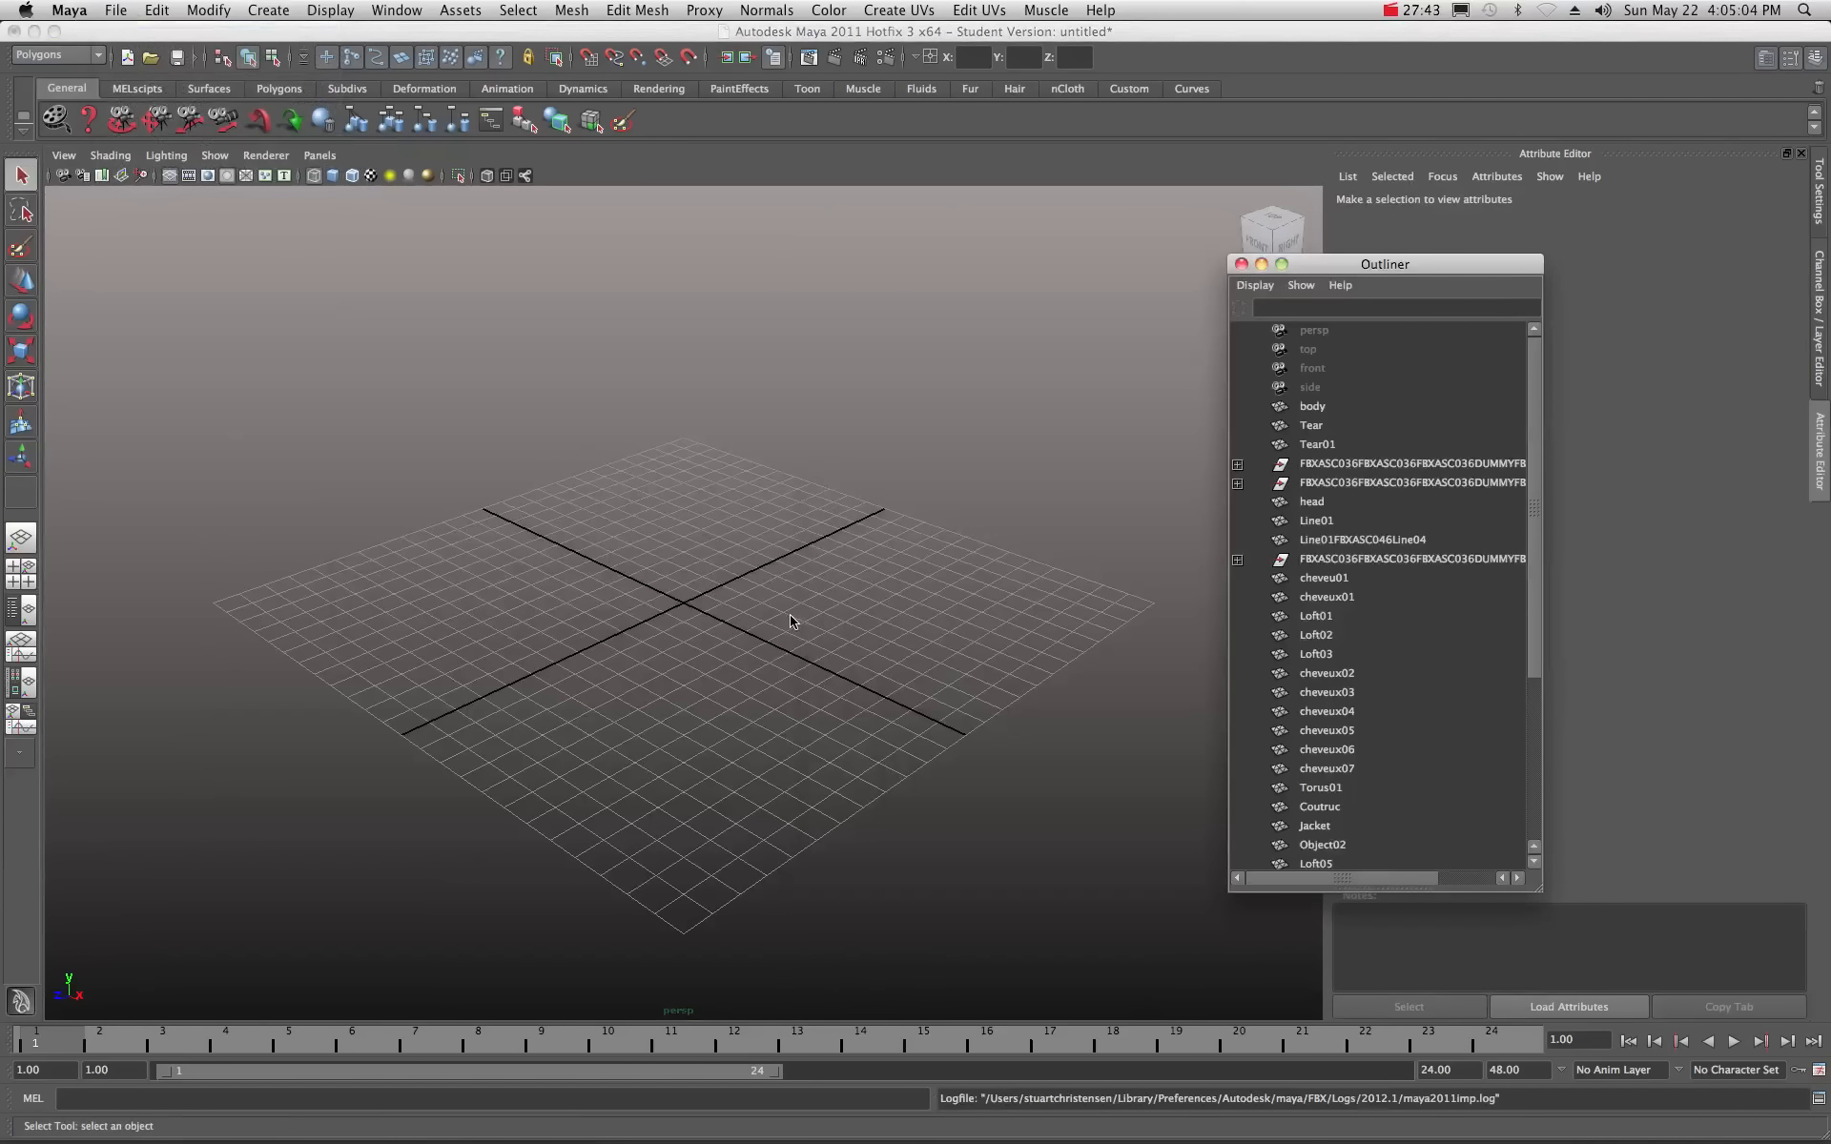
Clear the Outliner from the viewport, look for the imported figure at the grid's centre and pick its body mesh.
{"action": "left_click_drag", "start_coordinate": [1326, 266], "coordinate": [1493, 262]}
{"action": "scroll", "coordinate": [862, 604], "scroll_direction": "down", "scroll_amount": 10}
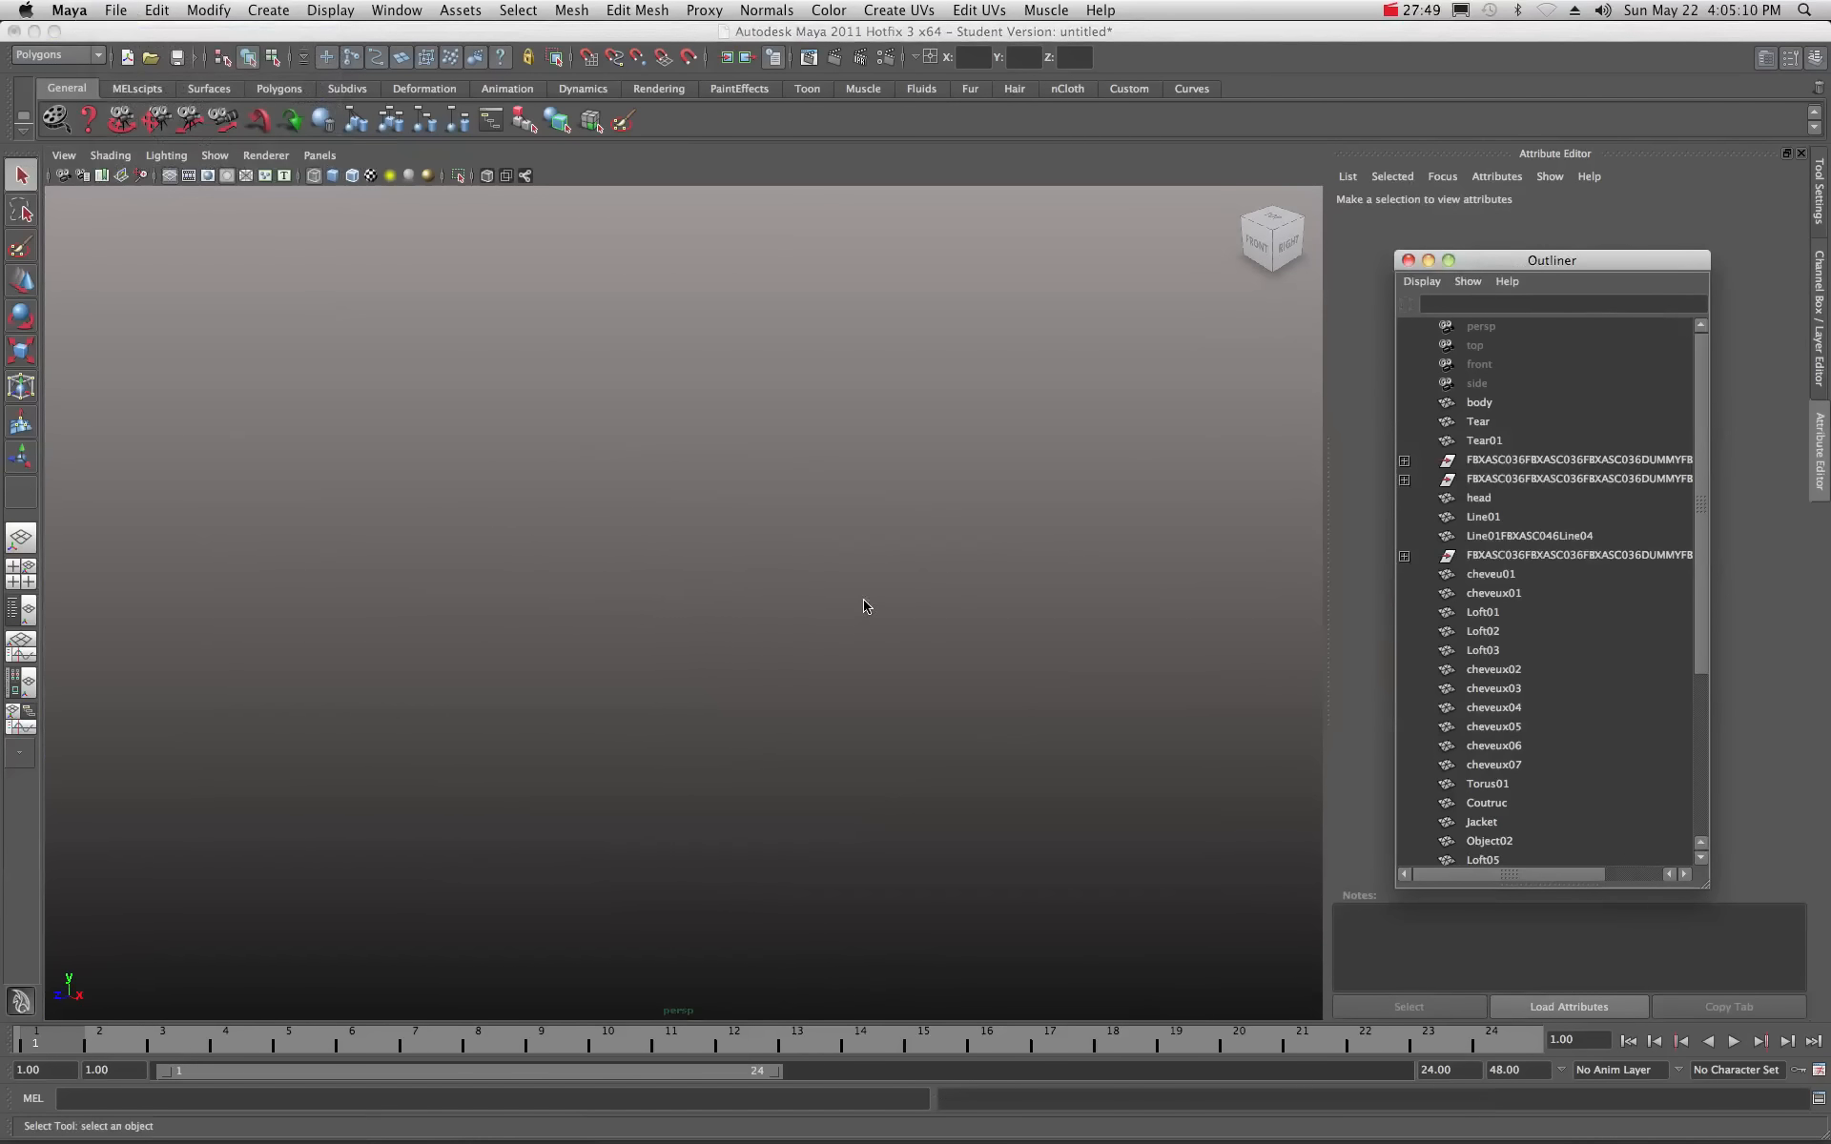
{"action": "scroll", "coordinate": [864, 607], "scroll_direction": "up", "scroll_amount": 8}
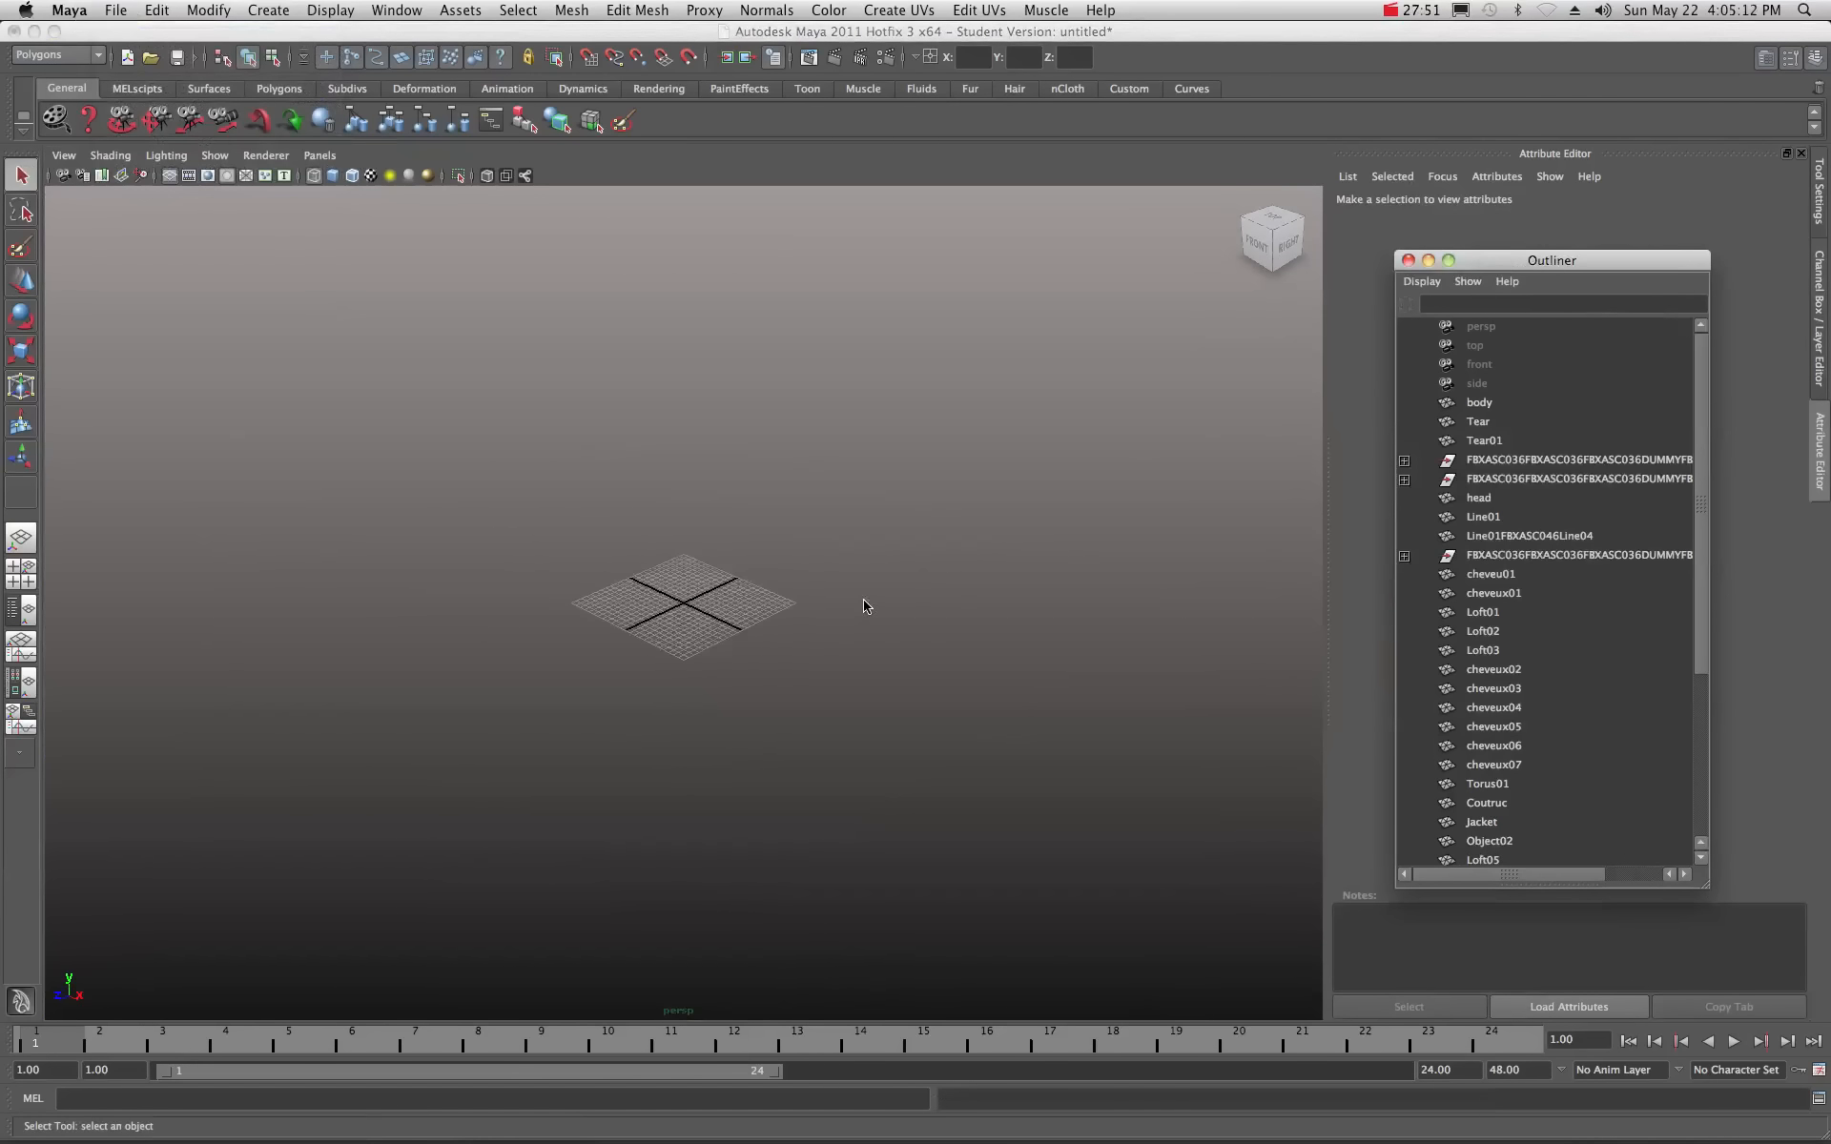
{"action": "scroll", "coordinate": [863, 605], "scroll_direction": "down", "scroll_amount": 6}
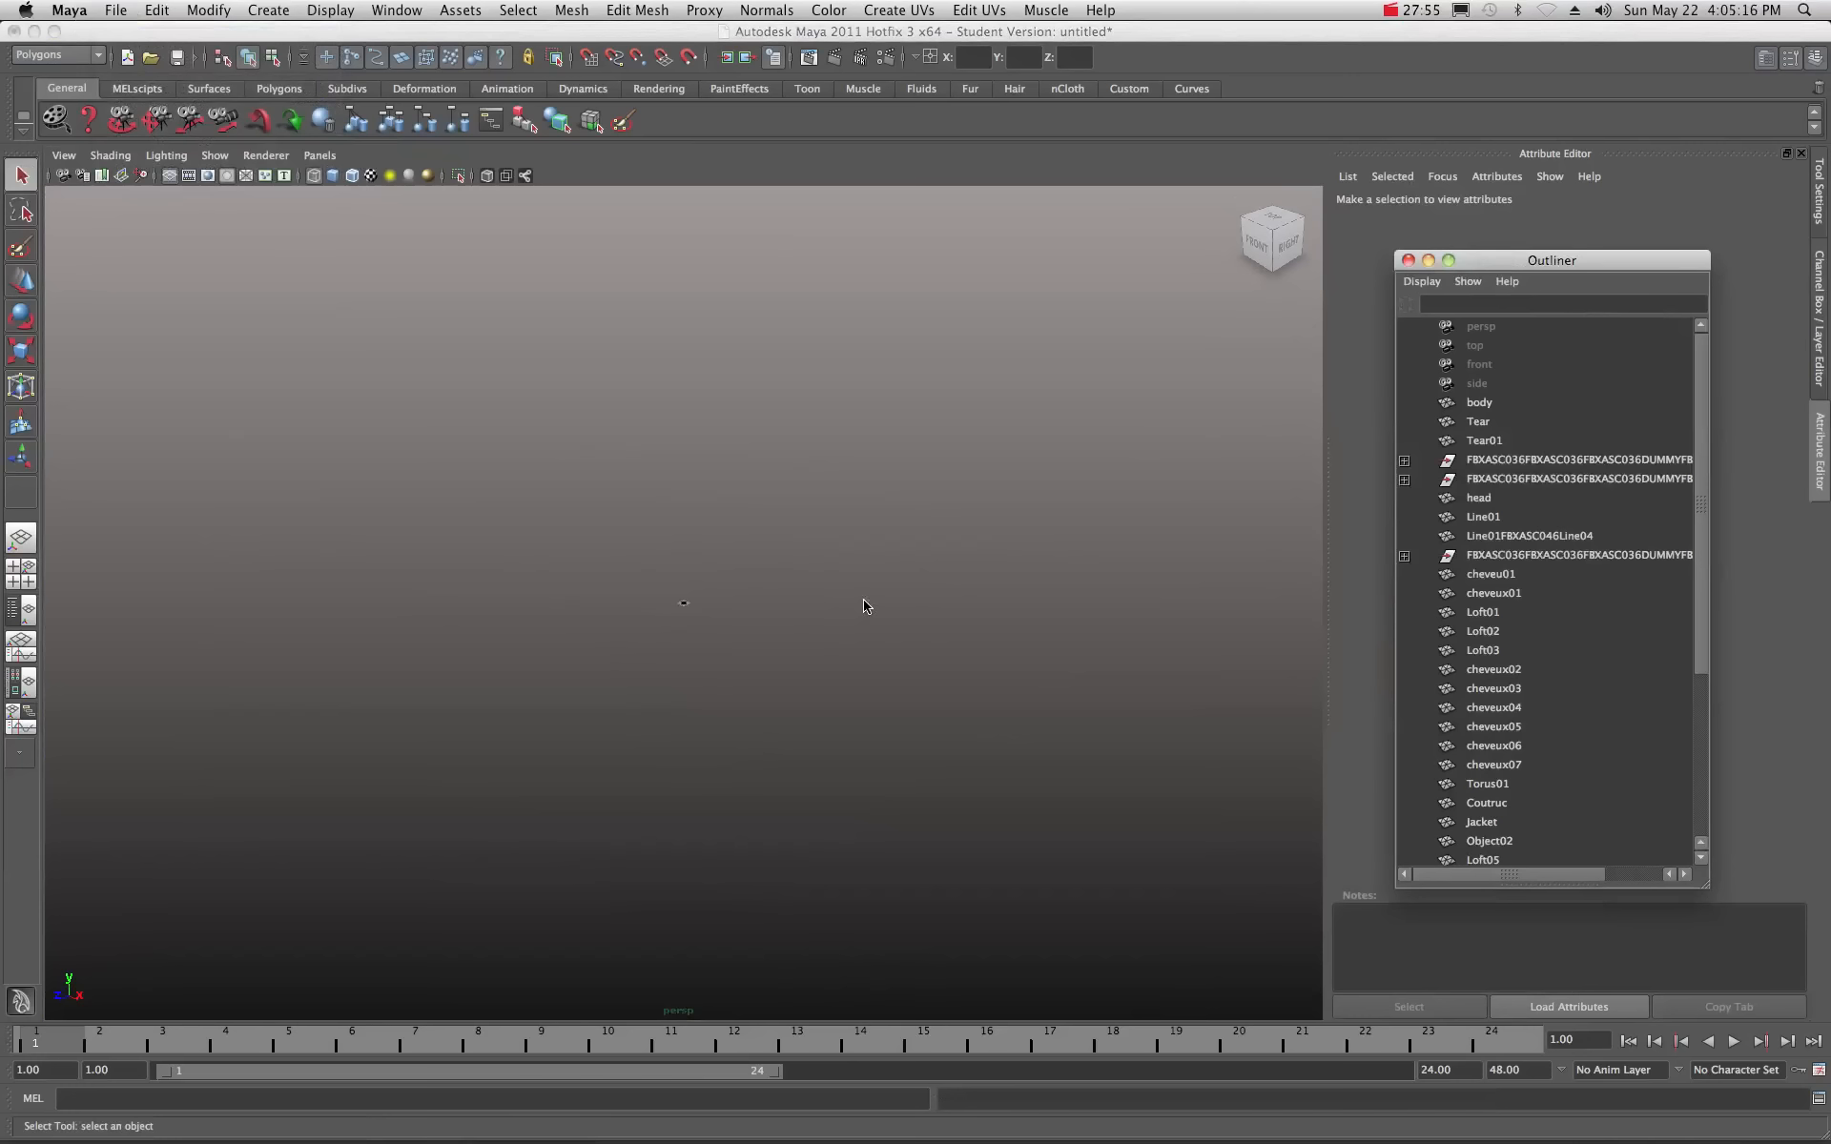
{"action": "scroll", "coordinate": [864, 607], "scroll_direction": "up", "scroll_amount": 10}
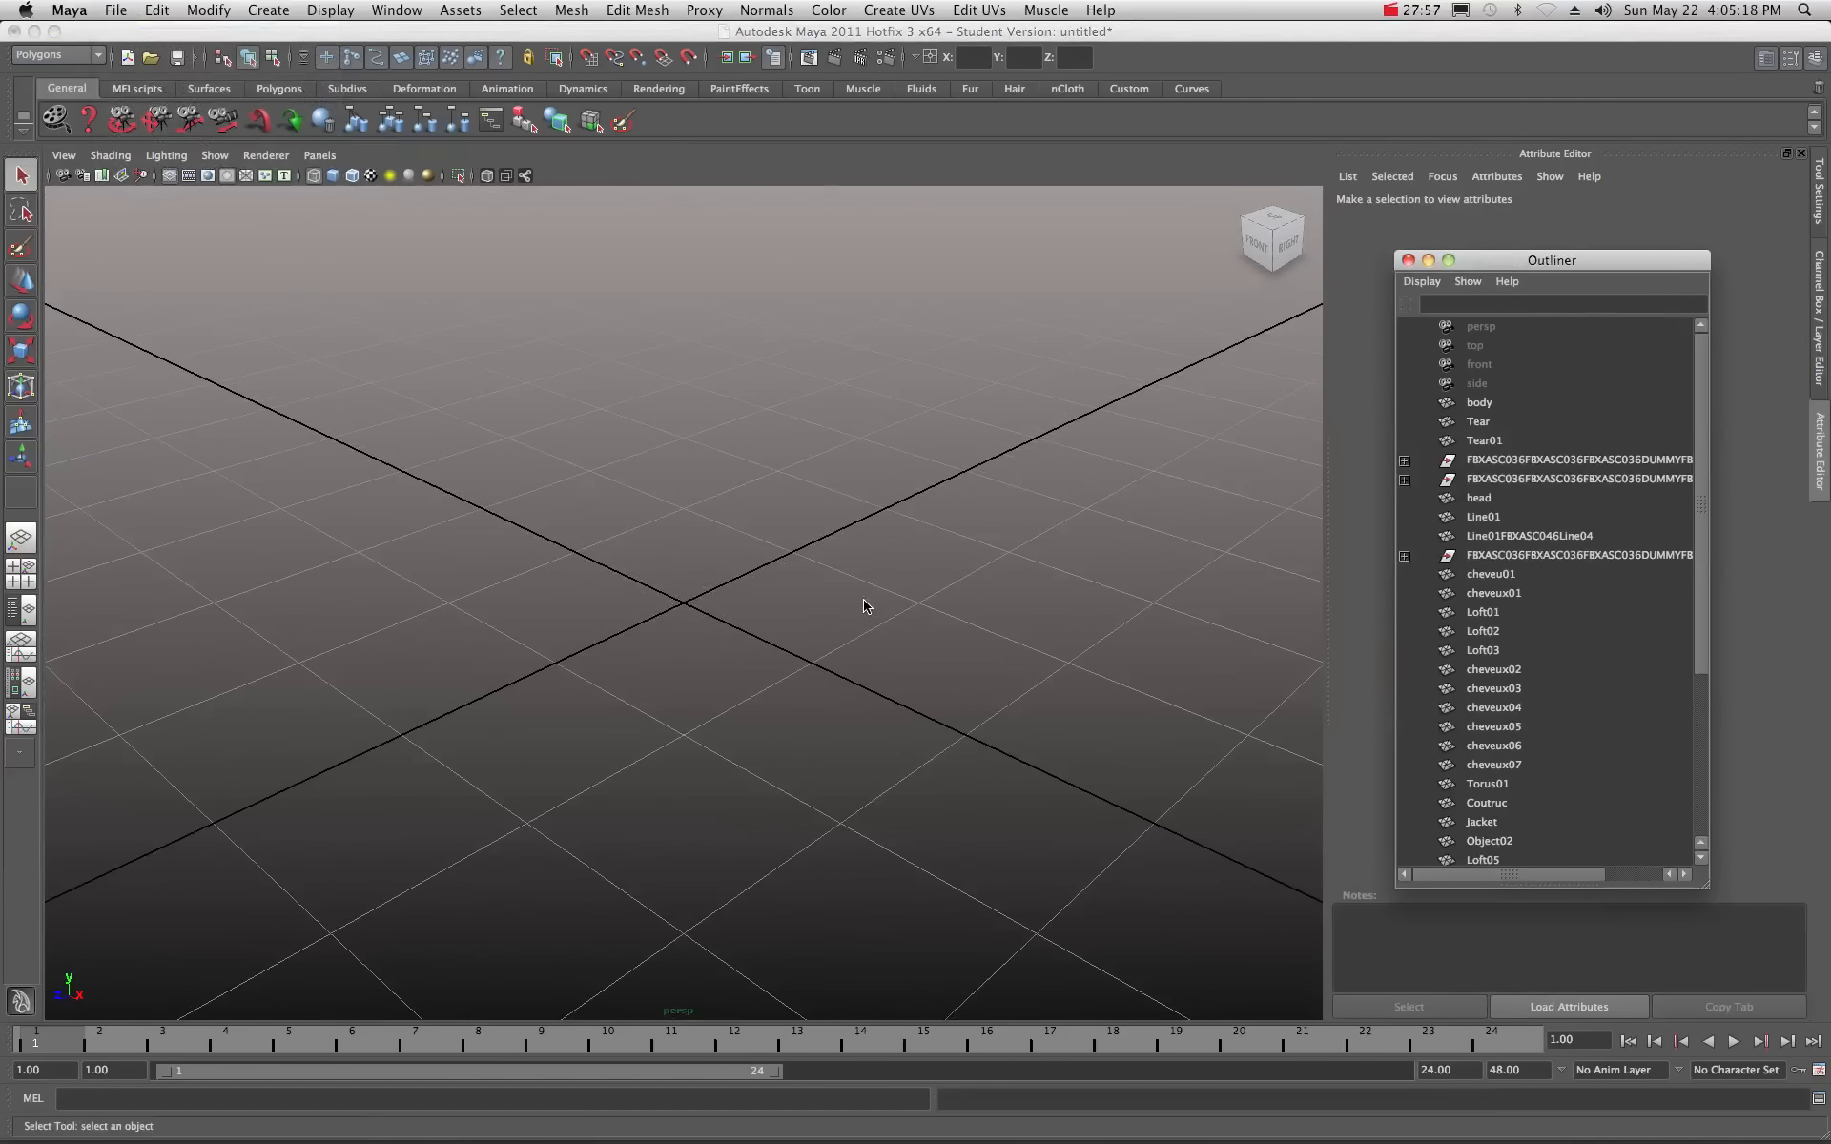
{"action": "scroll", "coordinate": [864, 607], "scroll_direction": "up", "scroll_amount": 10}
{"action": "scroll", "coordinate": [864, 607], "scroll_direction": "down", "scroll_amount": 3}
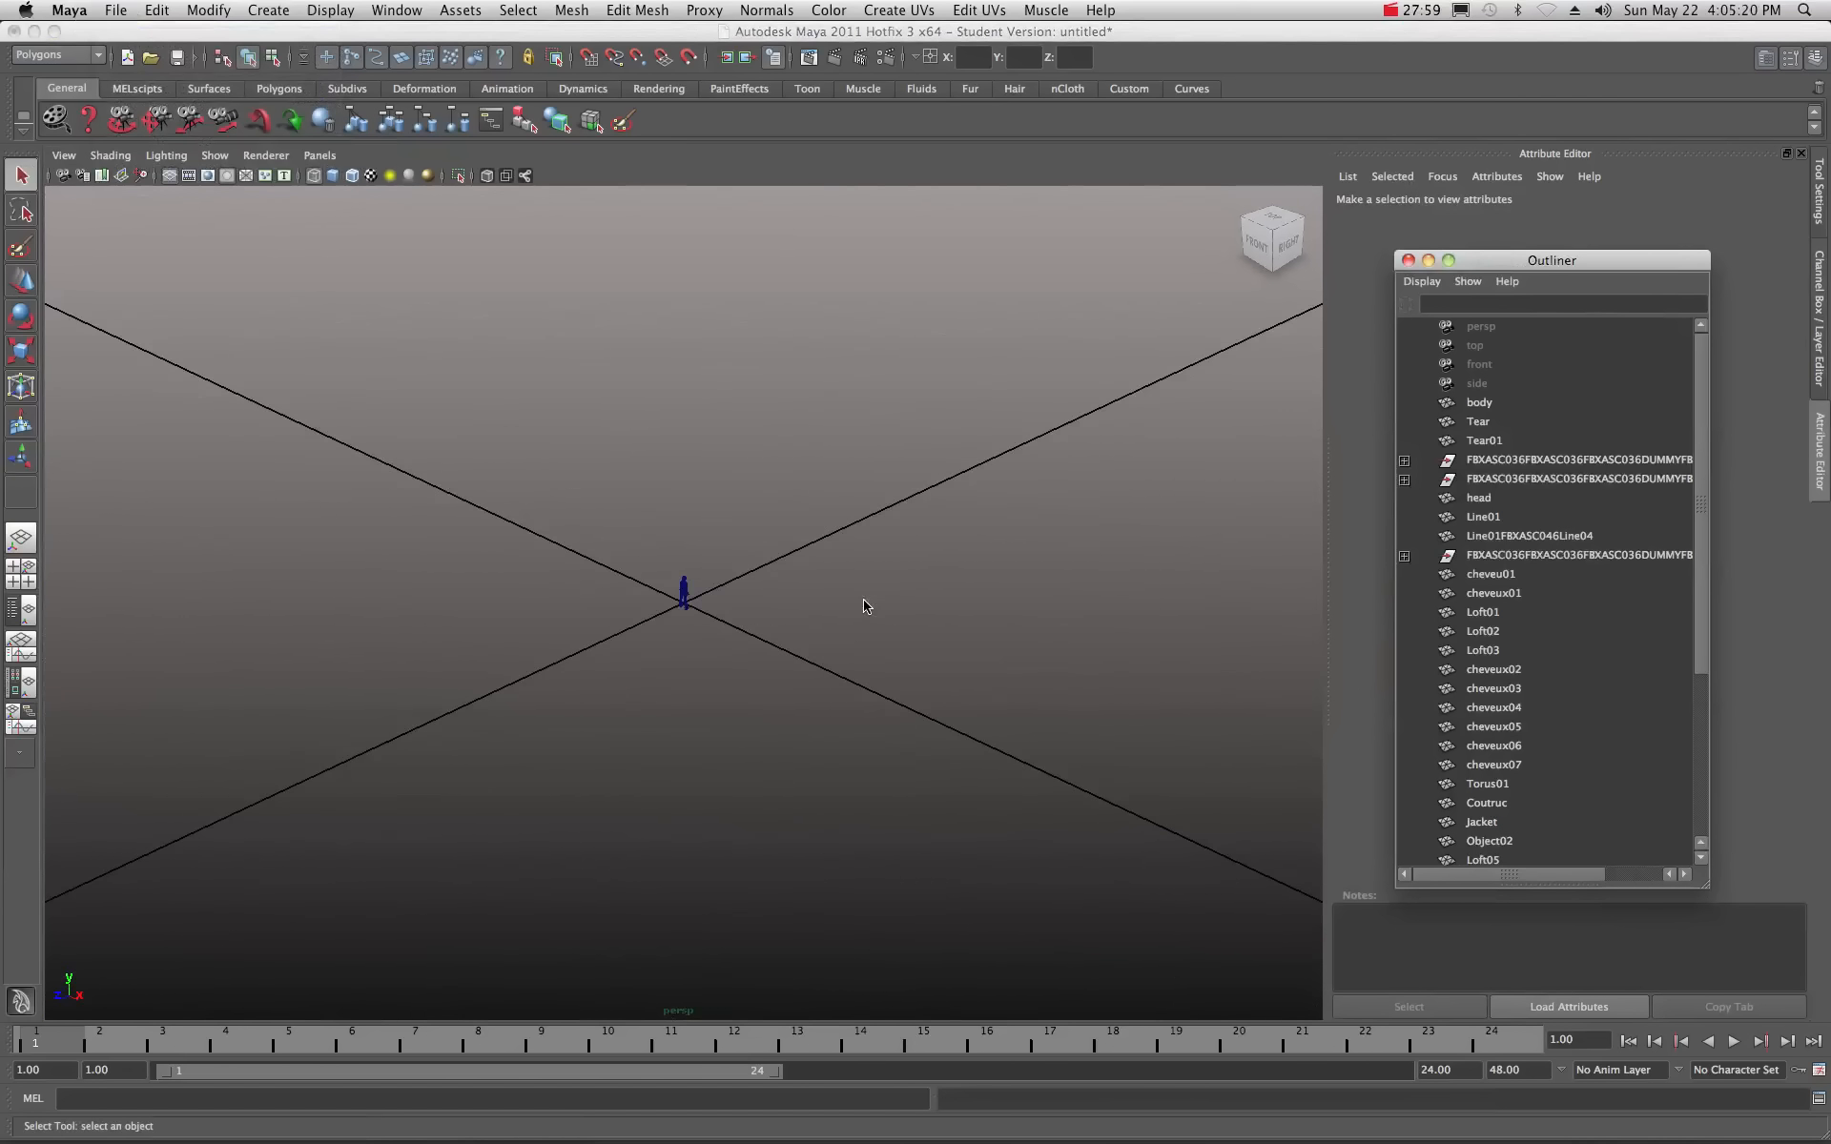
{"action": "scroll", "coordinate": [864, 606], "scroll_direction": "up", "scroll_amount": 5}
{"action": "scroll", "coordinate": [864, 606], "scroll_direction": "down", "scroll_amount": 2}
{"action": "left_click", "coordinate": [681, 573]}
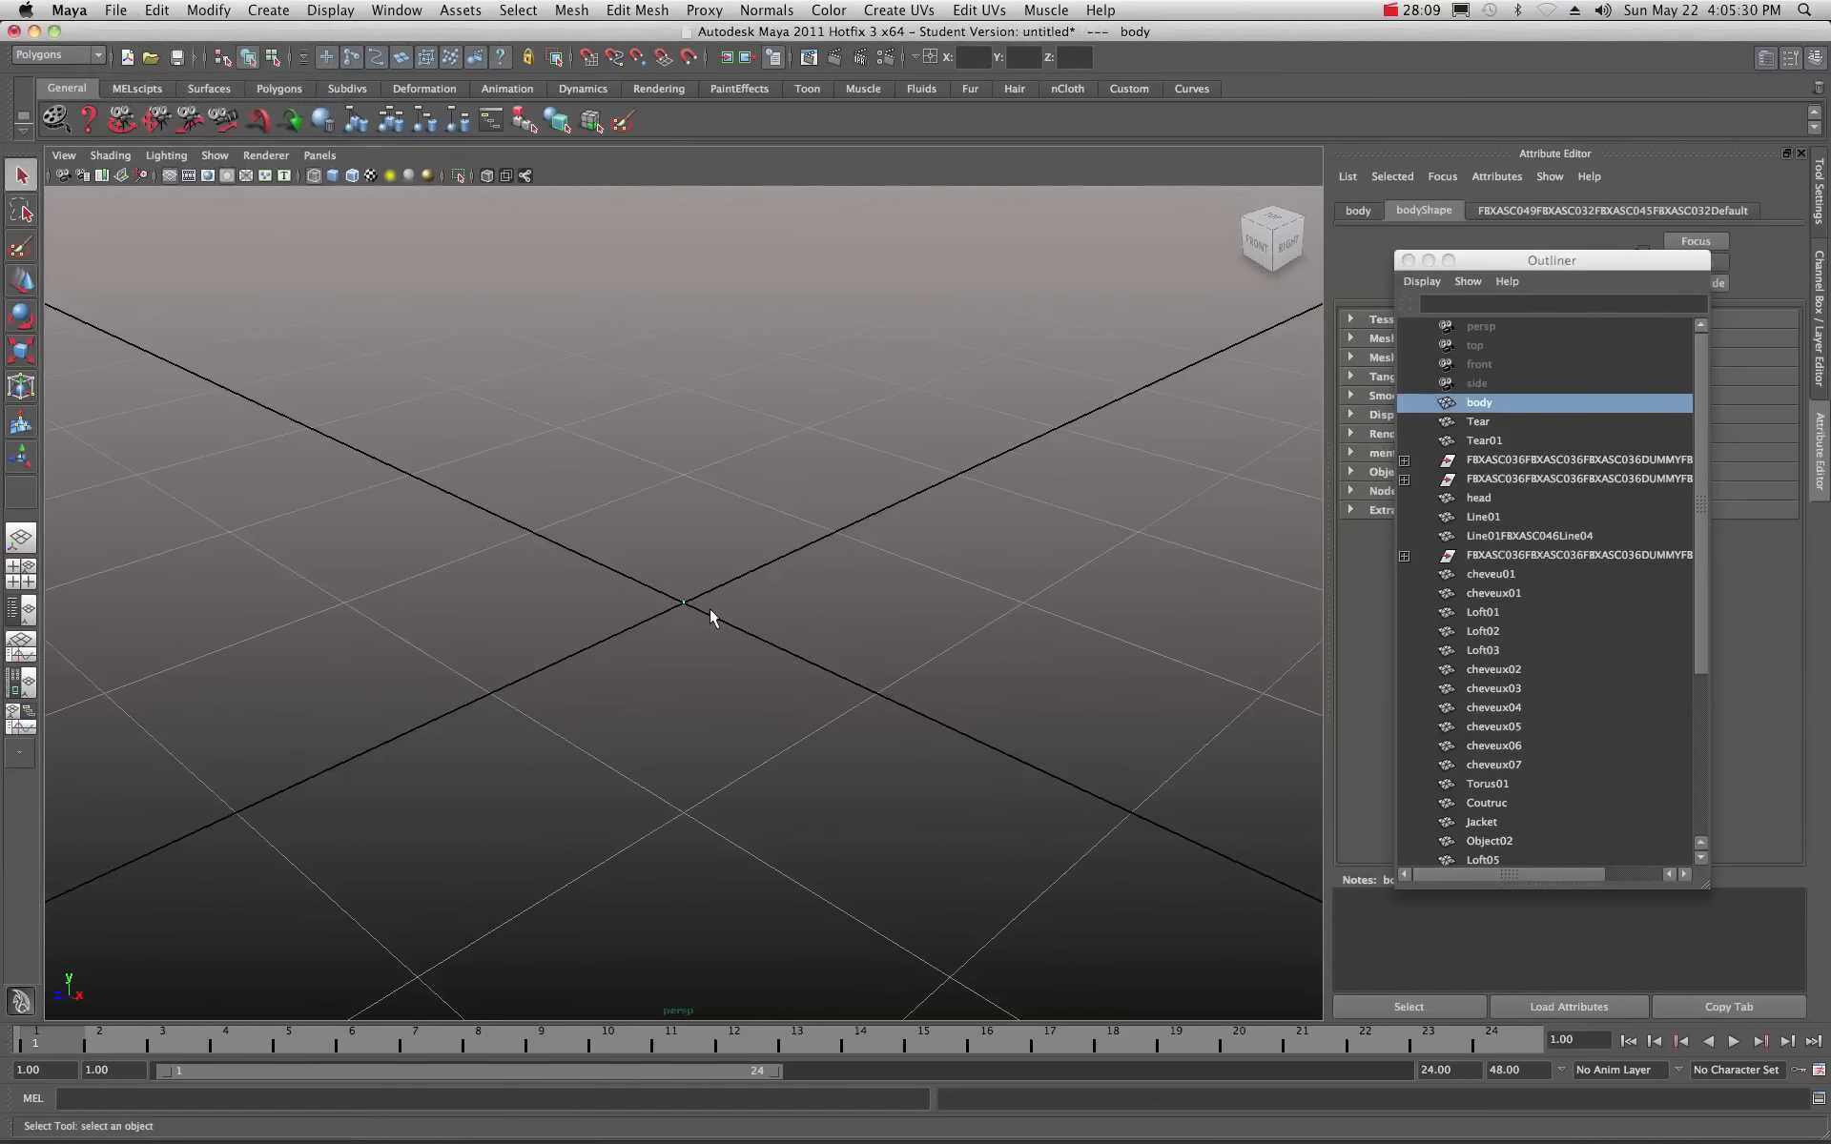
{"action": "scroll", "coordinate": [709, 609], "scroll_direction": "up", "scroll_amount": 10}
Select all of the figure's nodes in the Outliner, from body through Box06.
{"action": "left_click", "coordinate": [1491, 404]}
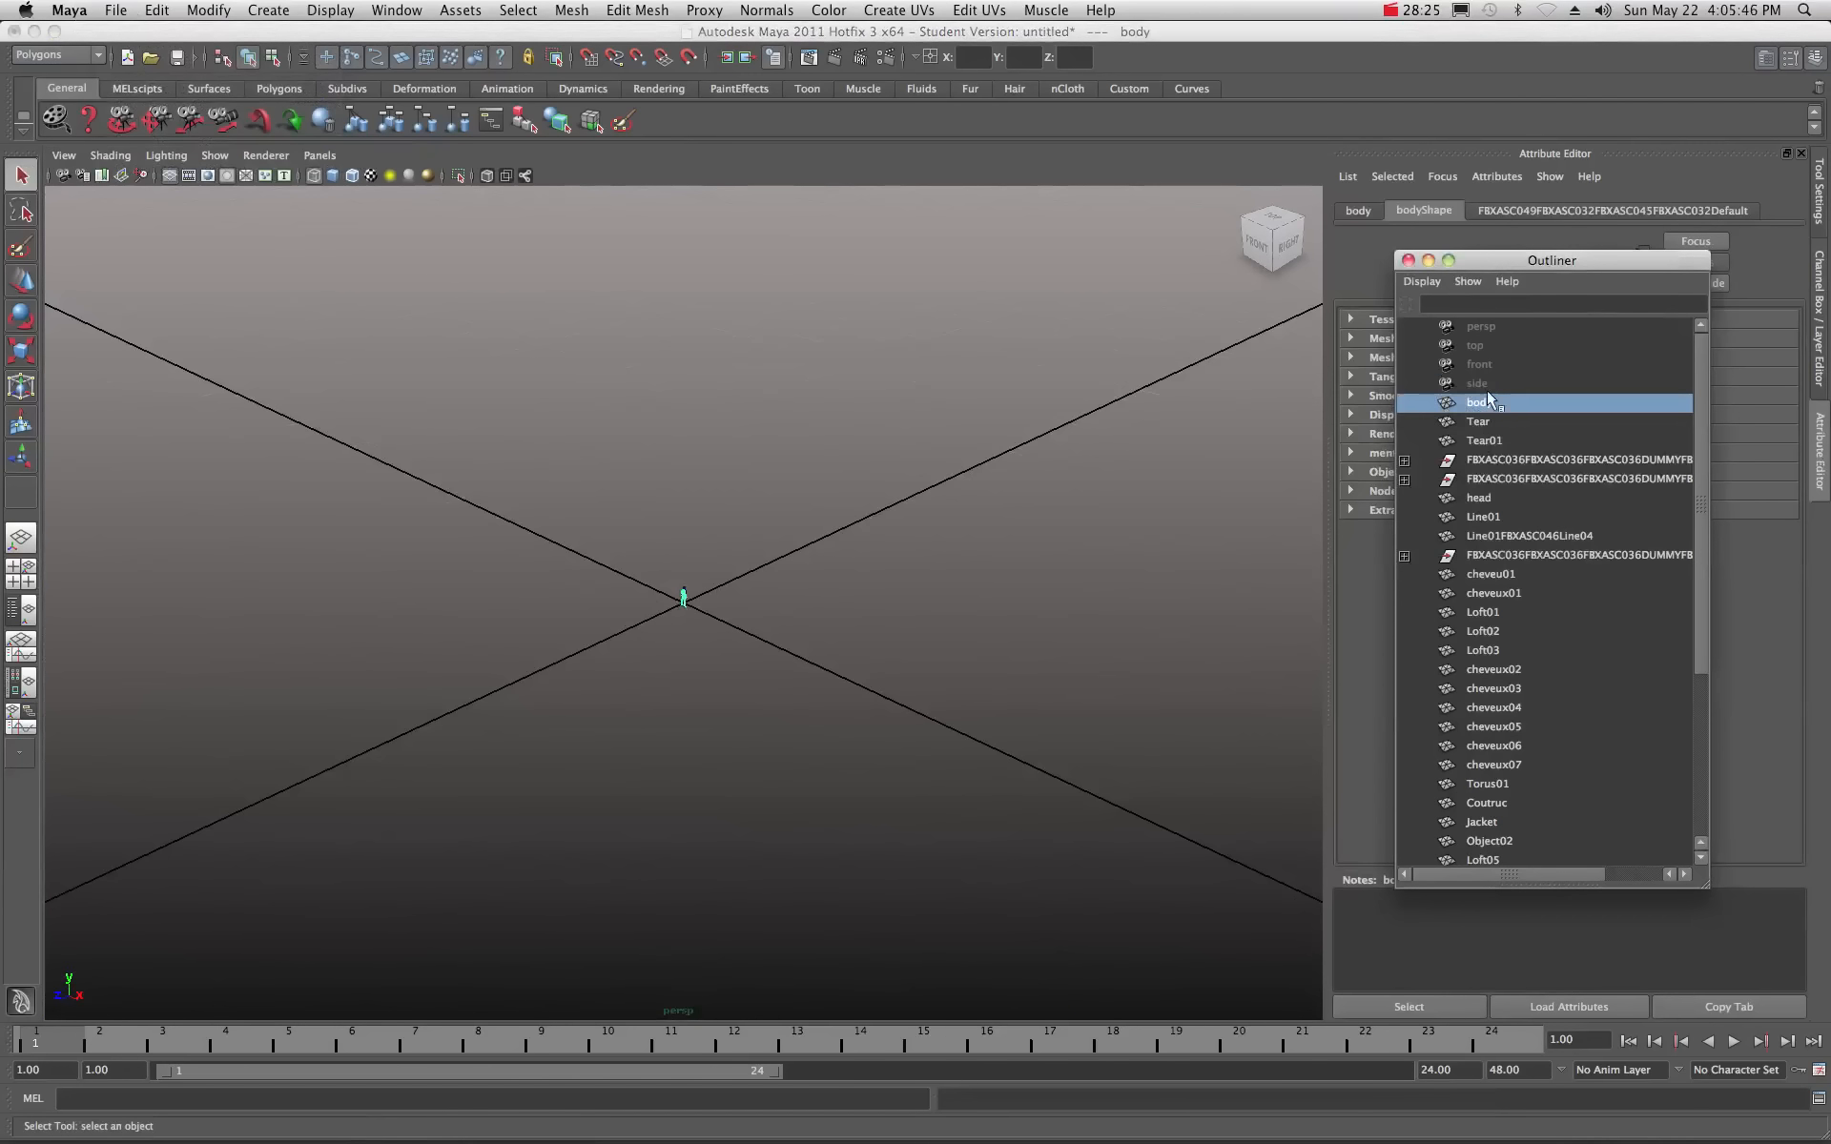
{"action": "scroll", "coordinate": [1494, 458], "scroll_direction": "down", "scroll_amount": 5}
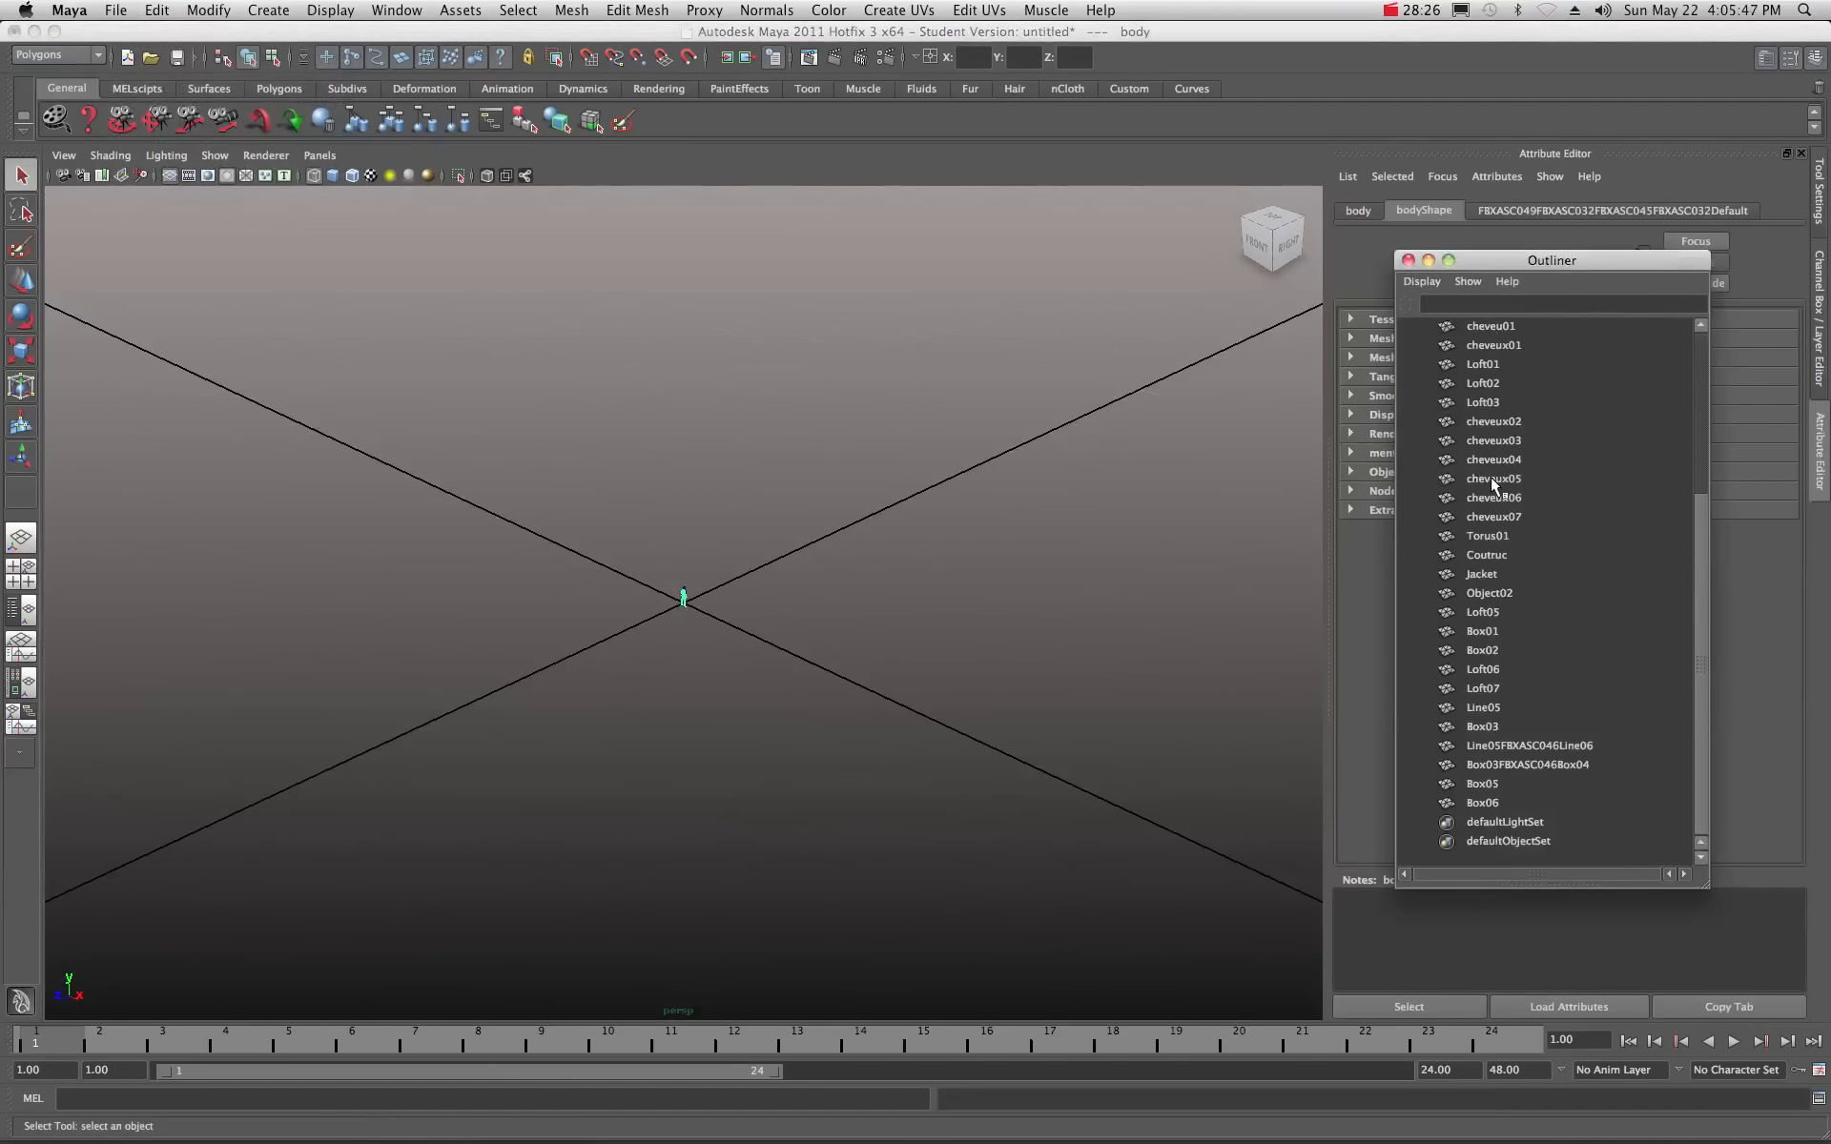
{"action": "left_click", "coordinate": [1479, 803], "text": "shift"}
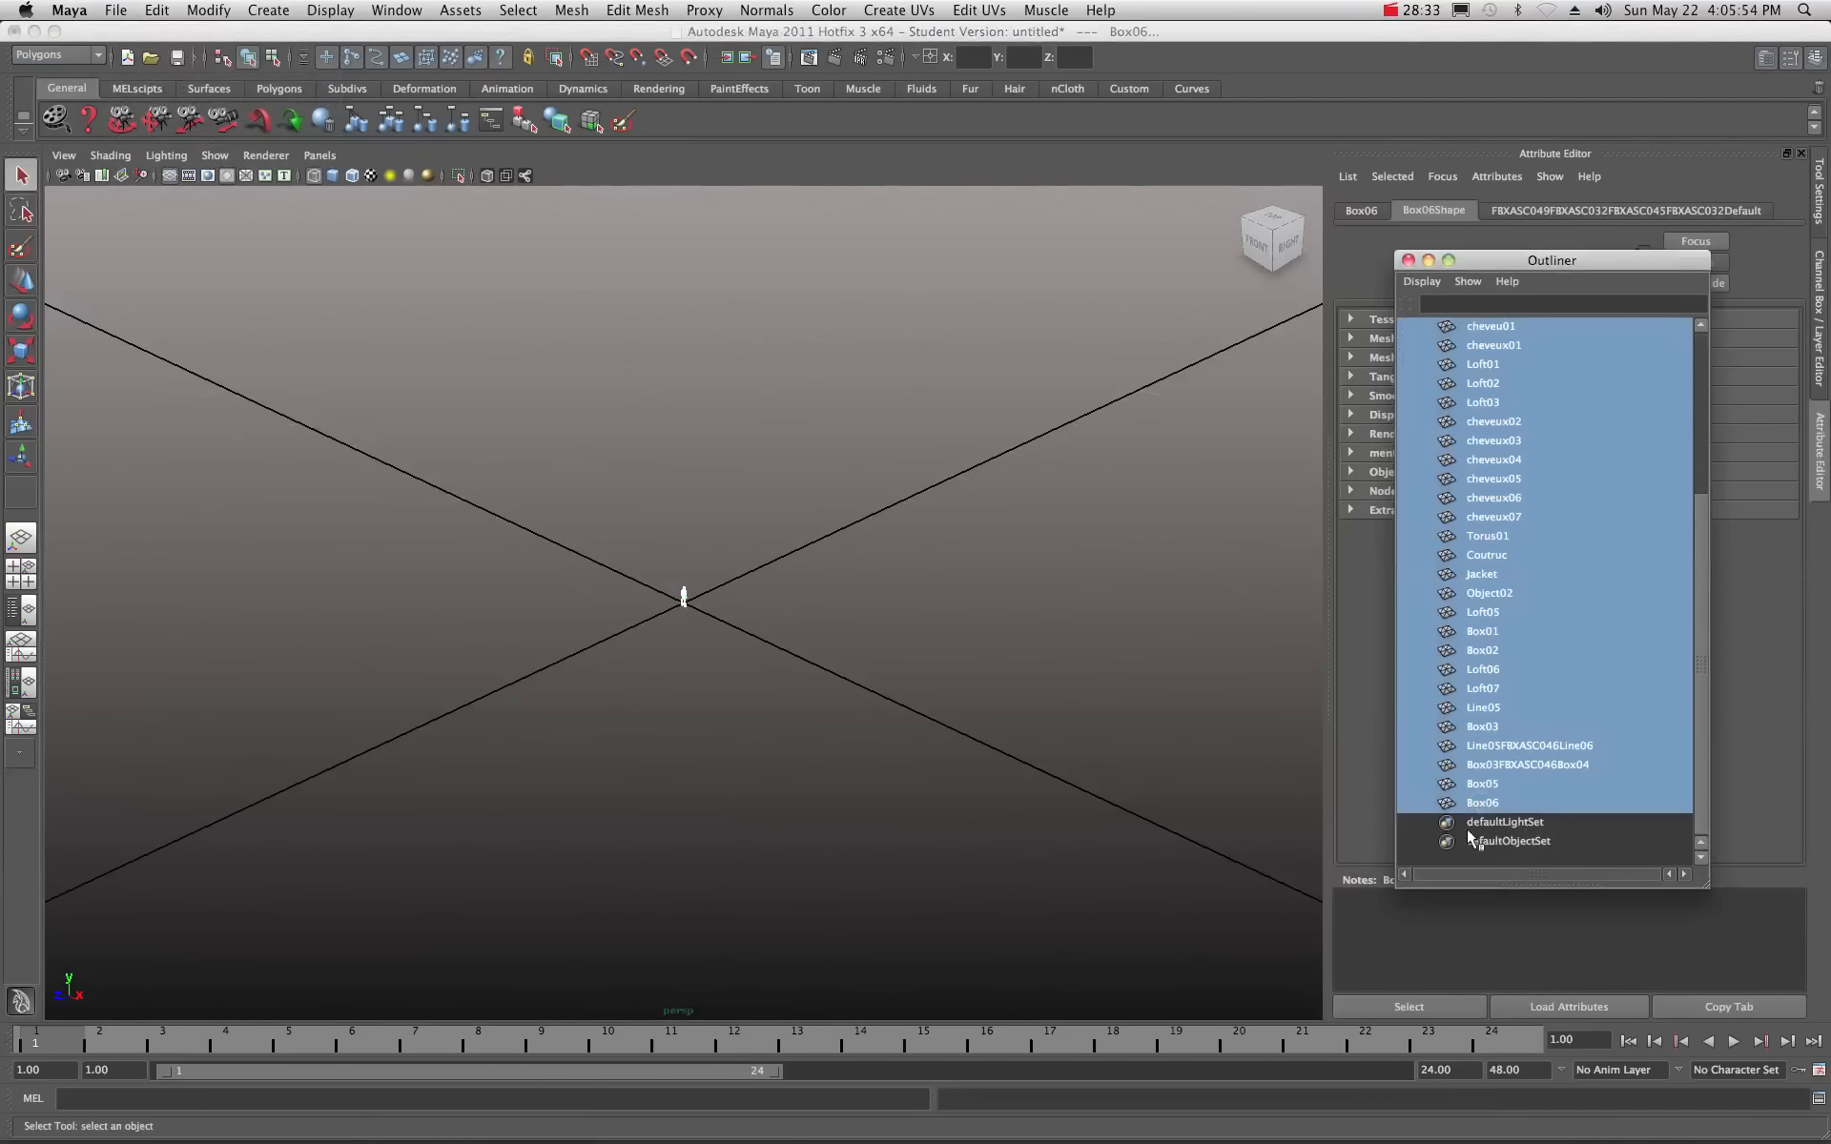
{"action": "scroll", "coordinate": [1494, 523], "scroll_direction": "up", "scroll_amount": 5}
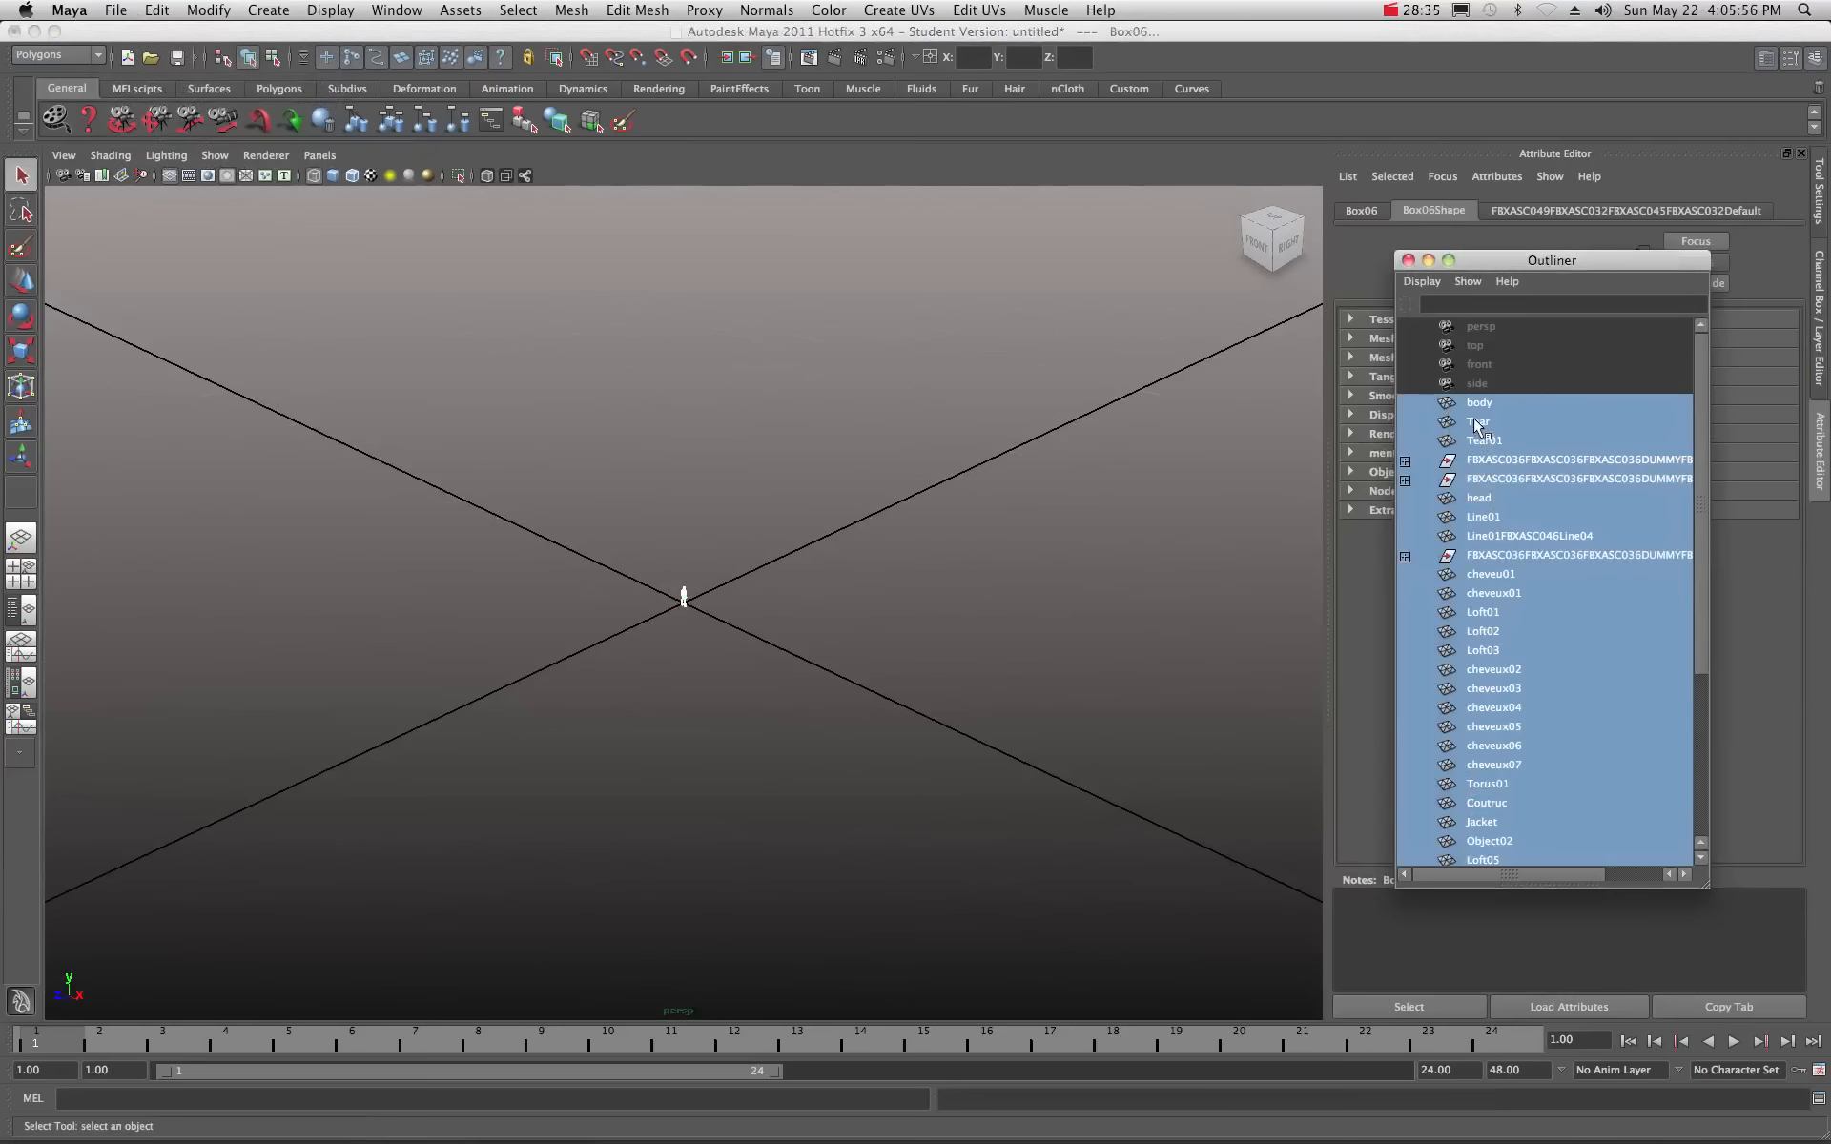
{"action": "scroll", "coordinate": [1495, 626], "scroll_direction": "down", "scroll_amount": 3}
{"action": "scroll", "coordinate": [1495, 626], "scroll_direction": "up", "scroll_amount": 3}
Group the selected figure nodes and rename the group woman.
{"action": "left_click_drag", "start_coordinate": [1484, 263], "coordinate": [1043, 265]}
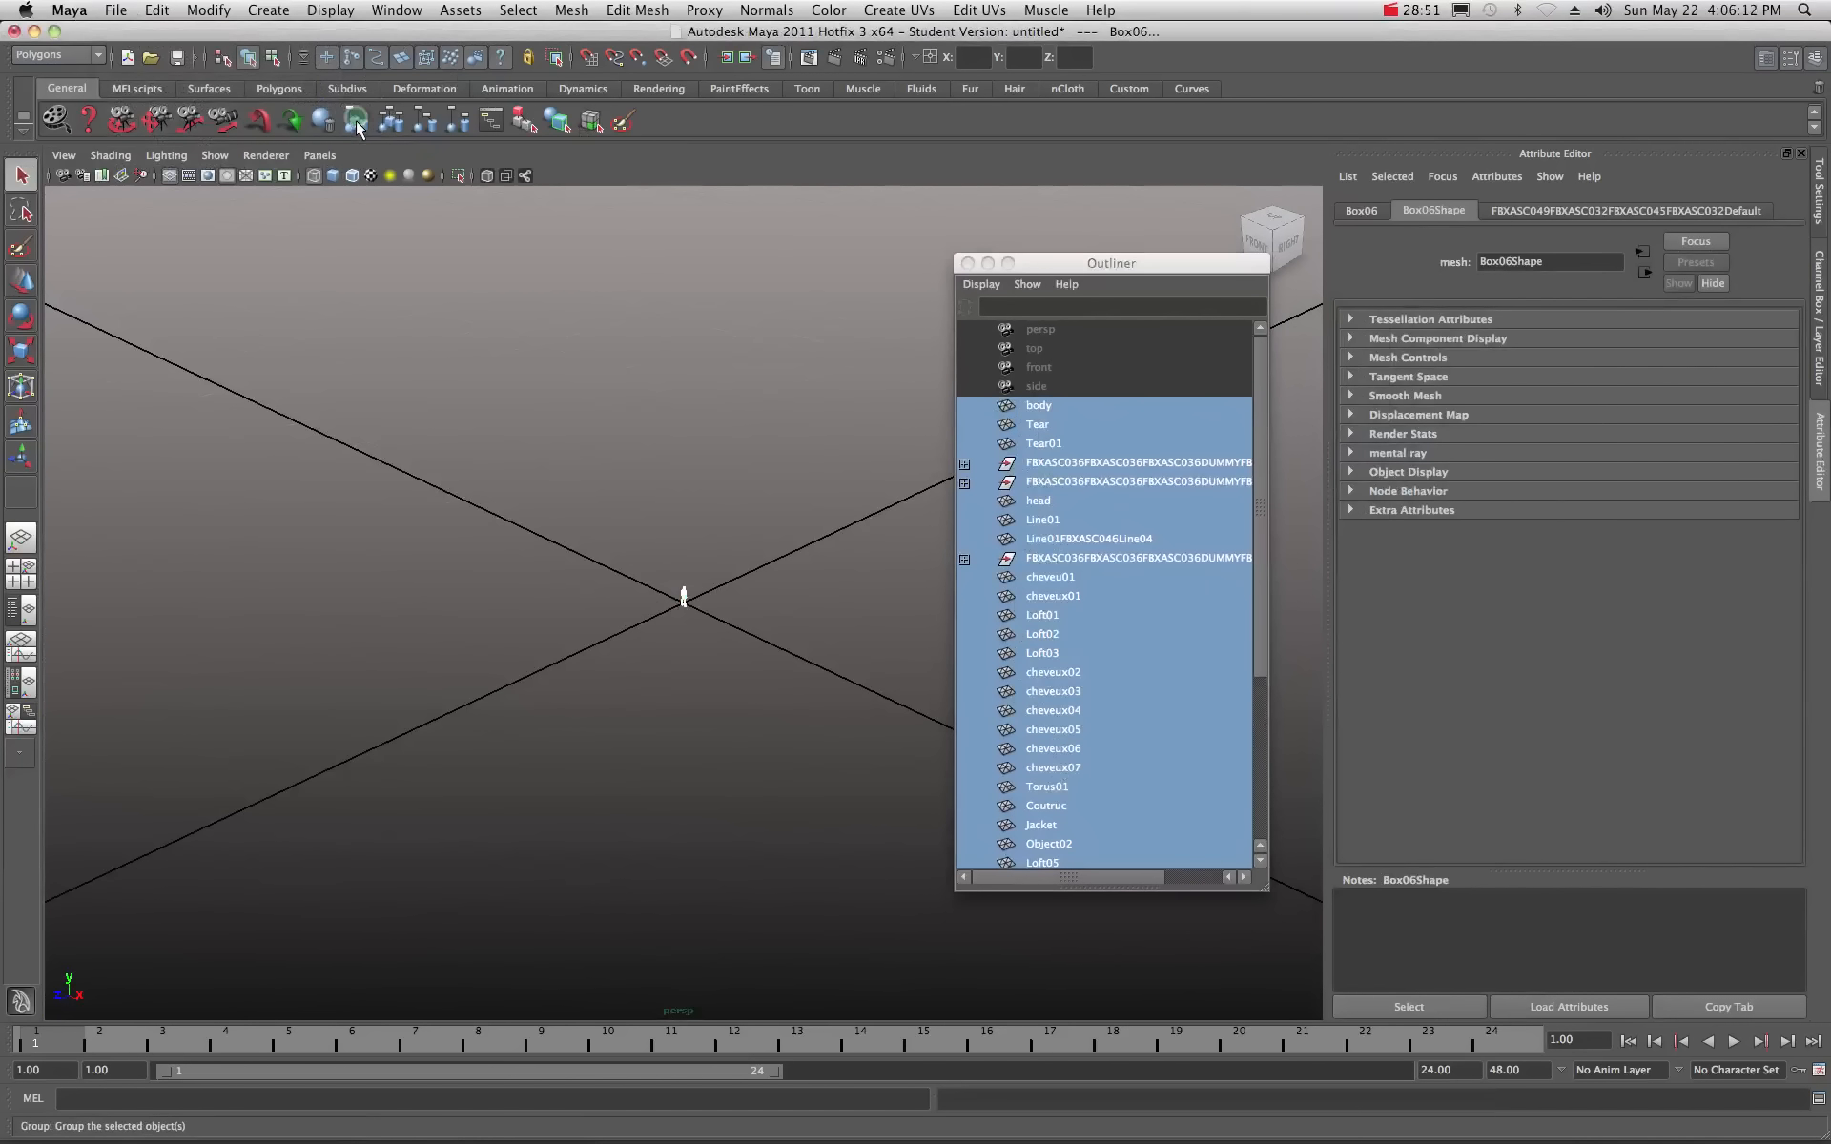
{"action": "left_click", "coordinate": [357, 122]}
{"action": "left_click", "coordinate": [1049, 417]}
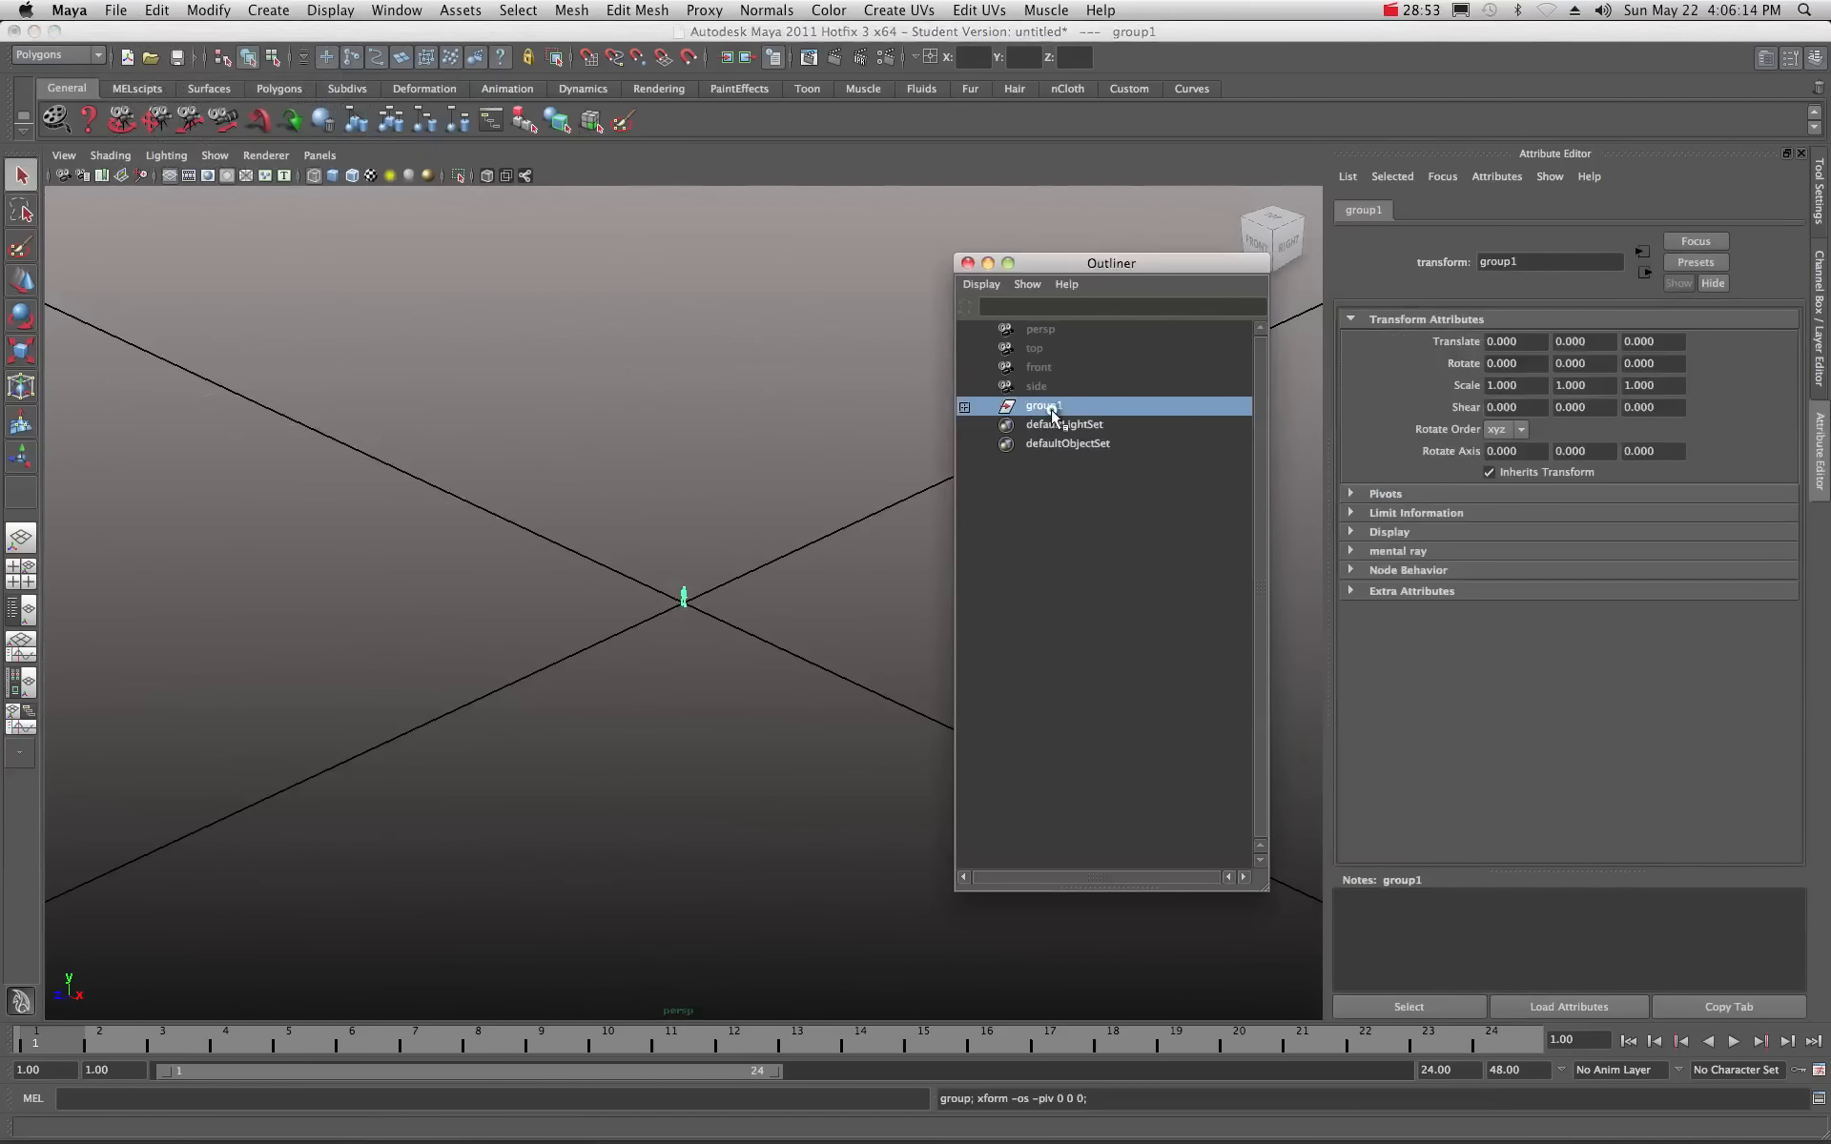
{"action": "double_click", "coordinate": [1053, 408]}
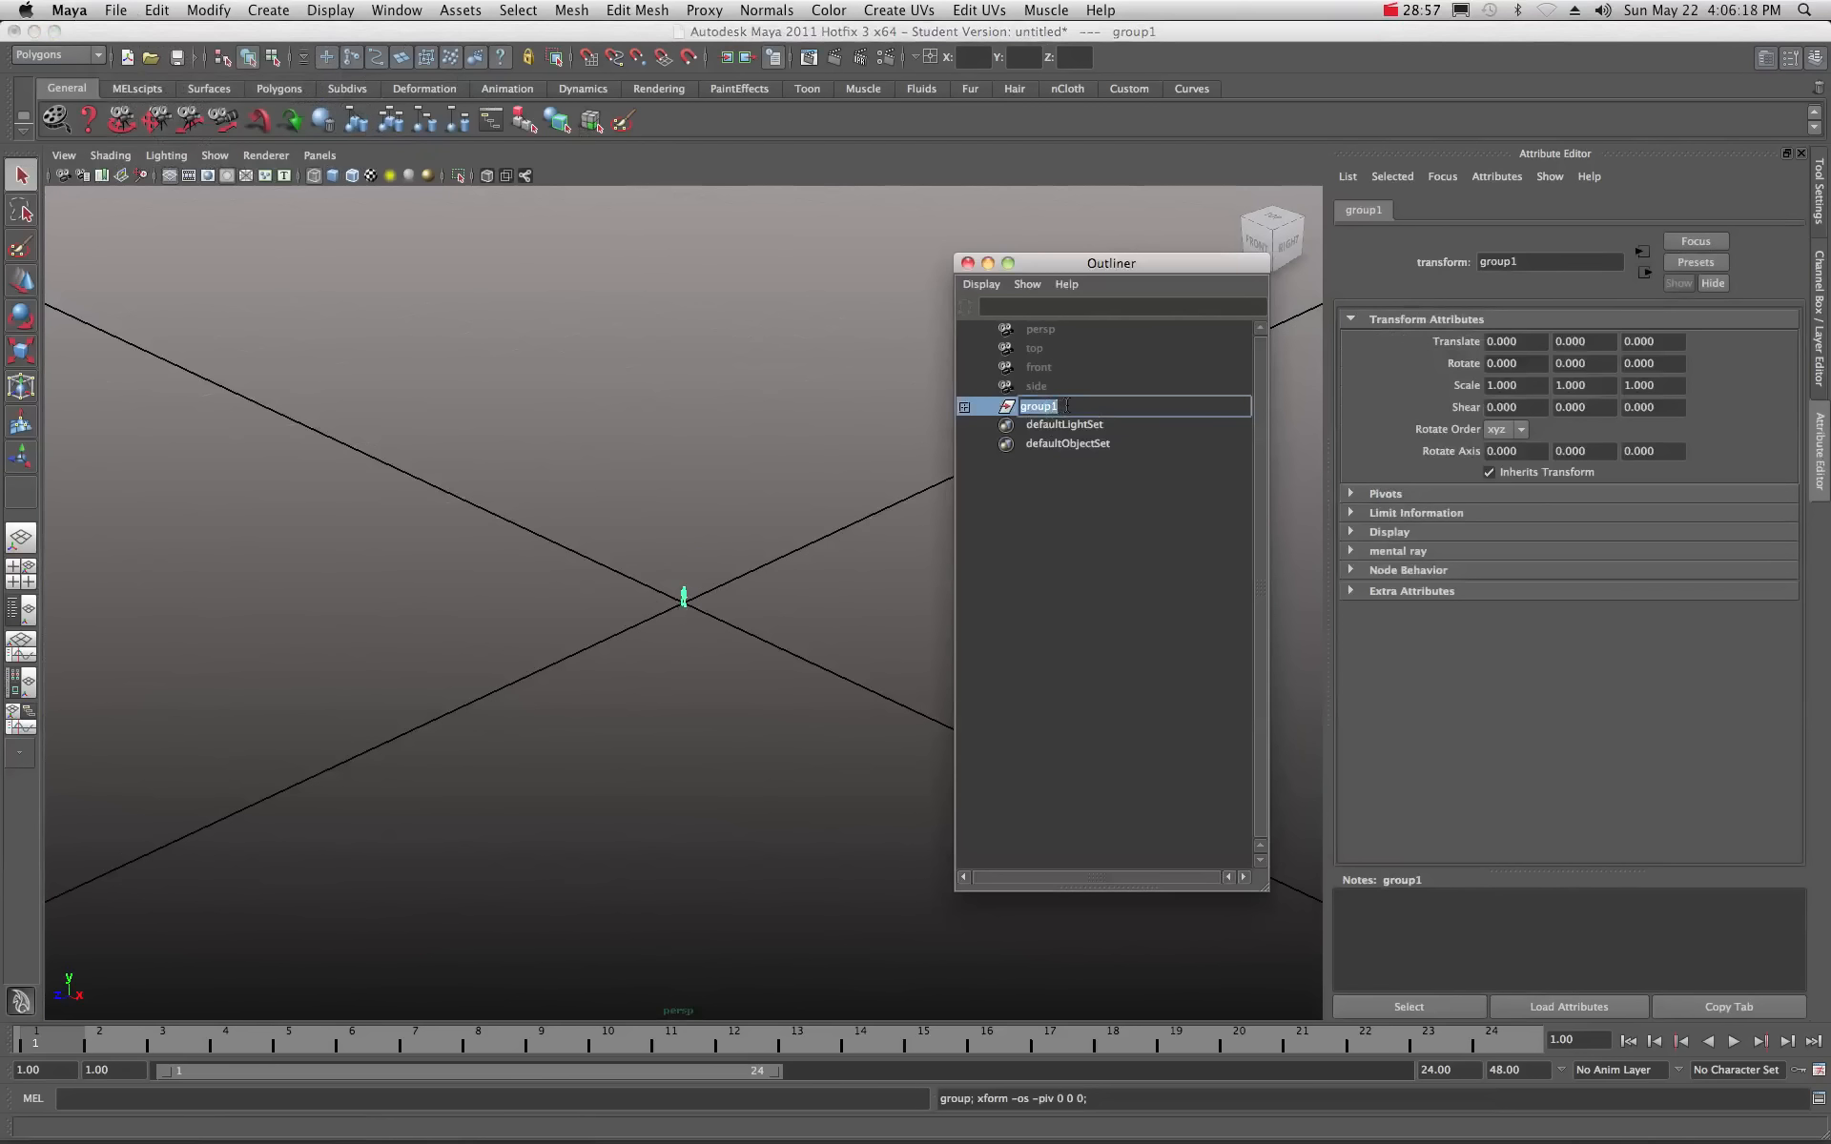
{"action": "type", "text": "woman"}
{"action": "left_click", "coordinate": [1048, 475]}
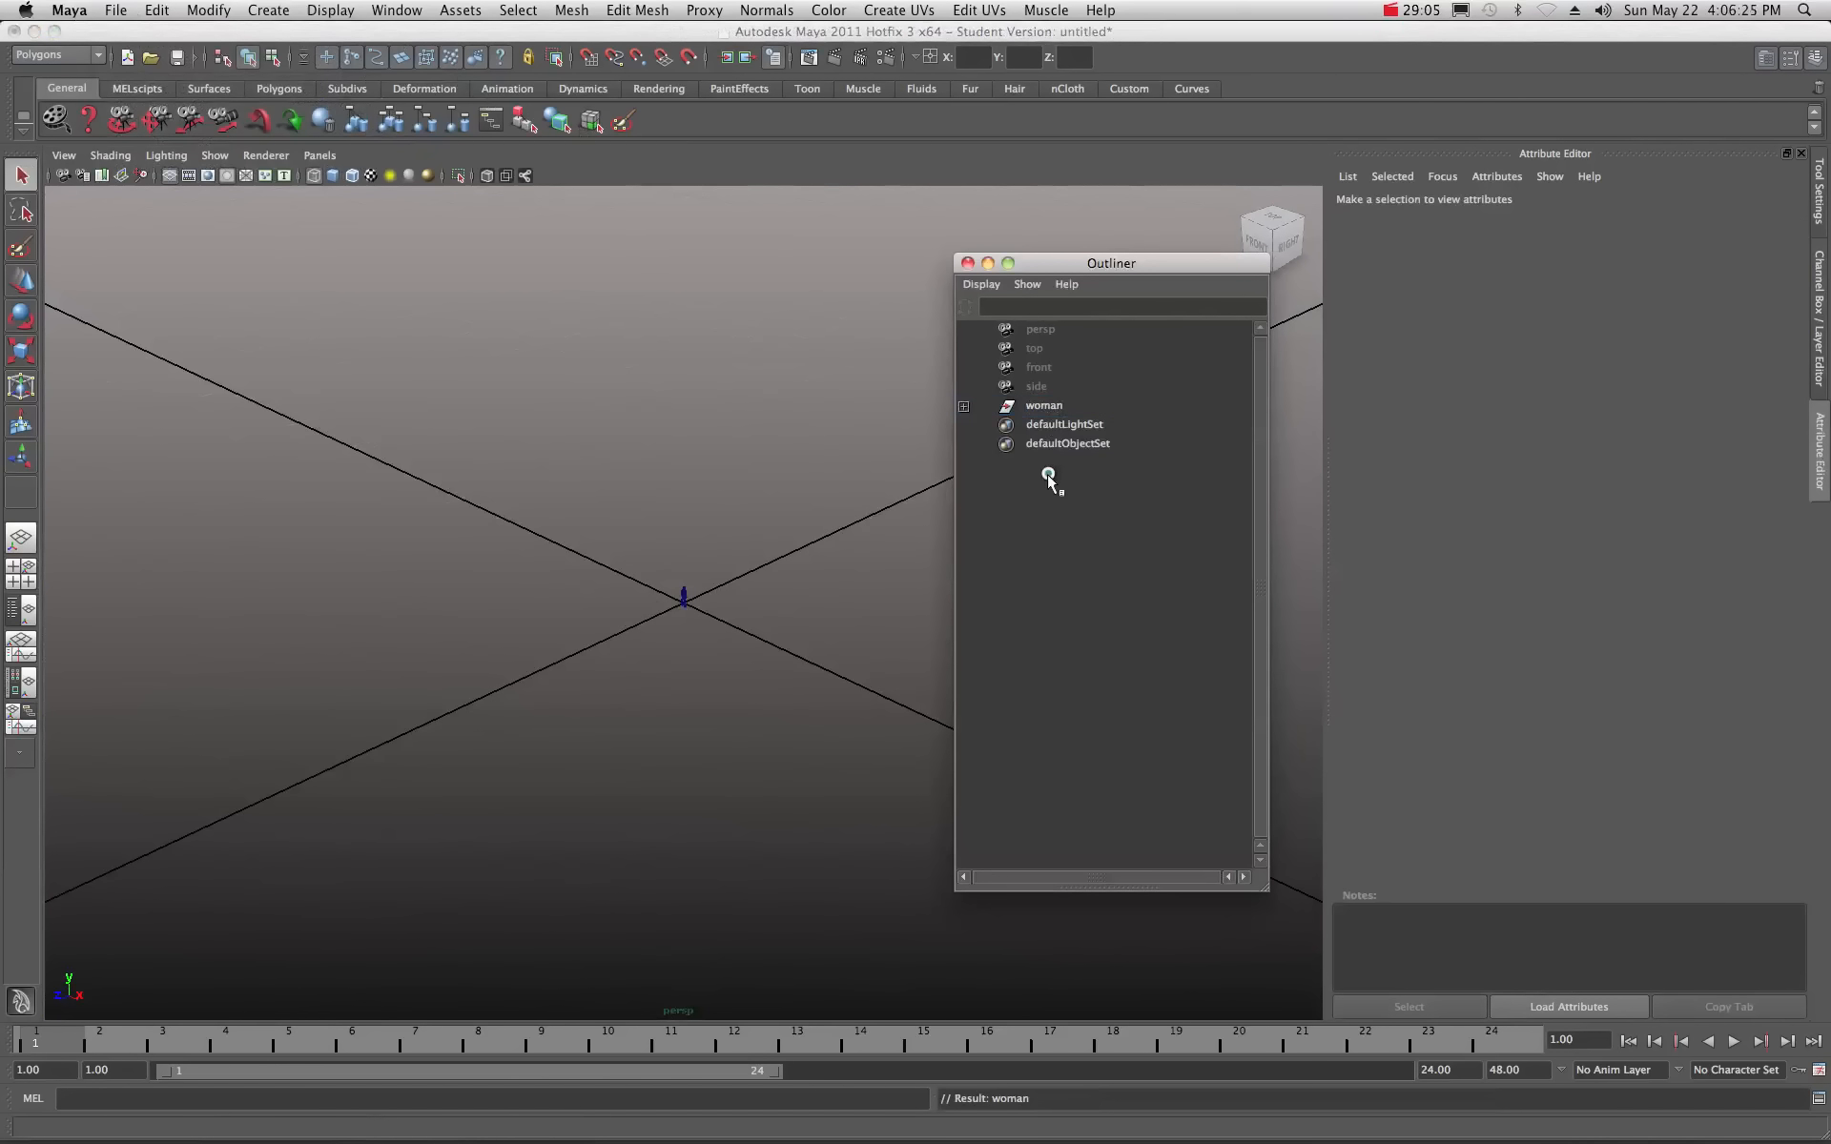
Expand the woman group, check its body node on its own, and reselect the whole group.
{"action": "left_click", "coordinate": [963, 406]}
{"action": "left_click", "coordinate": [1049, 425]}
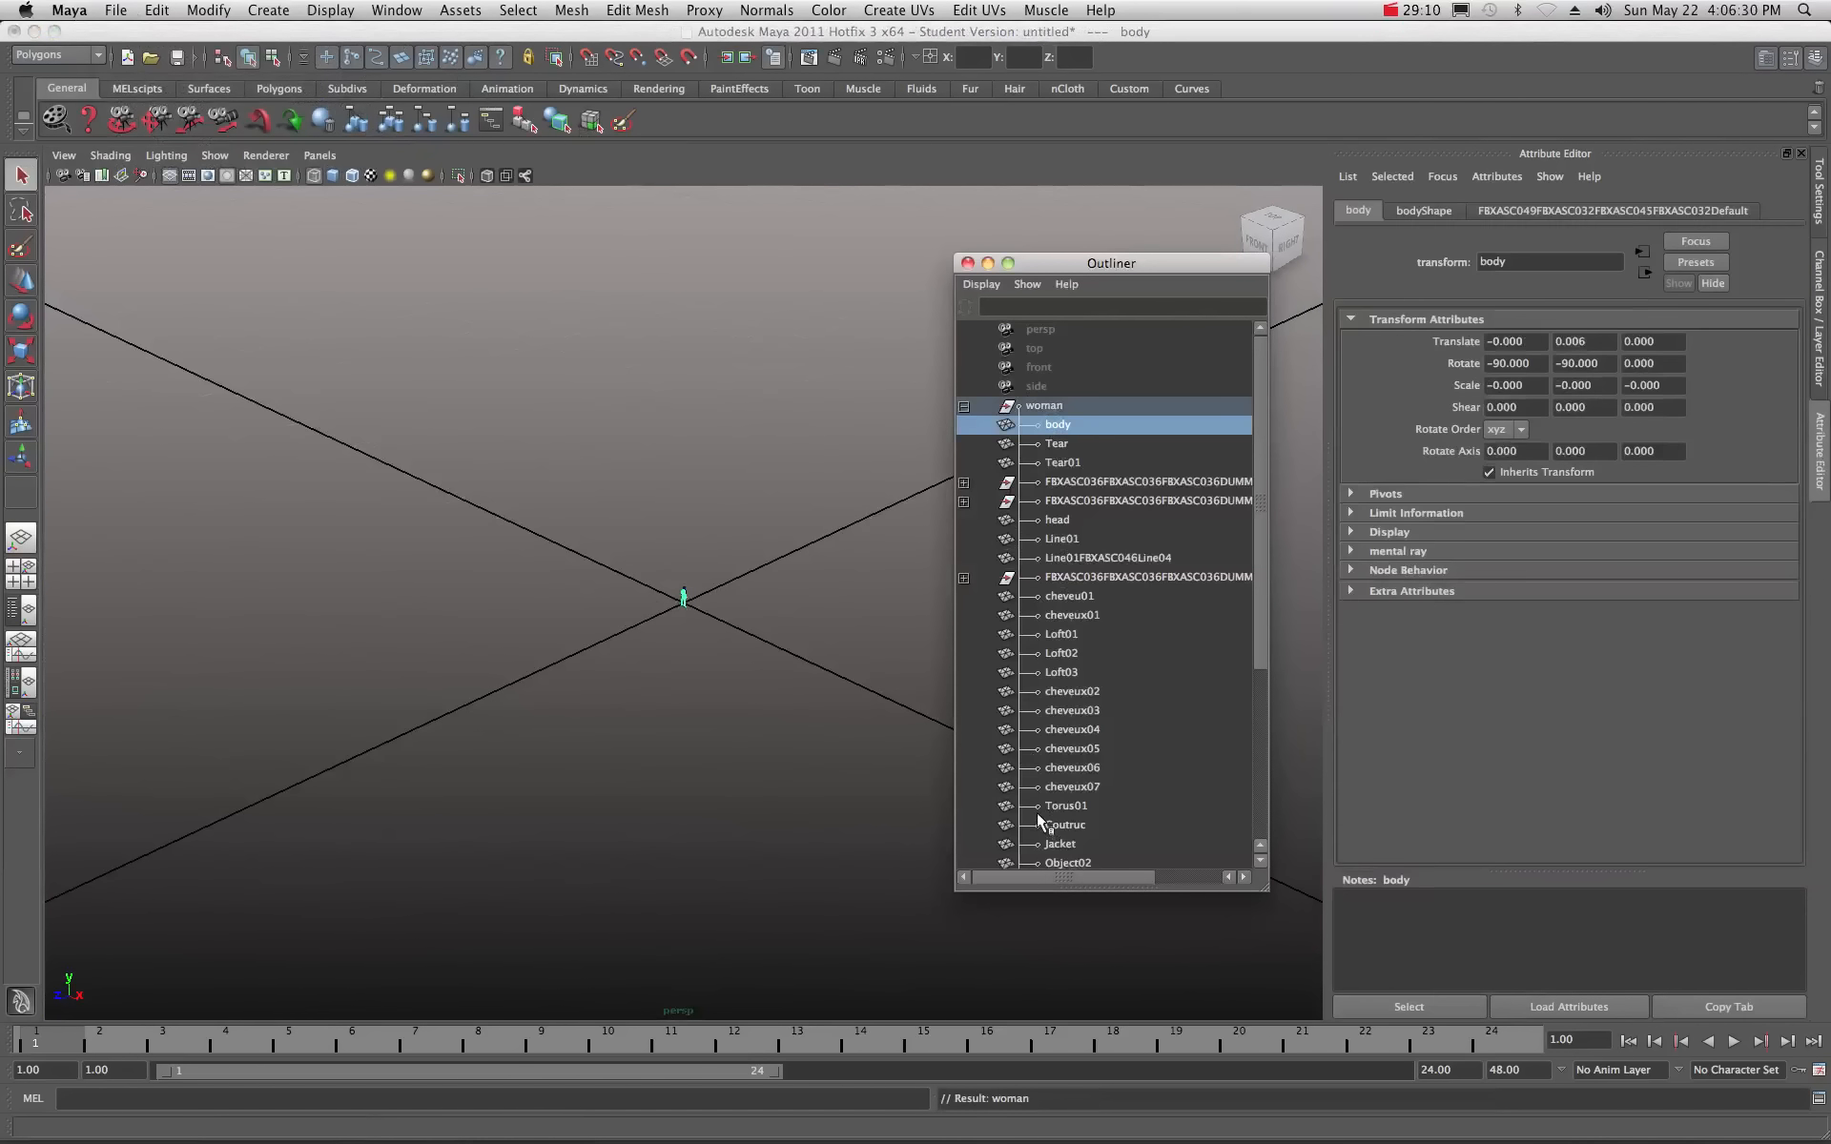
{"action": "left_click", "coordinate": [1051, 401]}
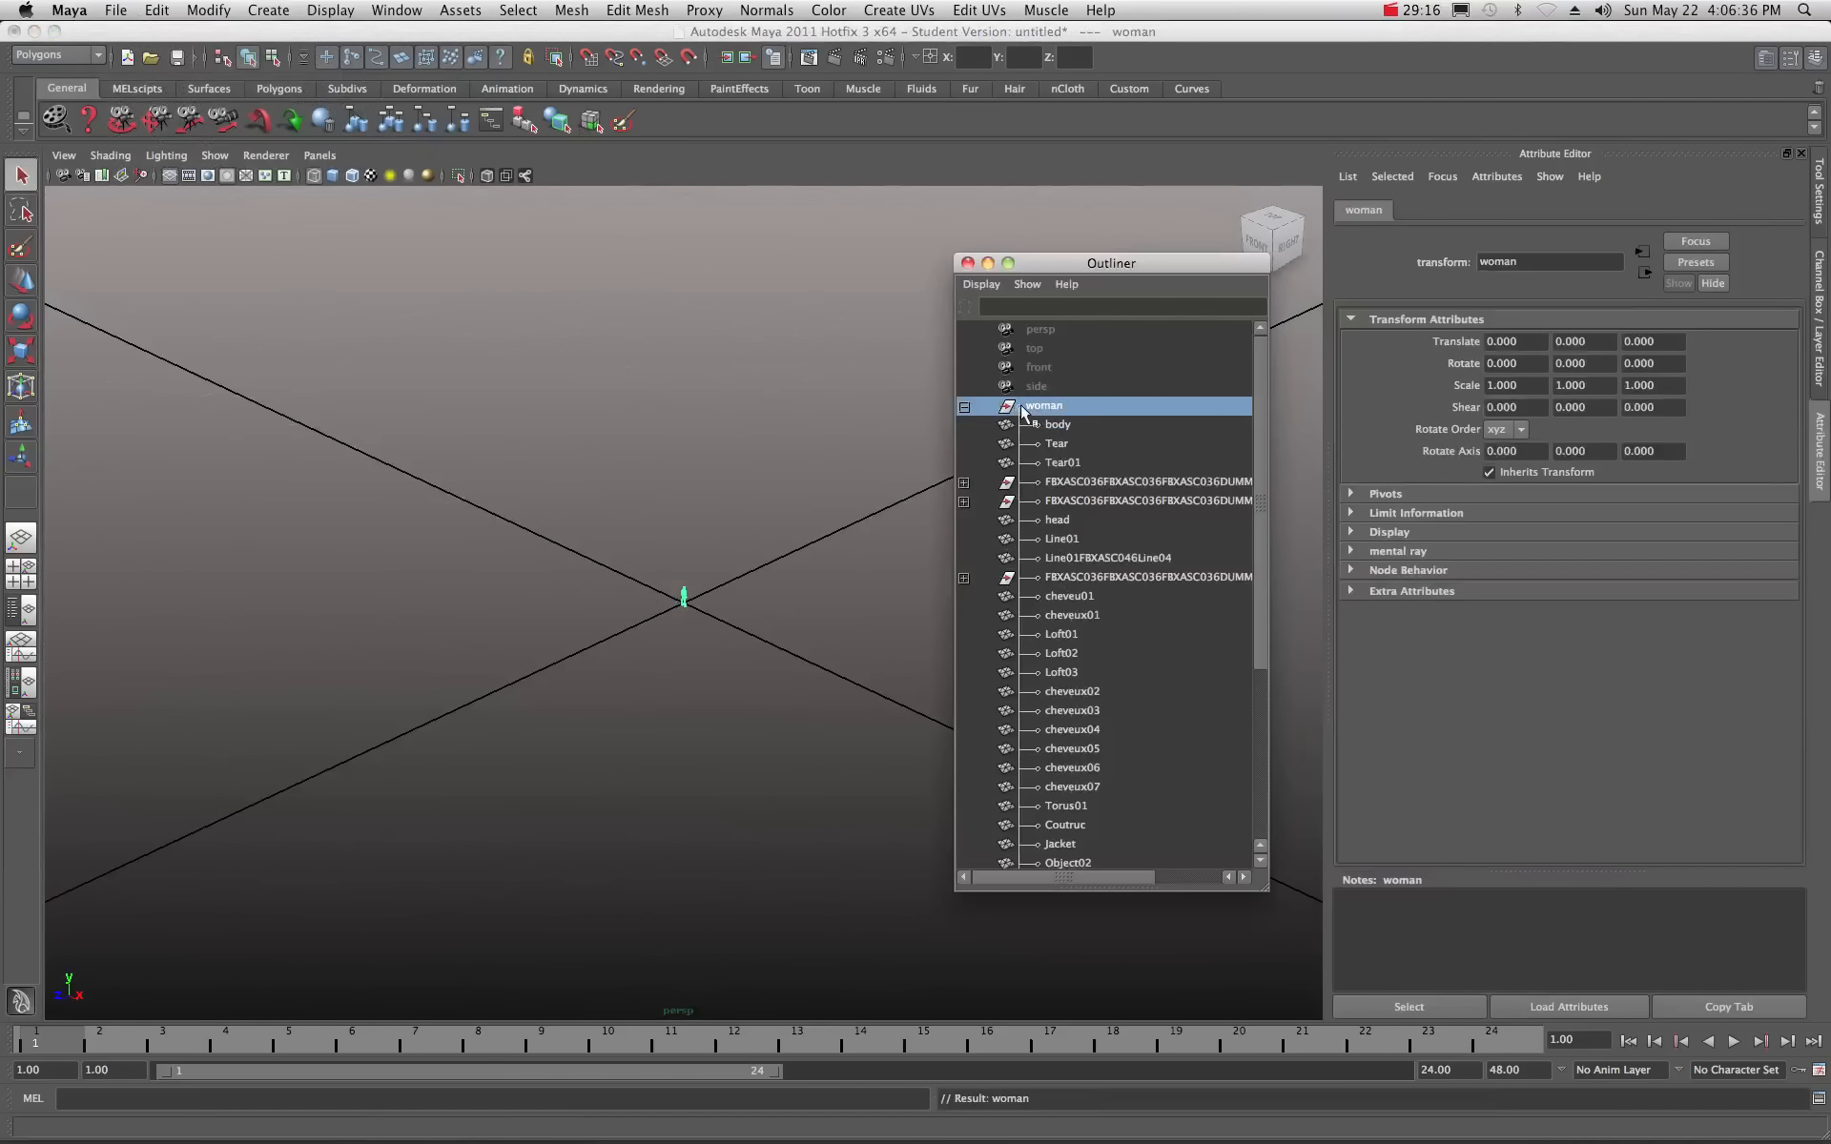
Scale the woman group up uniformly in repeated passes to about 1423.04 on all axes, so it stands tall over the grid.
{"action": "scroll", "coordinate": [682, 605], "scroll_direction": "up", "scroll_amount": 6}
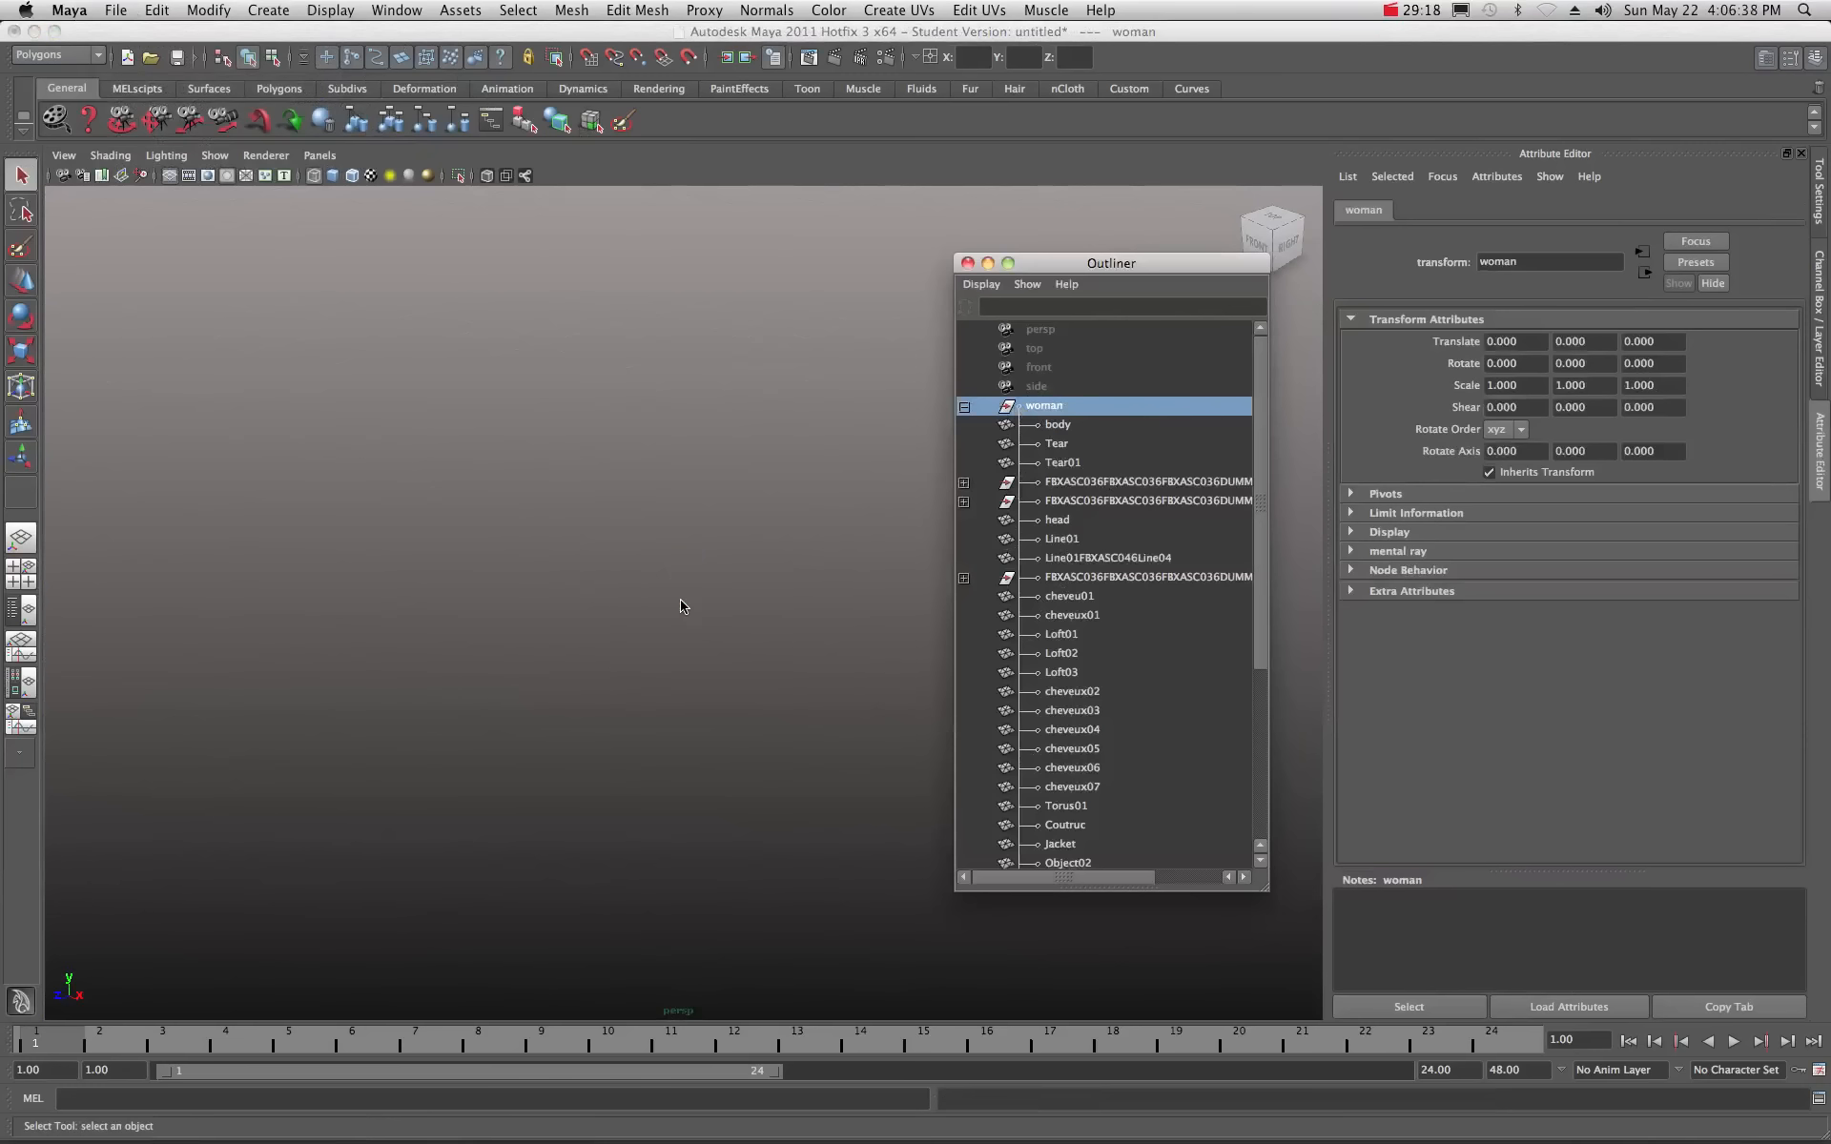
{"action": "scroll", "coordinate": [683, 605], "scroll_direction": "down", "scroll_amount": 4}
{"action": "left_click", "coordinate": [21, 351]}
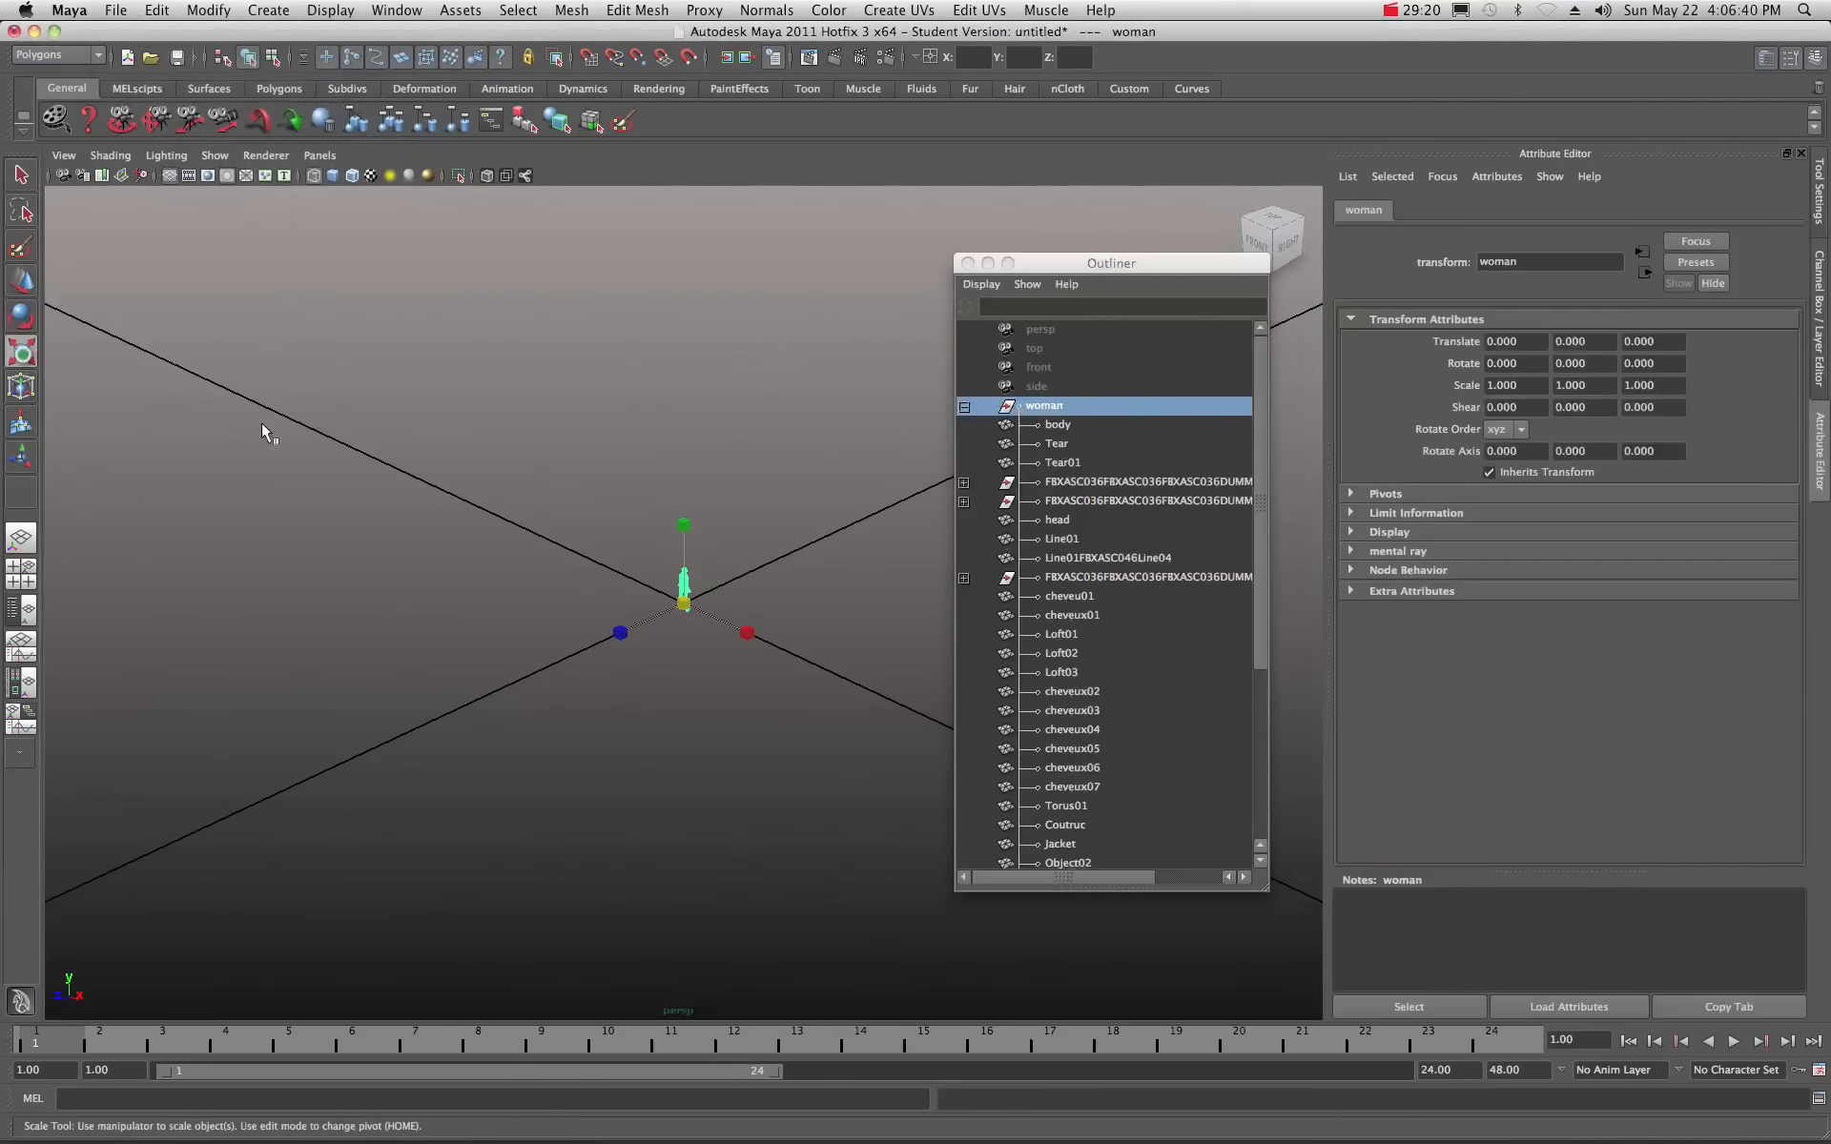
{"action": "left_click_drag", "start_coordinate": [683, 603], "coordinate": [911, 844]}
{"action": "left_click_drag", "start_coordinate": [691, 614], "coordinate": [939, 867]}
{"action": "left_click_drag", "start_coordinate": [682, 605], "coordinate": [875, 841]}
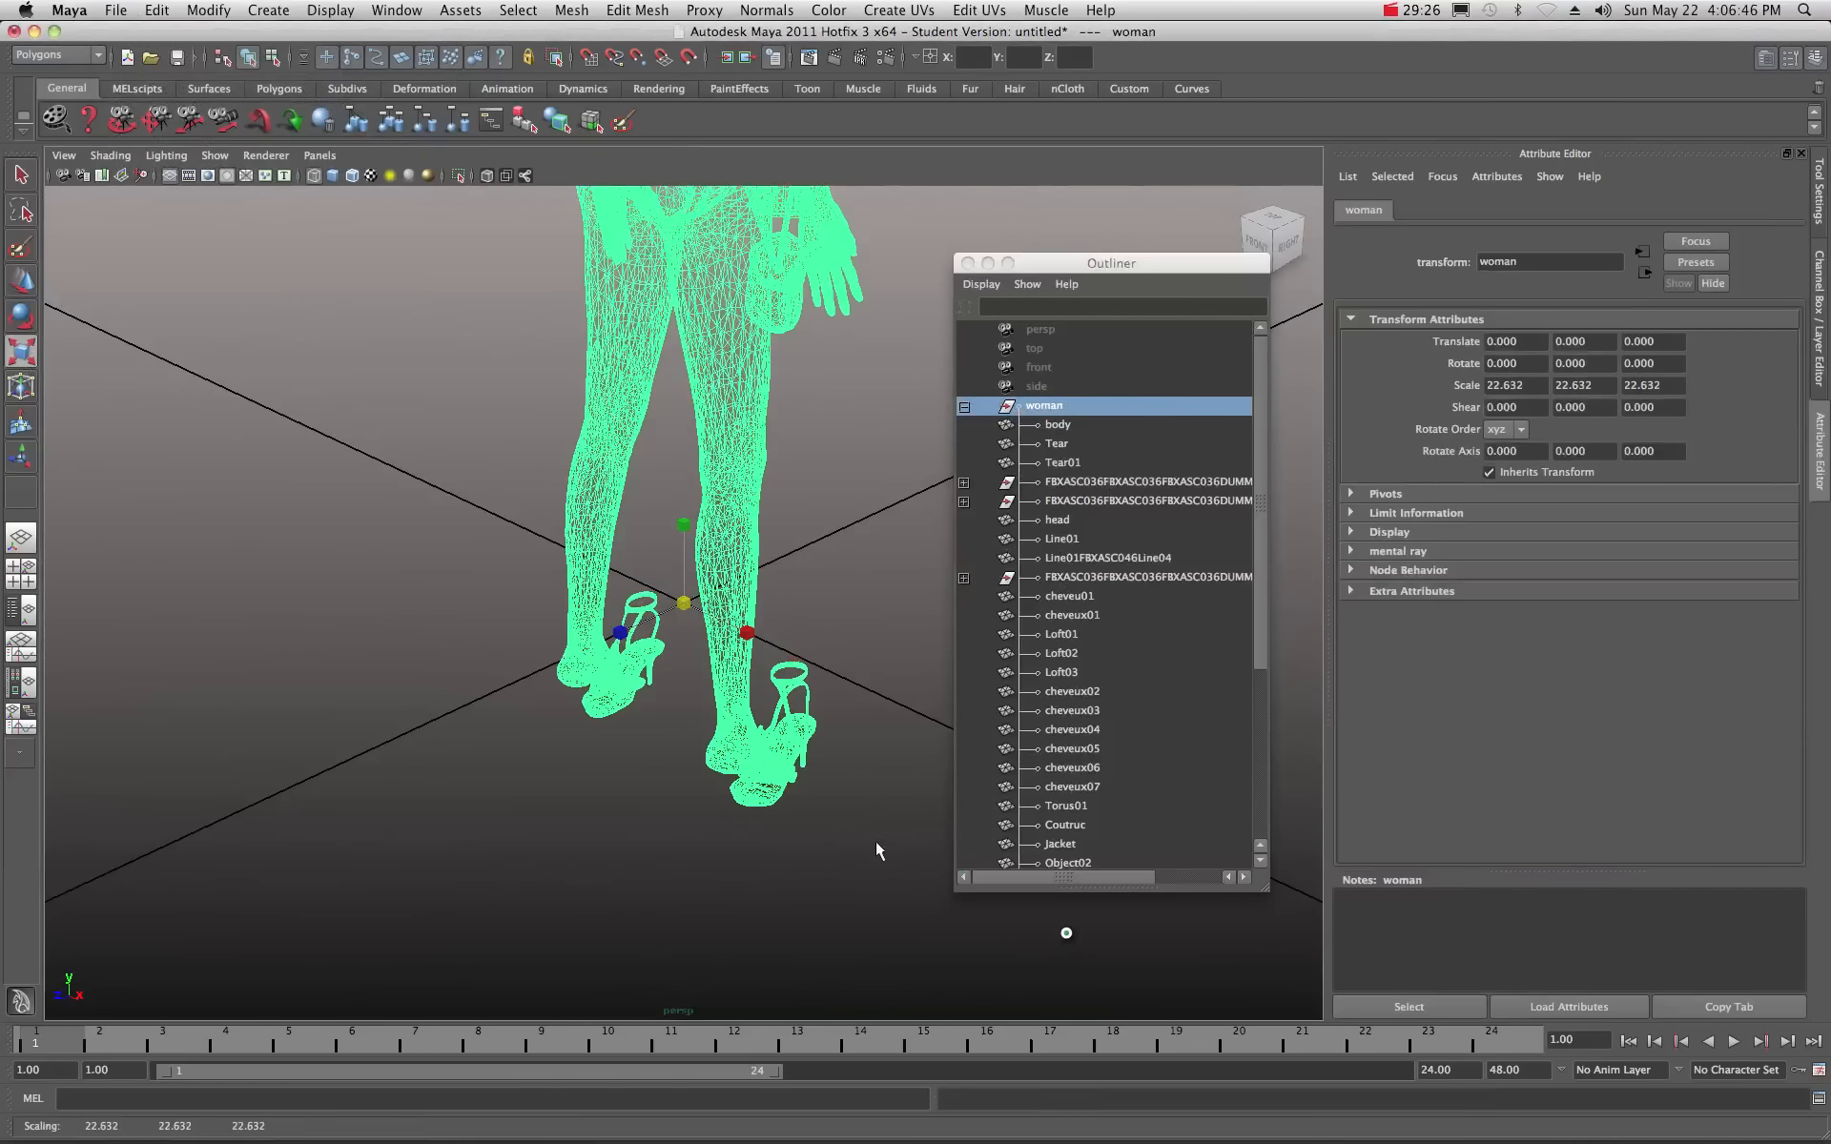
{"action": "right_click_drag", "start_coordinate": [1066, 933], "coordinate": [534, 532], "text": "alt"}
{"action": "left_click_drag", "start_coordinate": [685, 607], "coordinate": [1178, 870]}
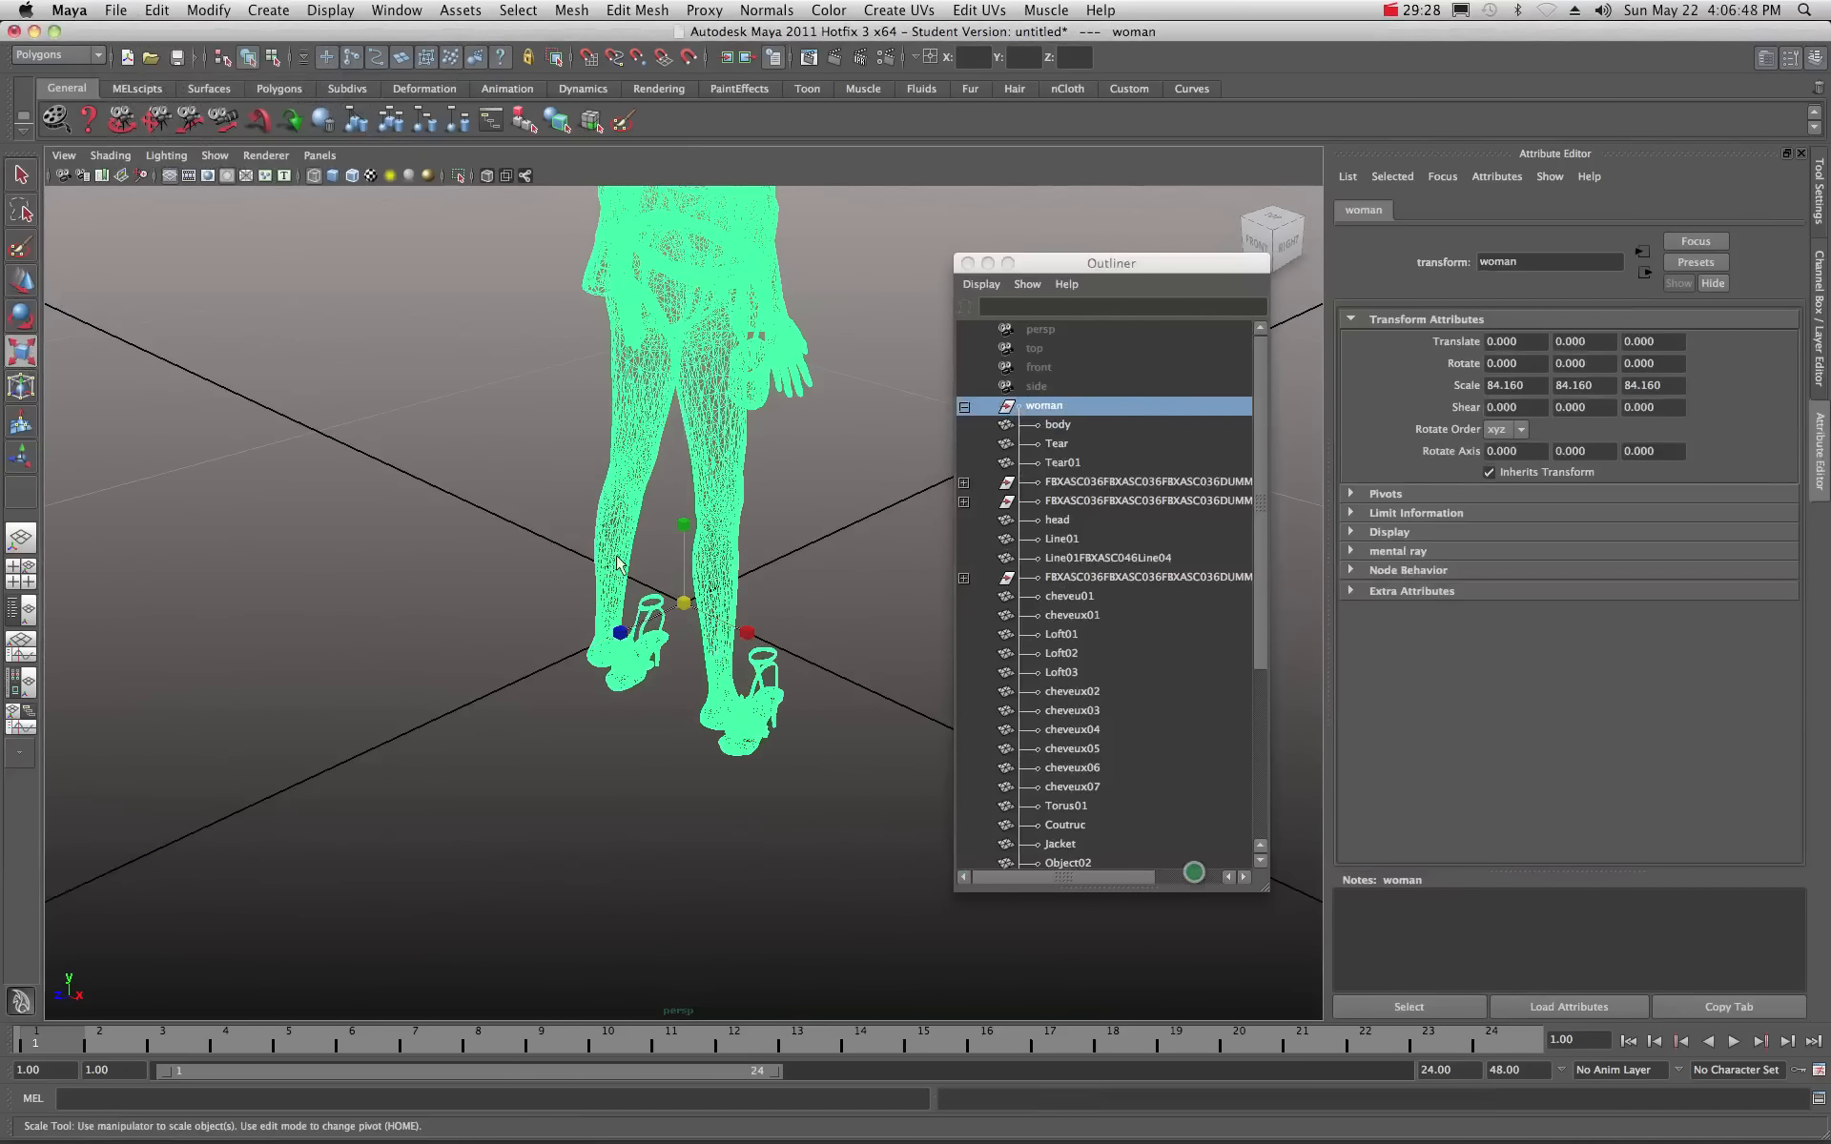
{"action": "right_click_drag", "start_coordinate": [1189, 871], "coordinate": [608, 552], "text": "alt"}
{"action": "left_click_drag", "start_coordinate": [671, 608], "coordinate": [935, 849]}
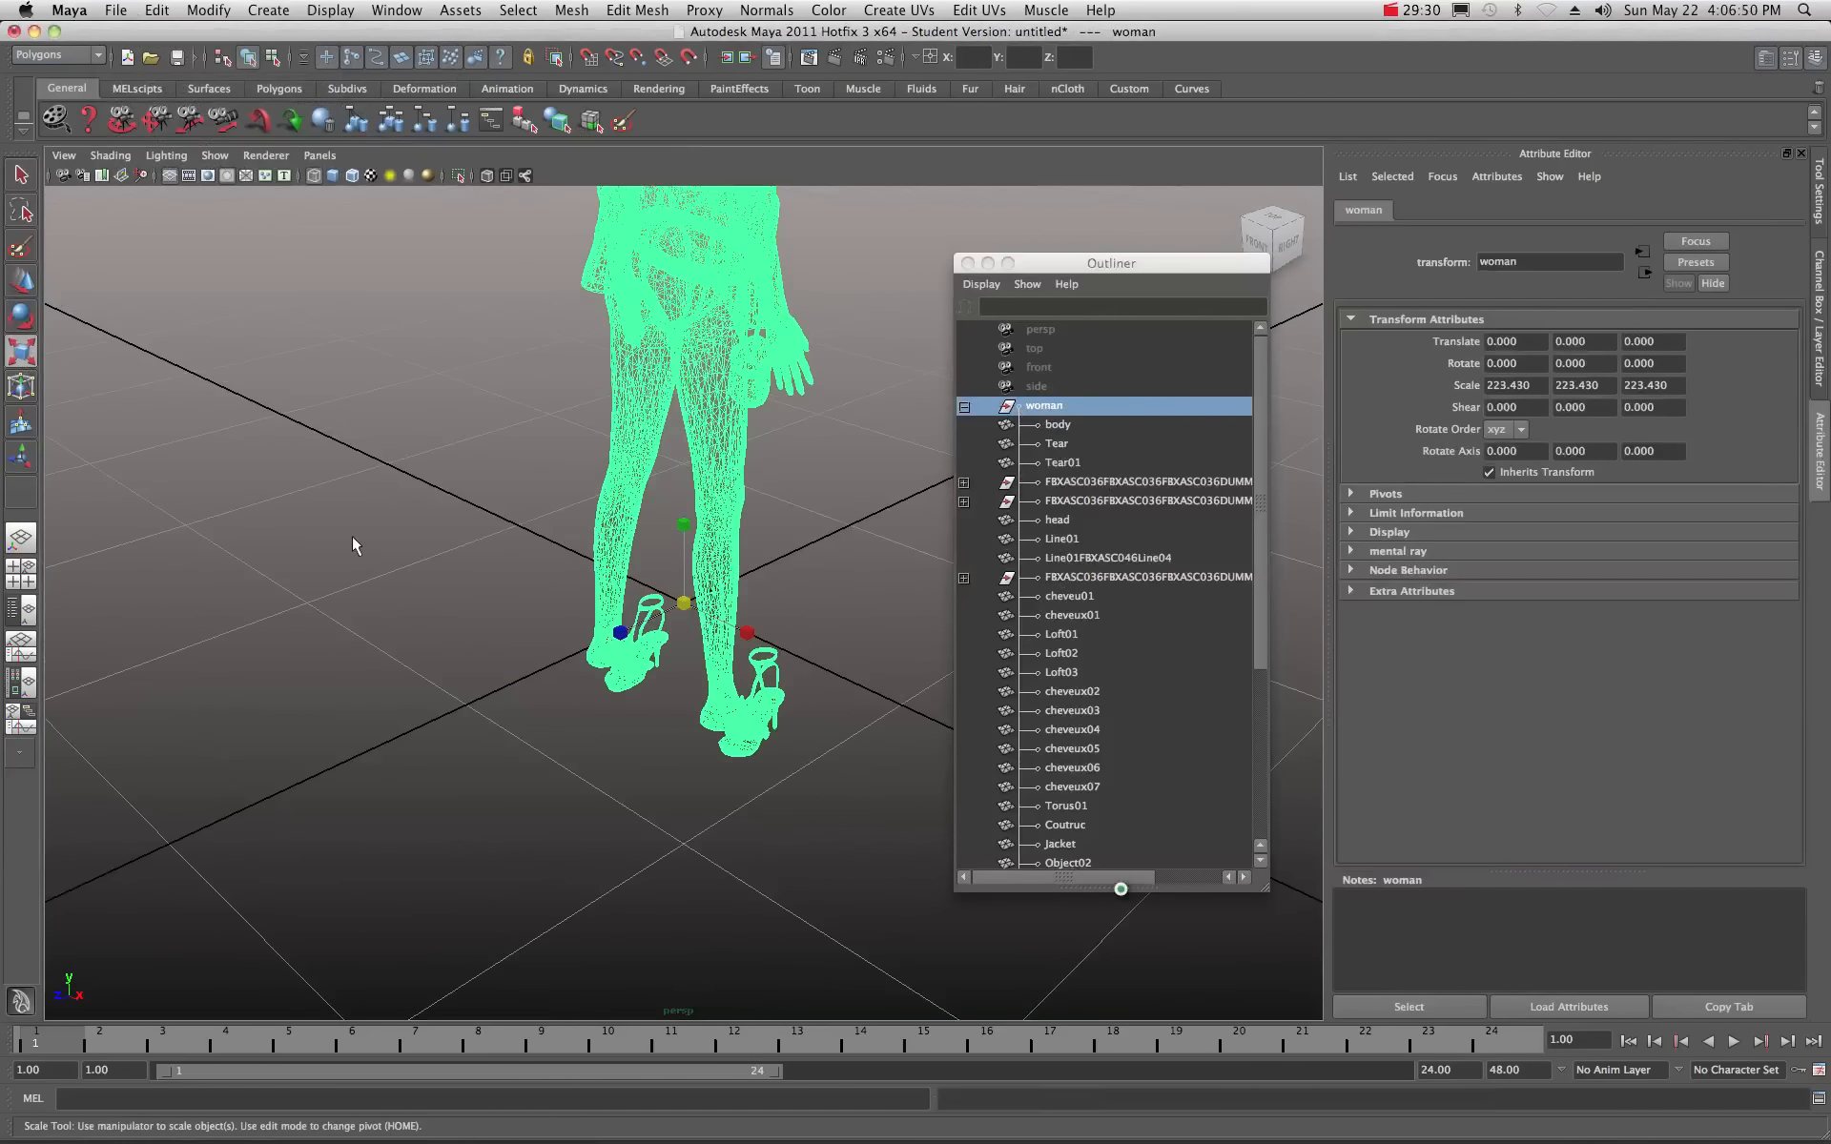
{"action": "right_click_drag", "start_coordinate": [1145, 863], "coordinate": [610, 553], "text": "alt"}
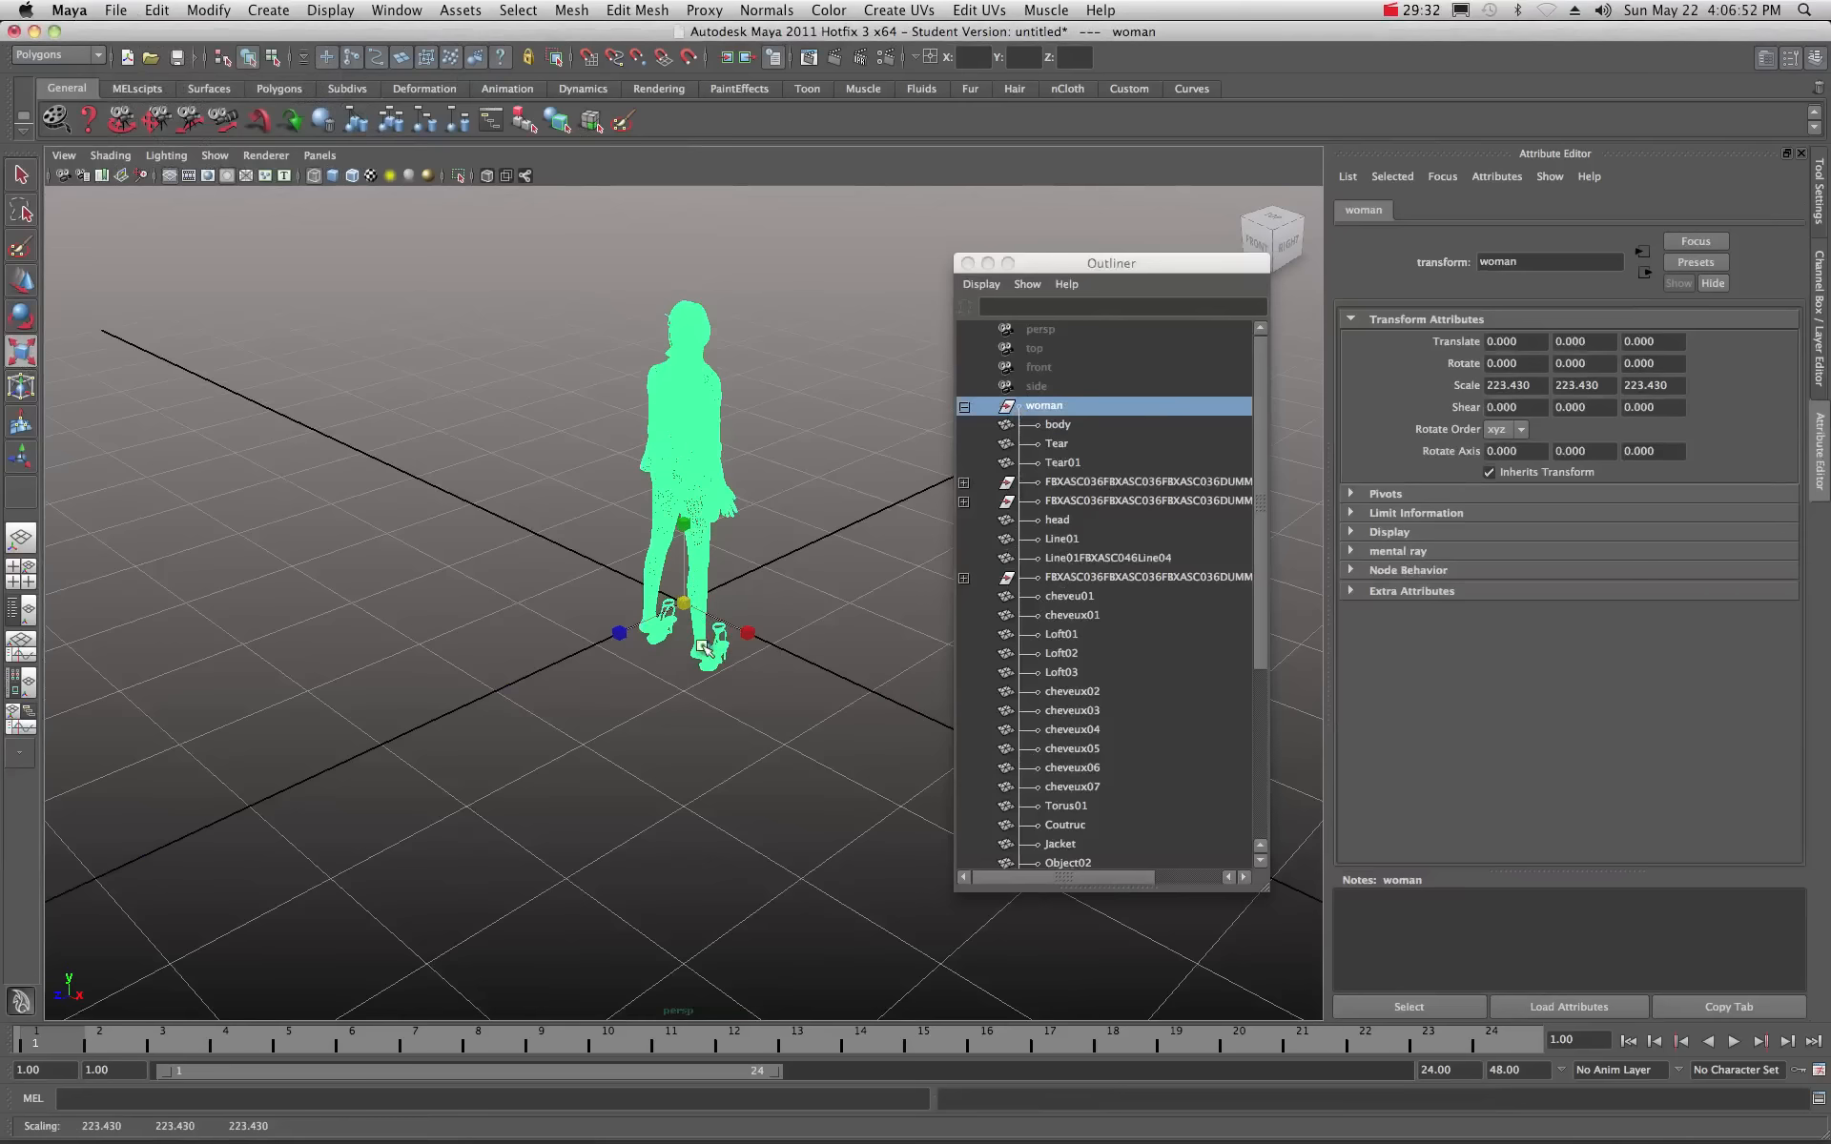
{"action": "left_click_drag", "start_coordinate": [709, 615], "coordinate": [916, 839]}
{"action": "right_click_drag", "start_coordinate": [915, 839], "coordinate": [546, 599], "text": "alt"}
{"action": "left_click_drag", "start_coordinate": [685, 605], "coordinate": [830, 752]}
{"action": "left_click_drag", "start_coordinate": [684, 605], "coordinate": [1038, 907]}
{"action": "right_click_drag", "start_coordinate": [1038, 907], "coordinate": [515, 560], "text": "alt"}
{"action": "scroll", "coordinate": [515, 558], "scroll_direction": "down", "scroll_amount": 4}
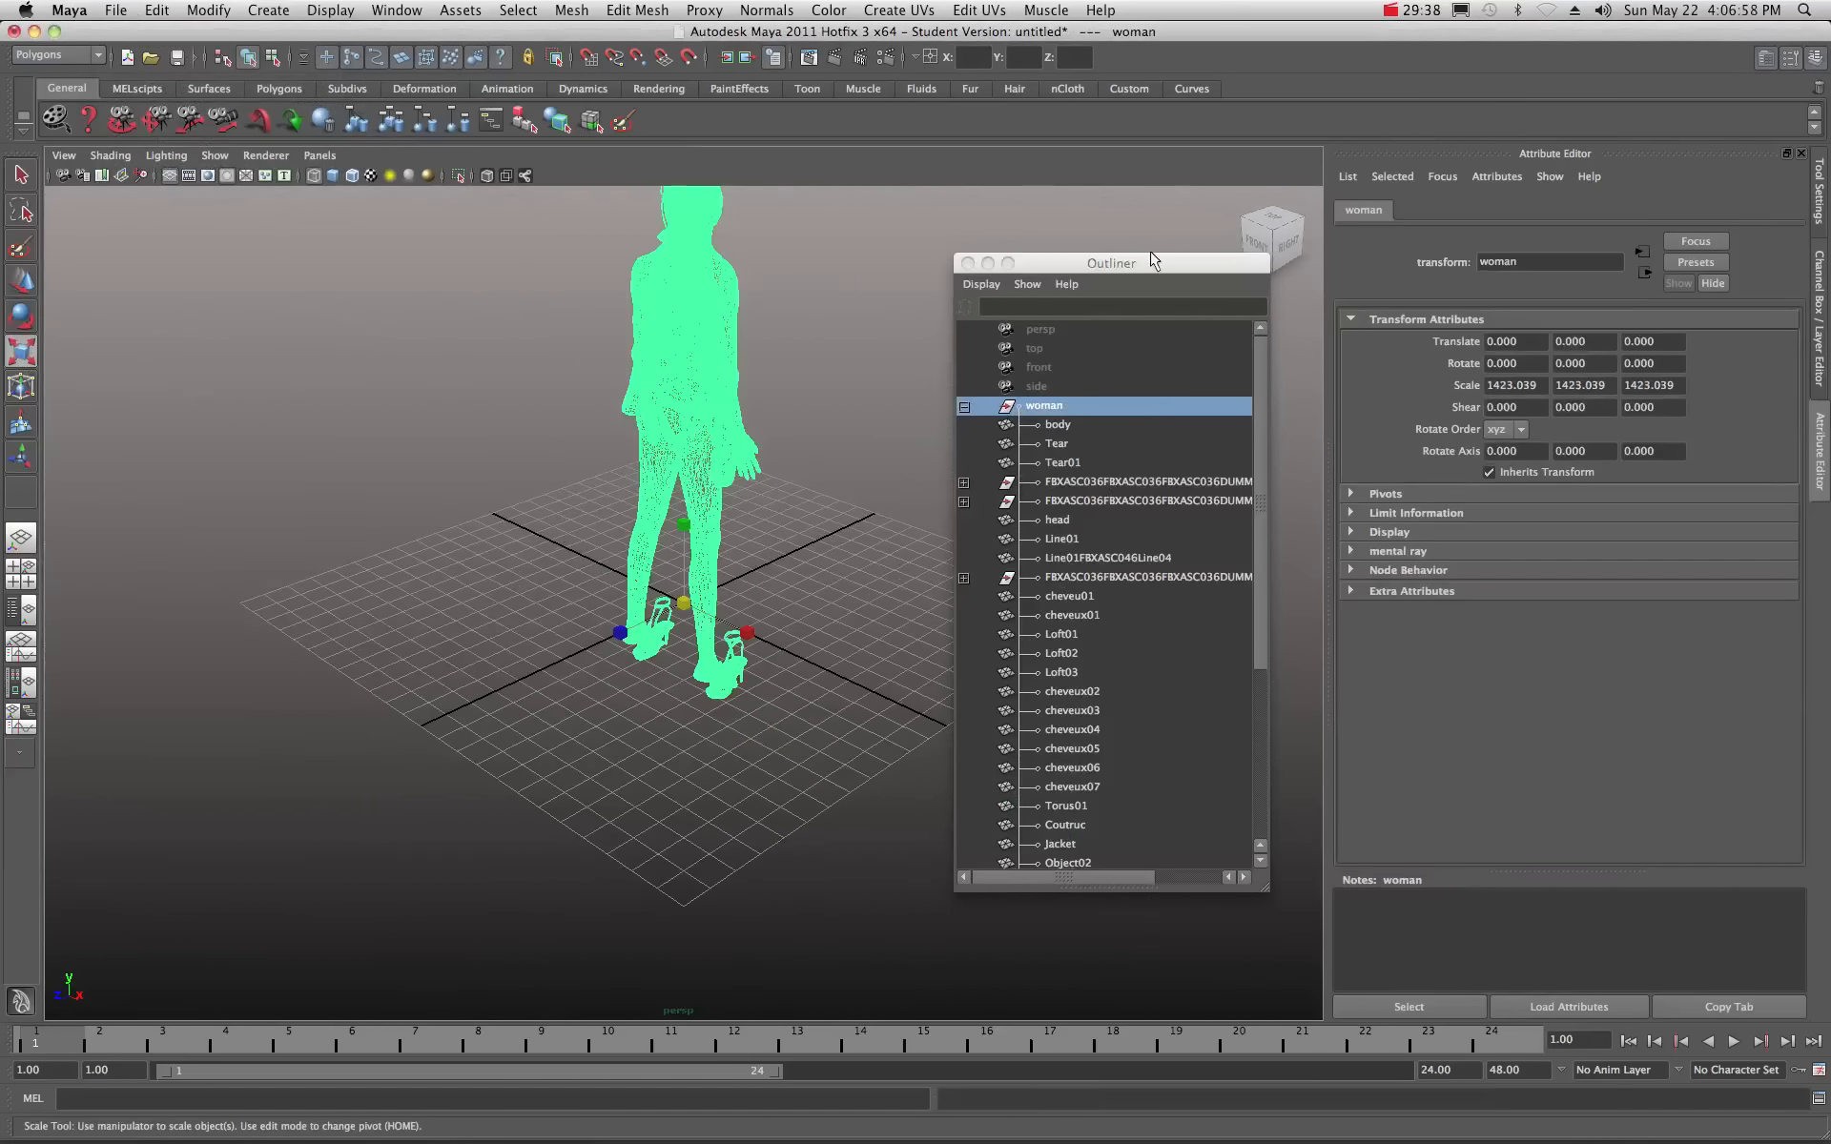
Put the Outliner away and show the woman figure as wireframe on shaded with nothing selected.
{"action": "left_click_drag", "start_coordinate": [1151, 270], "coordinate": [1231, 261]}
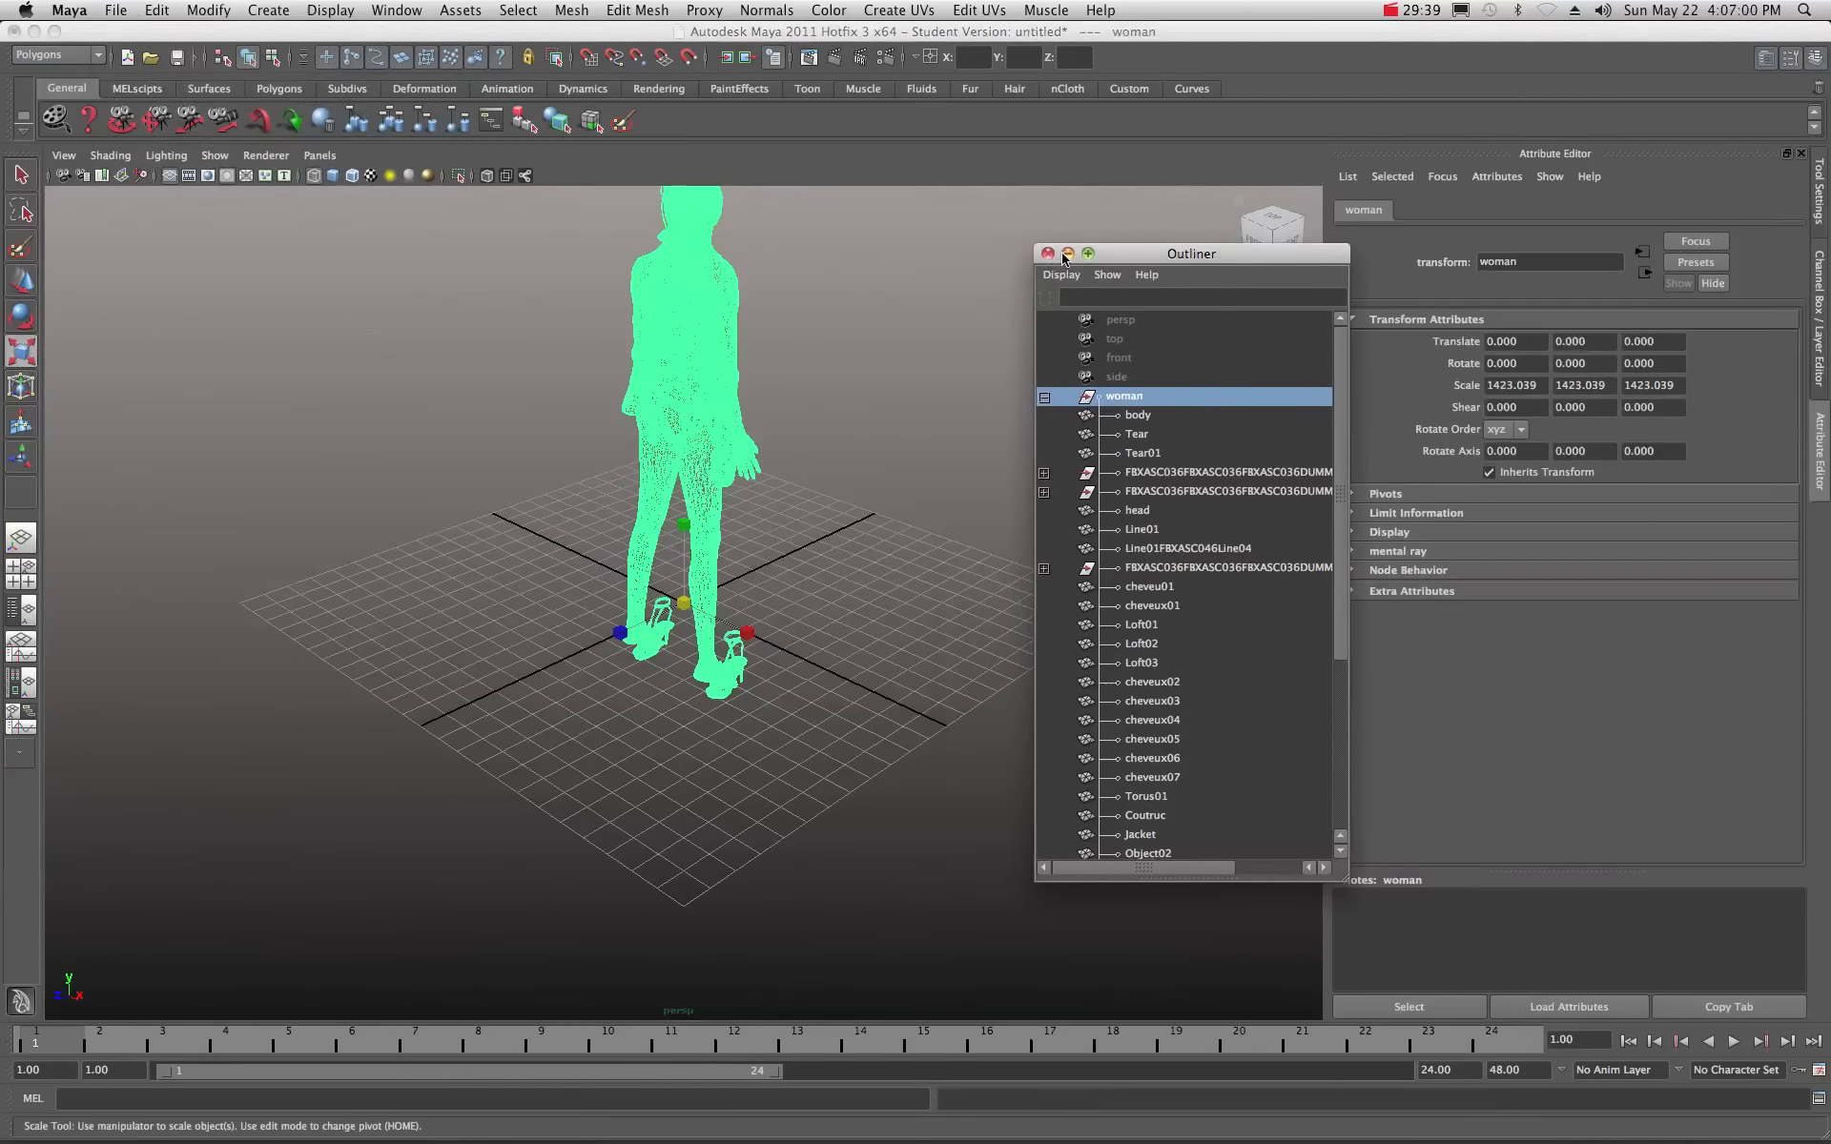
{"action": "double_click", "coordinate": [1130, 254]}
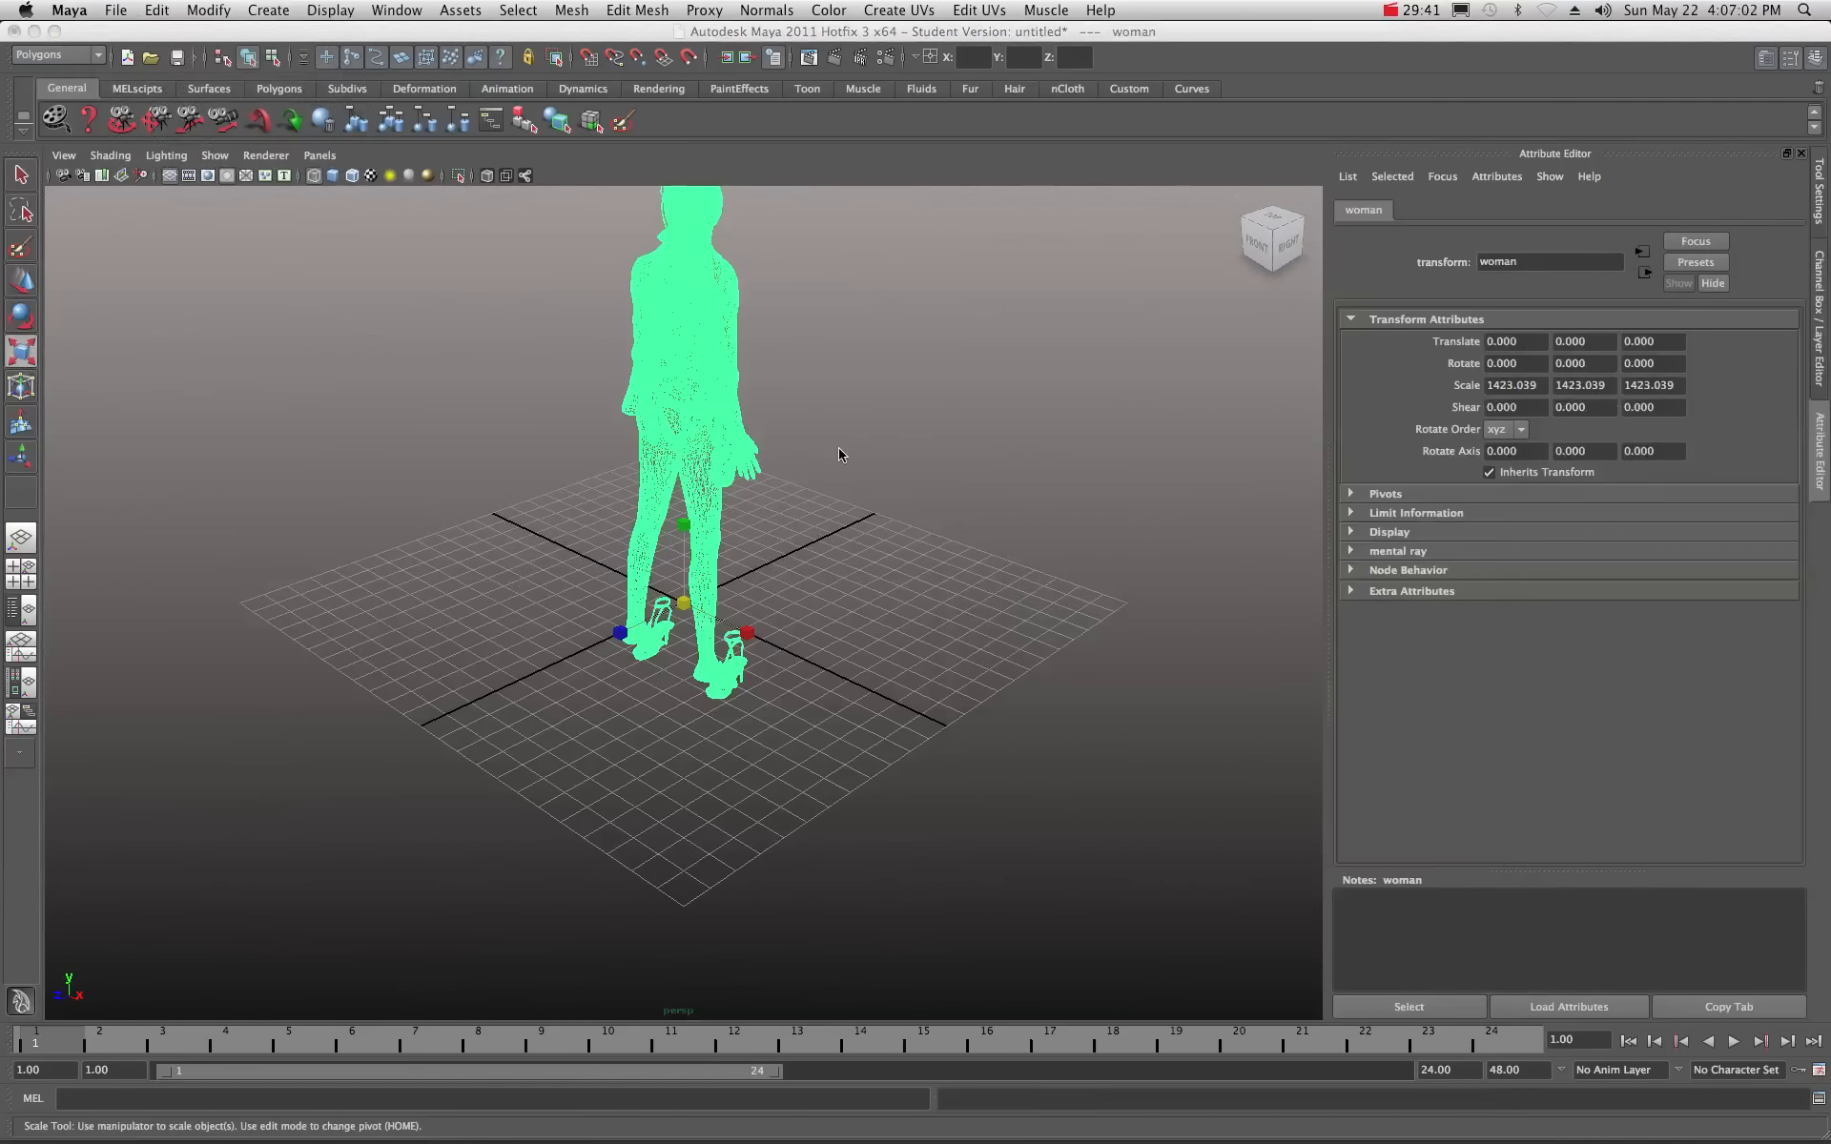
{"action": "scroll", "coordinate": [602, 408], "scroll_direction": "down", "scroll_amount": 2}
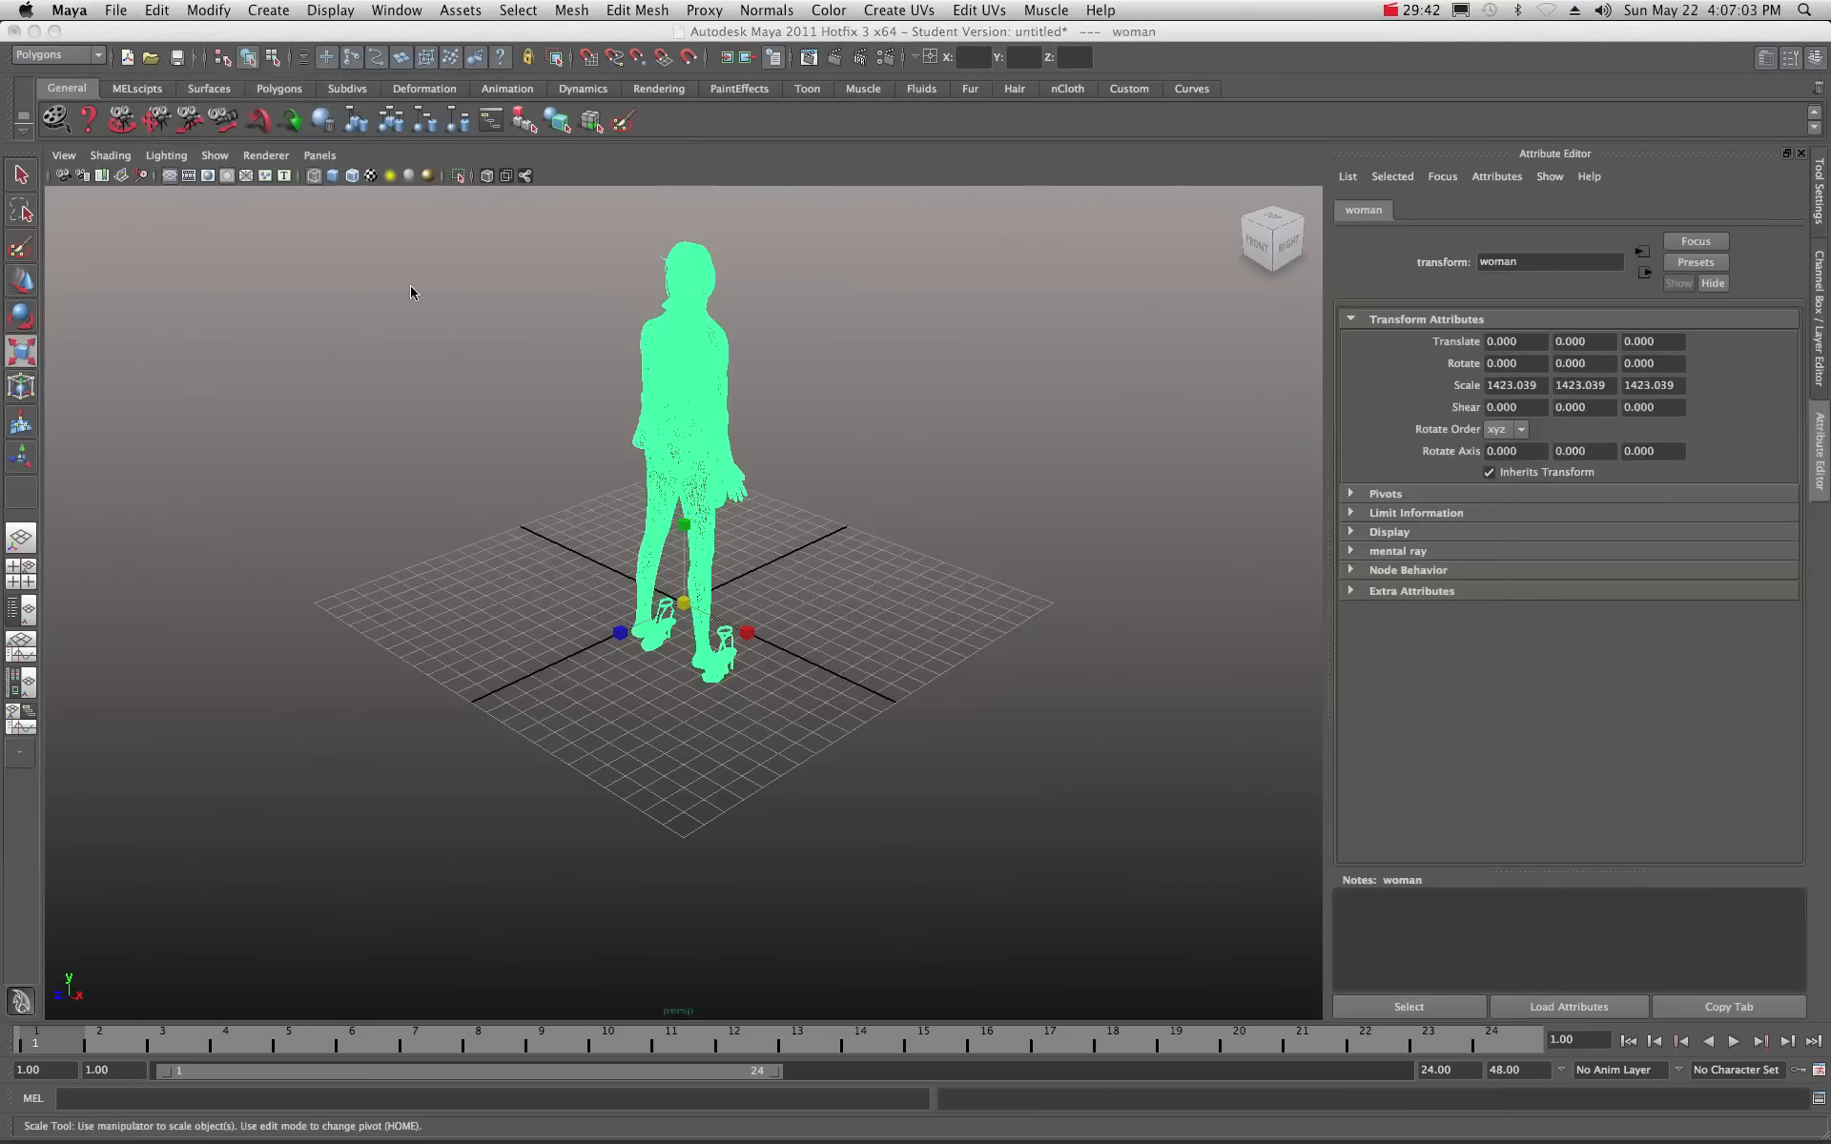
{"action": "left_click", "coordinate": [340, 177]}
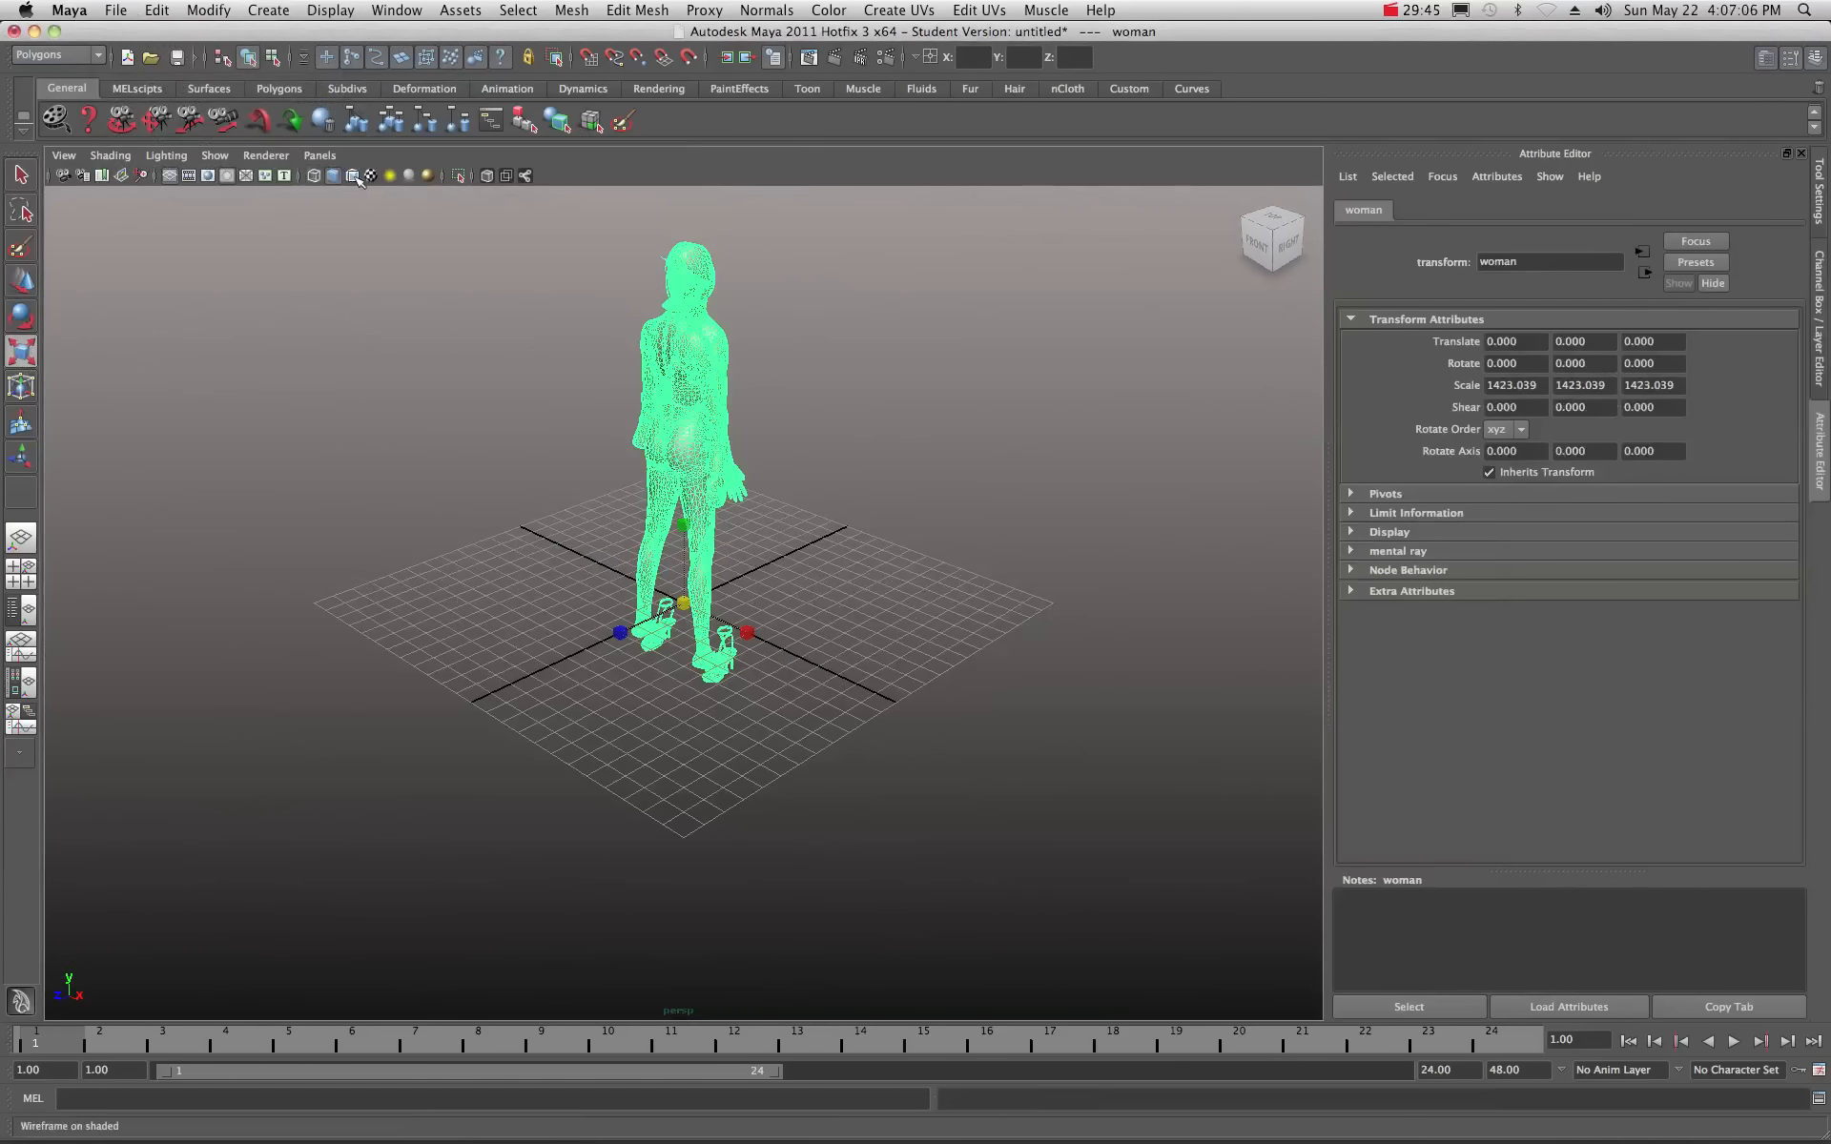
{"action": "left_click", "coordinate": [359, 180]}
{"action": "left_click", "coordinate": [424, 262]}
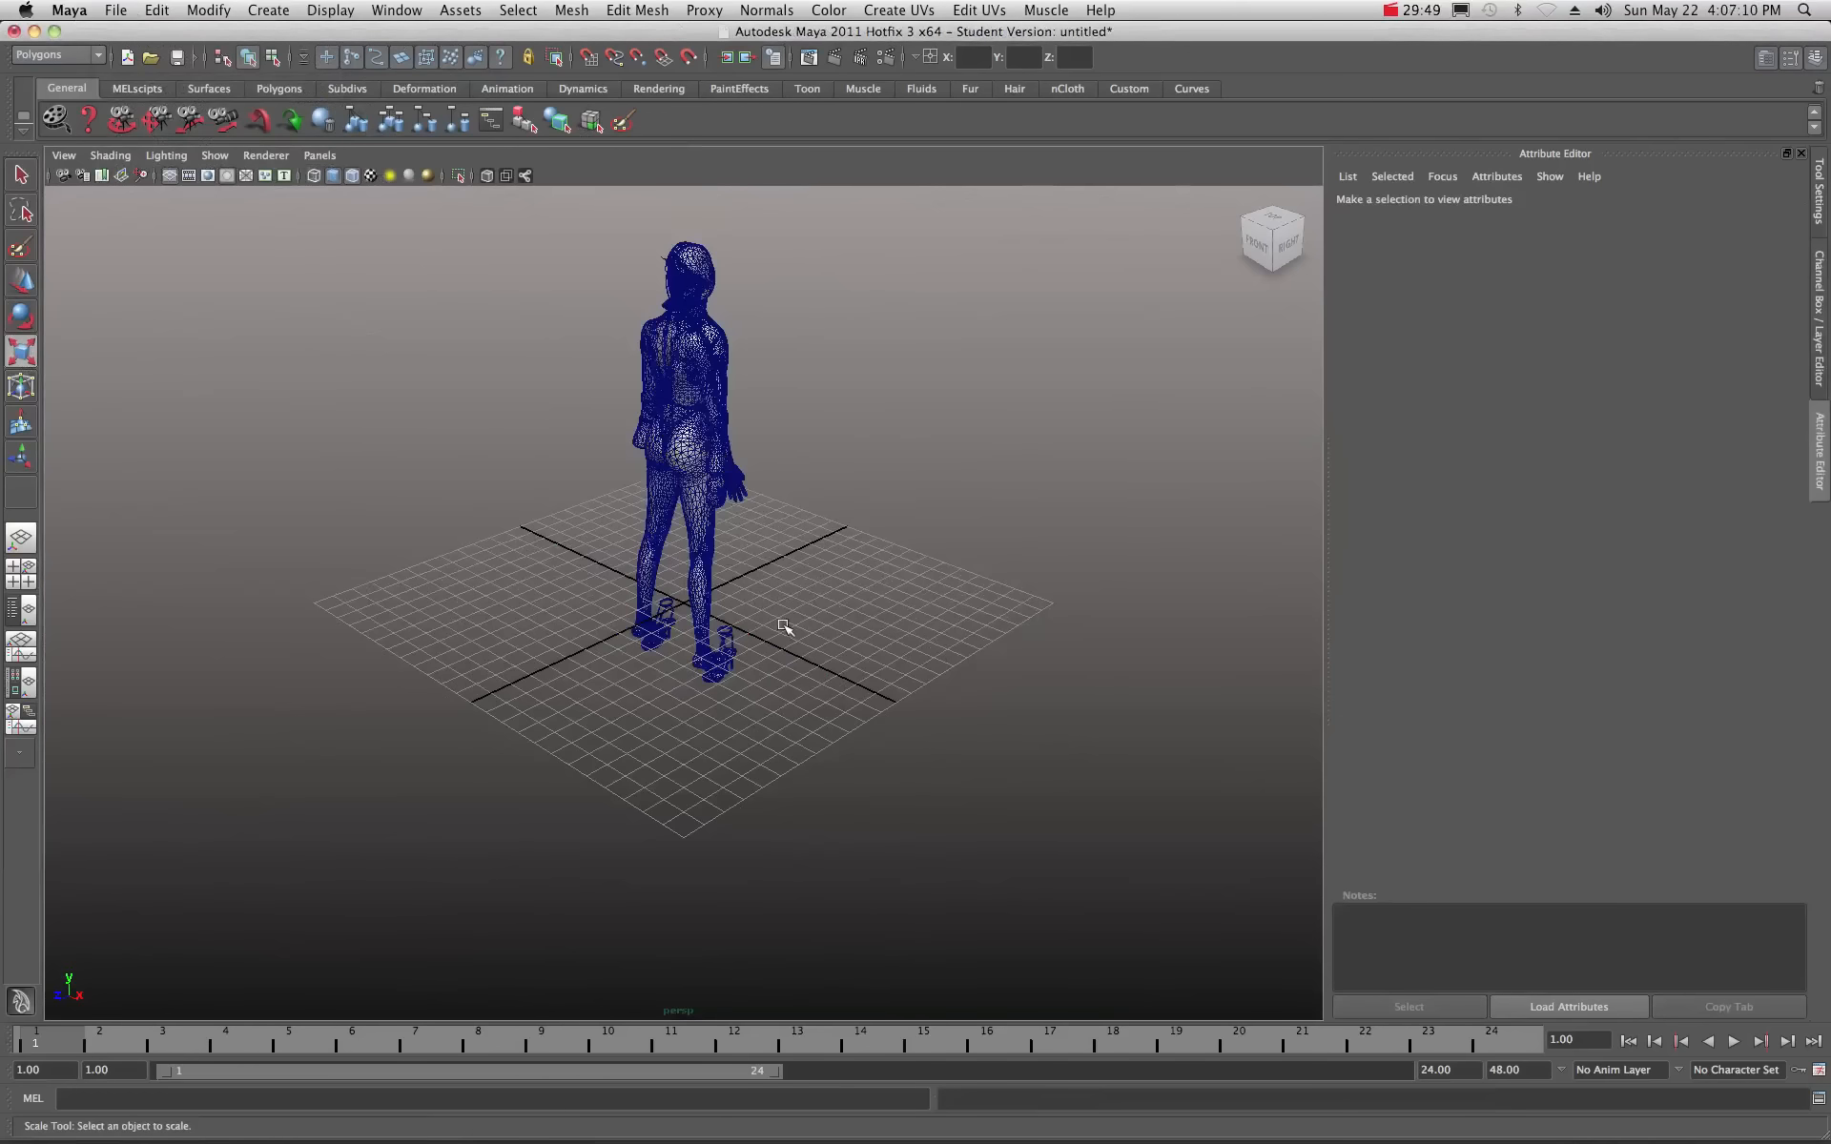
View the woman figure up close from several sides and select its Jacket mesh.
{"action": "left_click_drag", "start_coordinate": [744, 591], "coordinate": [370, 599], "text": "alt"}
{"action": "scroll", "coordinate": [729, 626], "scroll_direction": "up", "scroll_amount": 5}
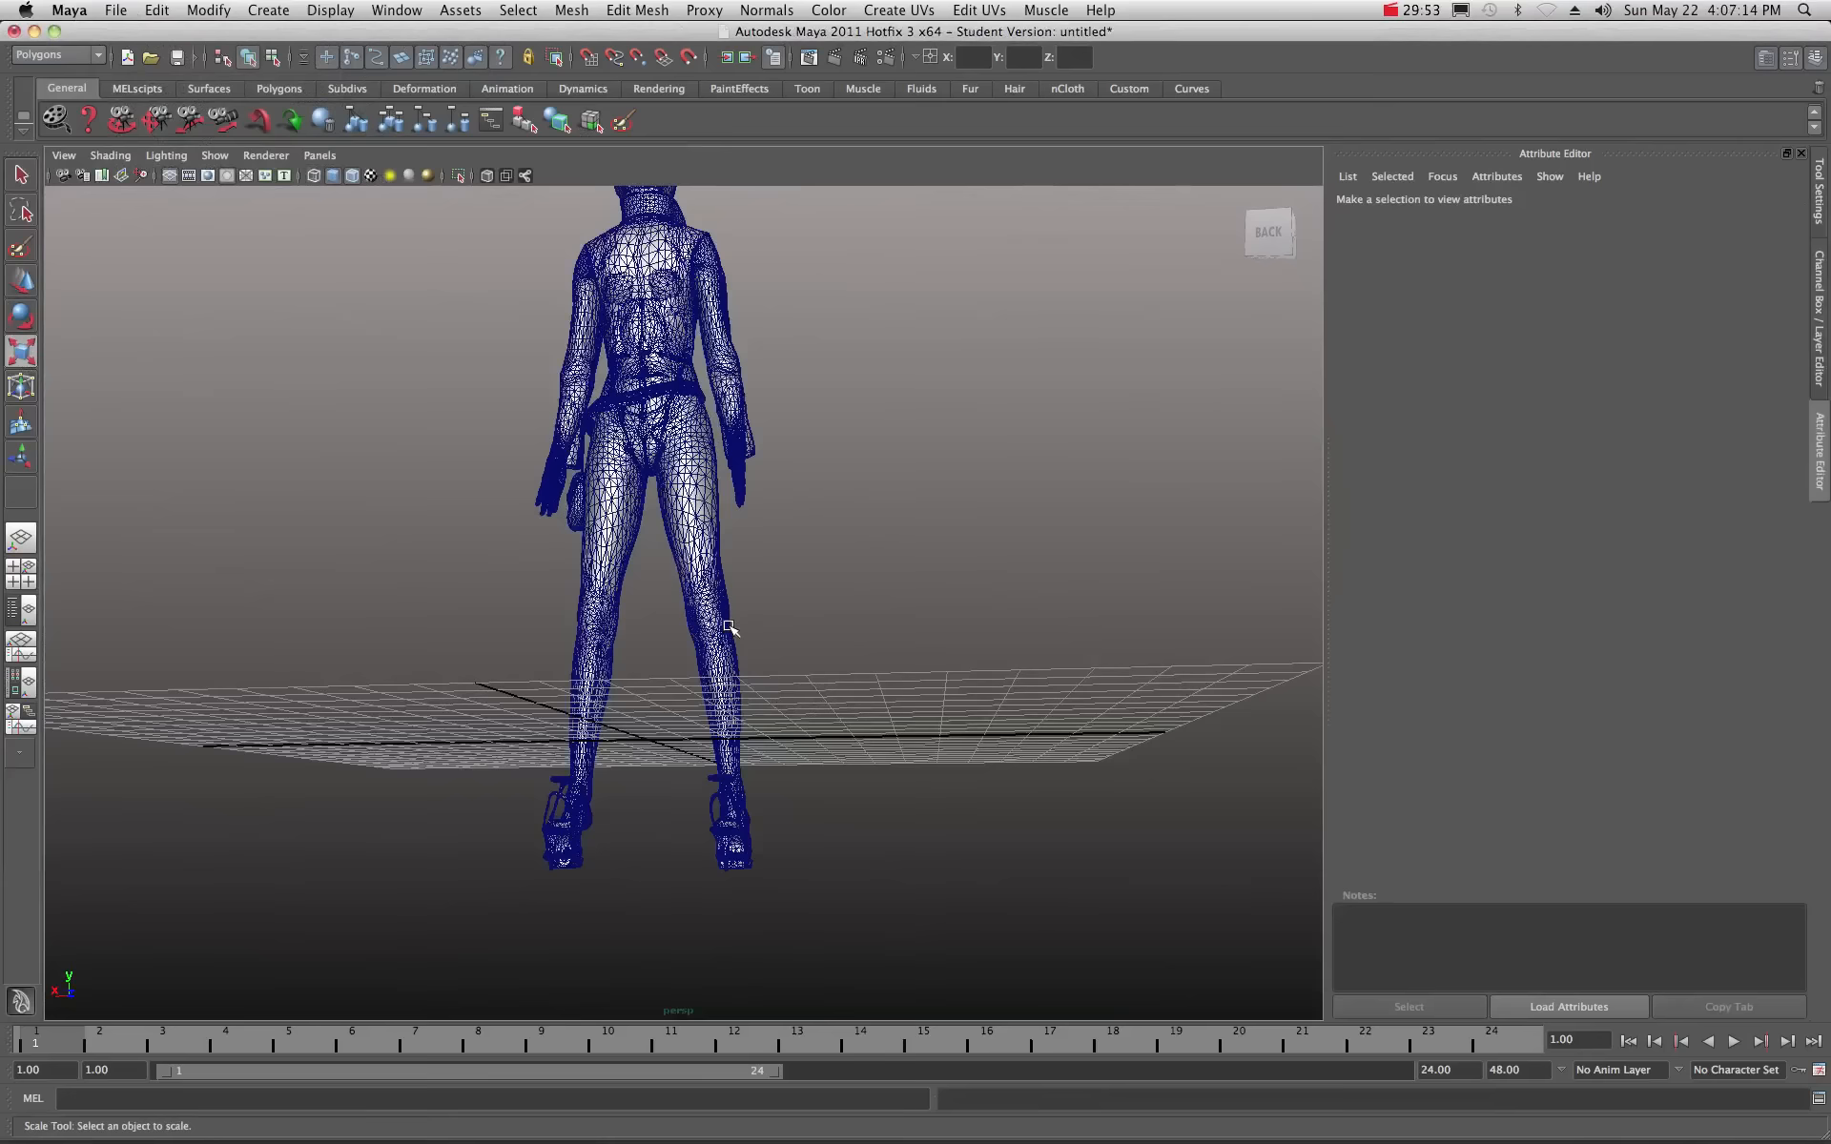
{"action": "scroll", "coordinate": [667, 519], "scroll_direction": "up", "scroll_amount": 3}
{"action": "left_click_drag", "start_coordinate": [667, 519], "coordinate": [853, 571], "text": "alt"}
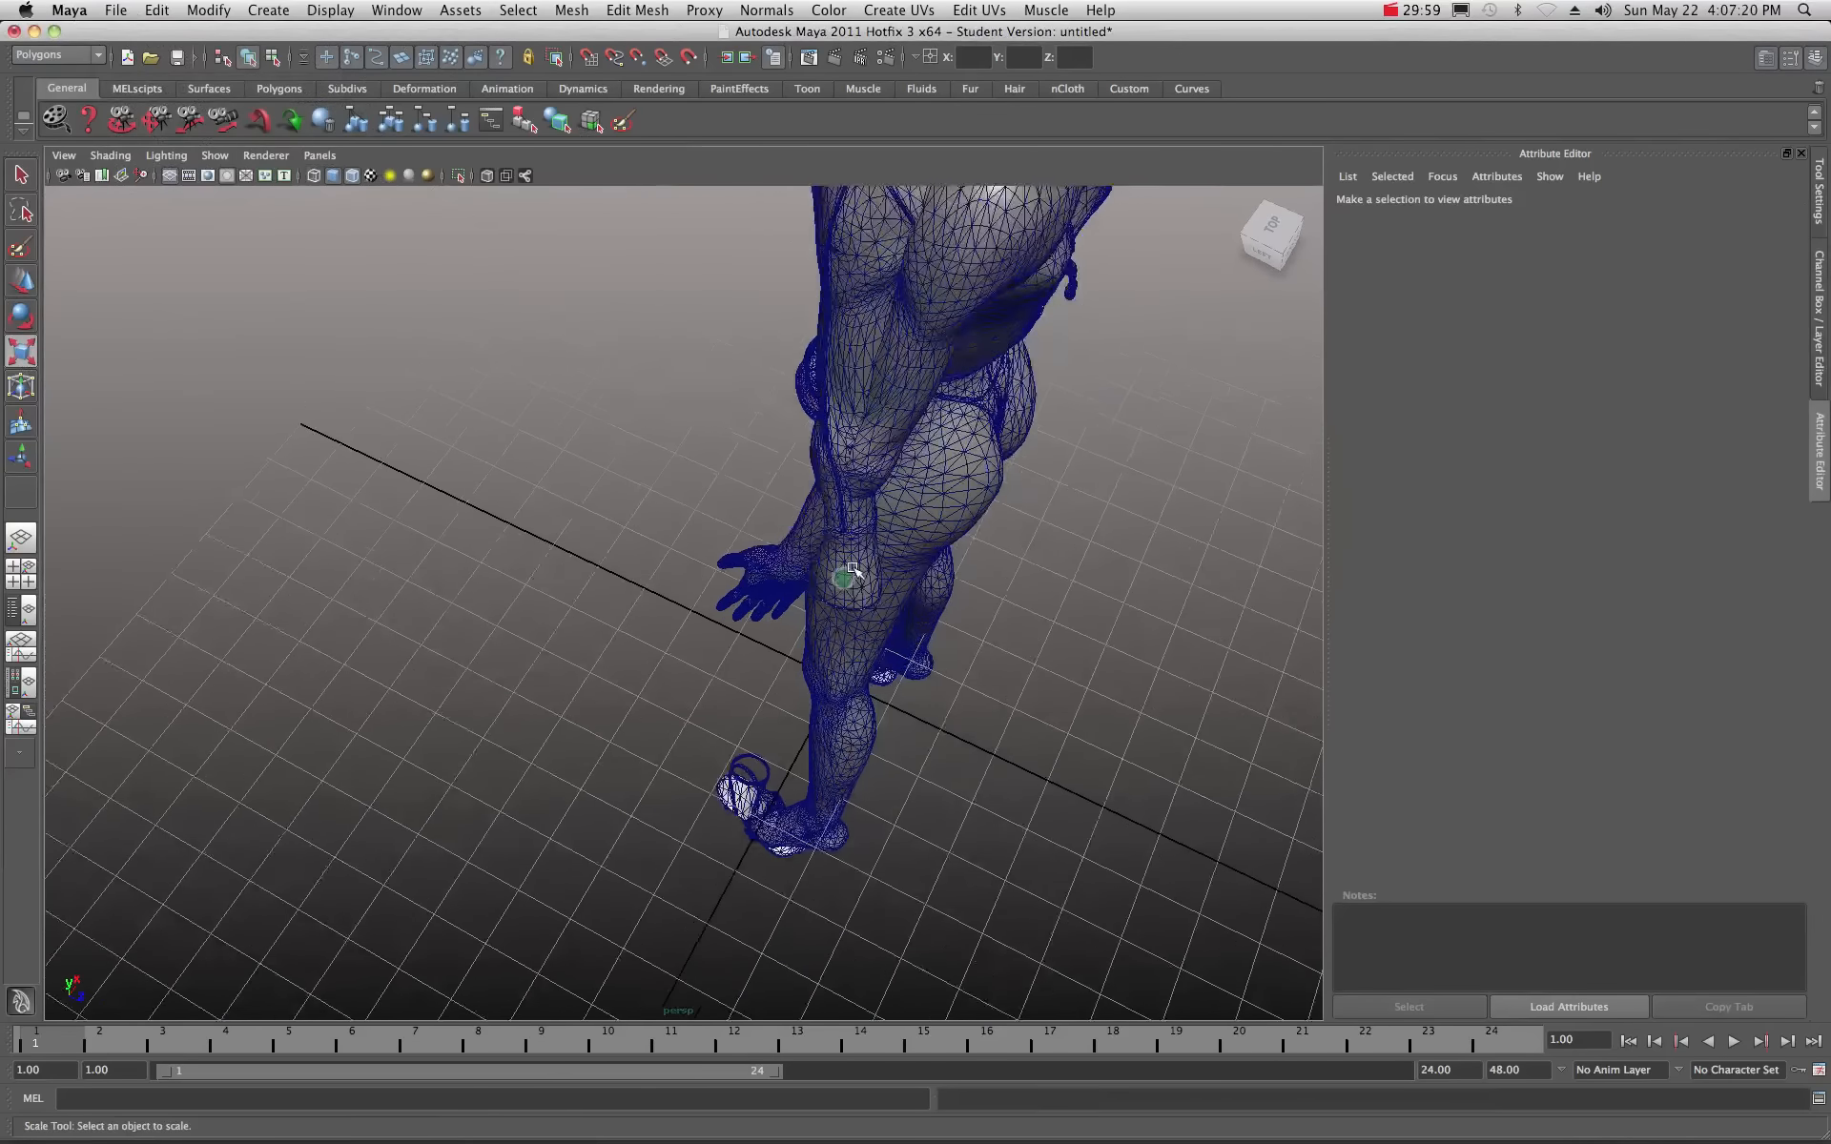
{"action": "scroll", "coordinate": [853, 569], "scroll_direction": "down", "scroll_amount": 2}
{"action": "left_click", "coordinate": [806, 330]}
{"action": "scroll", "coordinate": [787, 370], "scroll_direction": "down", "scroll_amount": 3}
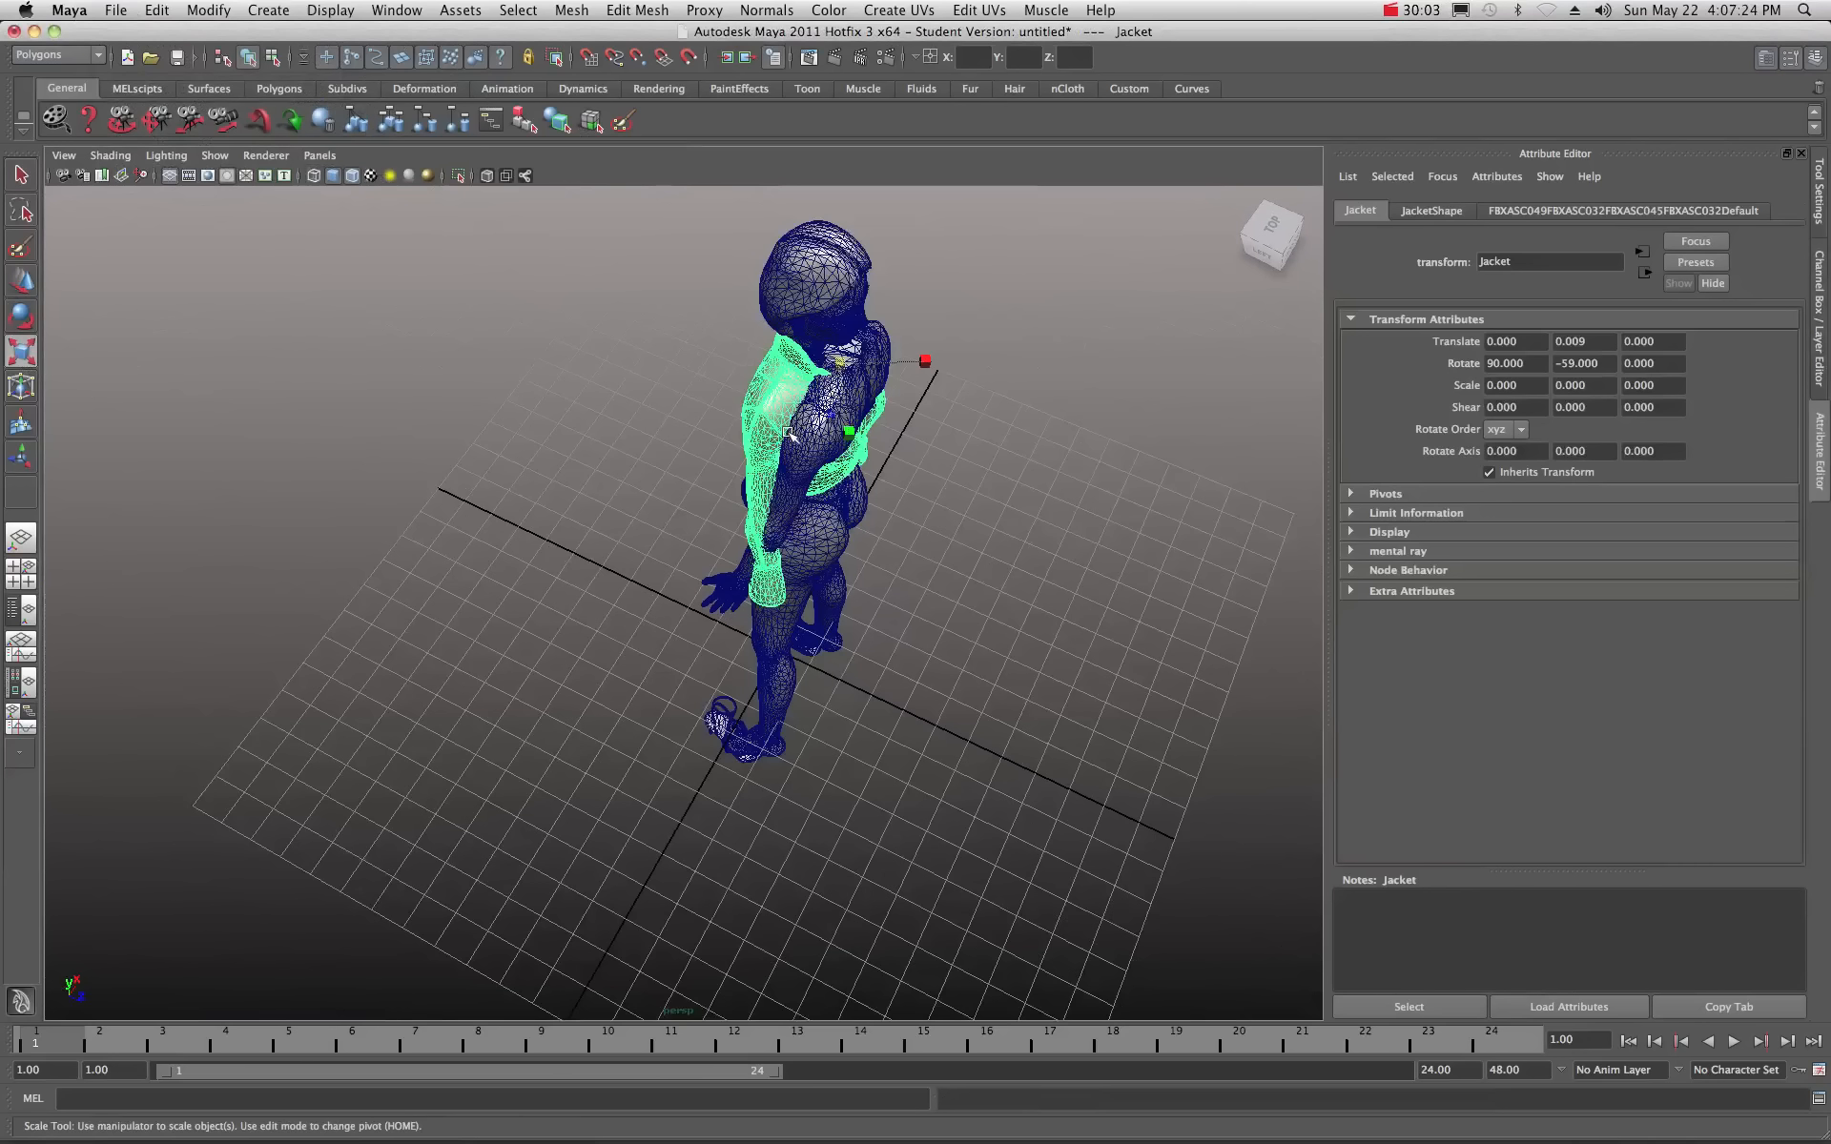
Rotate the Jacket to about -234.78 degrees in Y and move it in toward the woman's torso.
{"action": "left_click", "coordinate": [23, 317]}
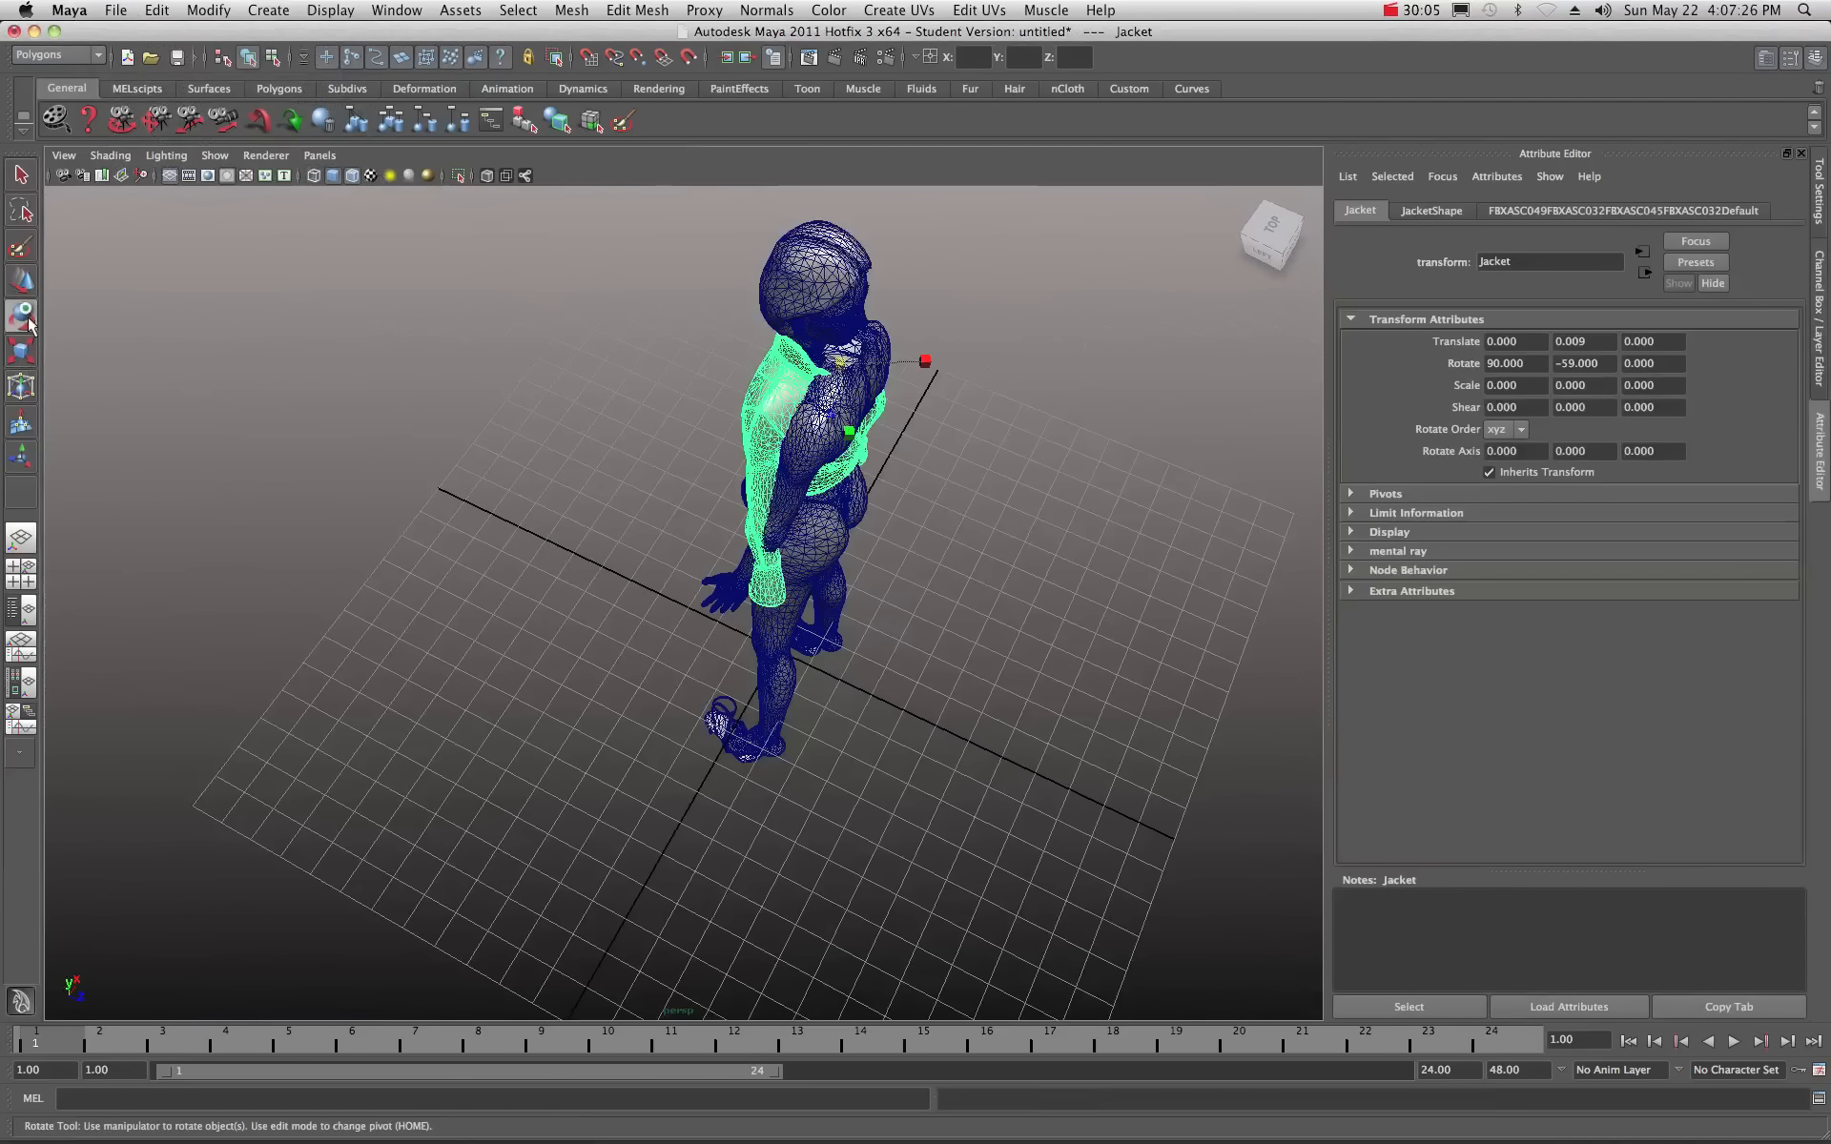
{"action": "left_click", "coordinate": [23, 316]}
{"action": "left_click_drag", "start_coordinate": [913, 406], "coordinate": [813, 443]}
{"action": "left_click", "coordinate": [25, 282]}
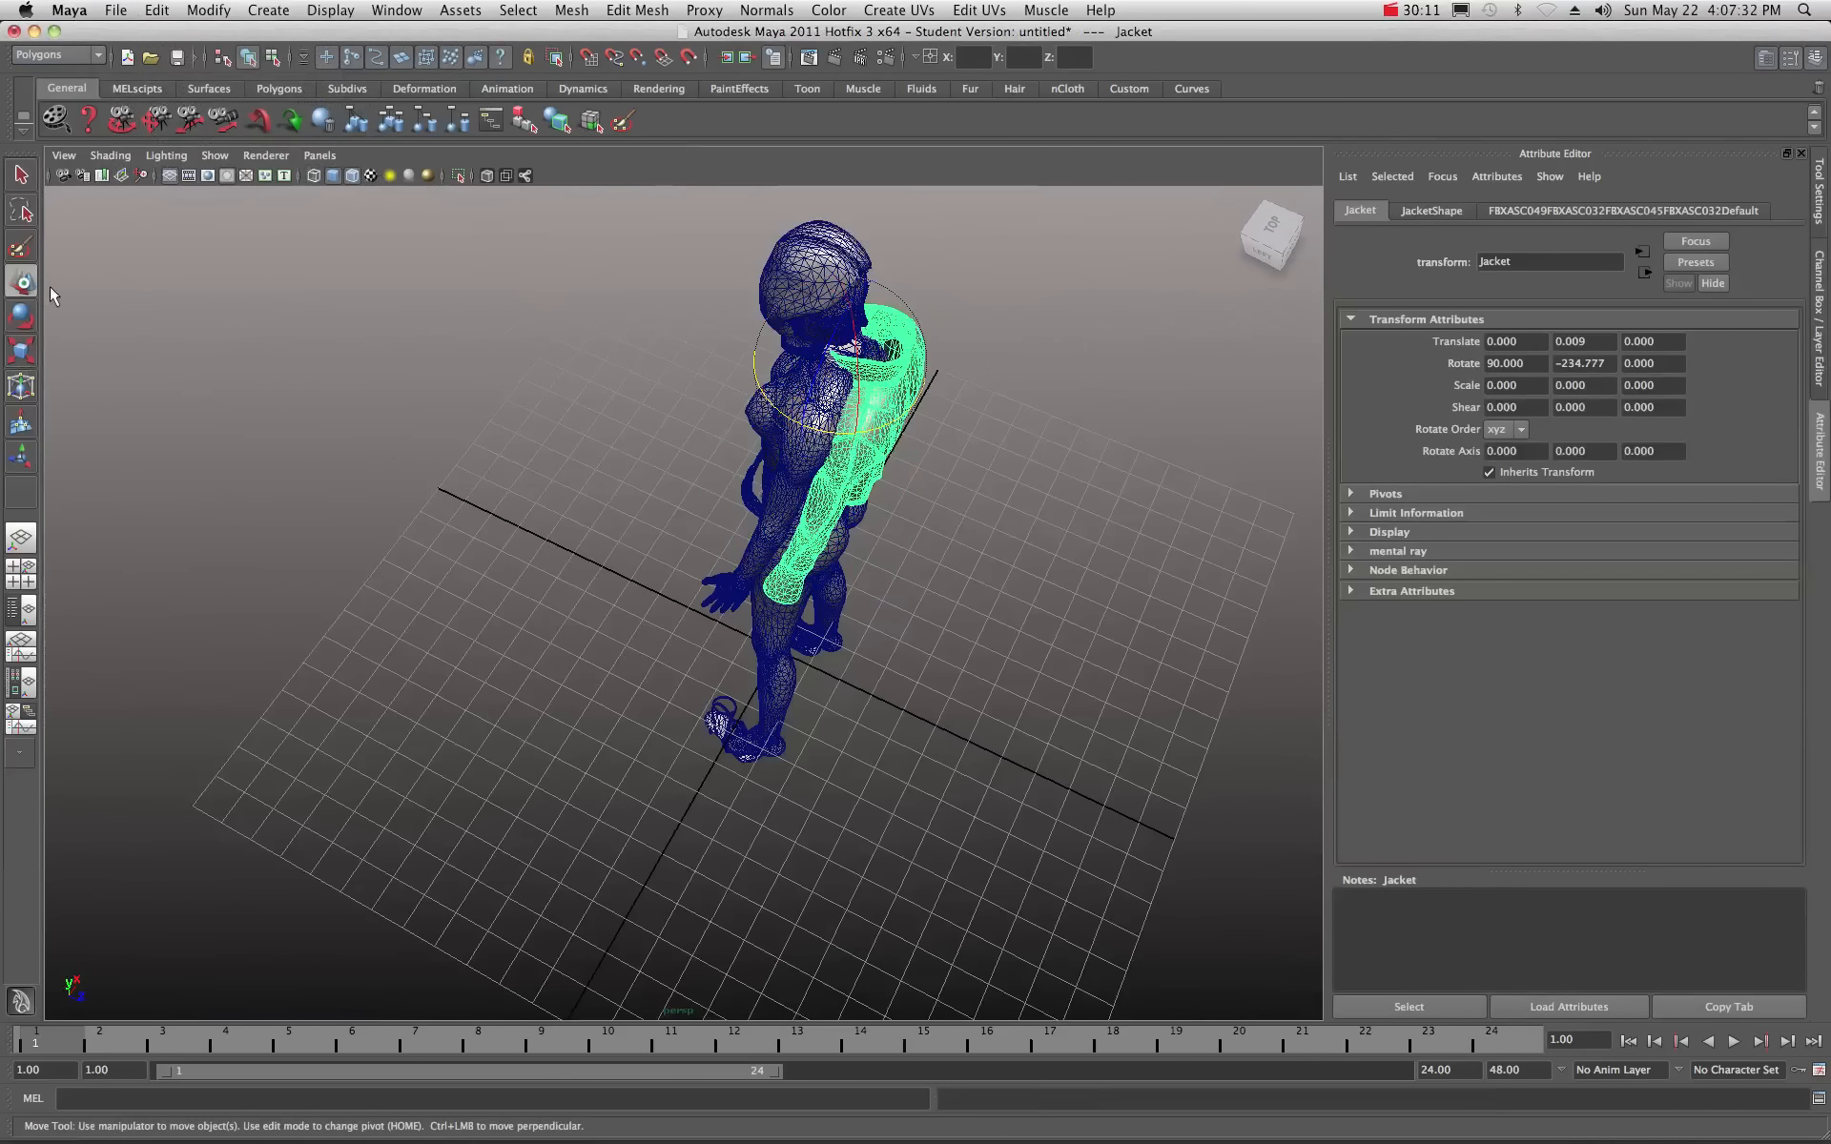
{"action": "left_click_drag", "start_coordinate": [901, 396], "coordinate": [822, 389]}
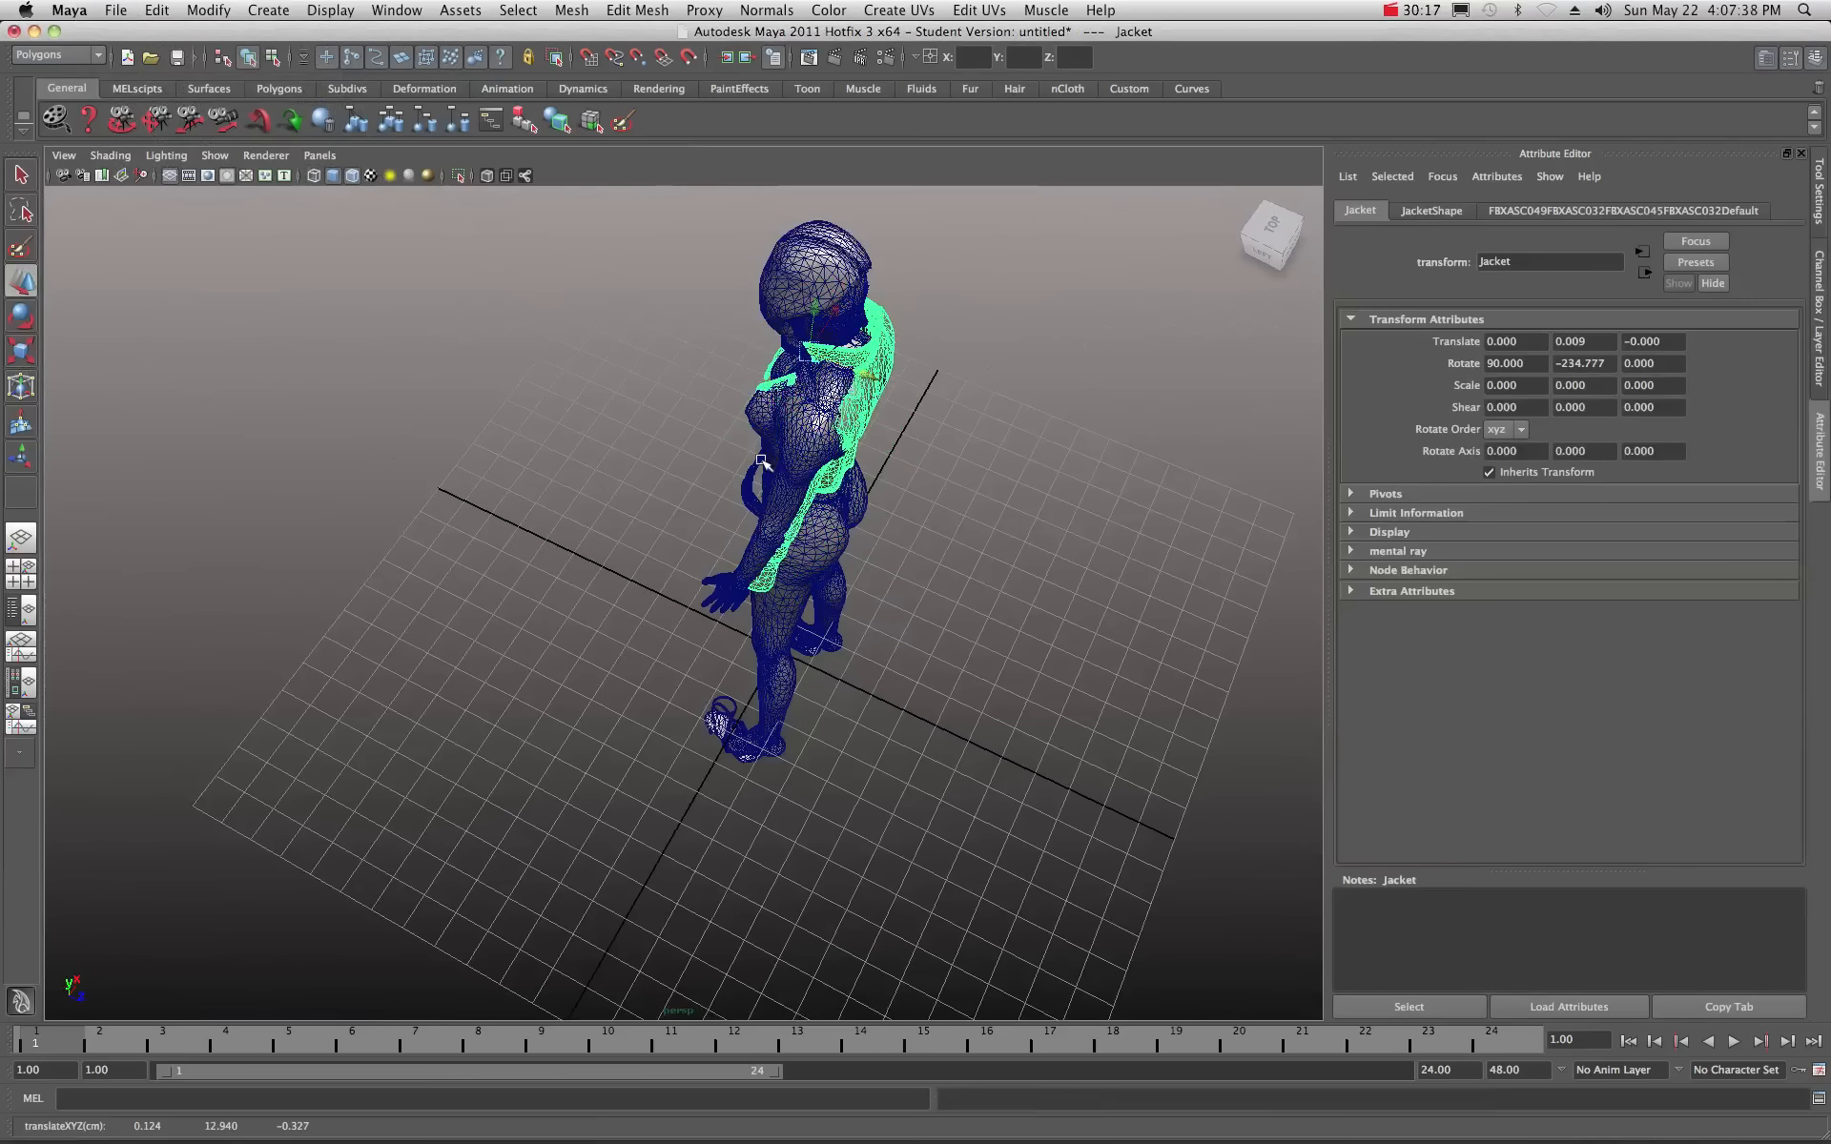
{"action": "left_click_drag", "start_coordinate": [734, 476], "coordinate": [972, 388], "text": "alt"}
{"action": "left_click_drag", "start_coordinate": [667, 416], "coordinate": [825, 409], "text": "alt"}
{"action": "left_click_drag", "start_coordinate": [605, 434], "coordinate": [603, 481], "text": "alt"}
{"action": "scroll", "coordinate": [604, 481], "scroll_direction": "down", "scroll_amount": 3}
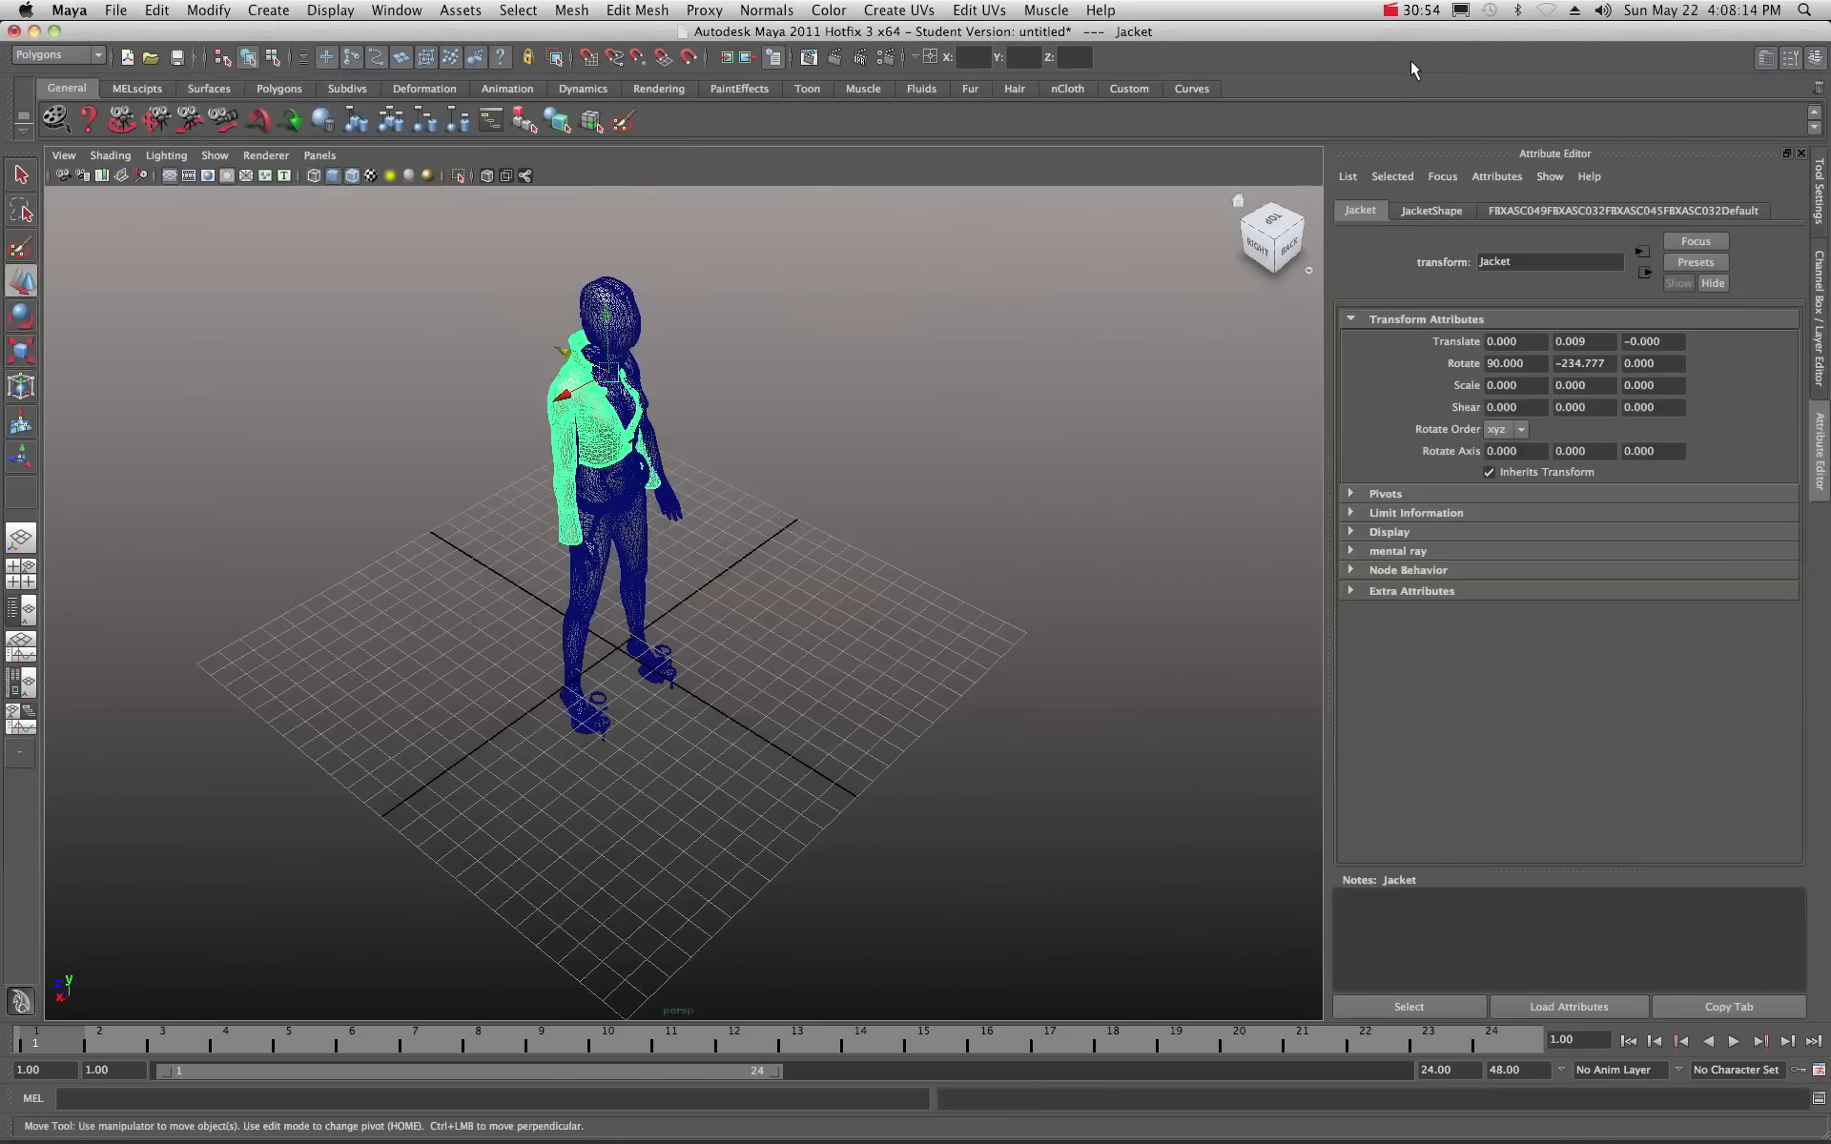
{"action": "left_click", "coordinate": [1390, 11]}
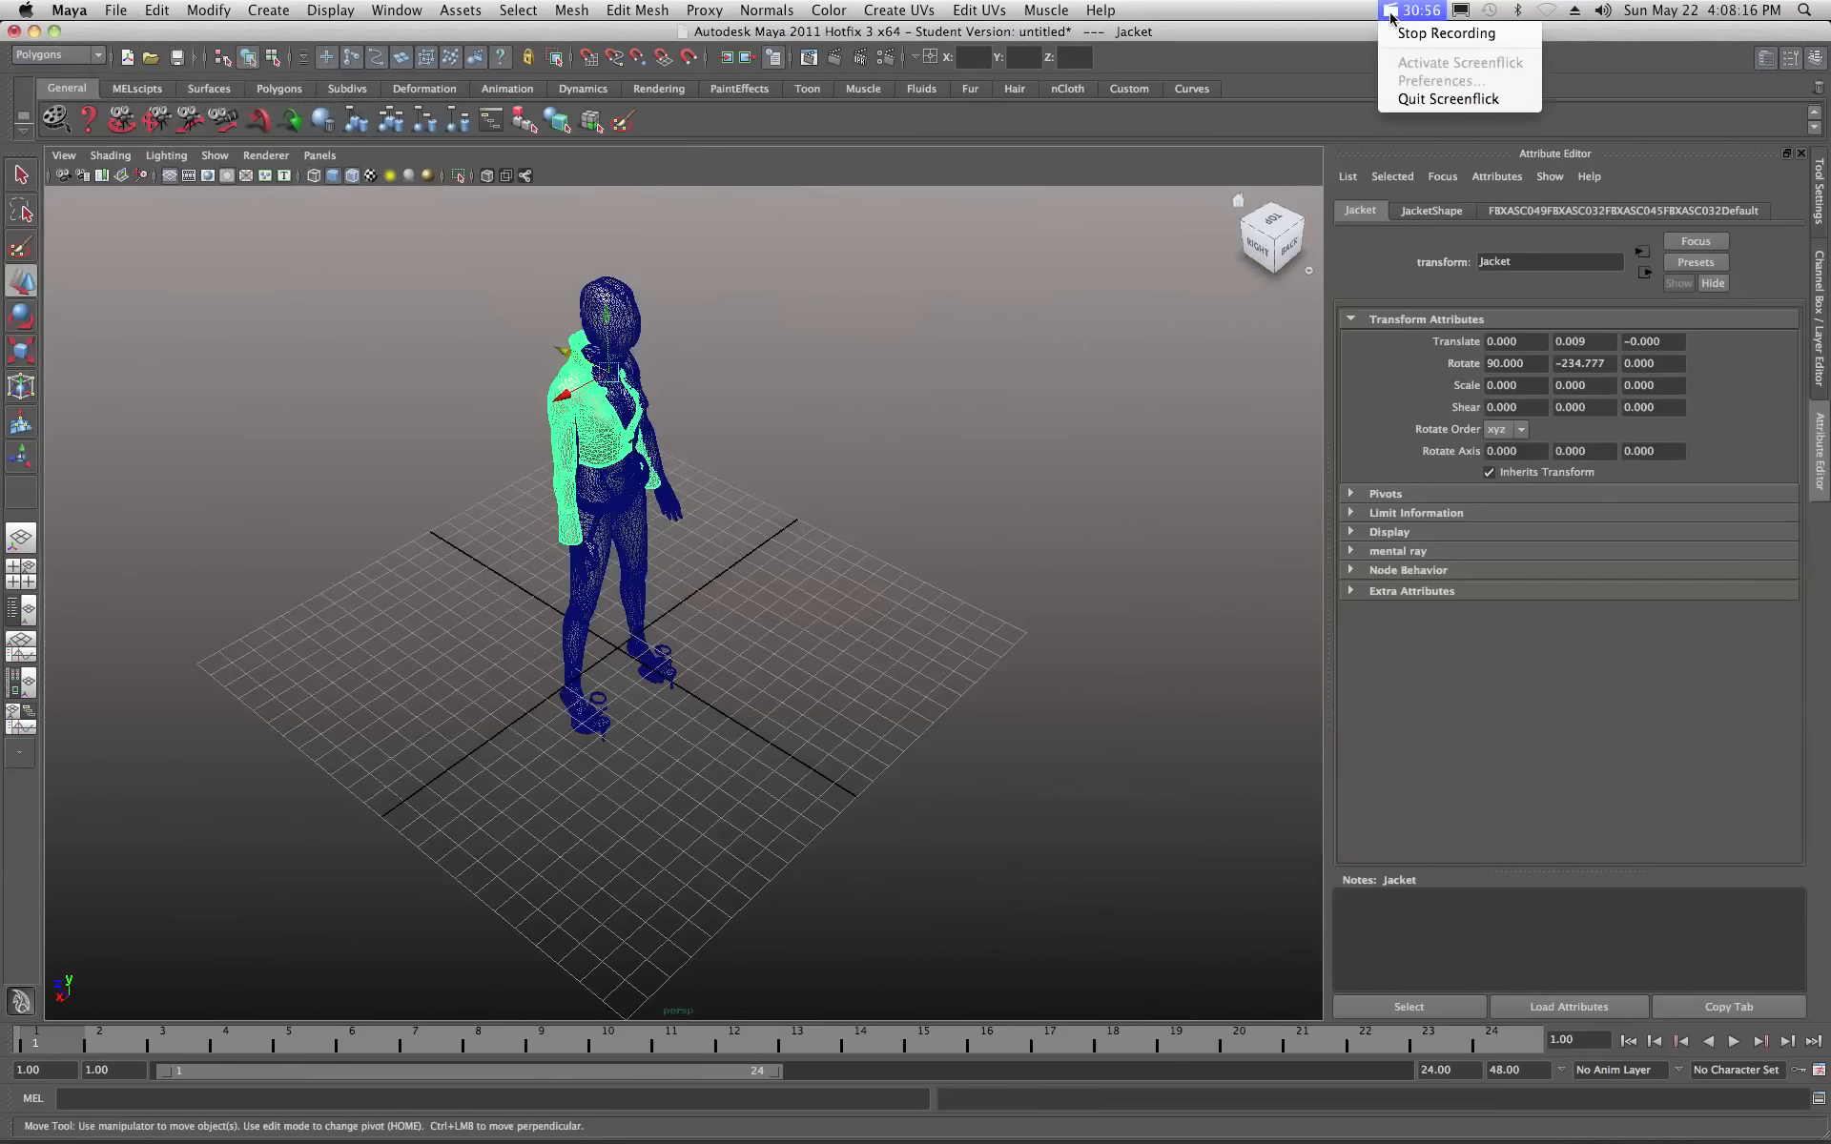